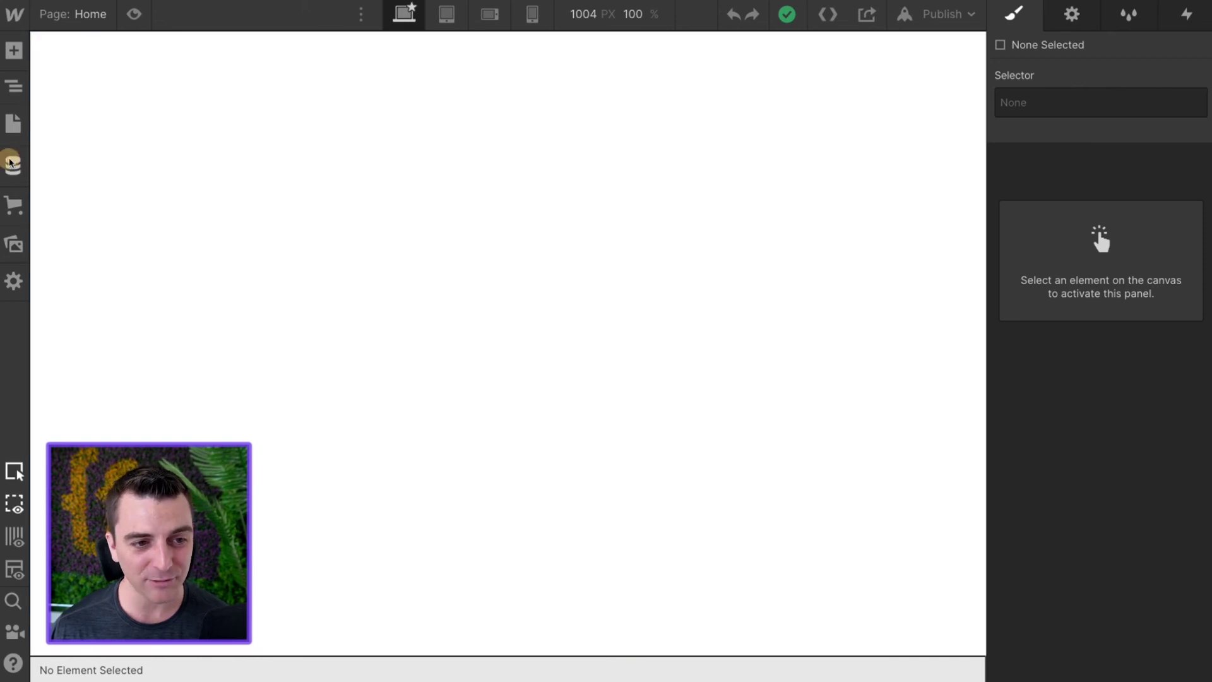
- Start a new CMS collection named 'My sweet collection' with a plain-text Description field
click(13, 166)
click(246, 54)
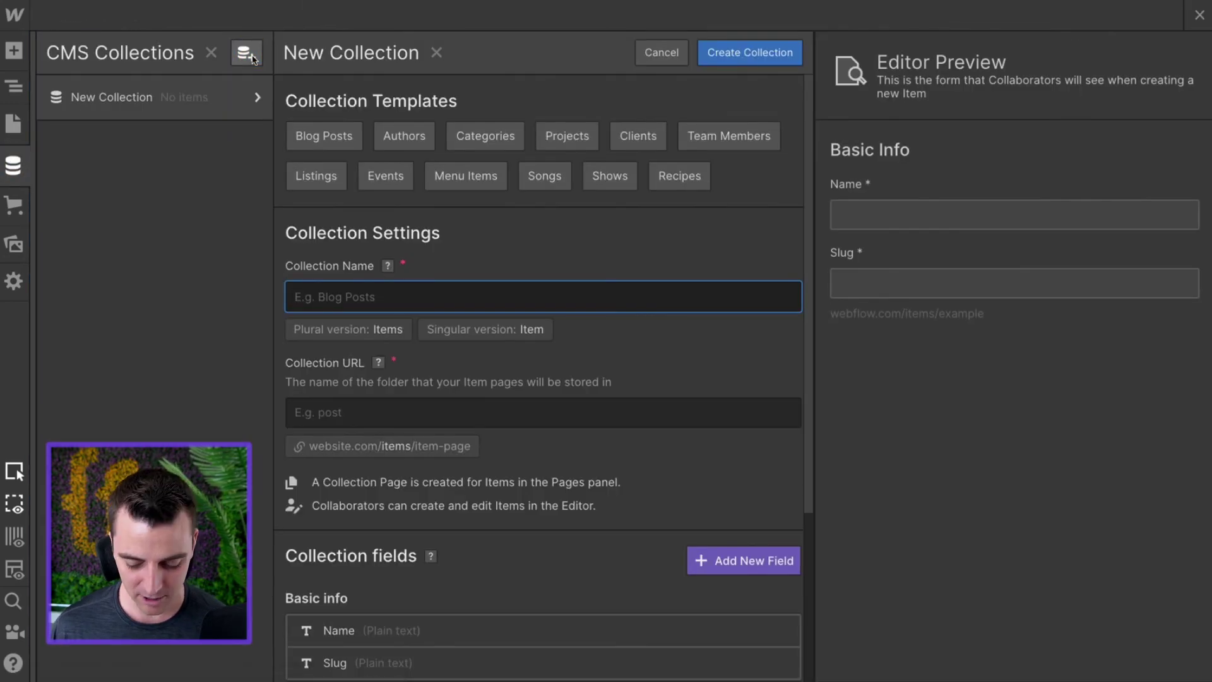
text(My sweet)
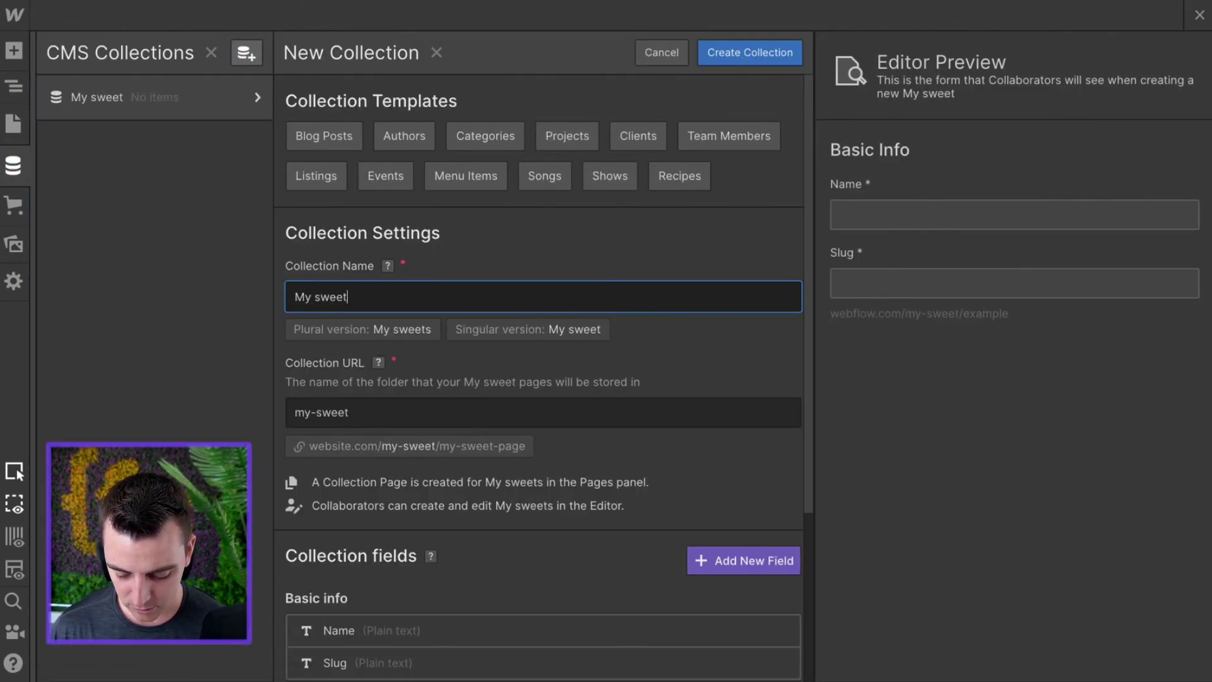
text( collection)
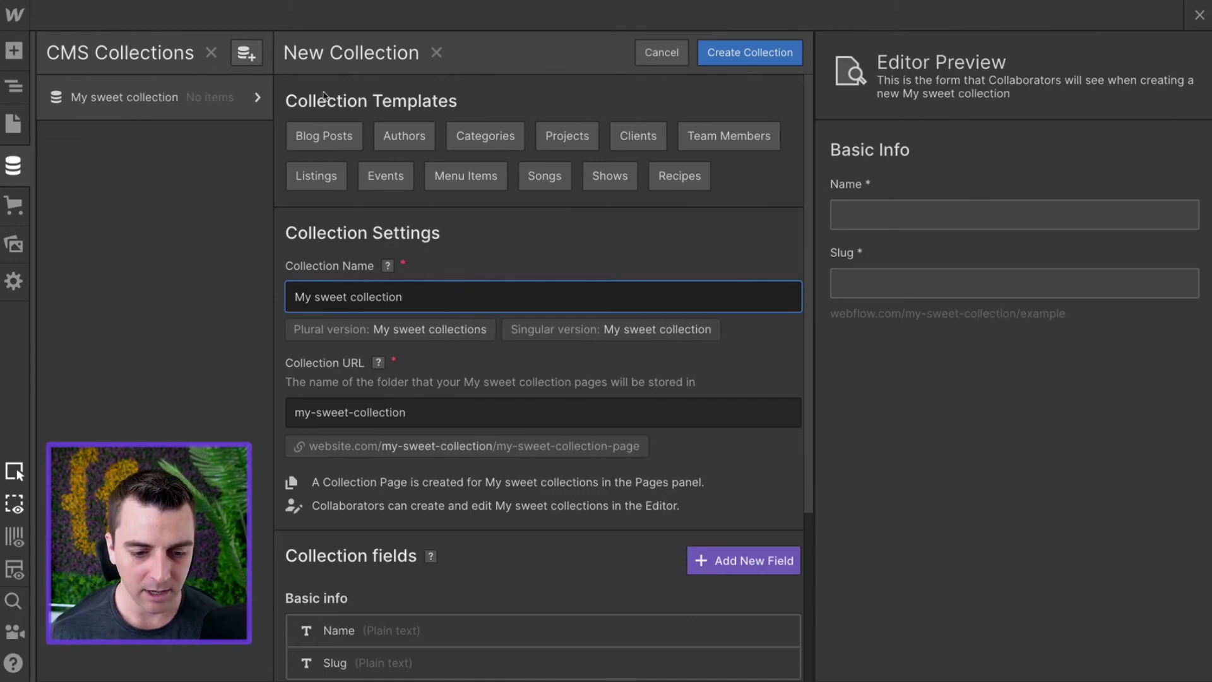
scroll(326, 103, down, 4)
click(346, 500)
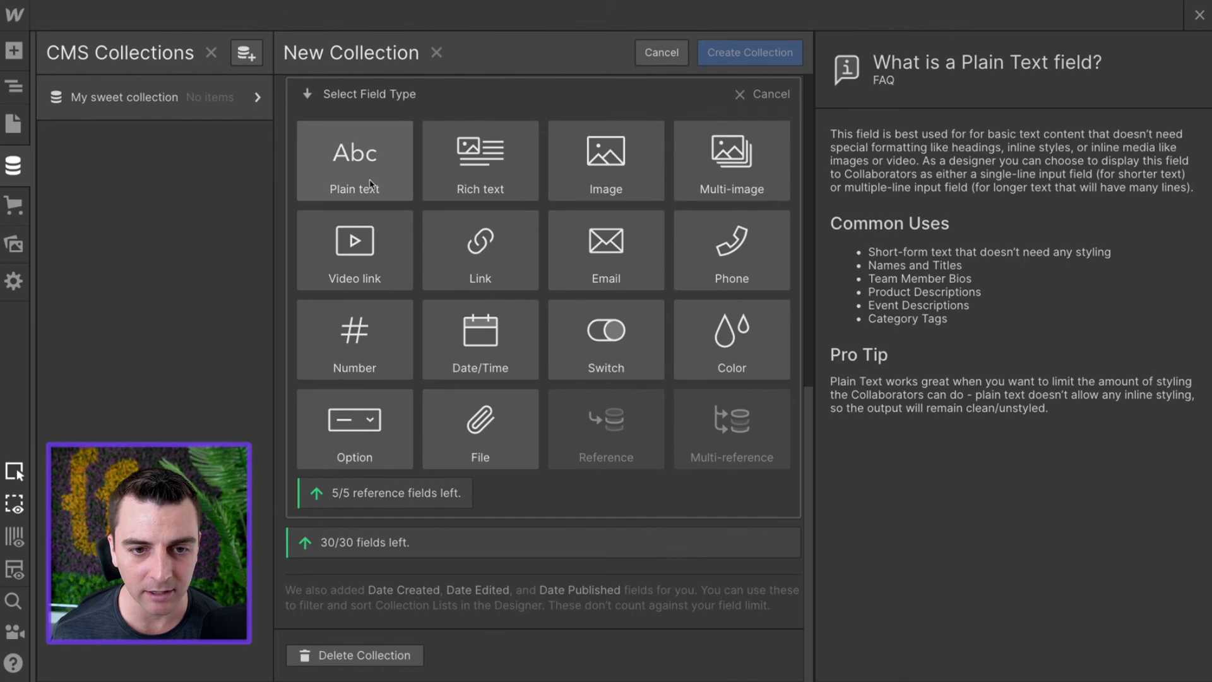
click(370, 183)
text(Des)
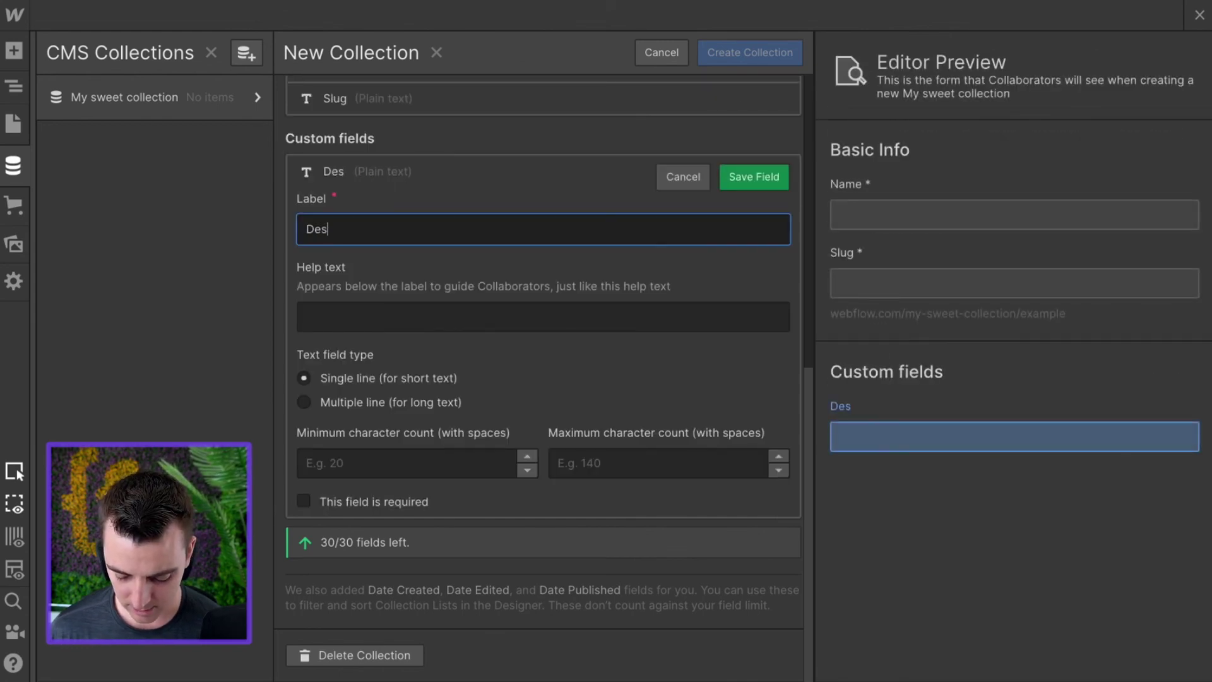
text(cription)
key(Return)
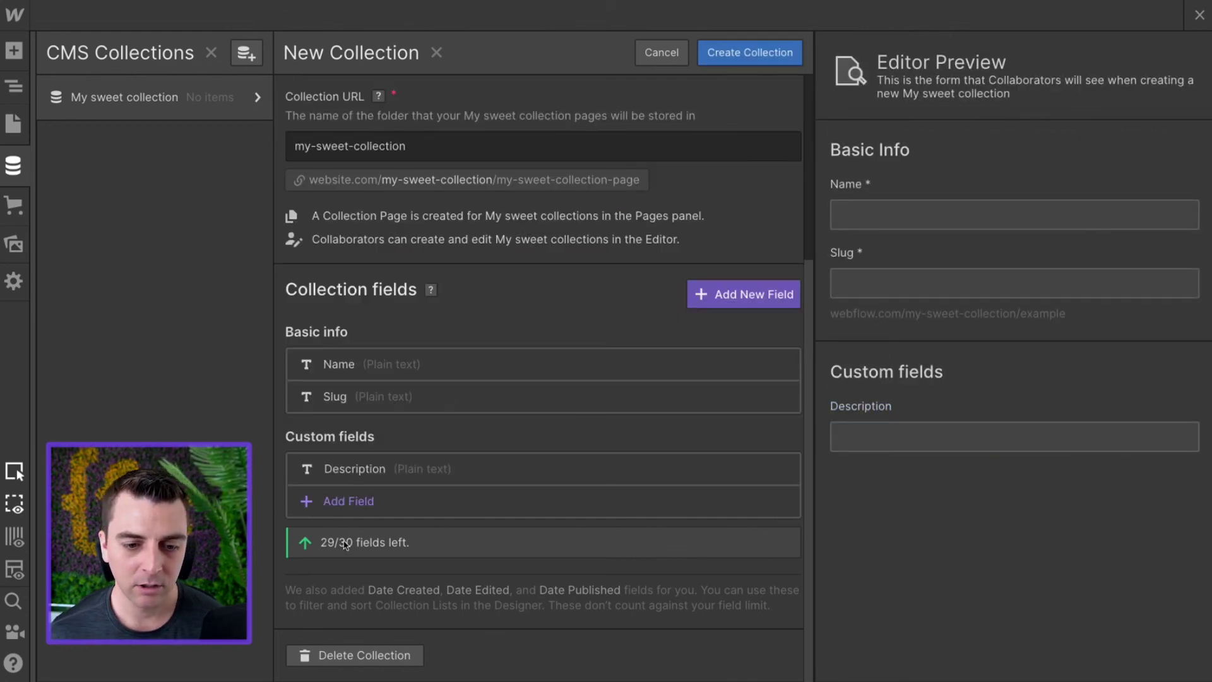
- Add a plain-text 'Tab name' field to the collection
click(346, 501)
click(379, 176)
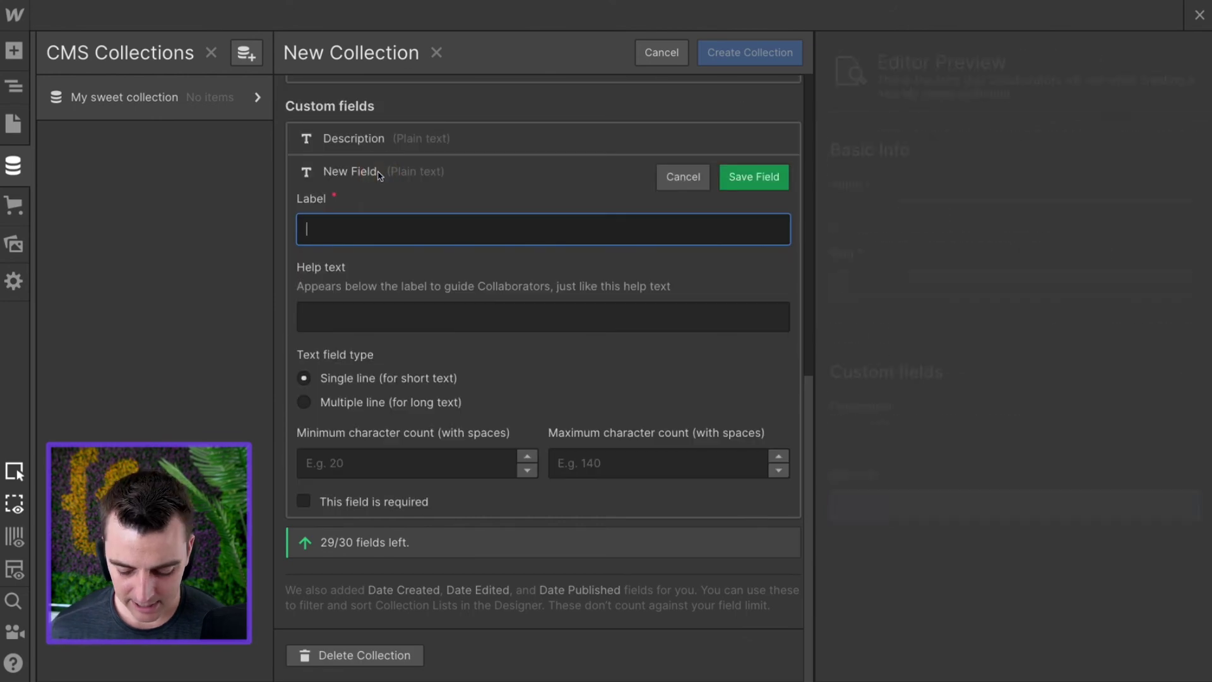
text(Tab name)
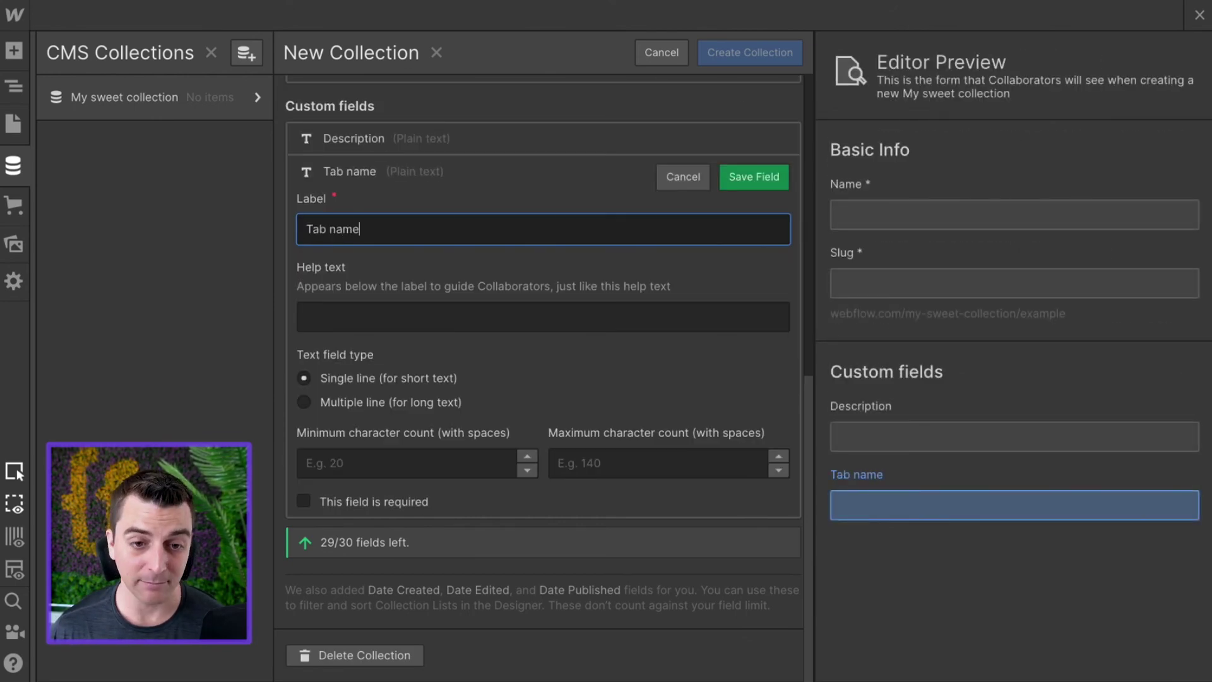
text(')
key(BackSpace)
key(Return)
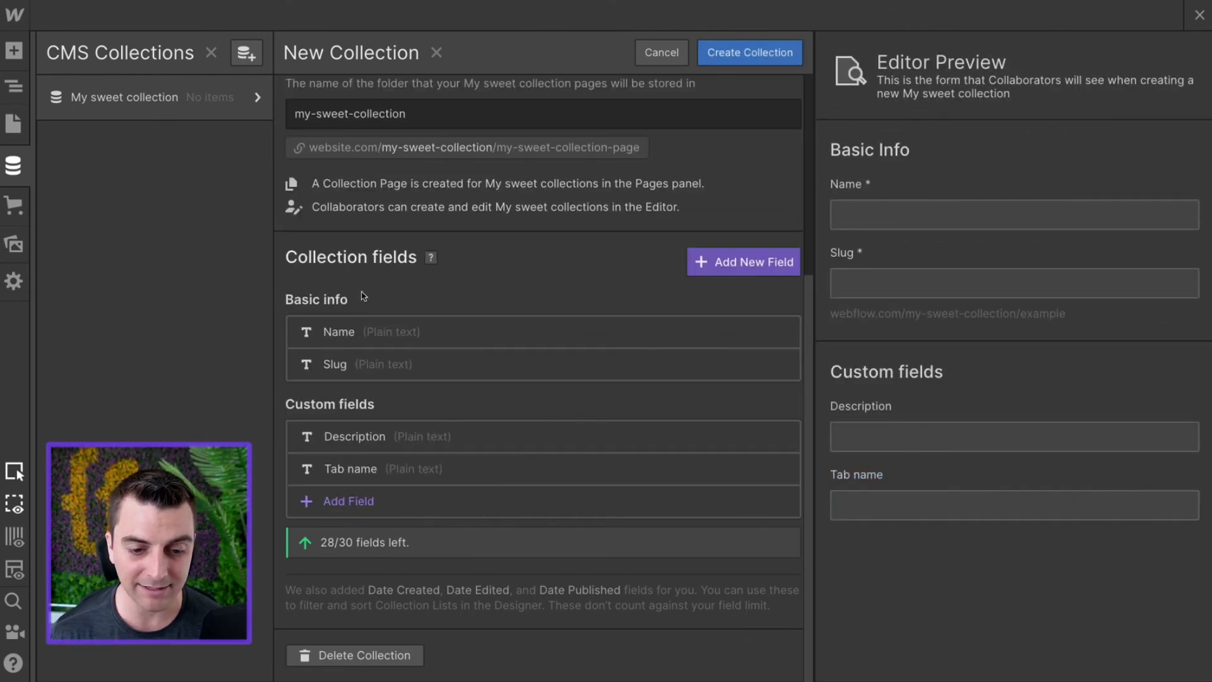
- Add an Image field named 'Image' and create the collection
click(414, 506)
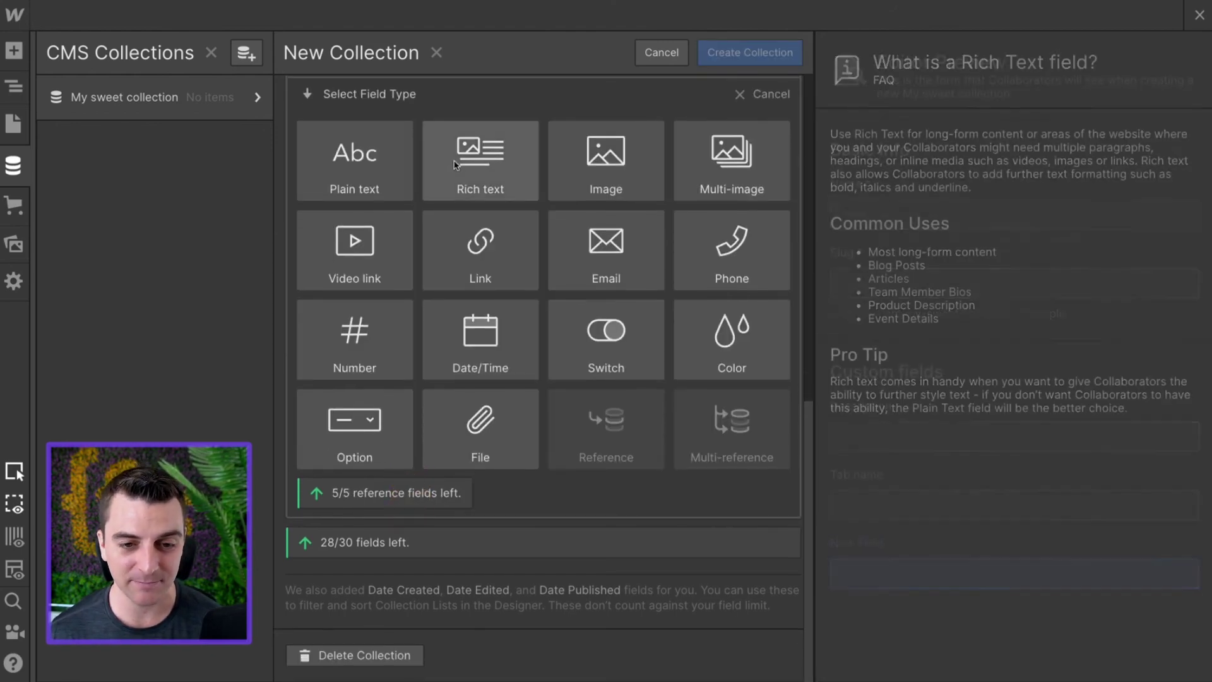
click(587, 171)
text(Image)
key(Return)
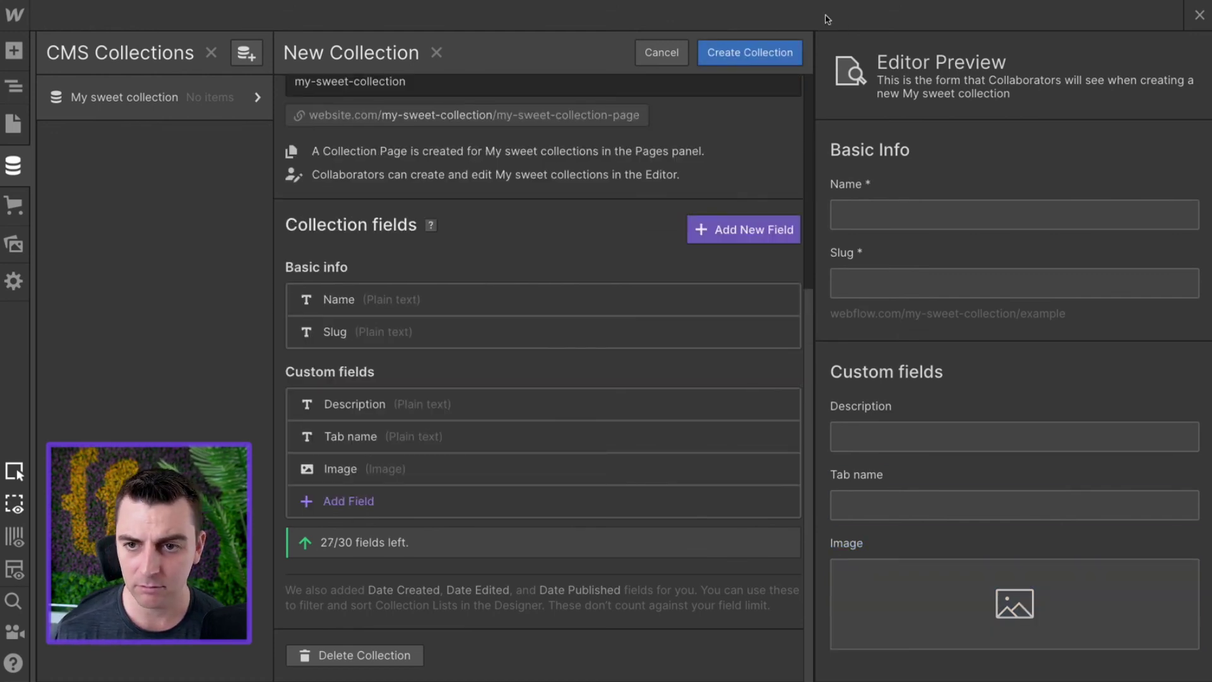
click(745, 50)
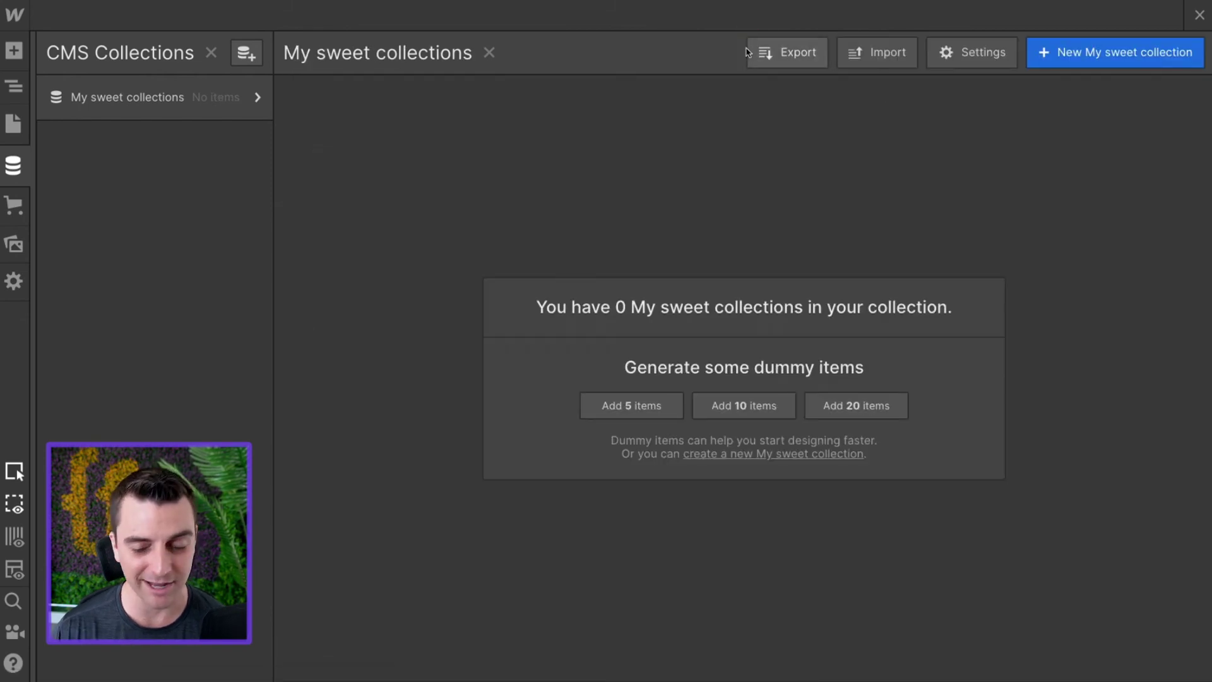
- Generate 20 sample items, then return to the Home page body with the Add panel shown
click(849, 404)
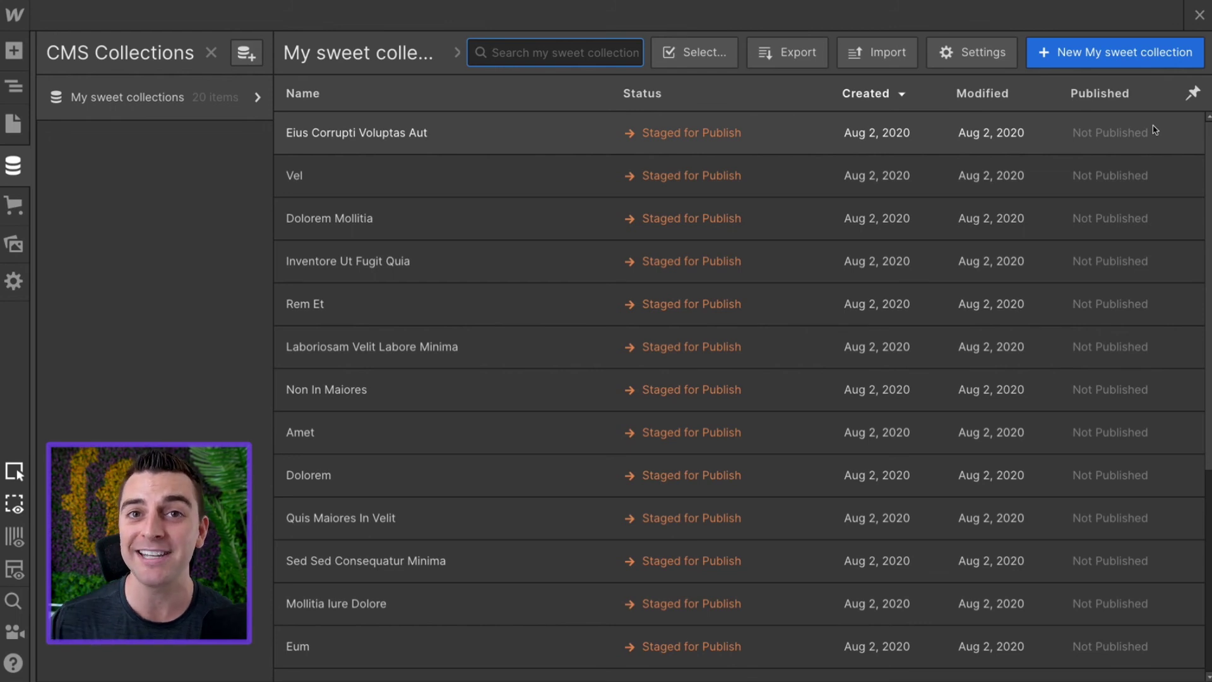
click(1194, 23)
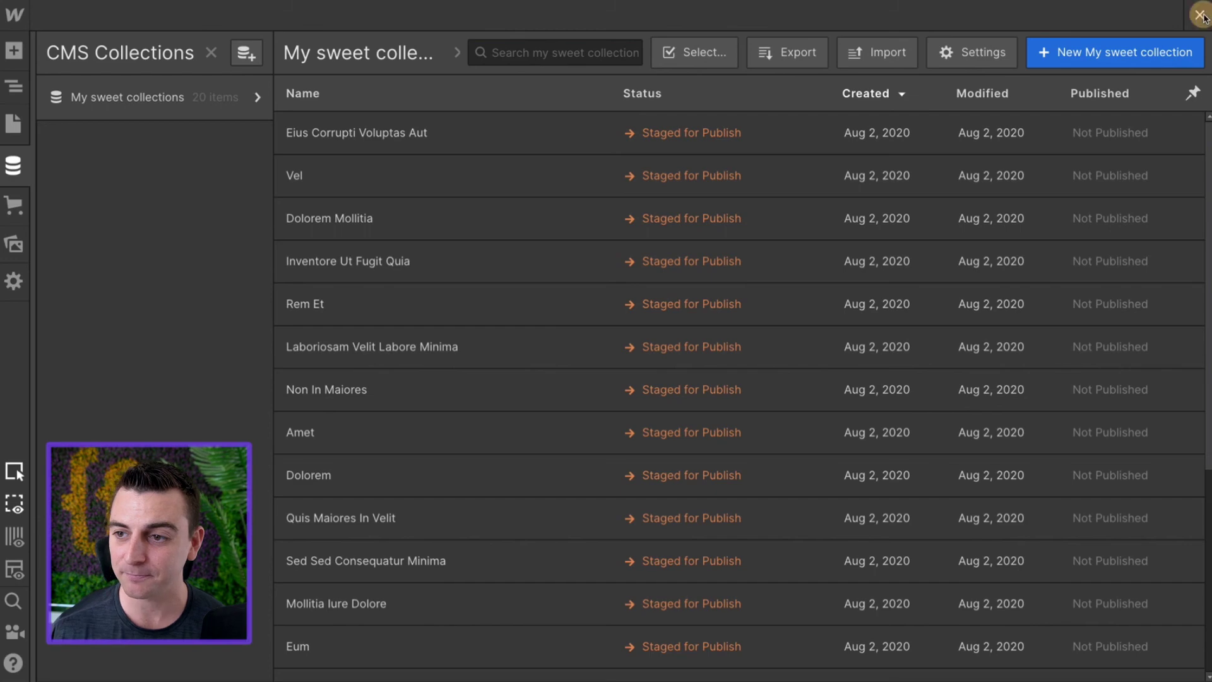
click(1199, 16)
click(550, 279)
key(a)
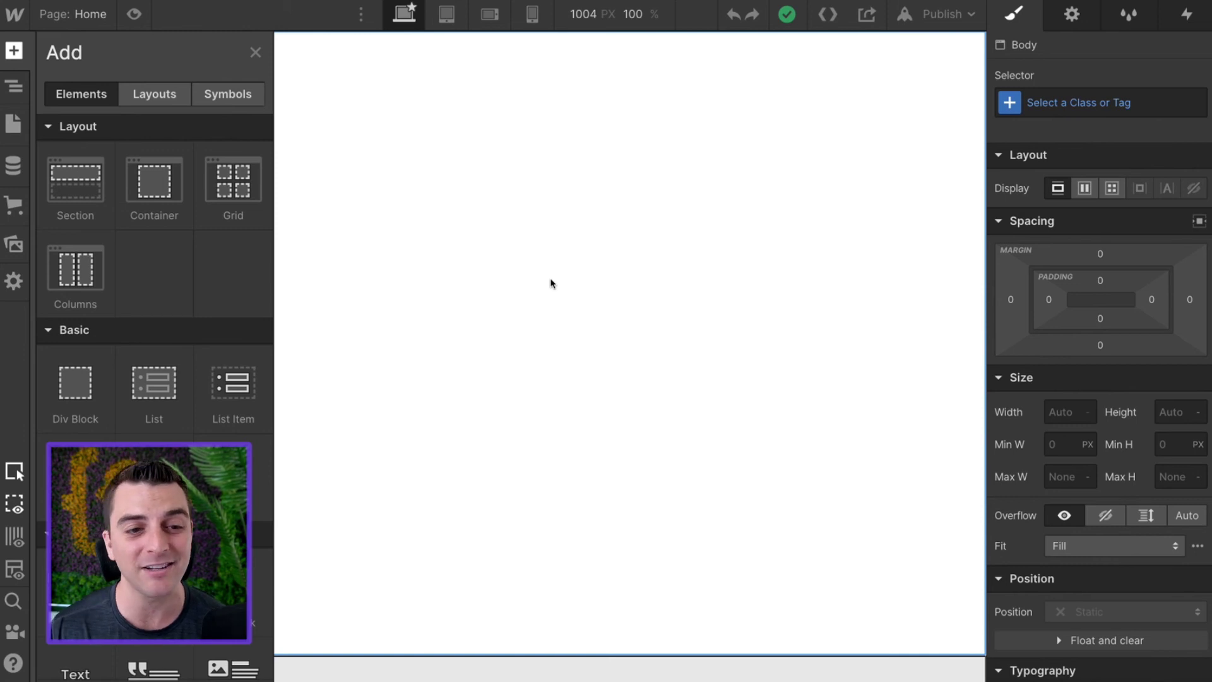
- Add a Div Block to the page and give it the class fs-section
click(75, 382)
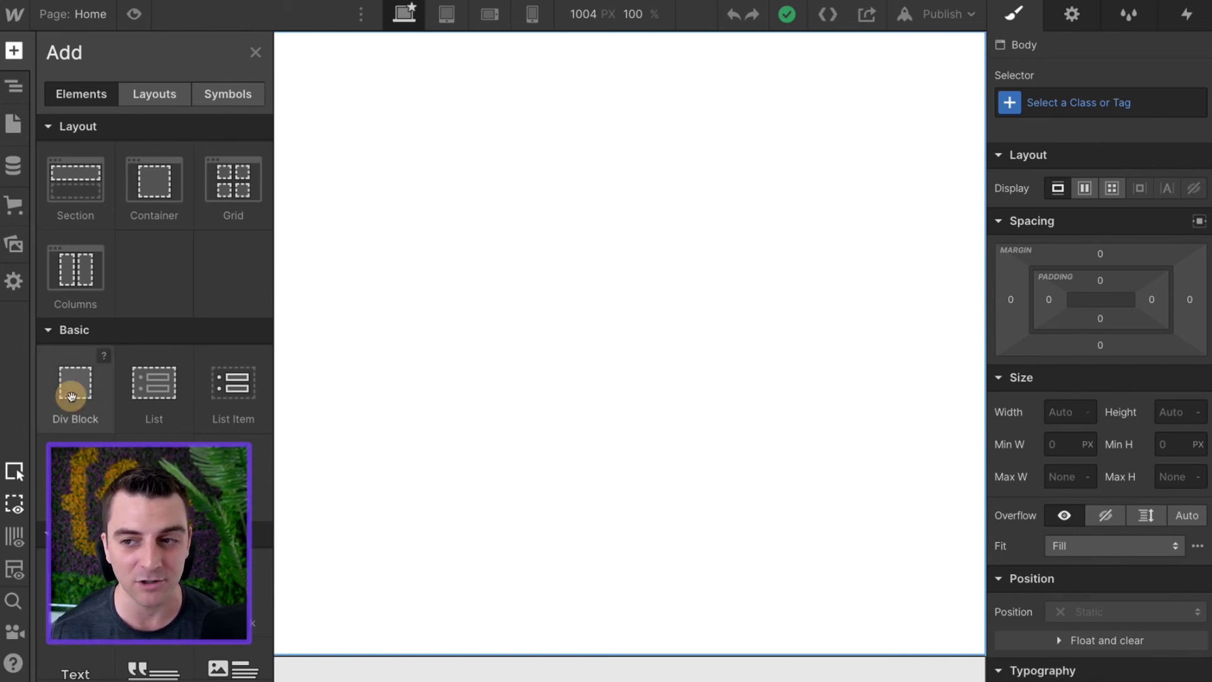
click(1071, 104)
text(fs-)
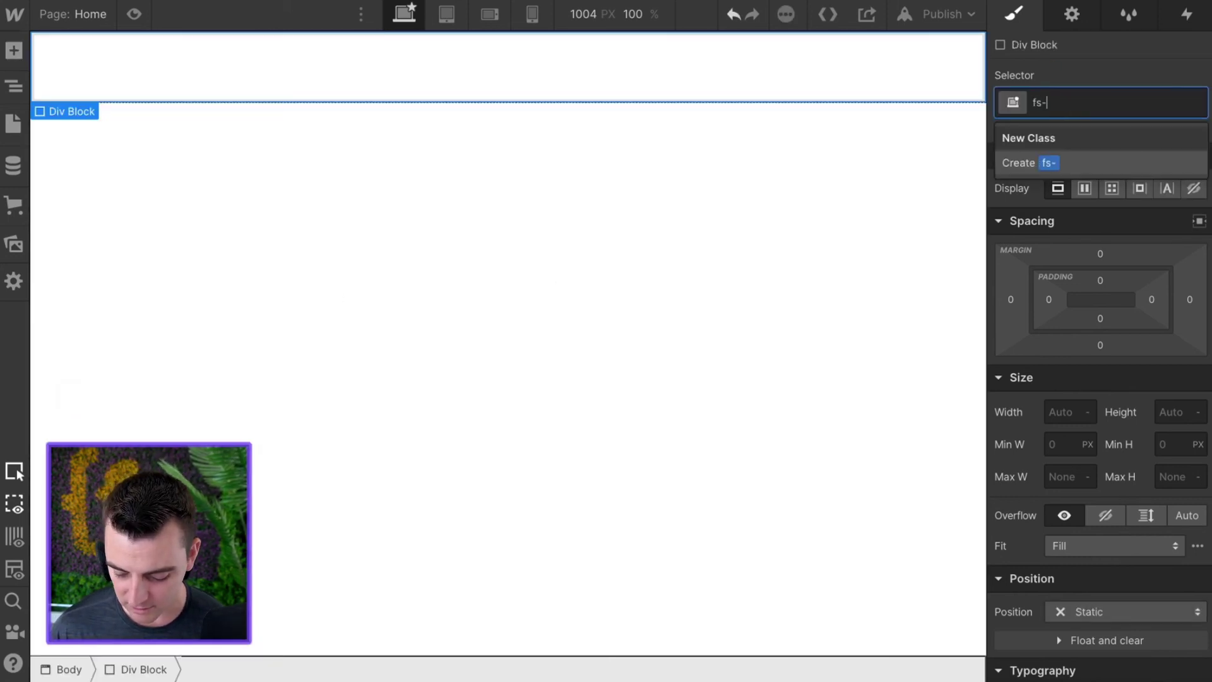
text(section)
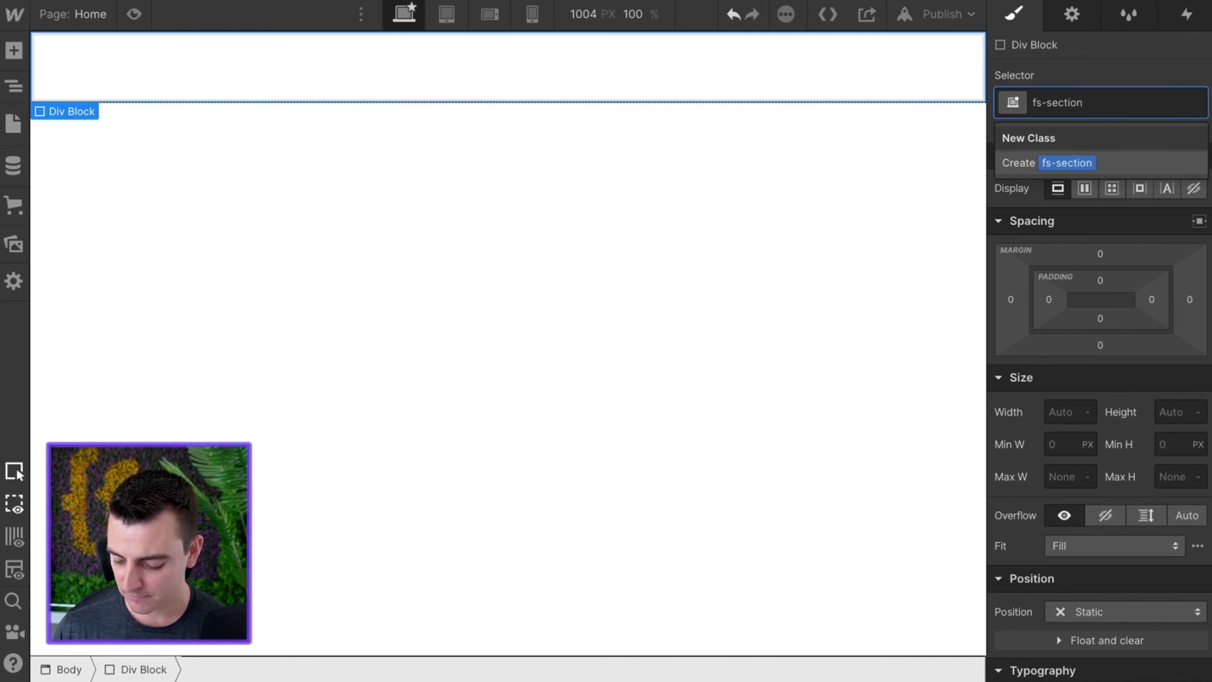
key(Return)
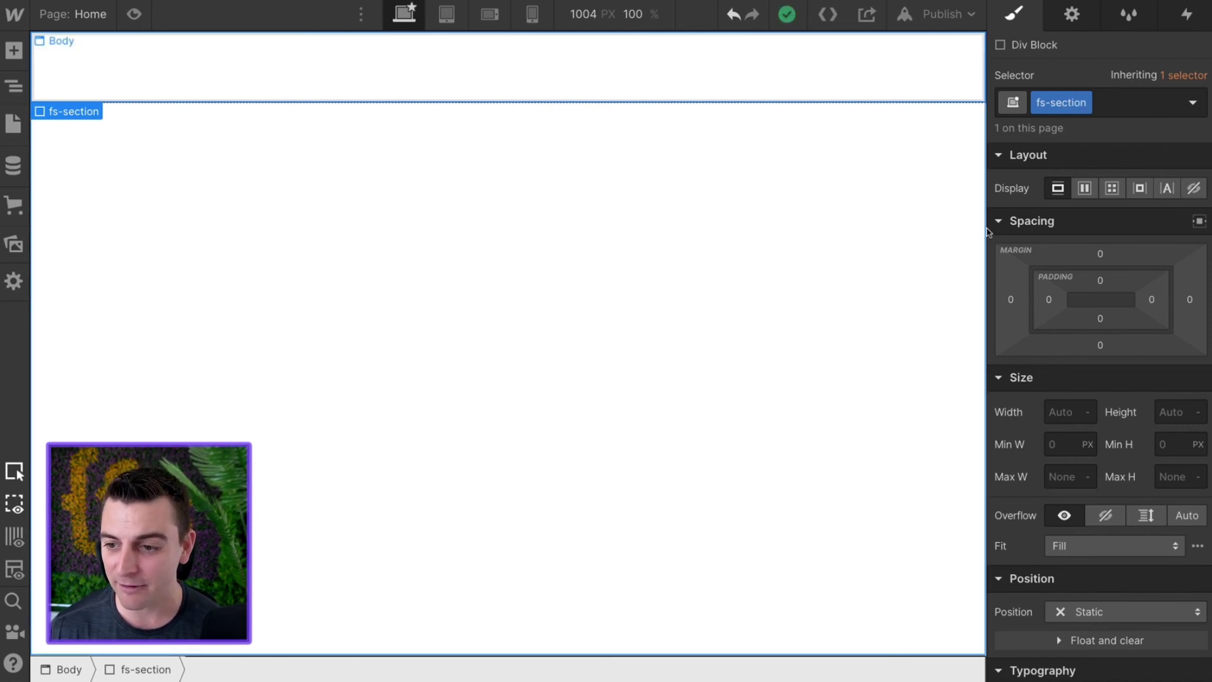
- Pad fs-section 100 on top and bottom and 50 on left and right
drag(1101, 281, 1108, 373)
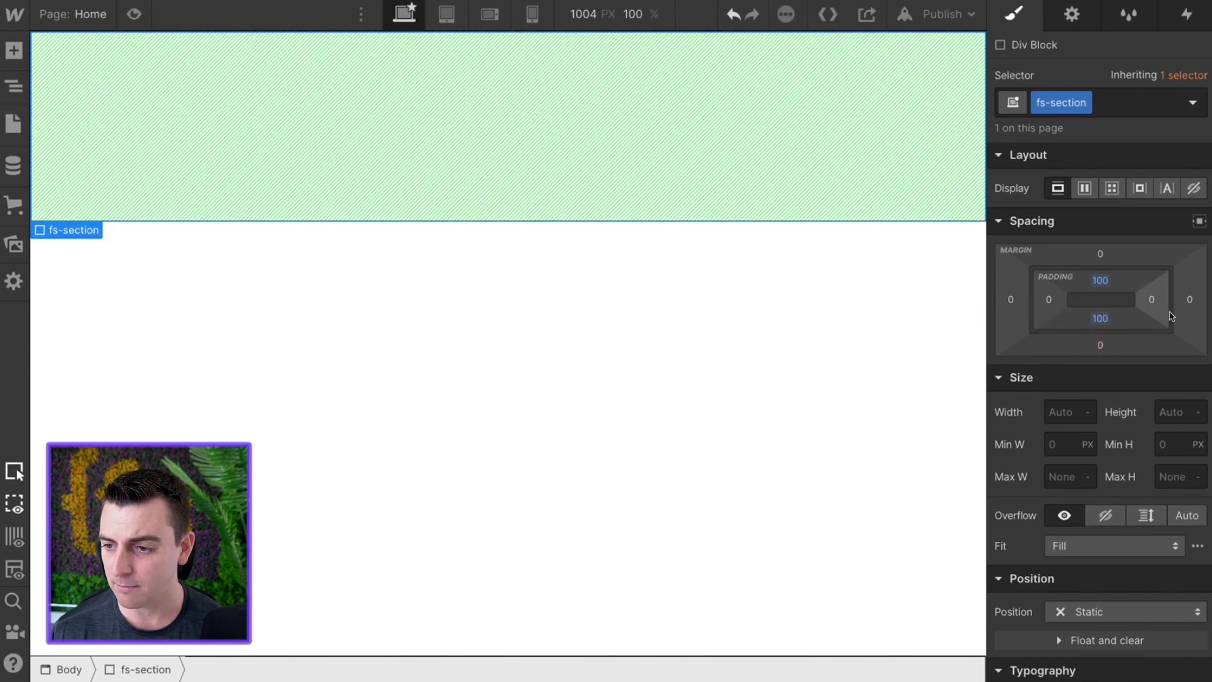
drag(1150, 299, 1113, 306)
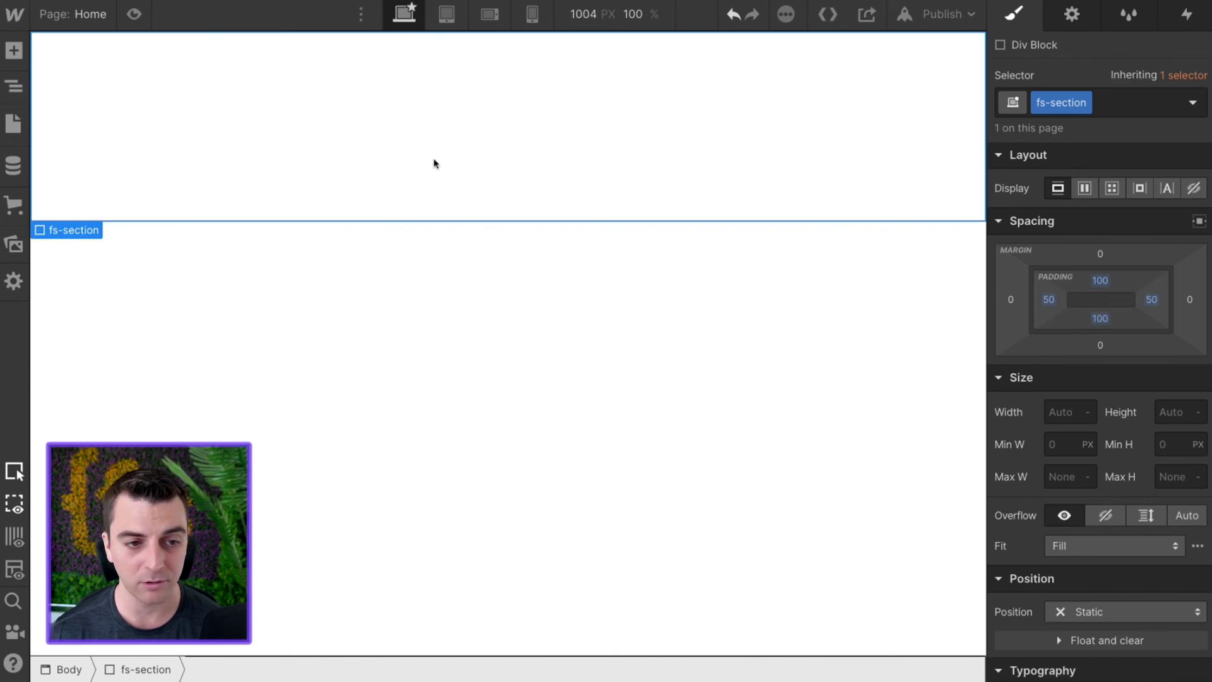
click(433, 159)
- Add a Div Block classed fs-content inside fs-section
key(a)
click(65, 396)
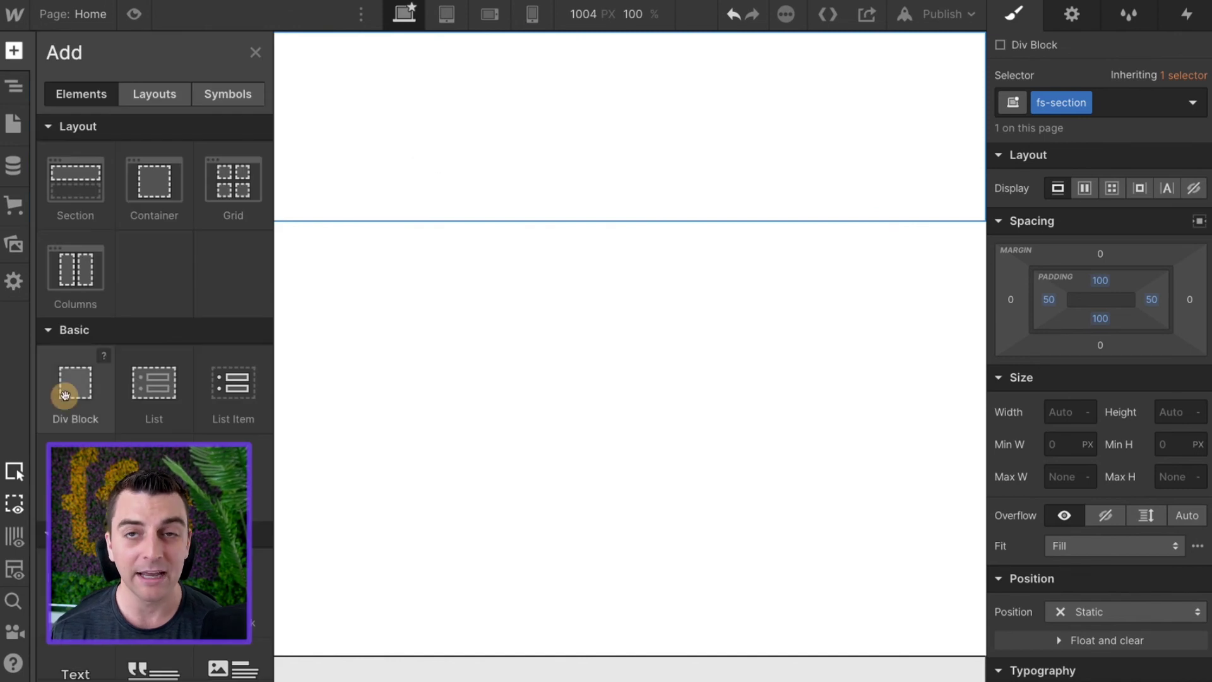
click(1102, 102)
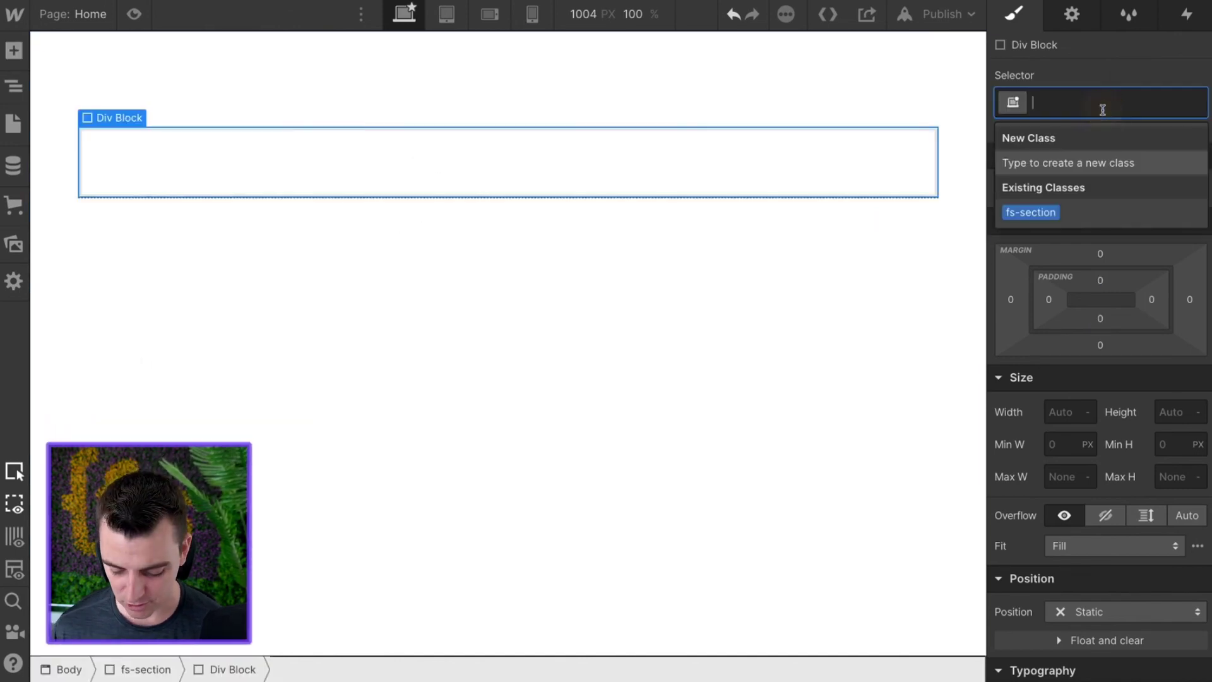
text(fs-content)
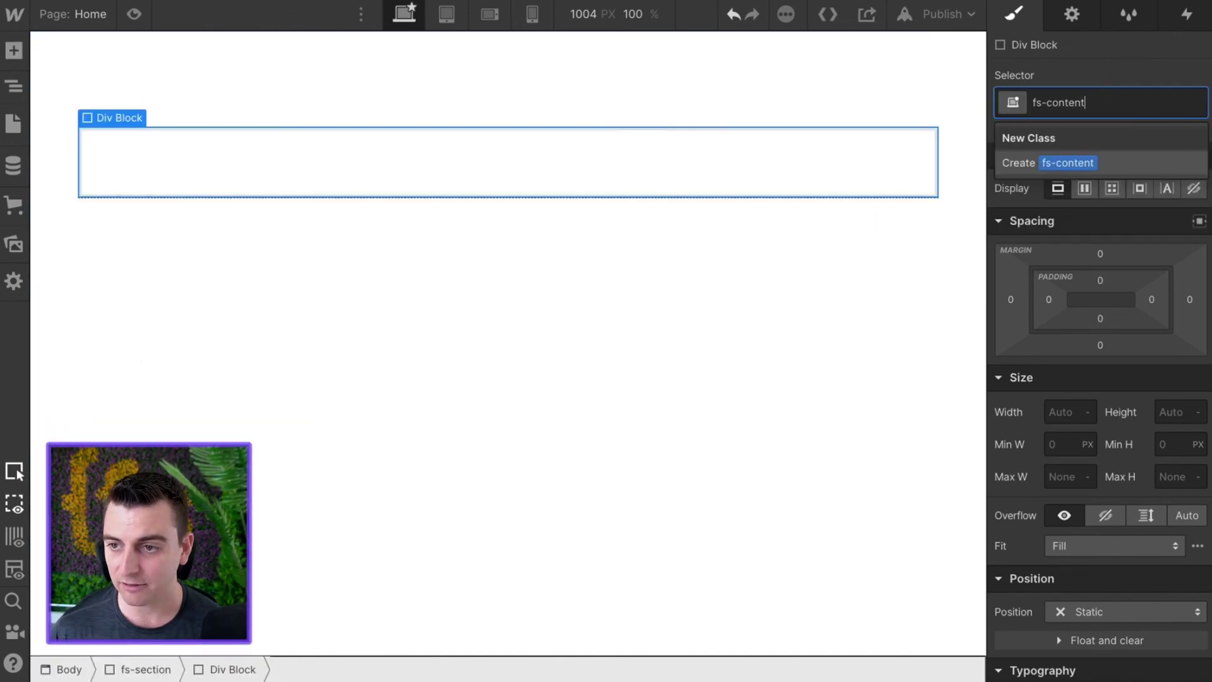
key(Return)
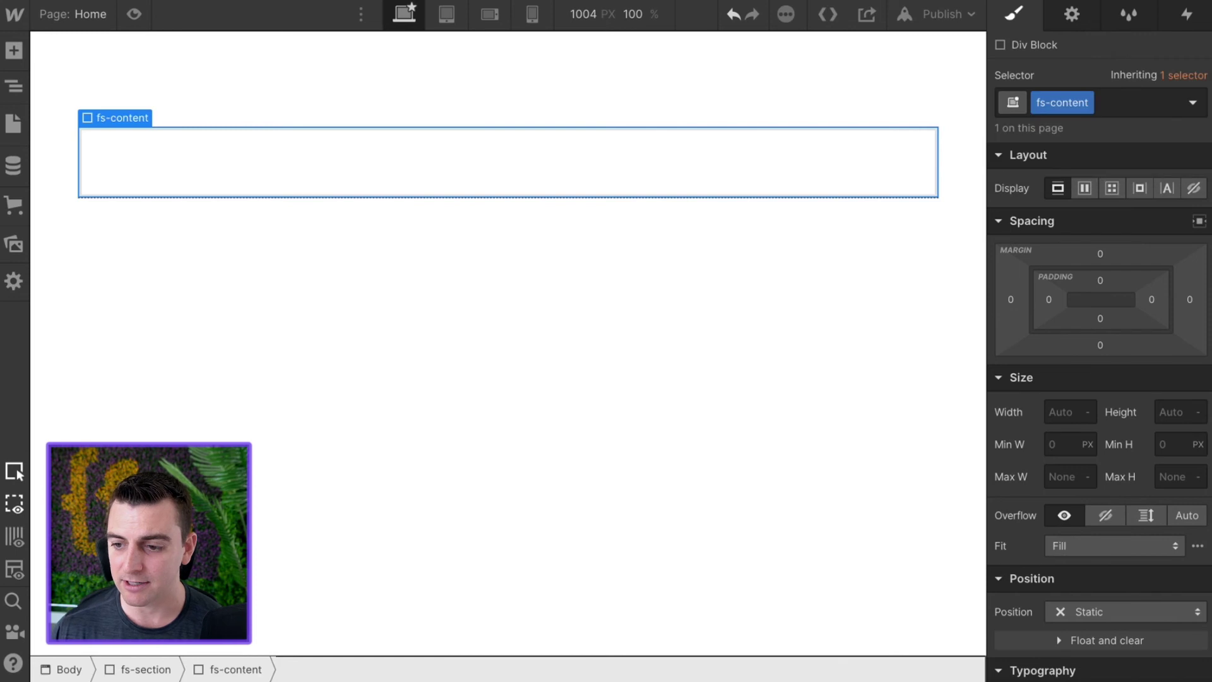
- Set fs-content to 100% width with a 1200 px maximum width
click(1054, 414)
text(100%)
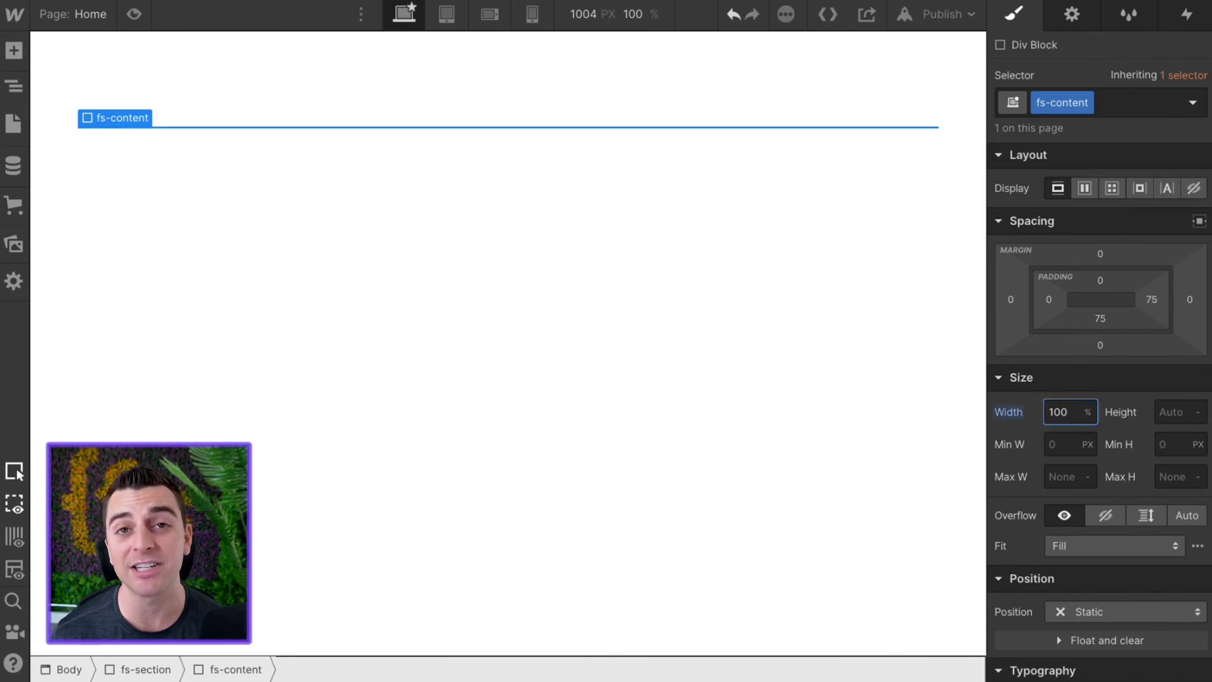
click(1068, 477)
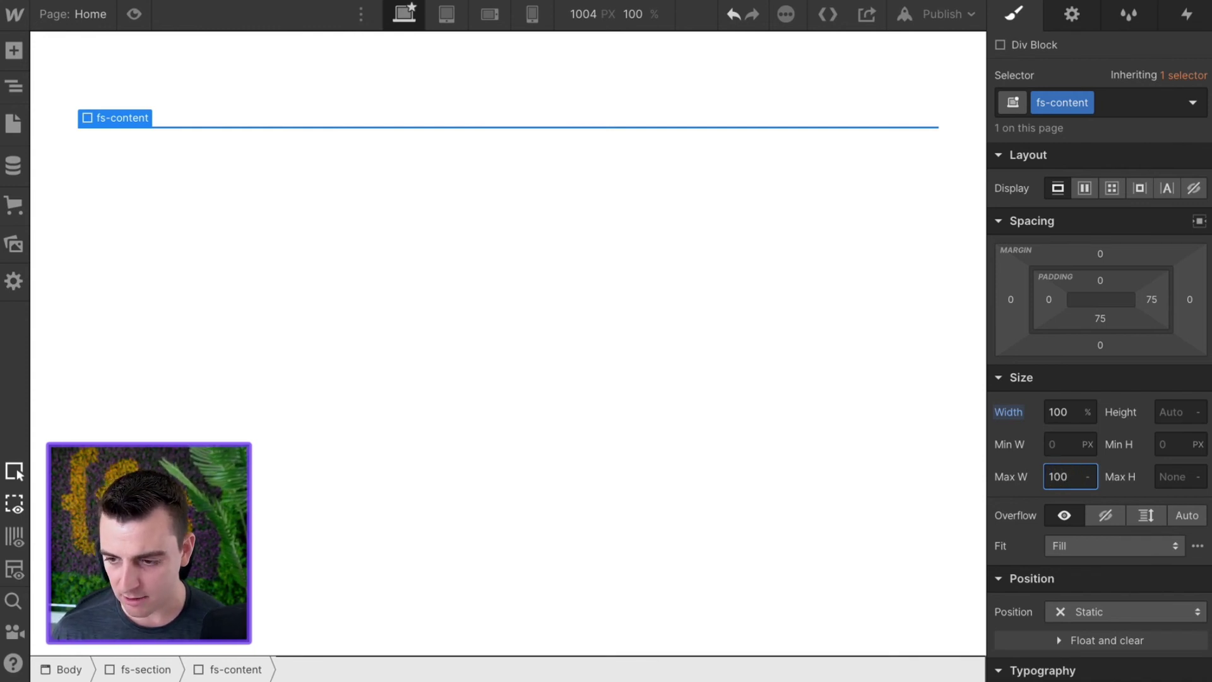
key(BackSpace)
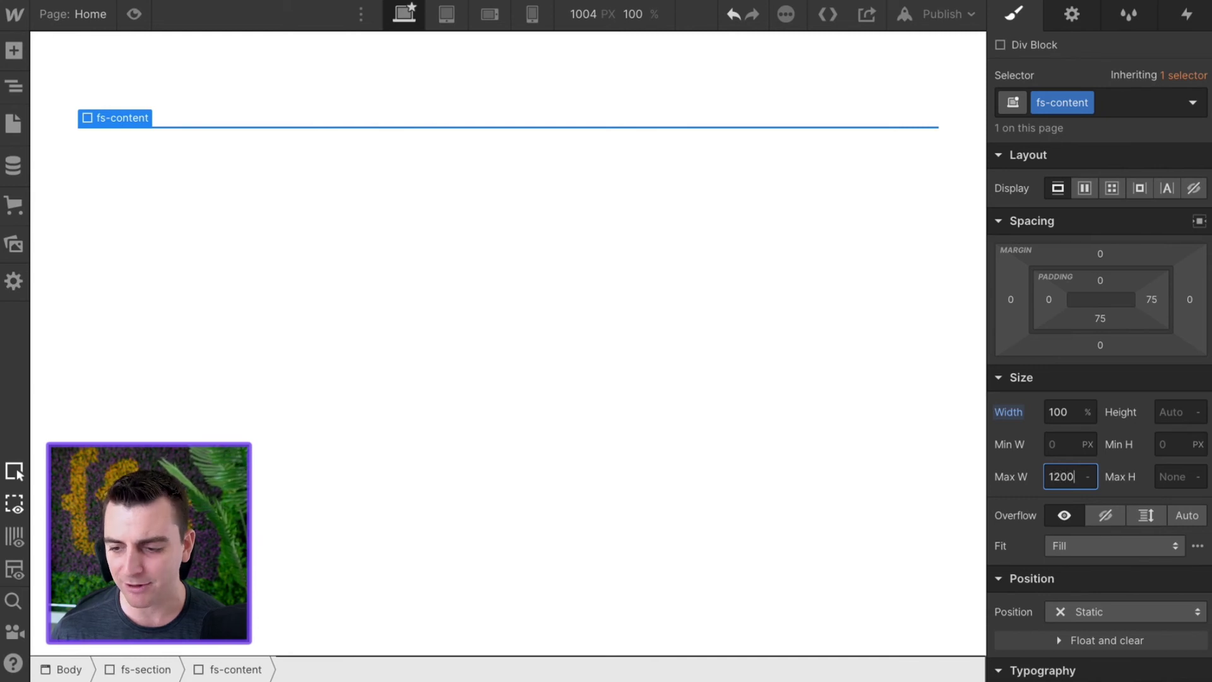
key(Return)
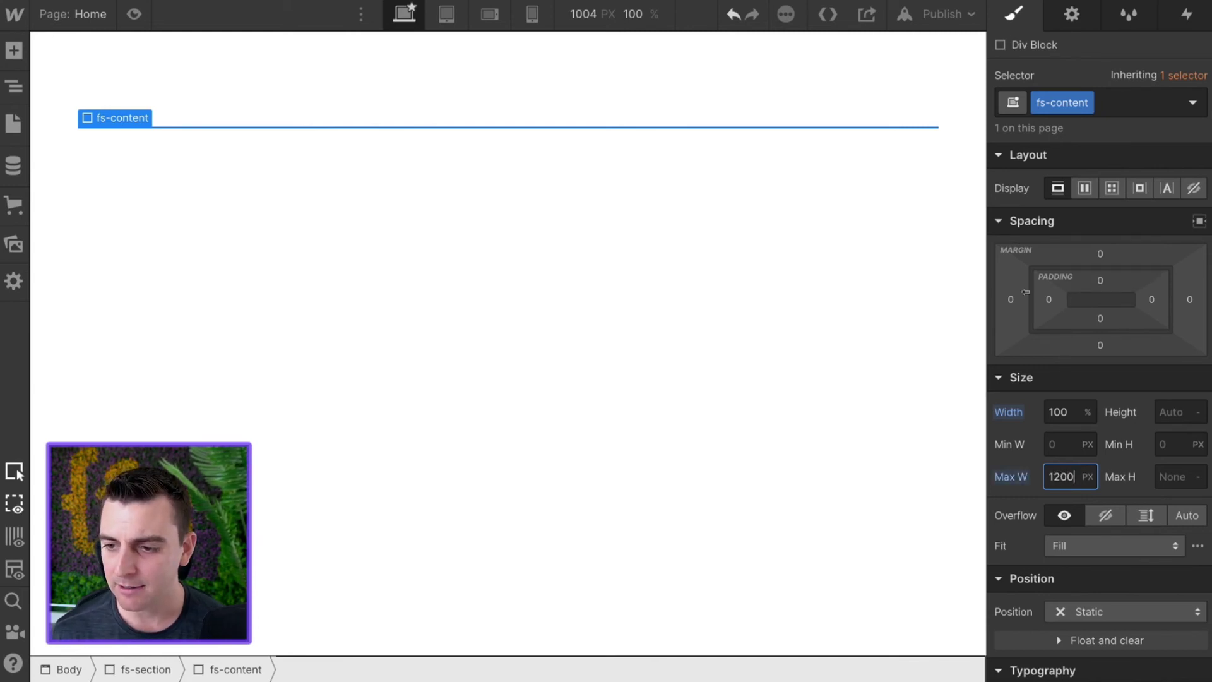
- Set fs-content's left and right margins to Auto
click(1011, 299)
click(1022, 382)
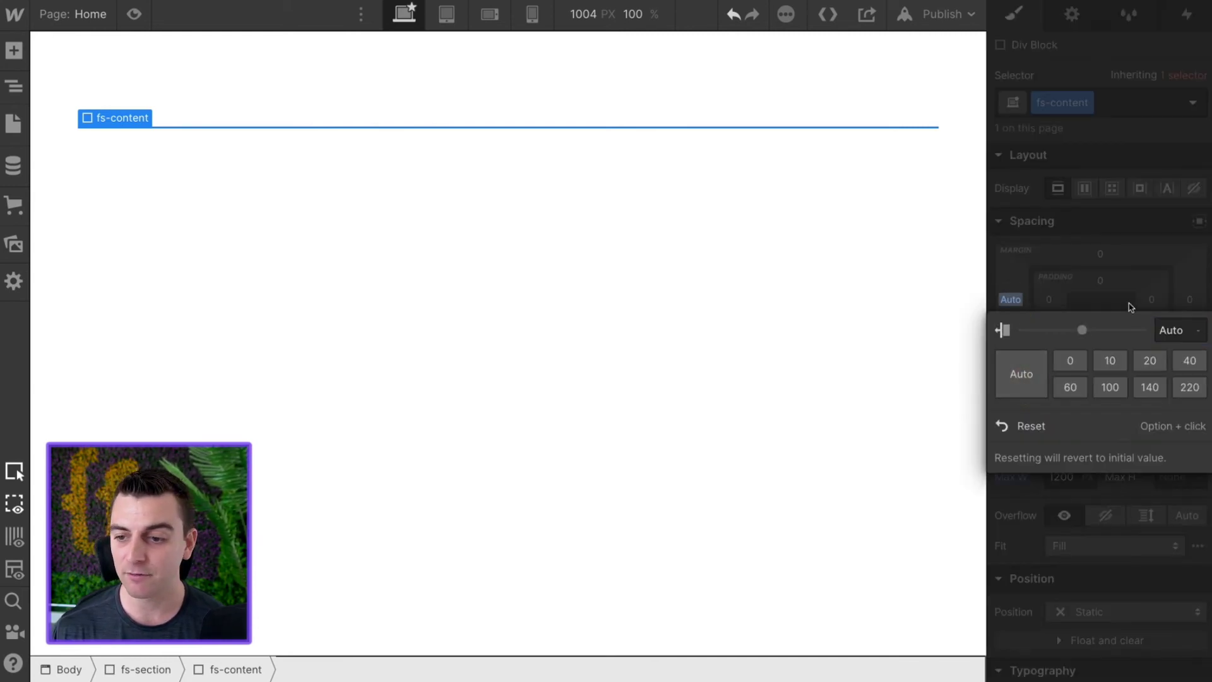
click(1186, 300)
click(1189, 301)
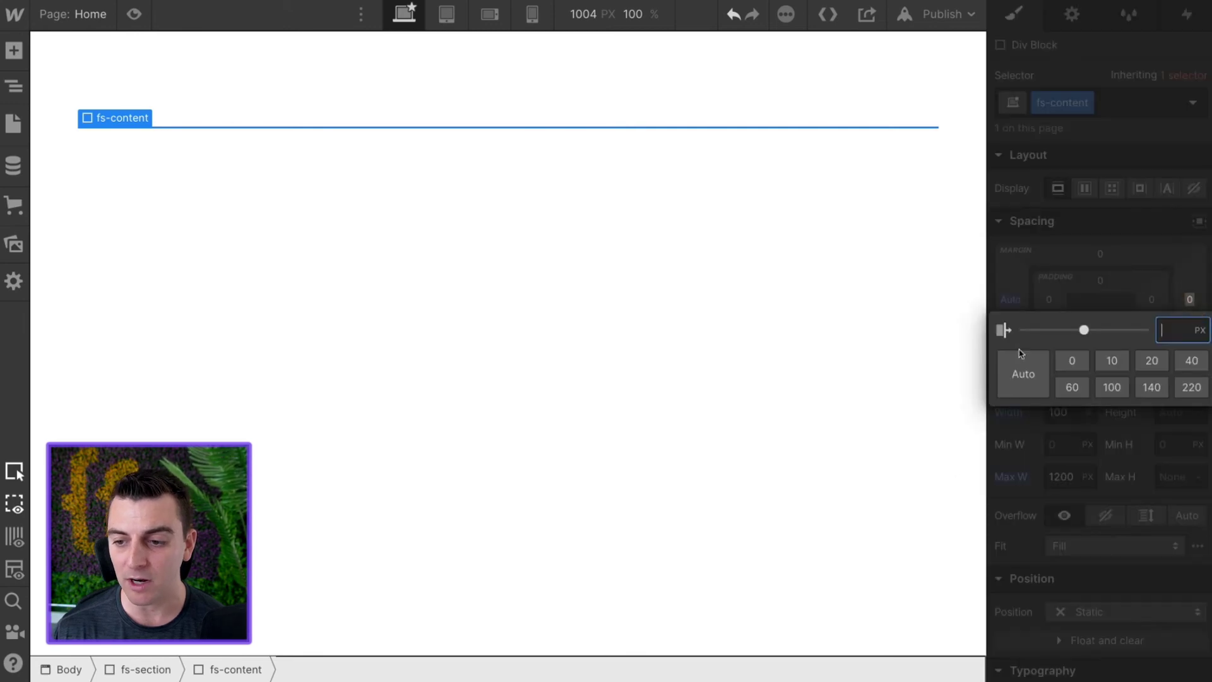
click(1024, 370)
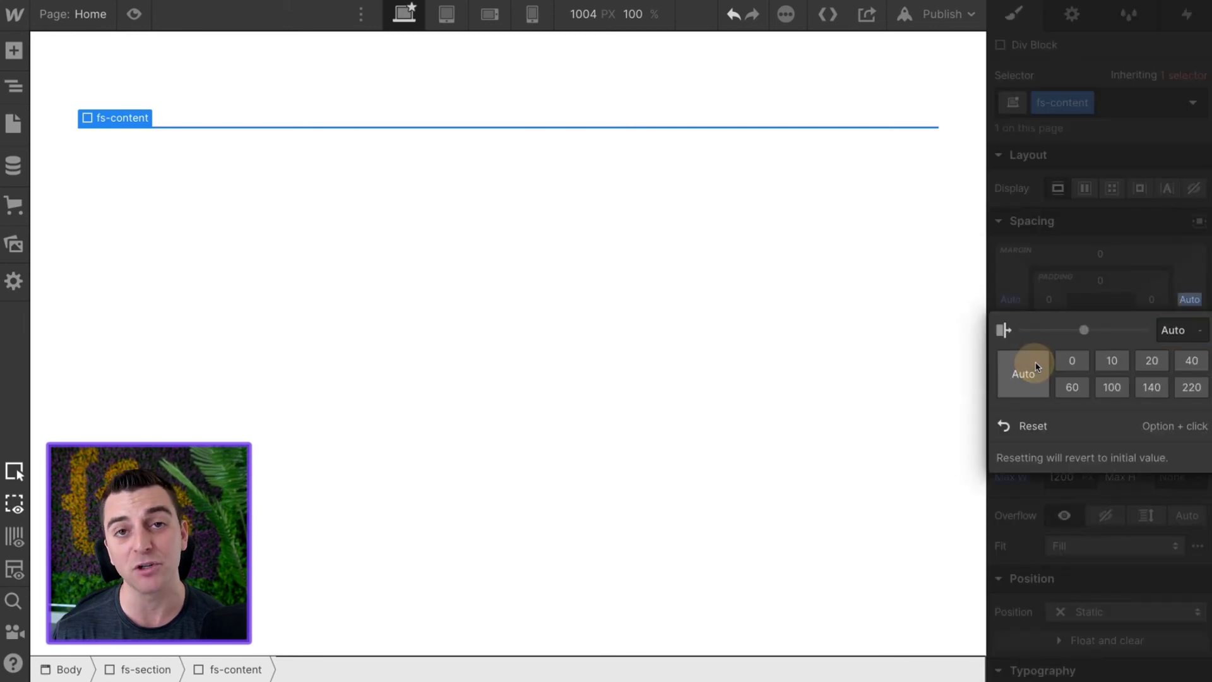
click(1127, 250)
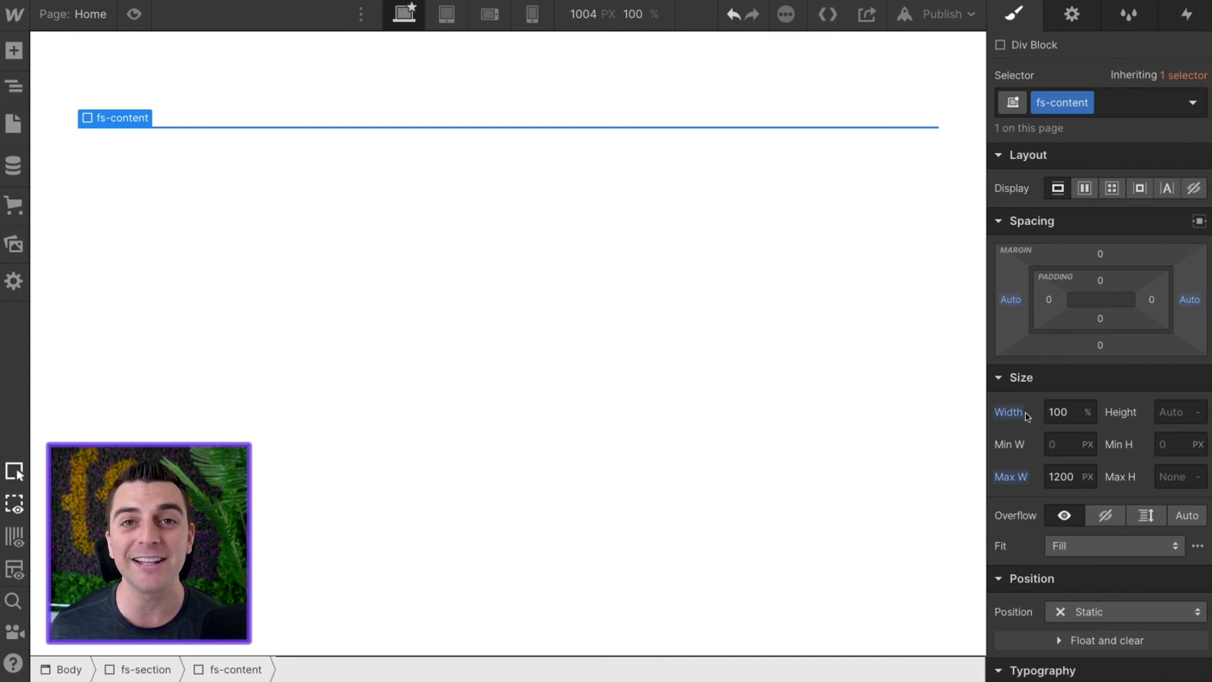
- Insert a Tabs component from the Components section into fs-content
click(141, 120)
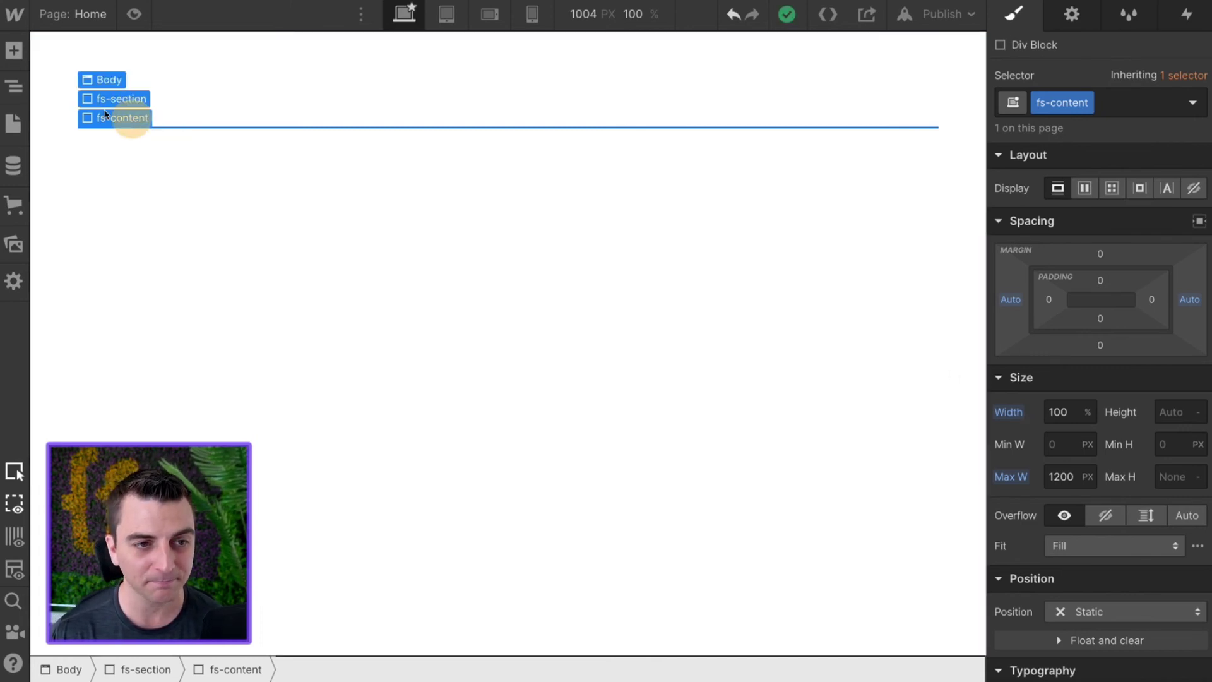
click(14, 51)
scroll(155, 370, down, 15)
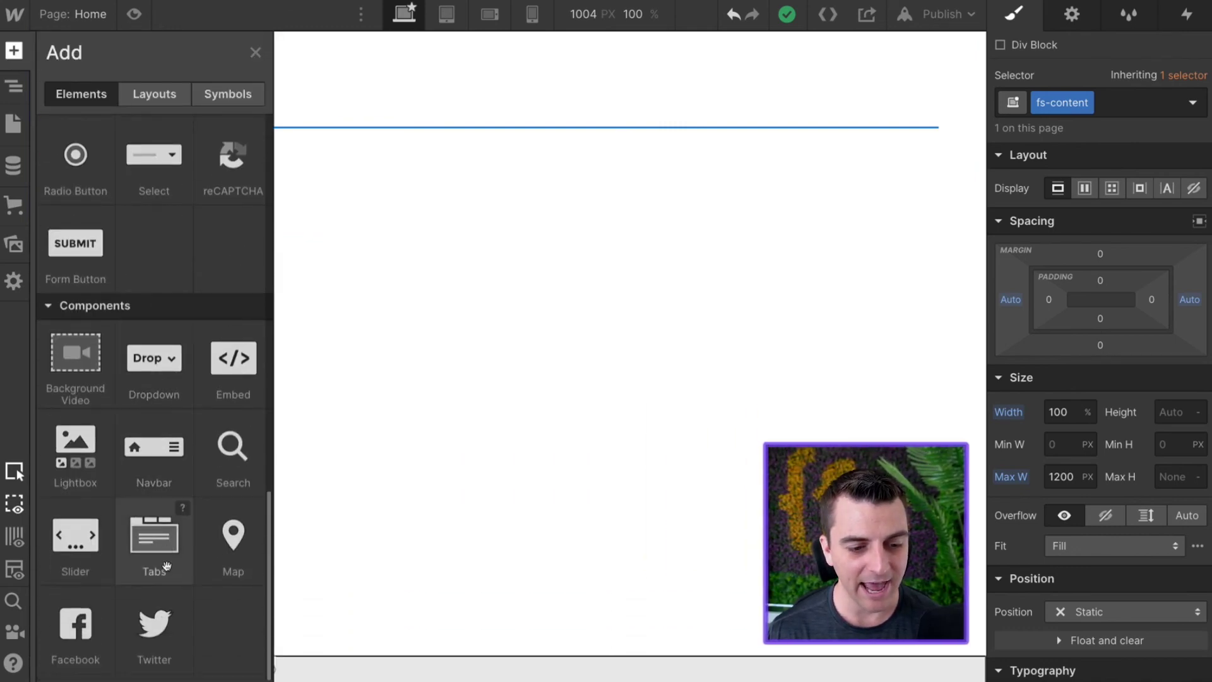
click(165, 563)
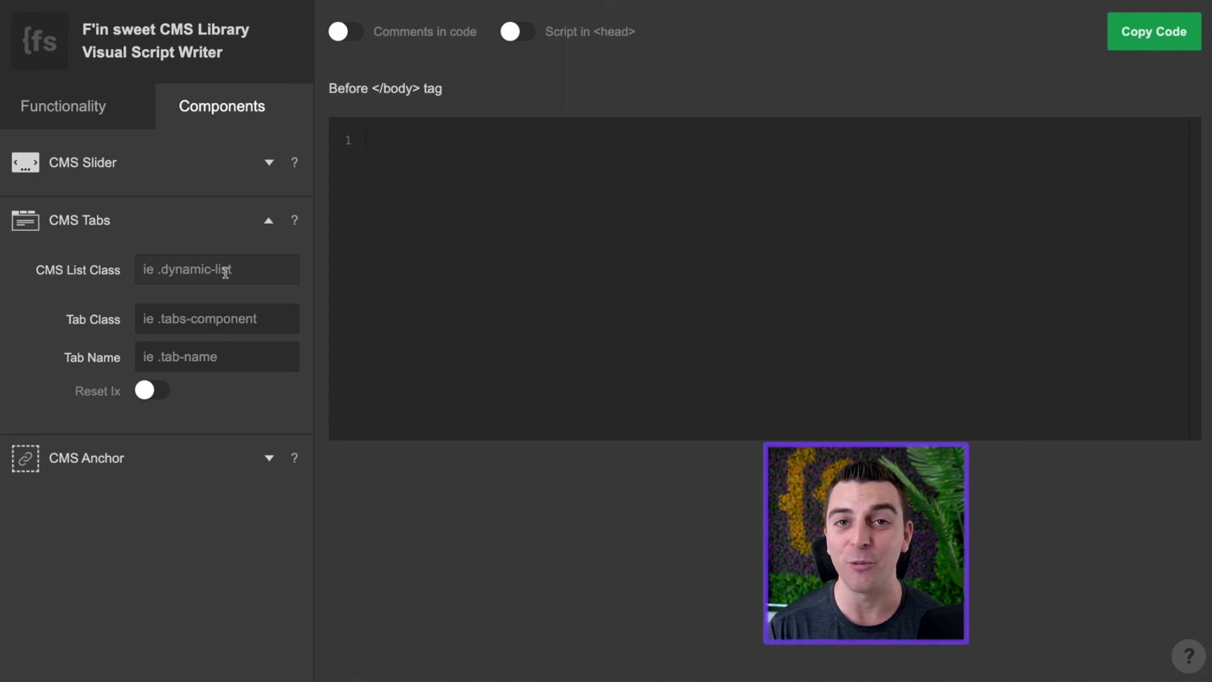
click(226, 271)
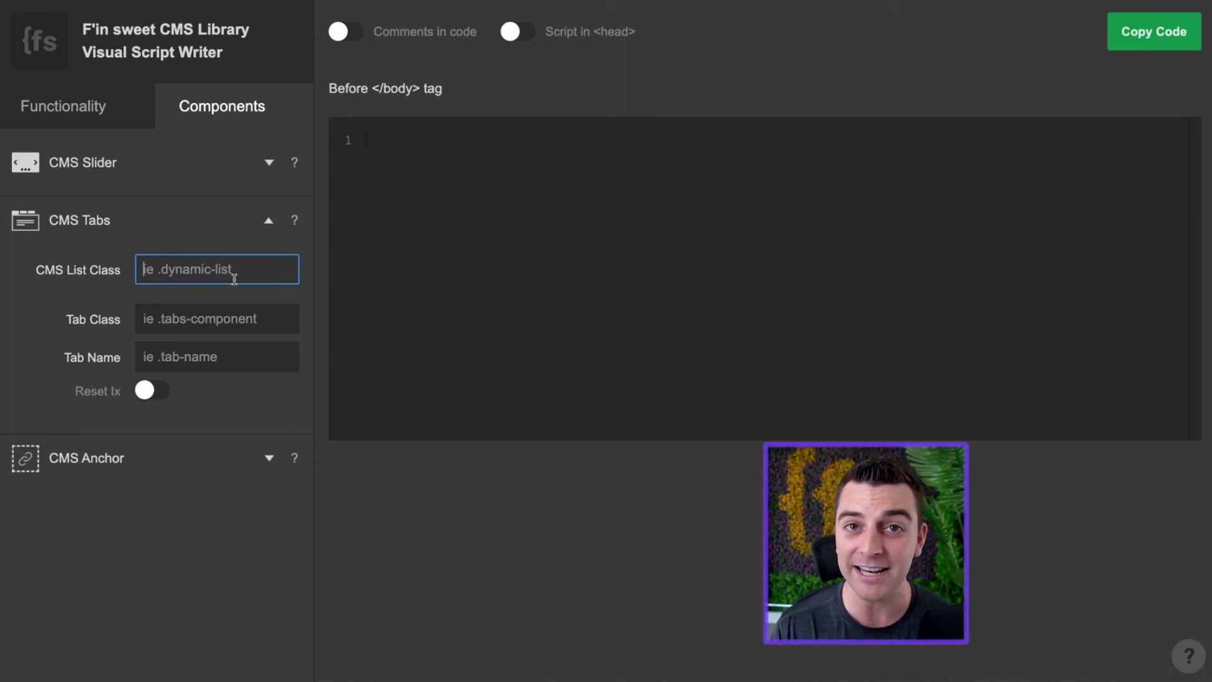
click(203, 316)
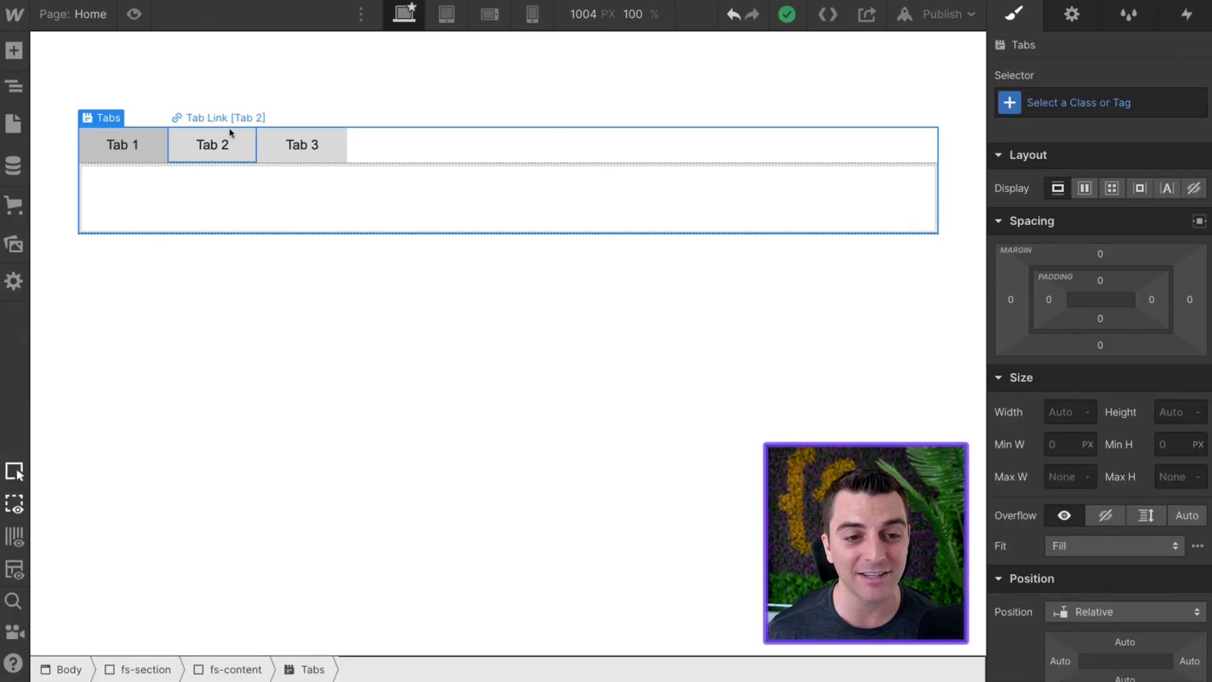
- Expand the Navigator tree to show the Tabs menu links and content panes
click(12, 92)
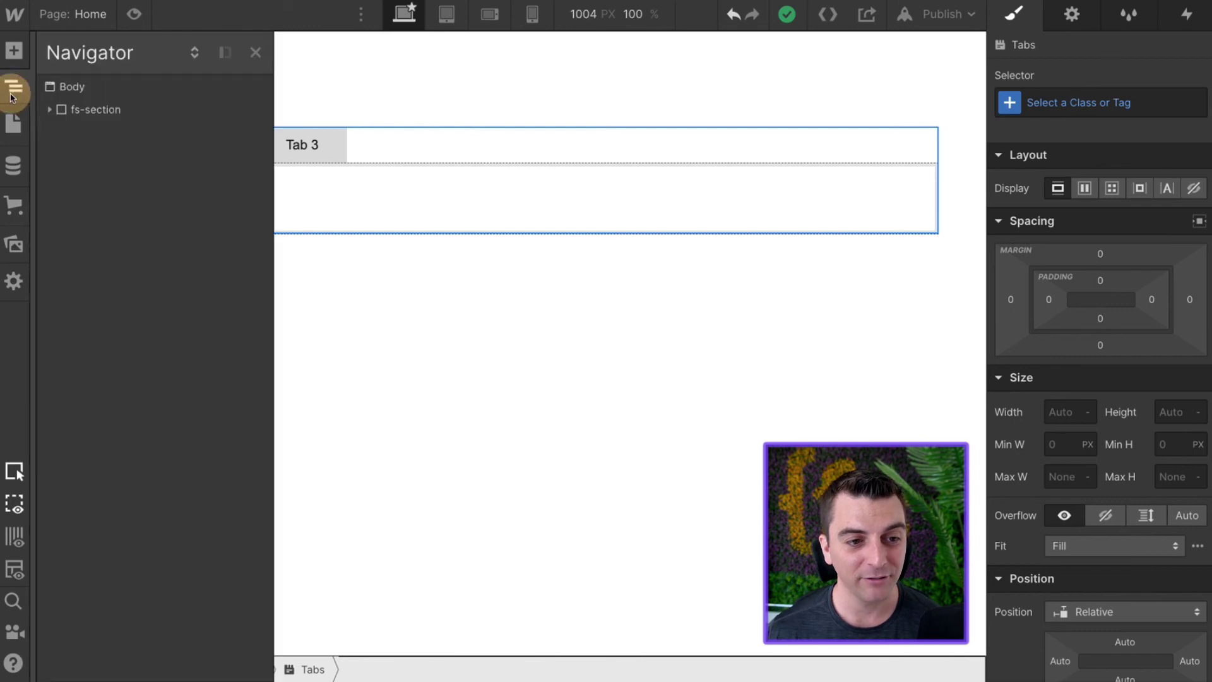
click(50, 109)
click(61, 134)
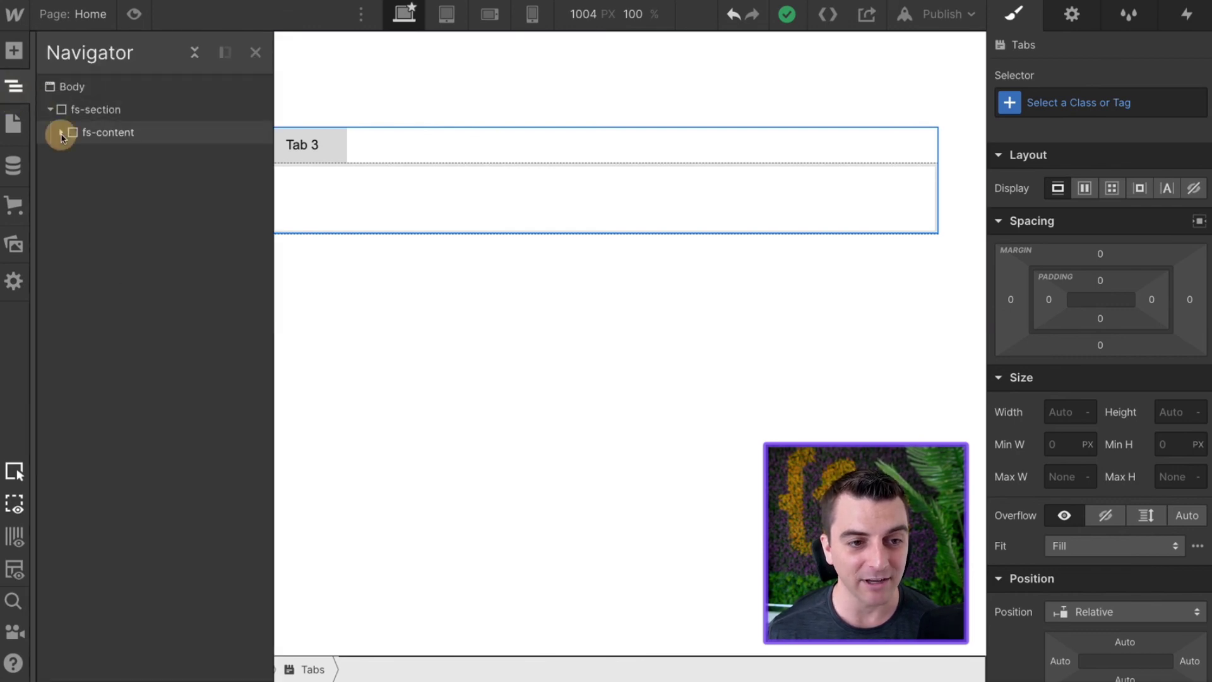
click(73, 155)
click(84, 178)
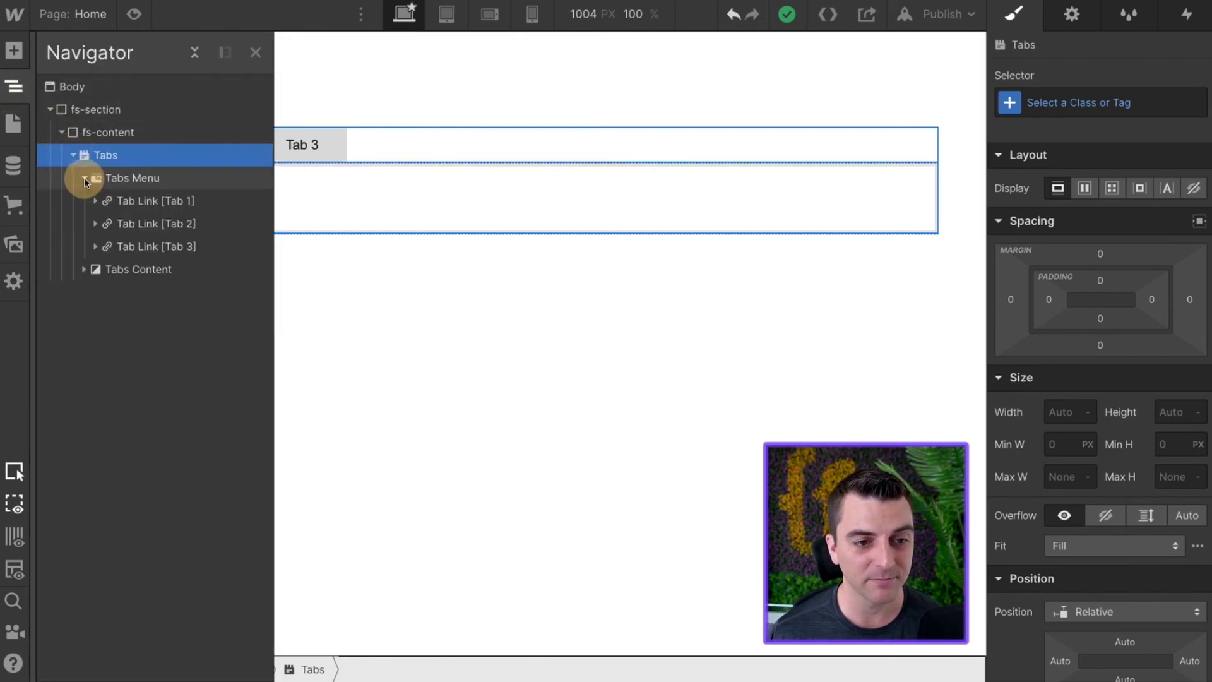
click(84, 269)
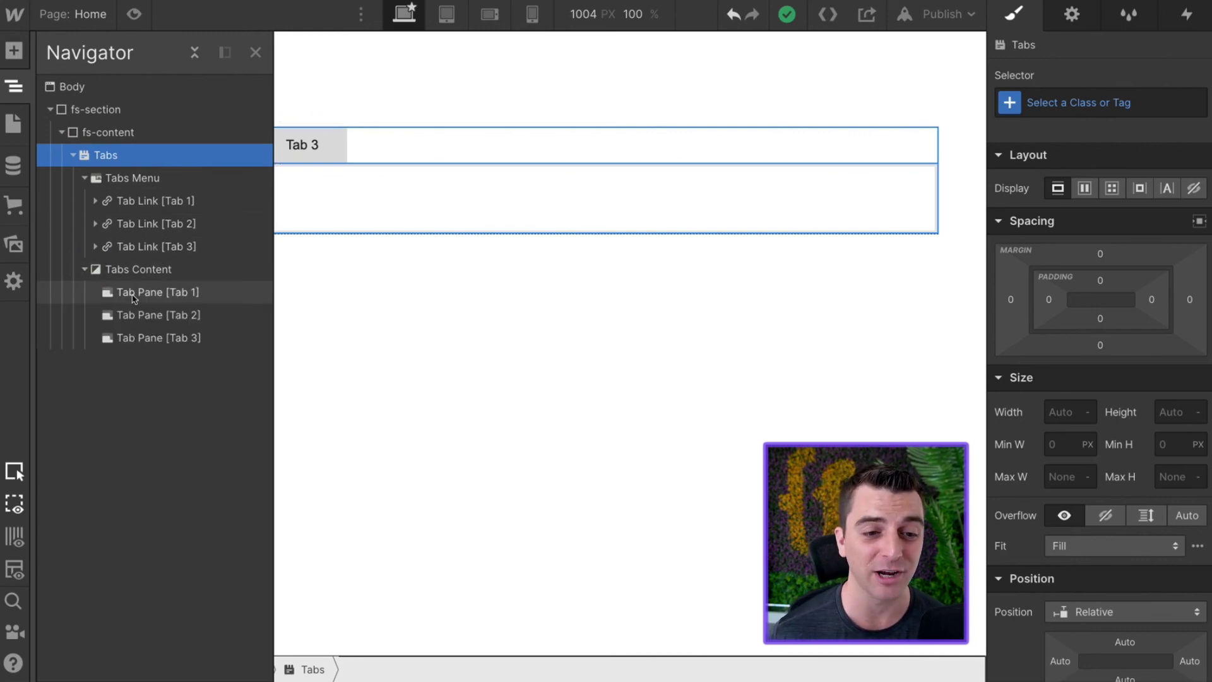
- Give the Tabs element class fs-tabs and the Tabs Menu class fs-tabs-menu
click(154, 177)
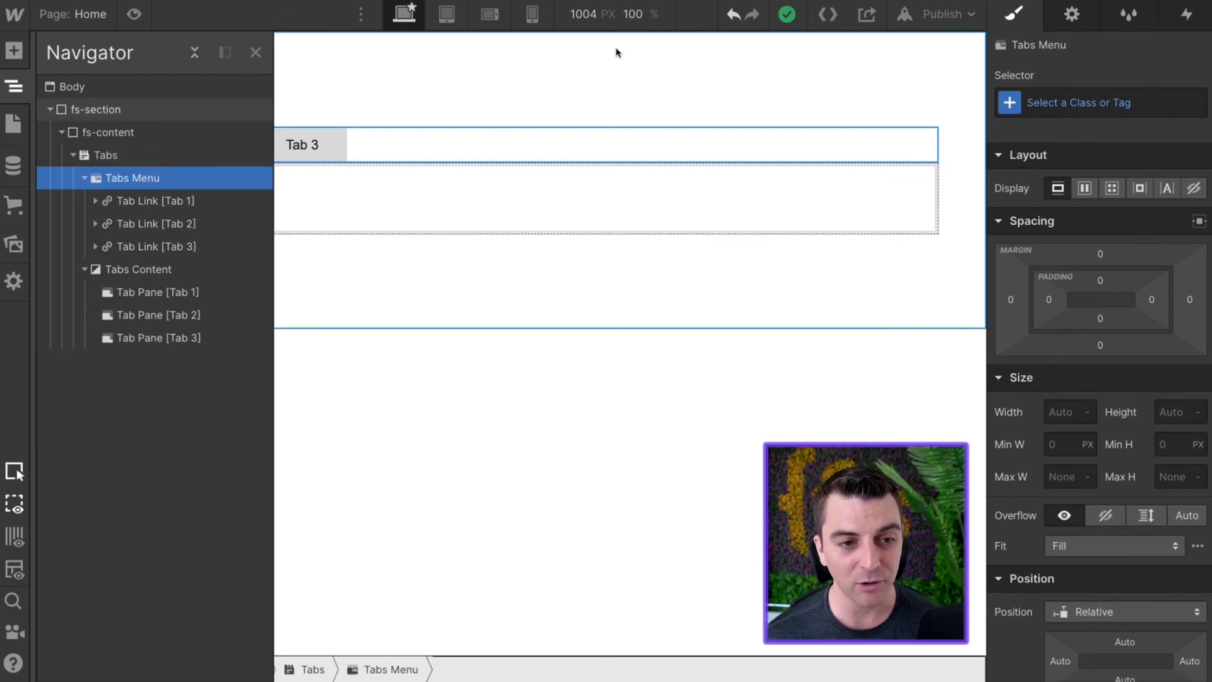
click(154, 155)
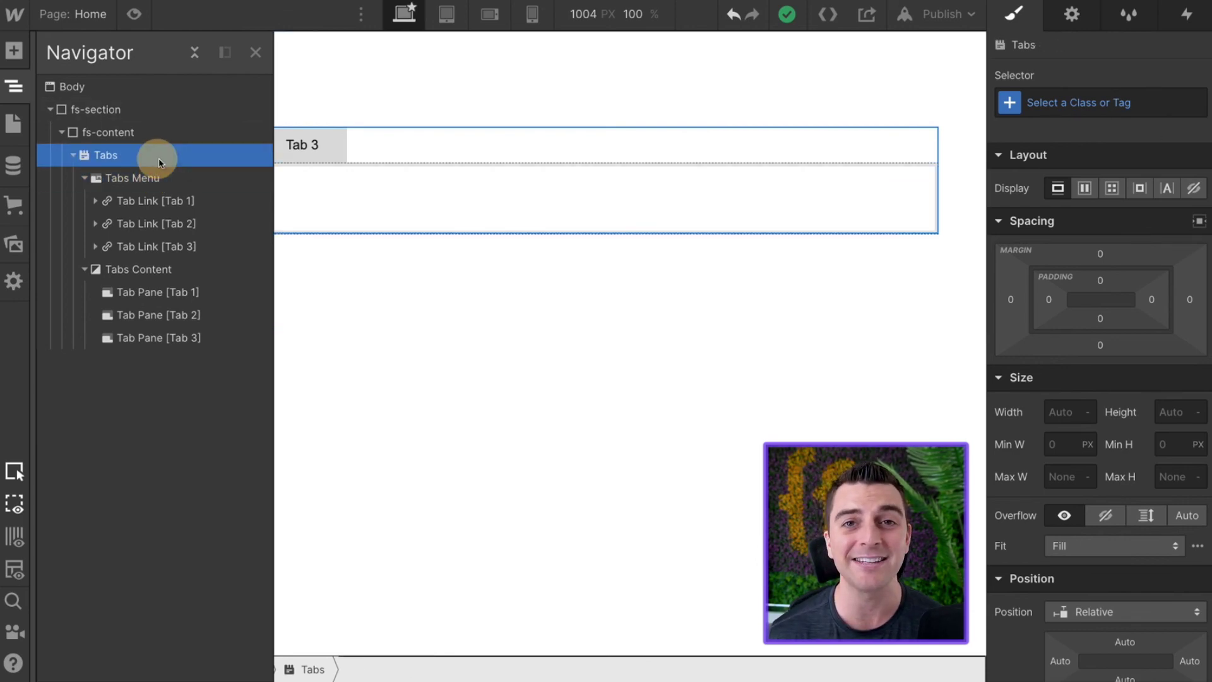
click(1052, 98)
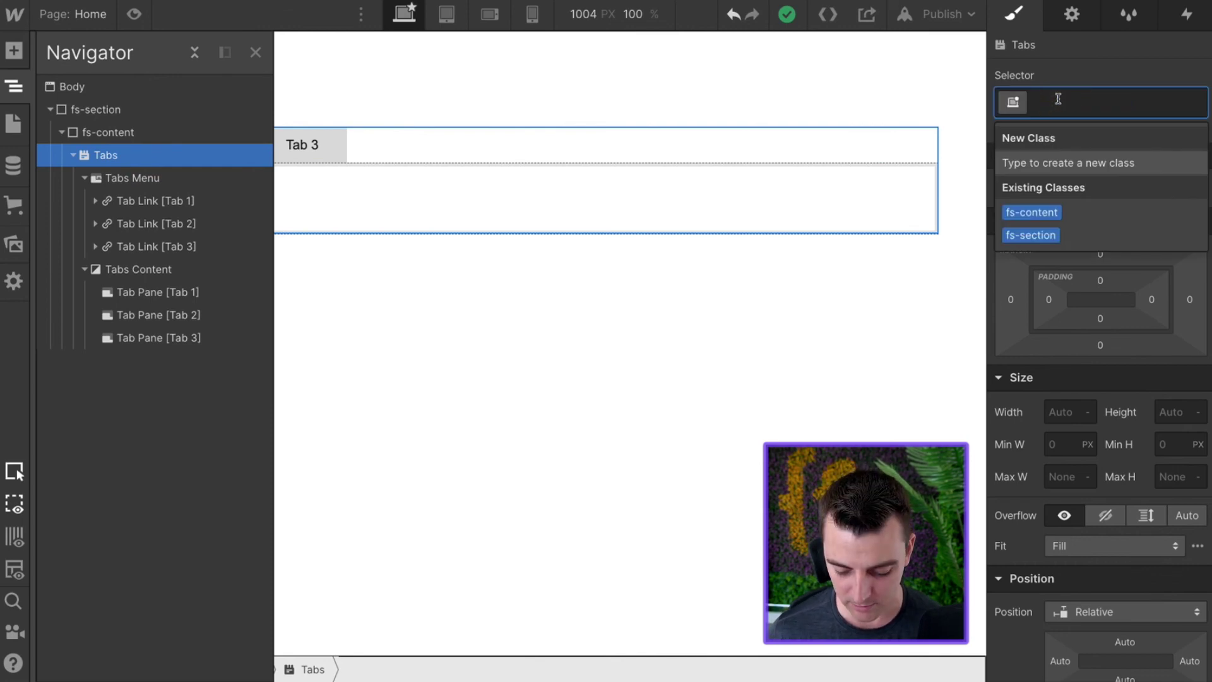
text(fs-tabs)
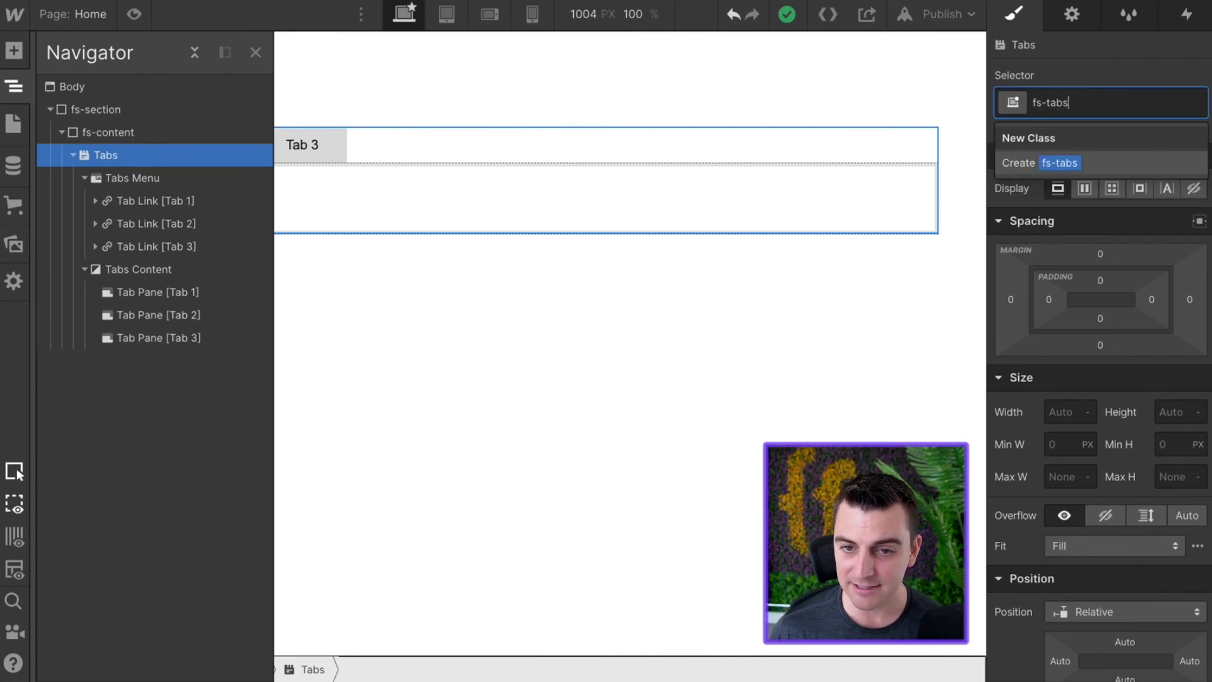
key(Return)
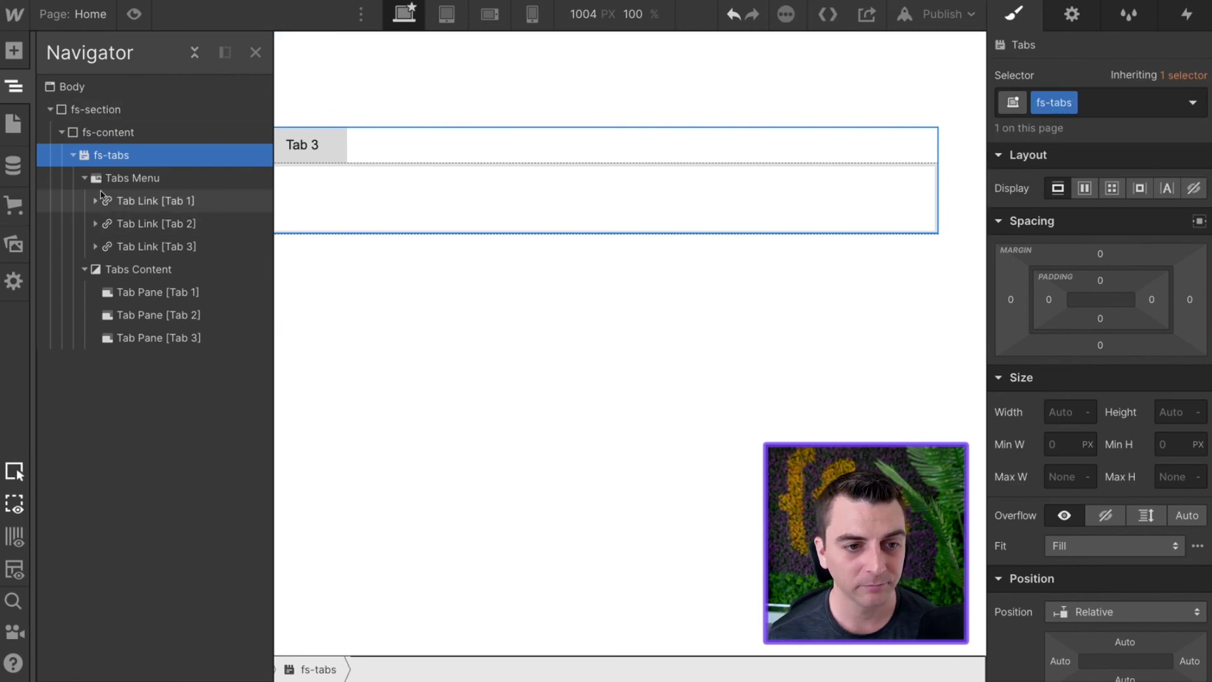
click(138, 177)
click(1101, 102)
text(fs)
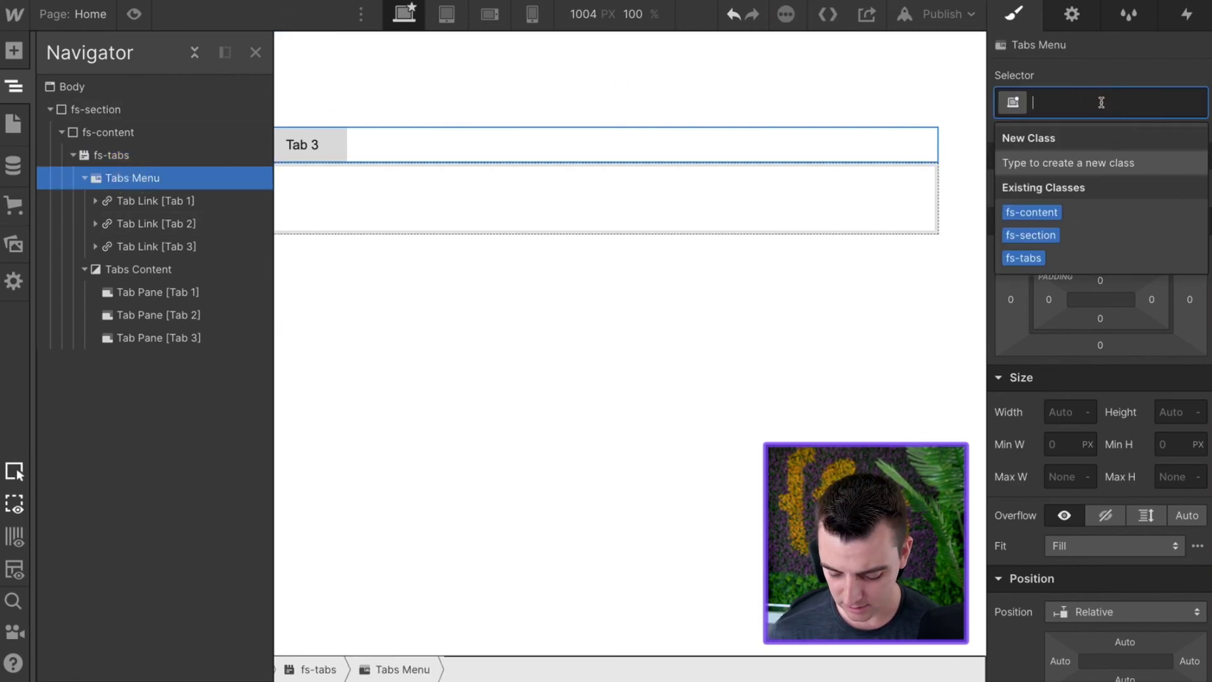
text(-)
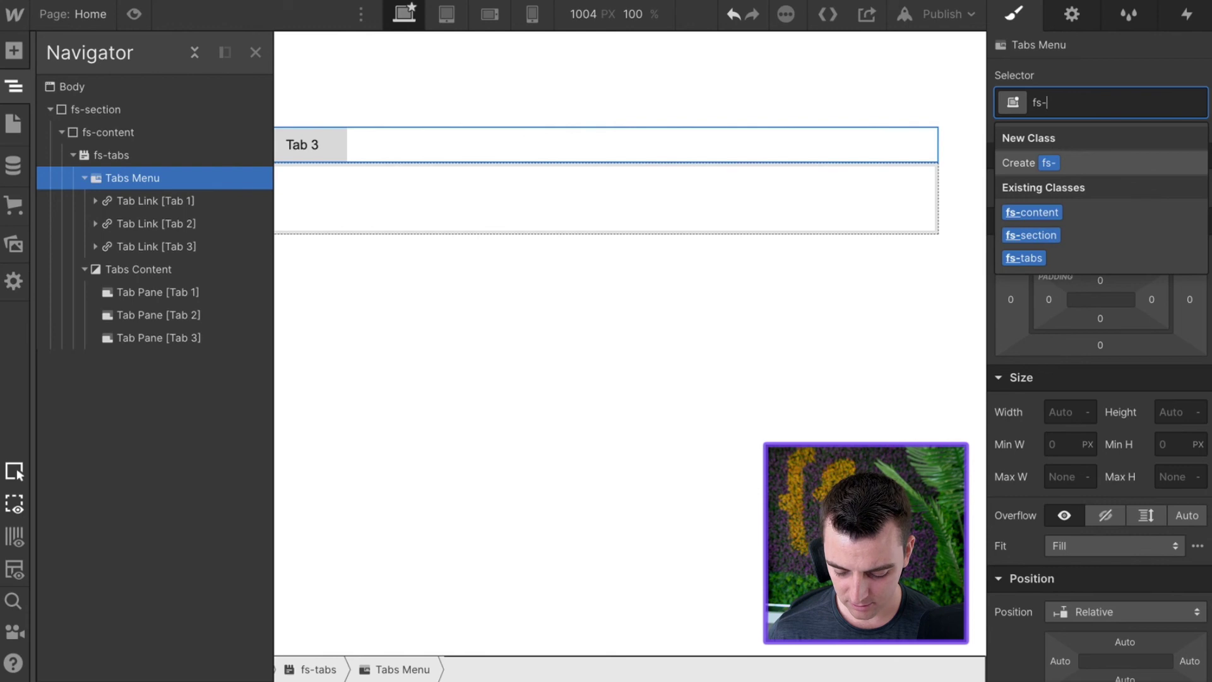
text(tabs-menu)
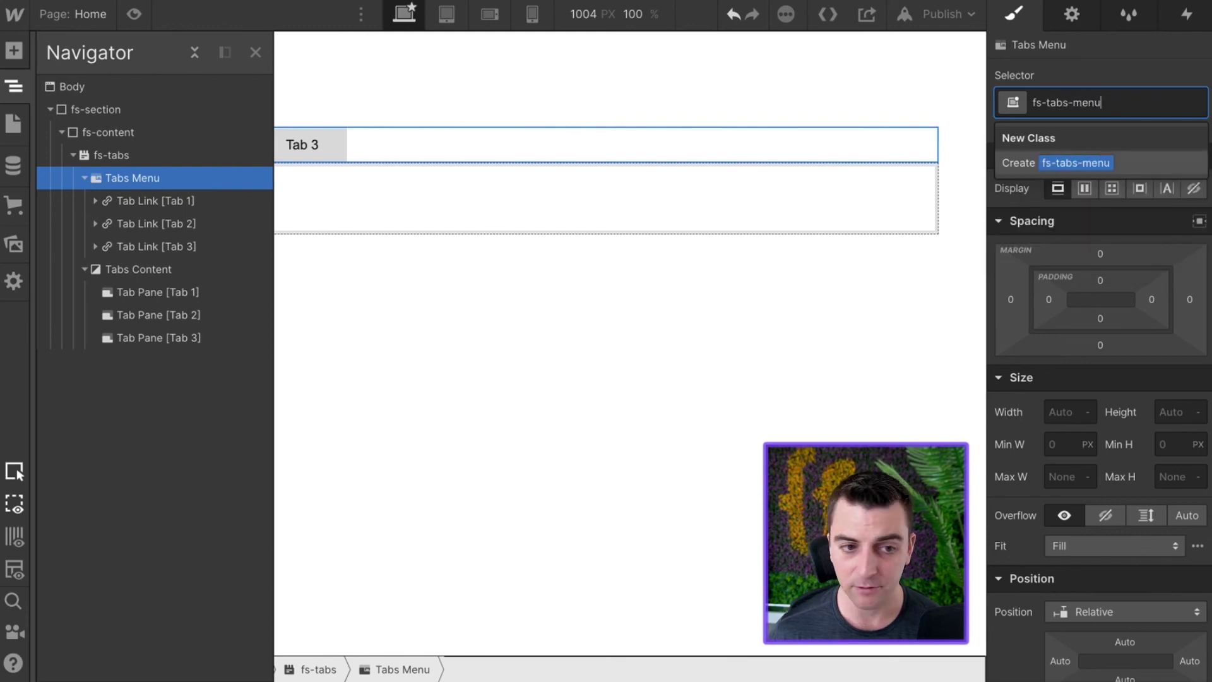
key(Return)
- Give the Tabs Content element the class fs-tabs-content
click(139, 270)
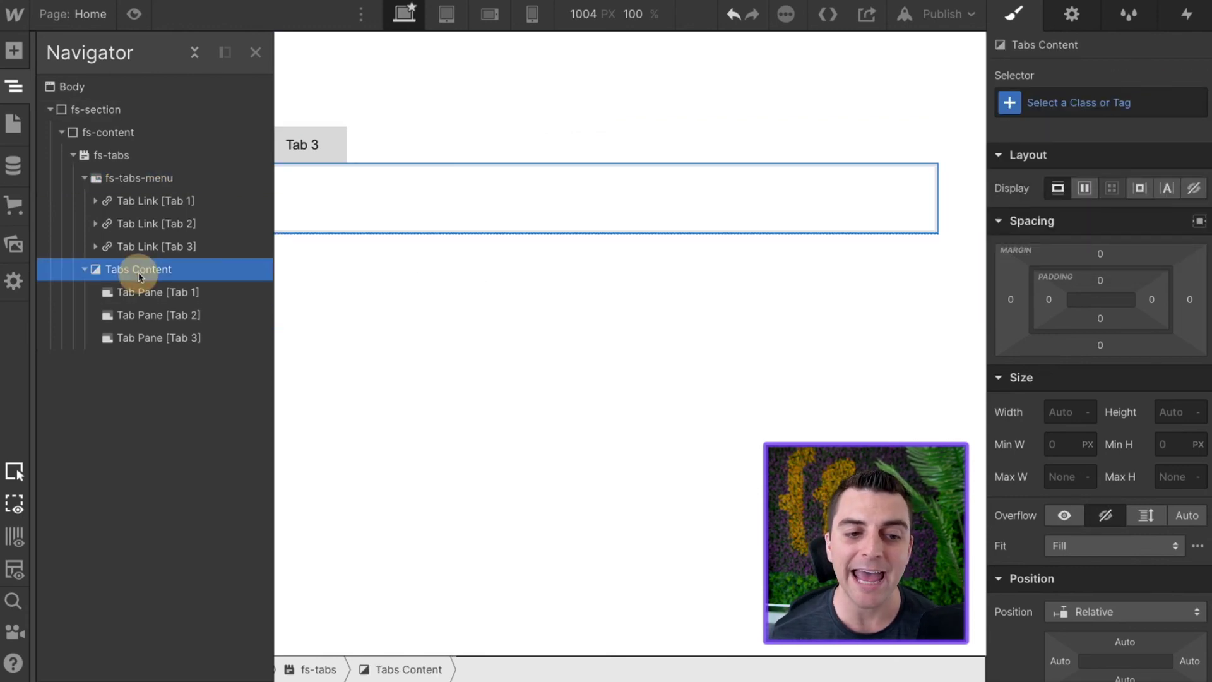
click(1091, 98)
text(fs-)
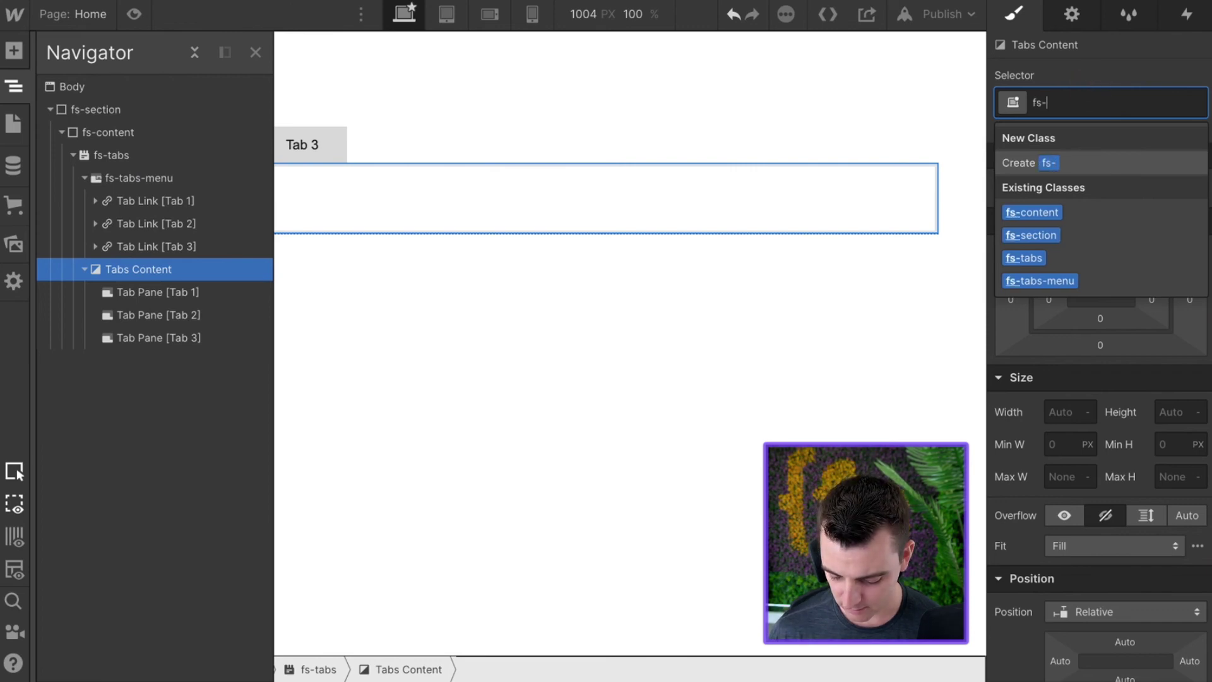
text(tabs-conbten)
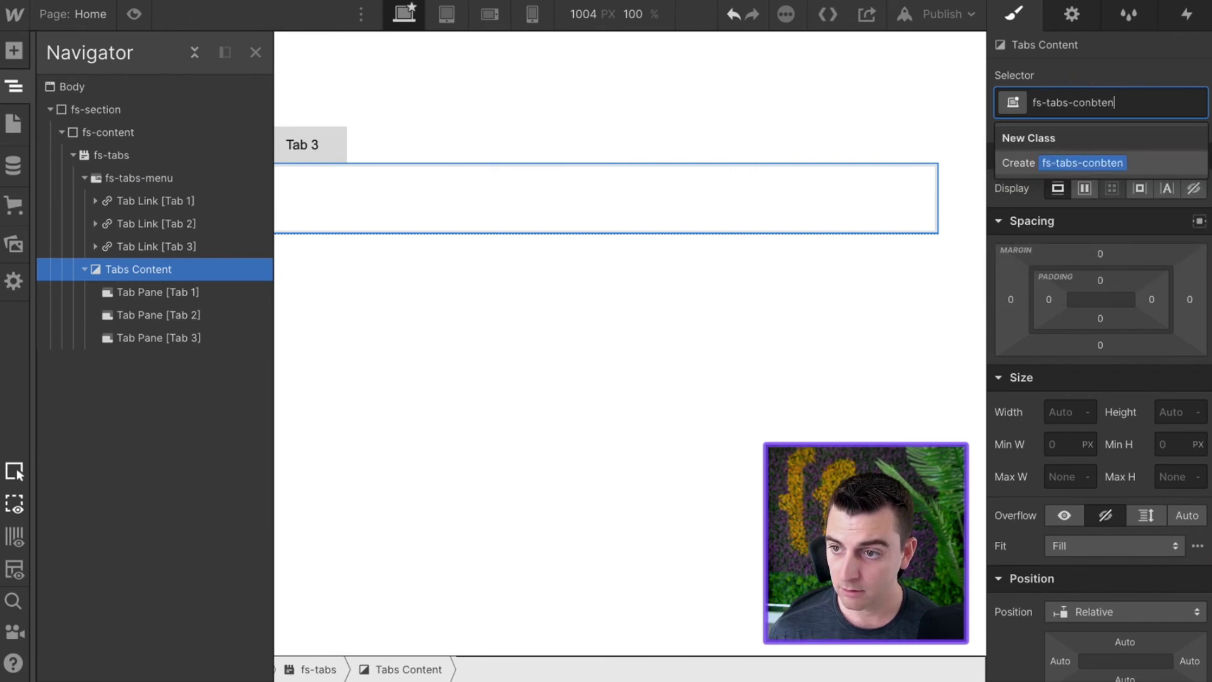
key(BackSpace)
key(BackSpace)
key(BackSpace)
key(BackSpace)
text(tent)
key(Return)
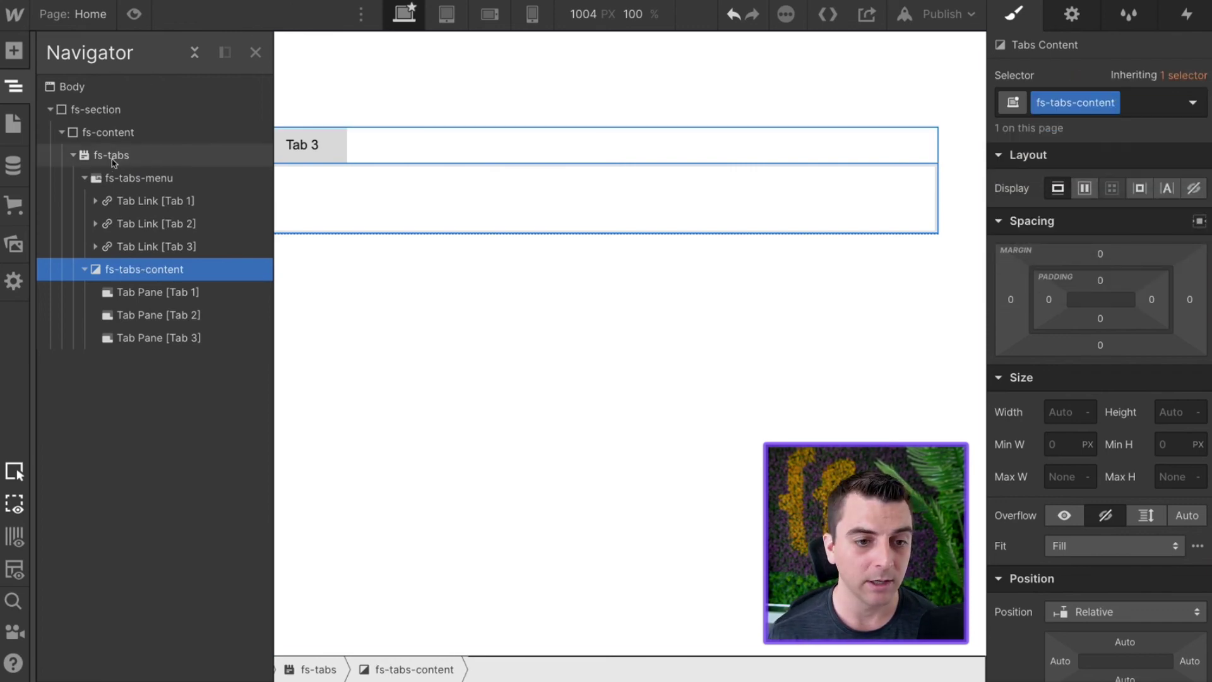
- Apply the fs-tabs-link class to Tab 1, Tab 2 and Tab 3 links
click(138, 200)
click(1086, 101)
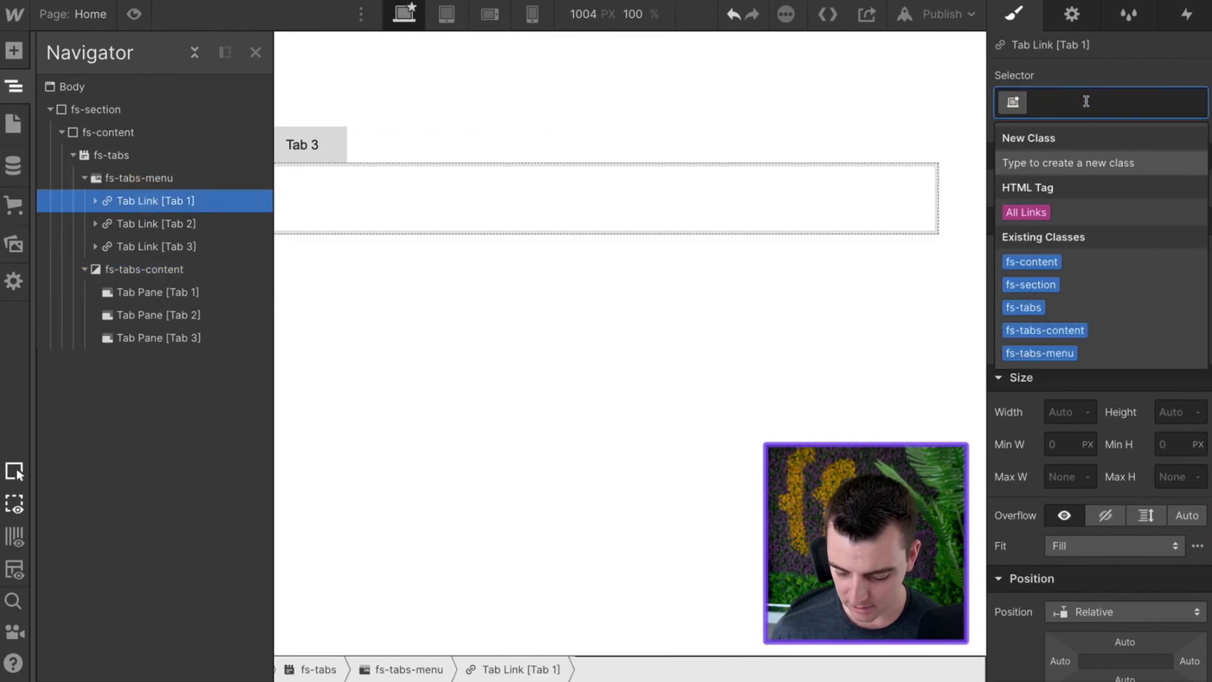
text(fs-tabs-link)
key(ctrl+a)
key(ctrl+c)
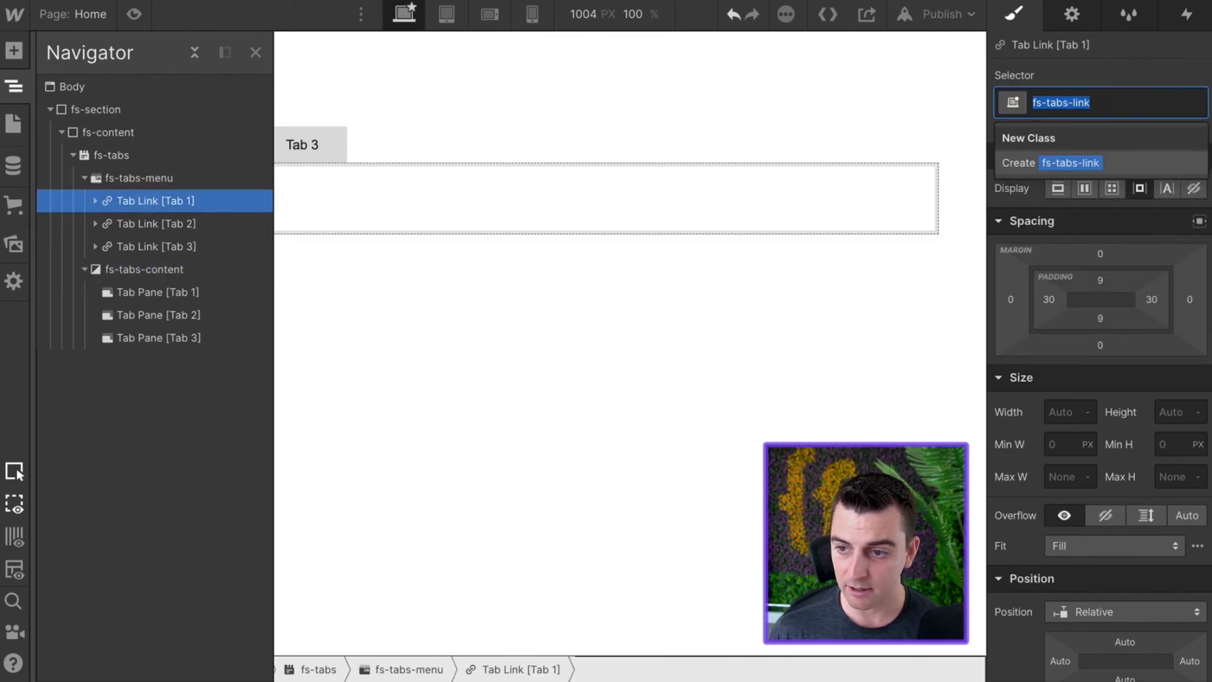
key(Return)
click(156, 224)
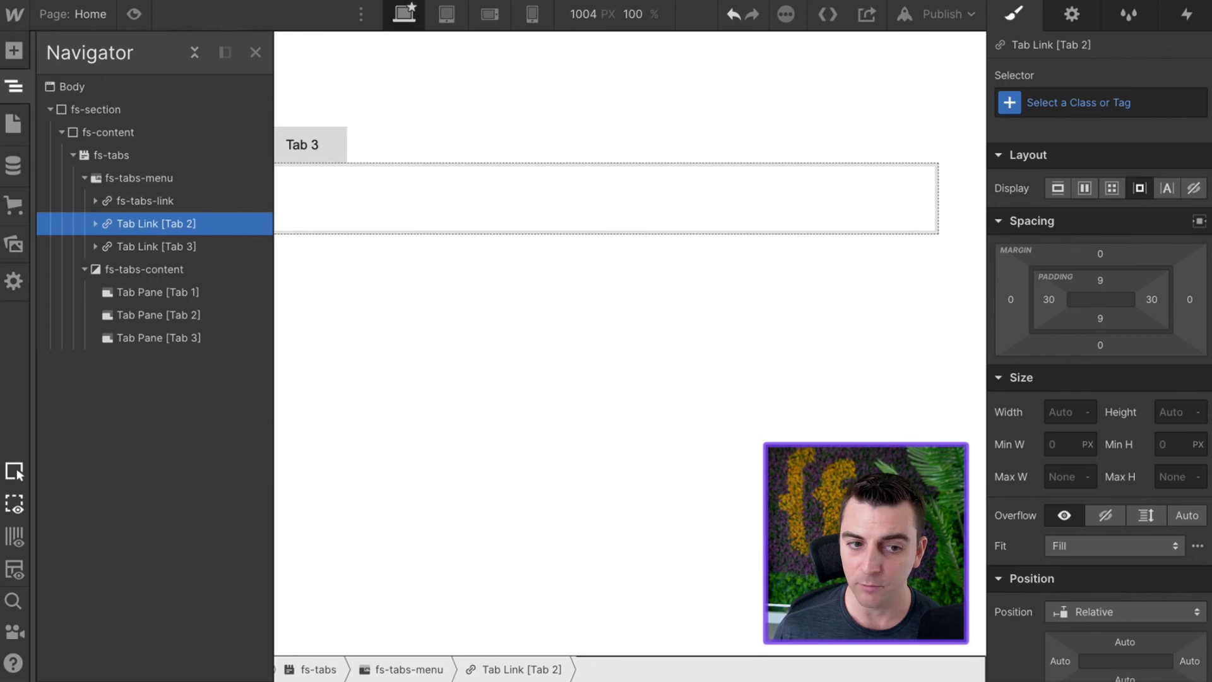
click(1064, 92)
key(ctrl+v)
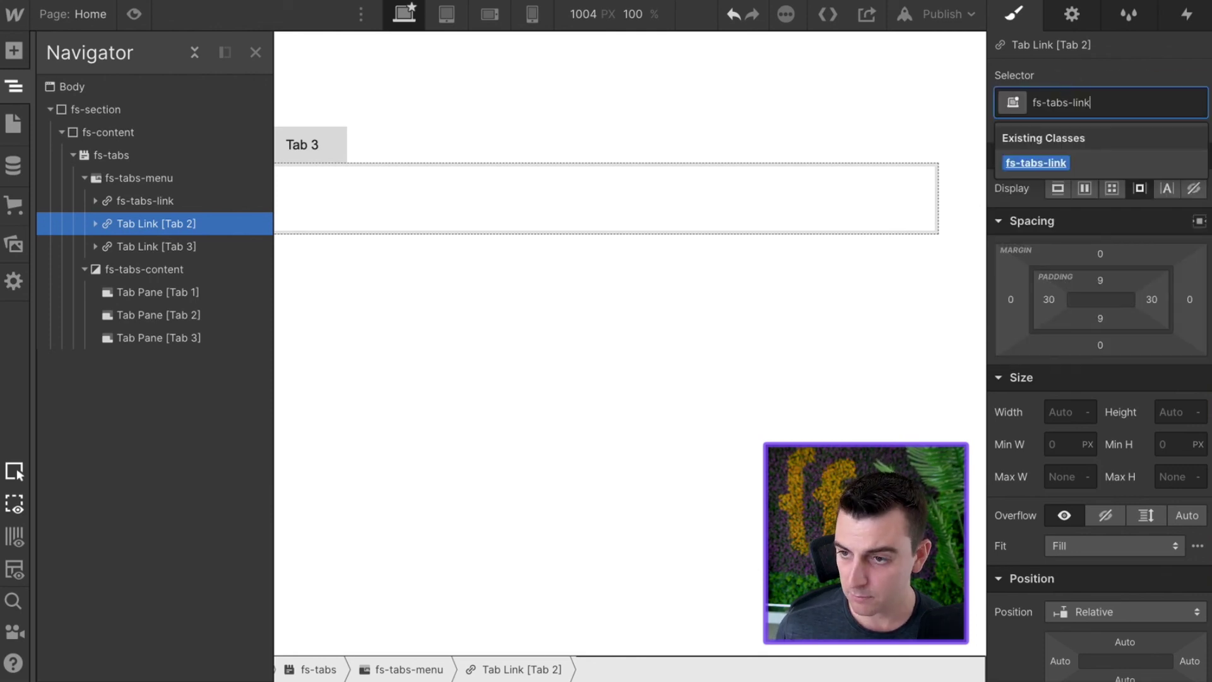
key(Return)
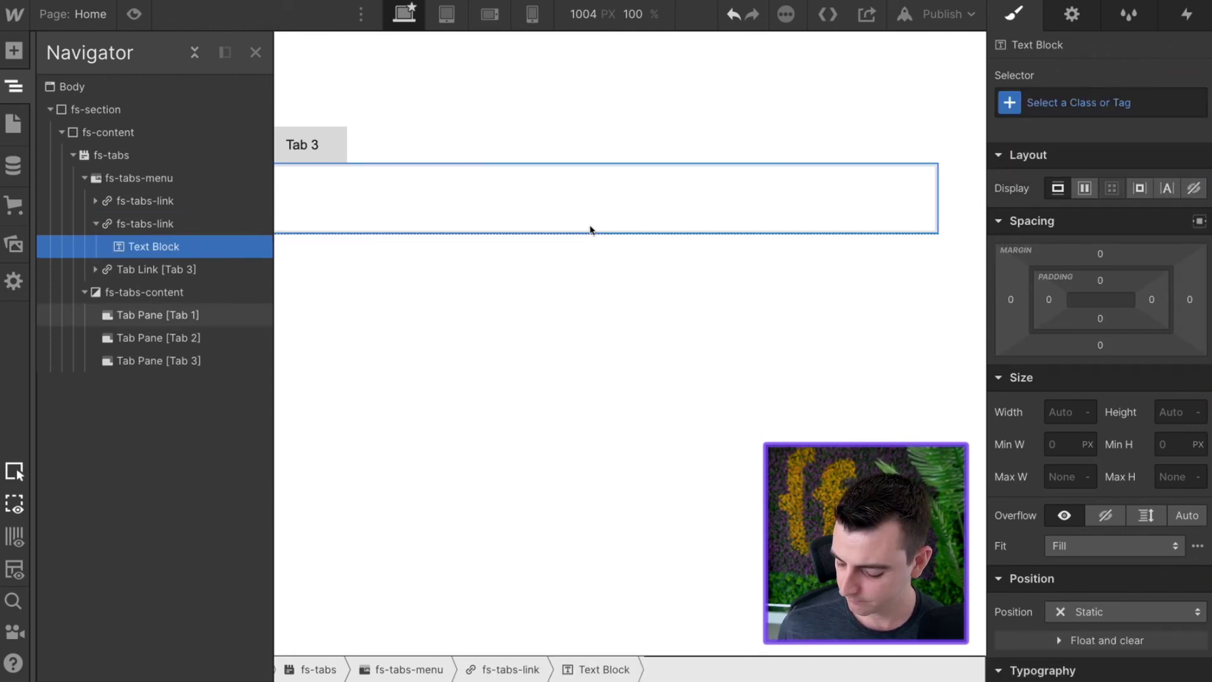
key(Down)
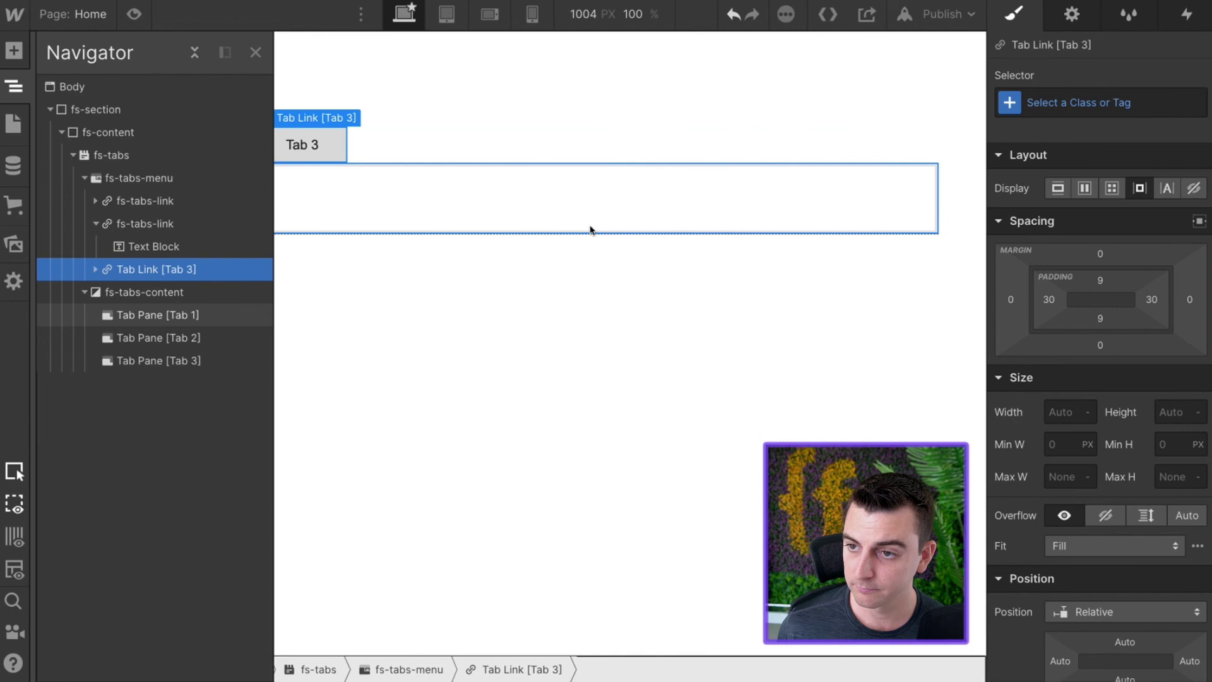
click(1072, 100)
key(ctrl+v)
key(Return)
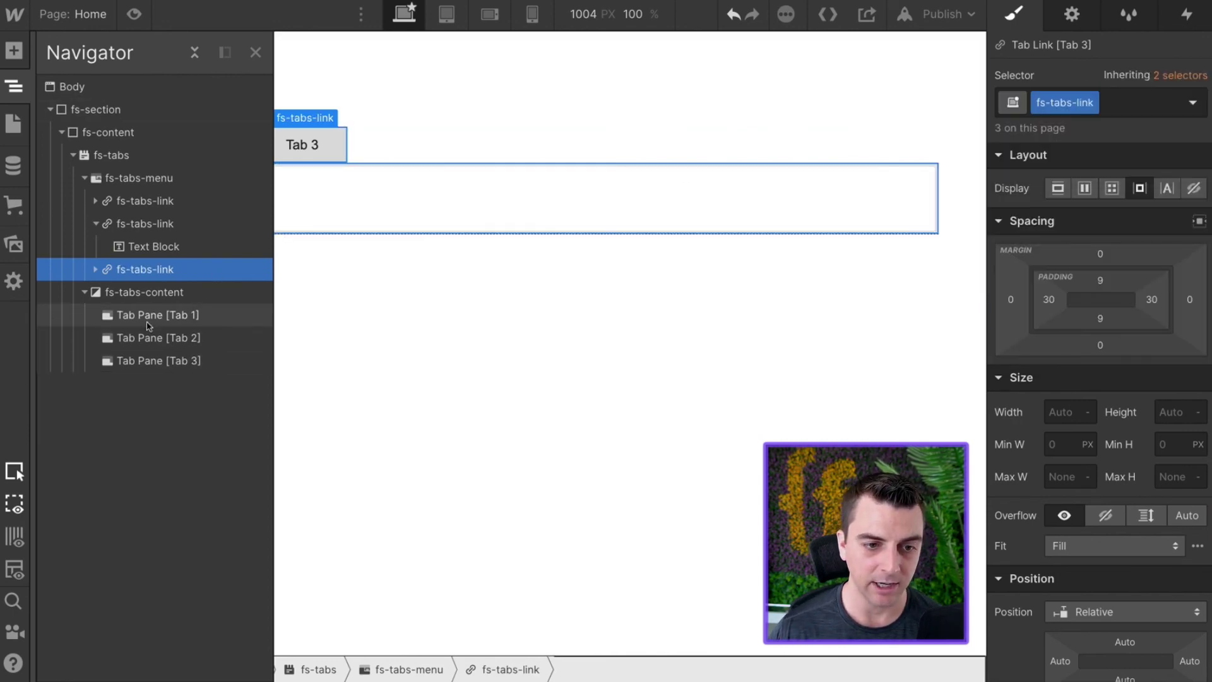
- Give the first tab pane the class fs-tabs-pane
click(207, 313)
click(1081, 100)
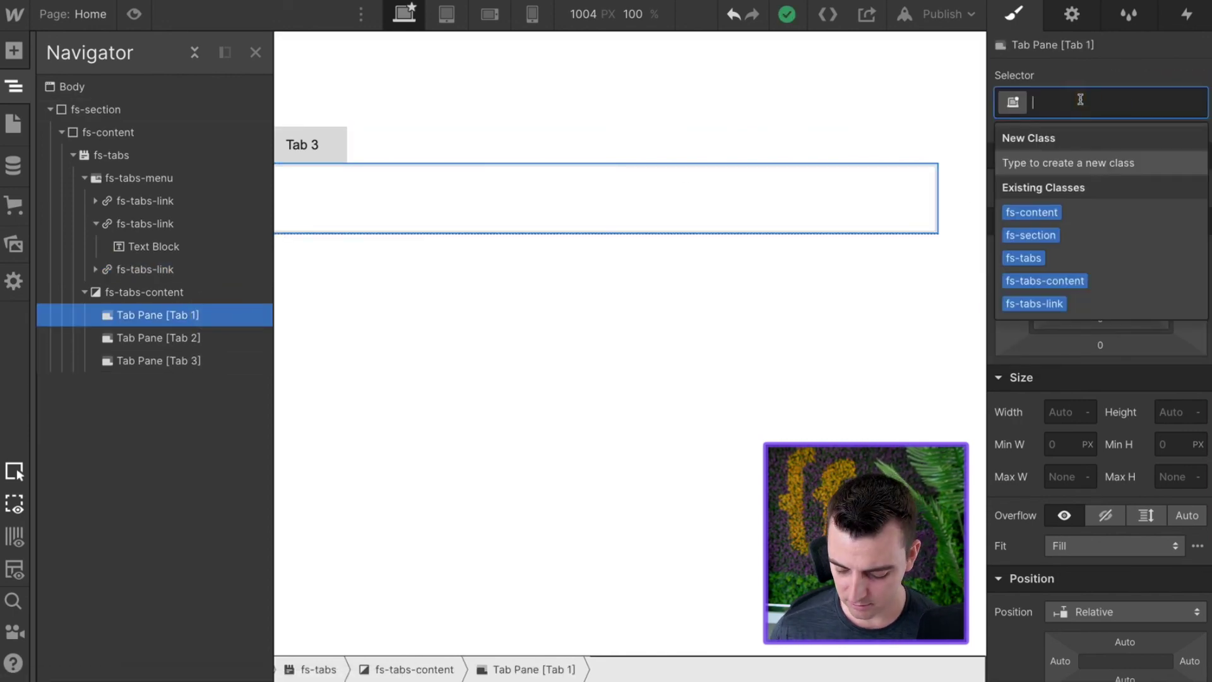
text(fs-tabs-pane)
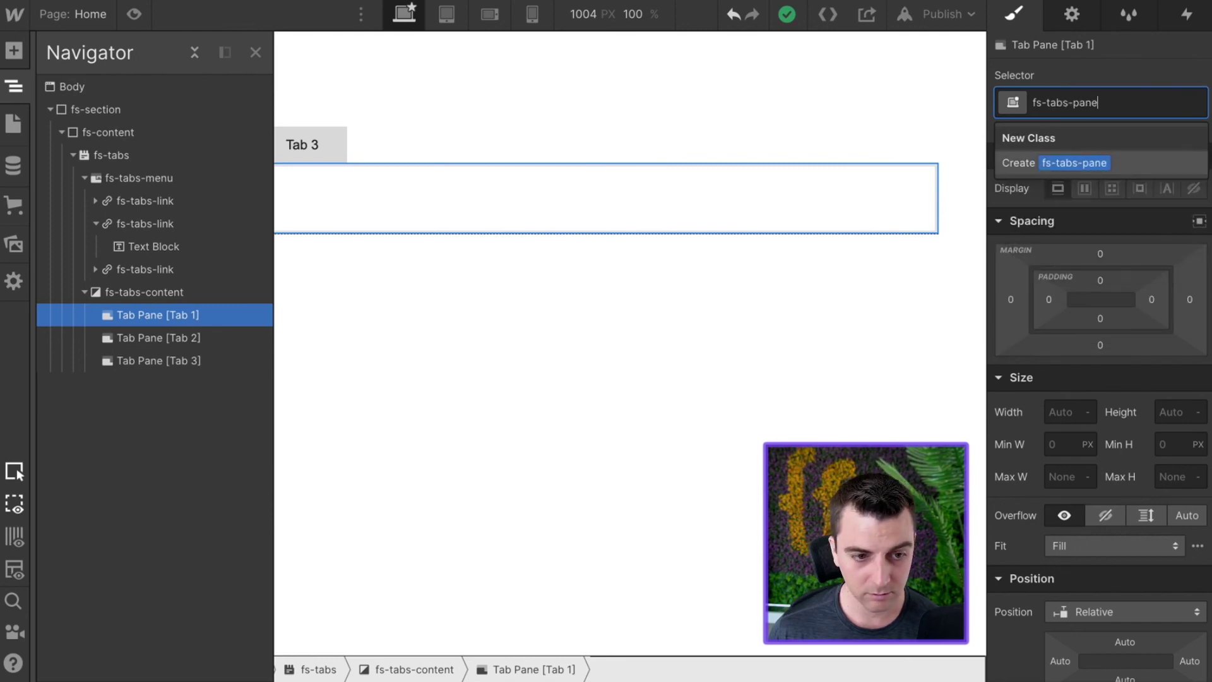
key(ctrl+a)
key(ctrl+c)
text(')
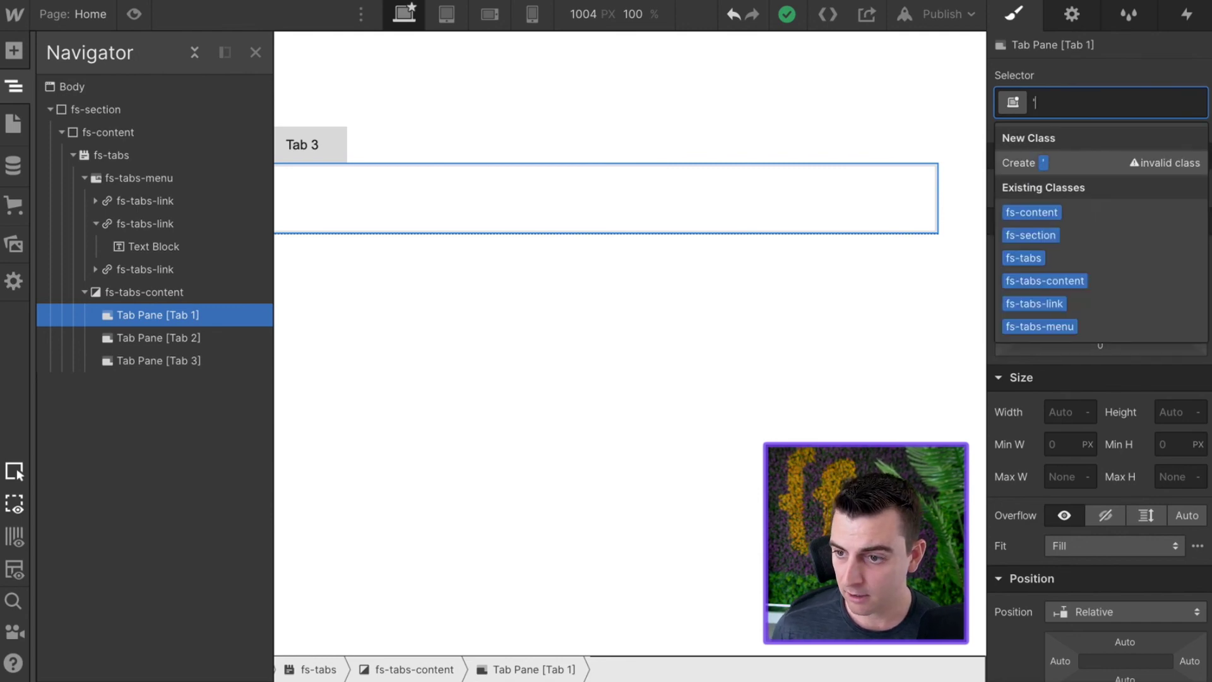
key(BackSpace)
key(ctrl+v)
key(Return)
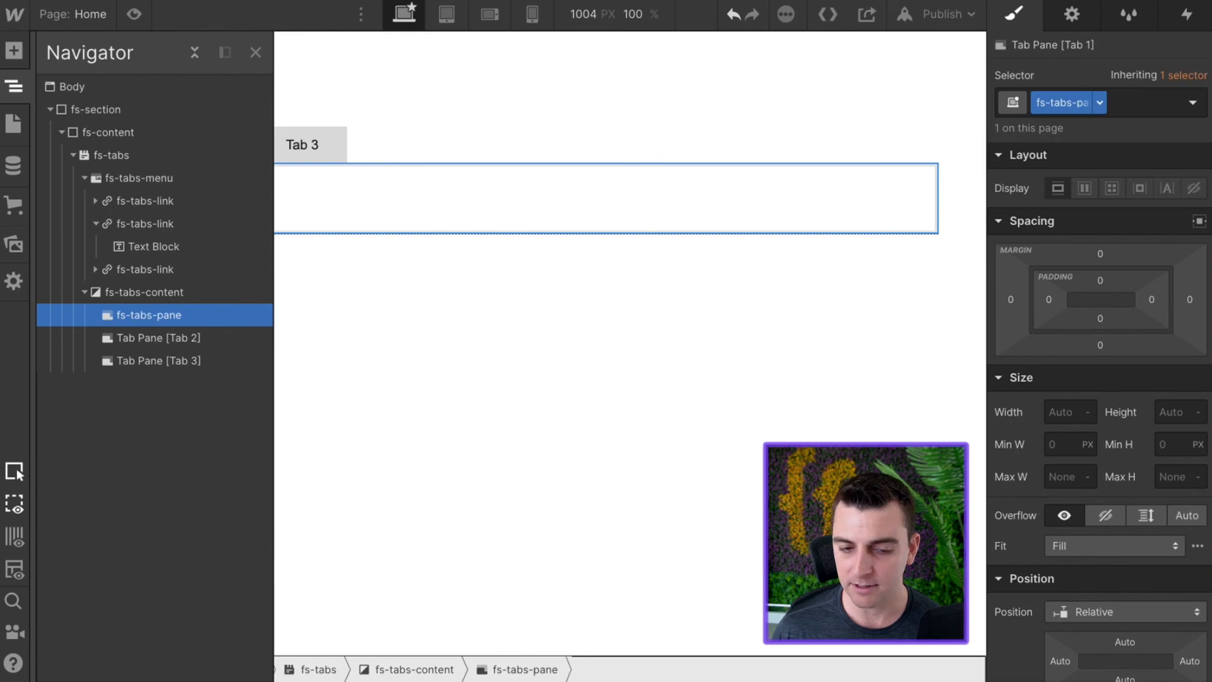
- Apply fs-tabs-pane to the second and third tab panes
click(166, 337)
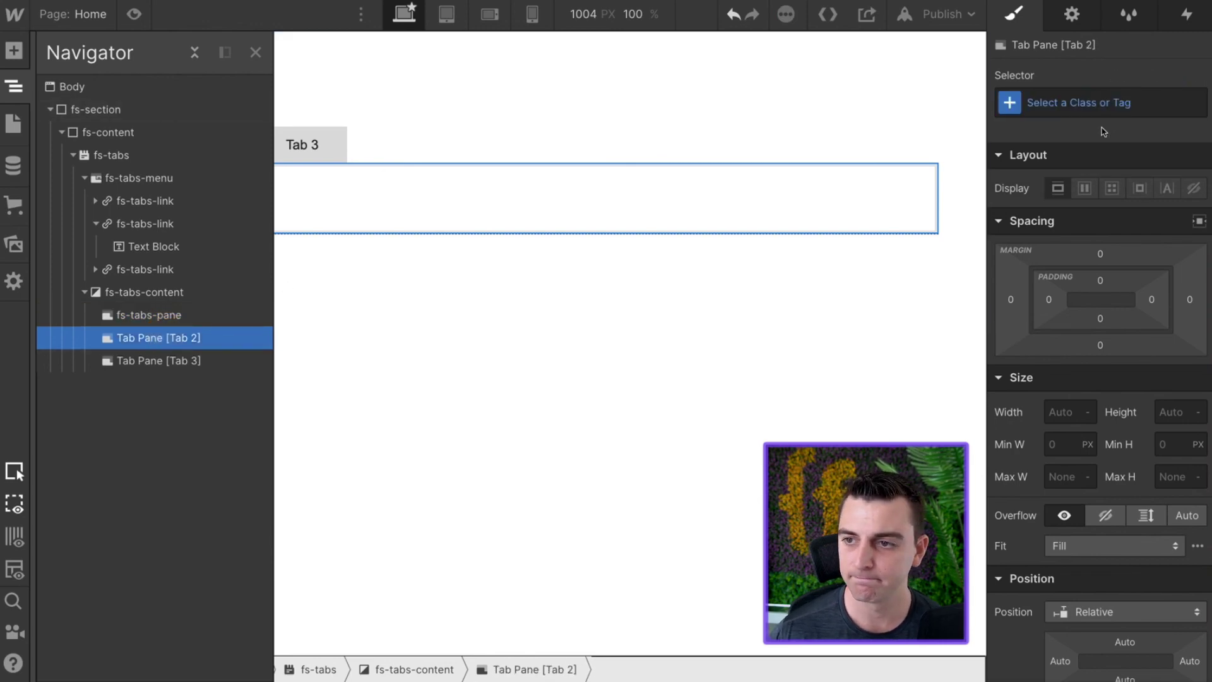
click(1111, 95)
key(ctrl+v)
key(Return)
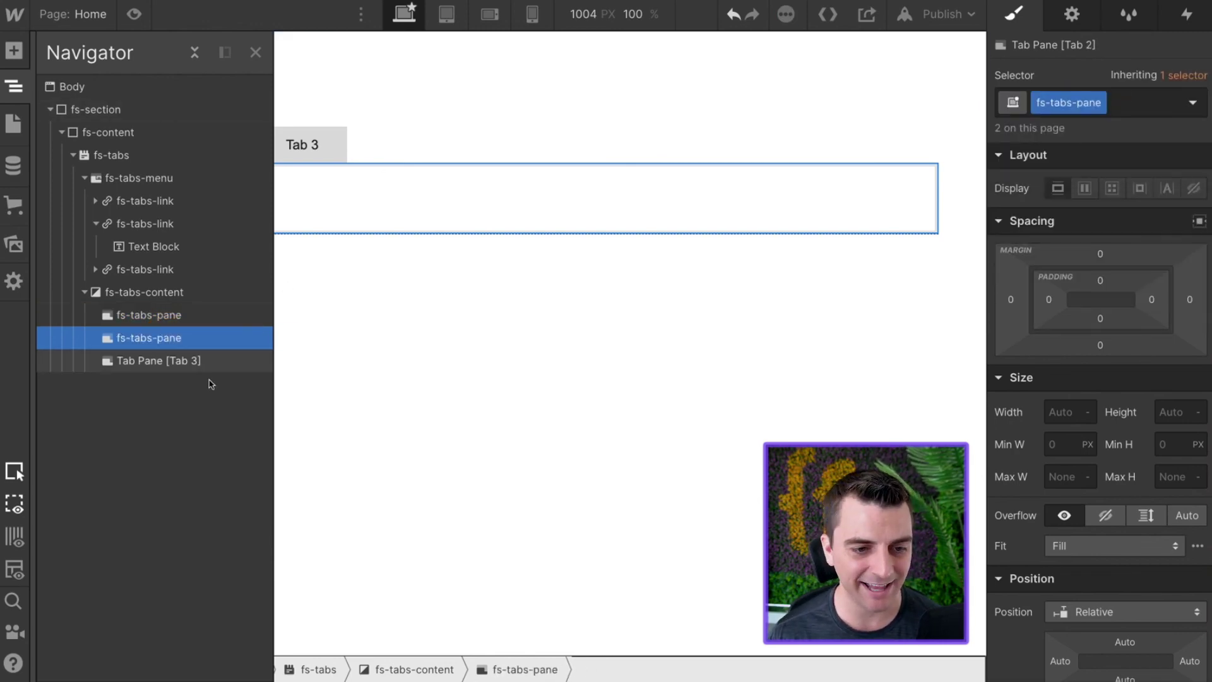
click(173, 361)
click(1117, 103)
key(ctrl+v)
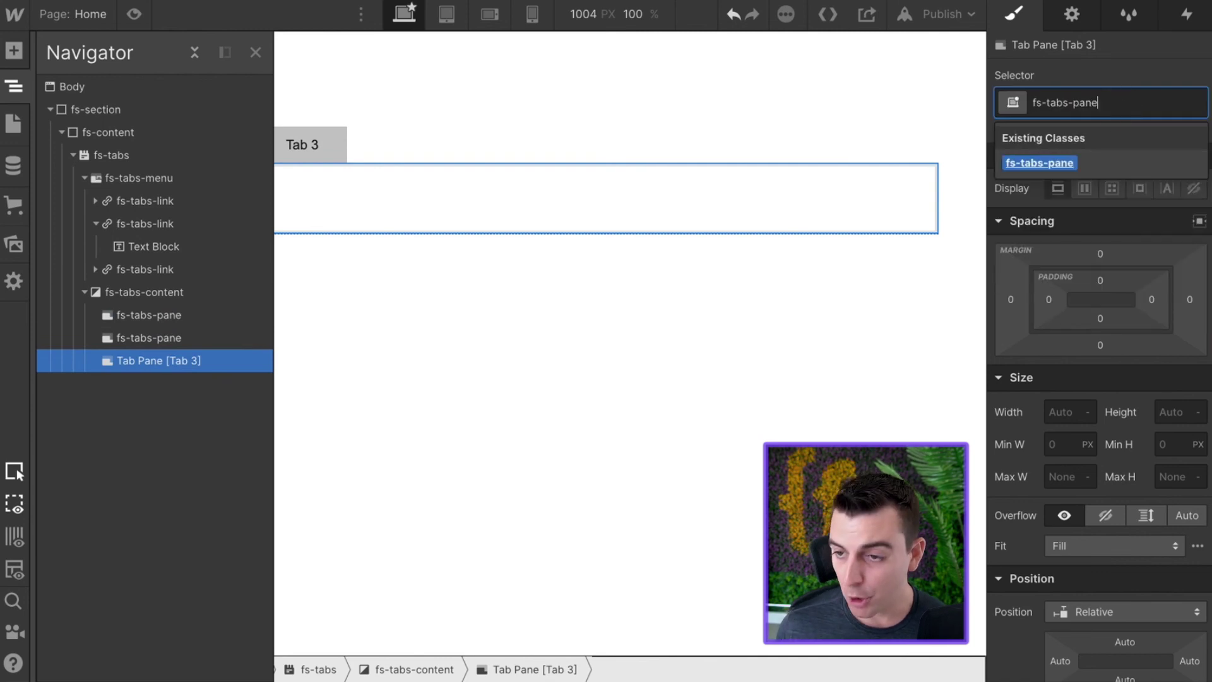
key(Return)
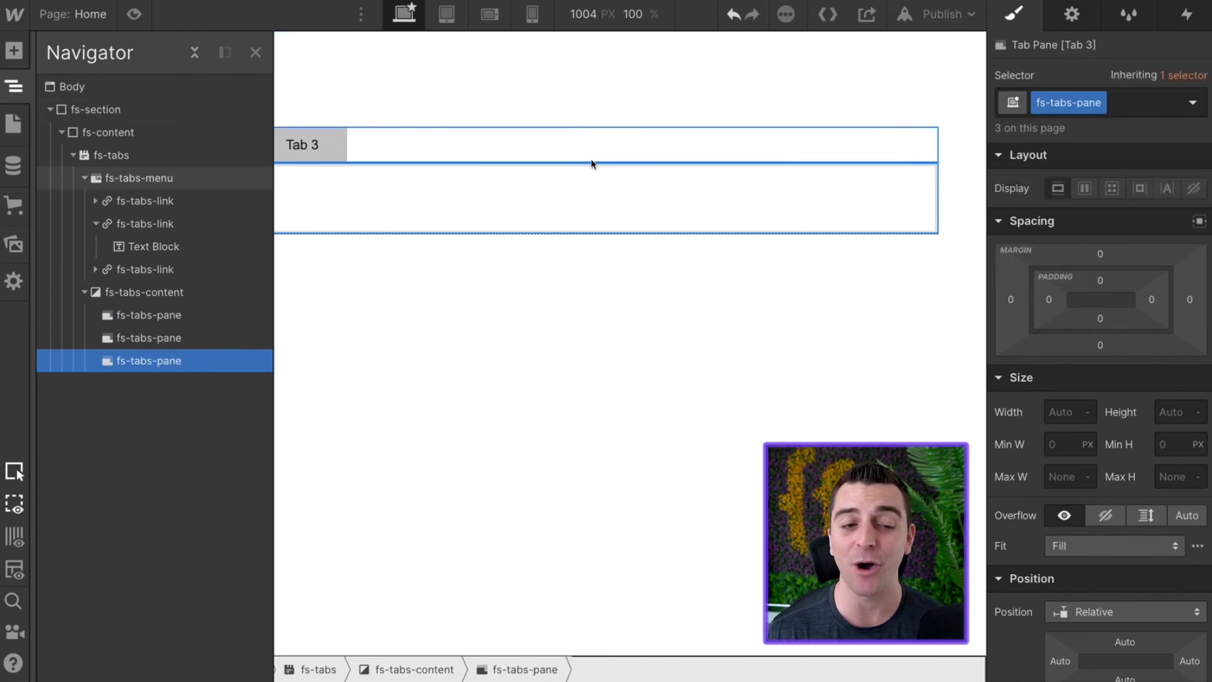
click(117, 155)
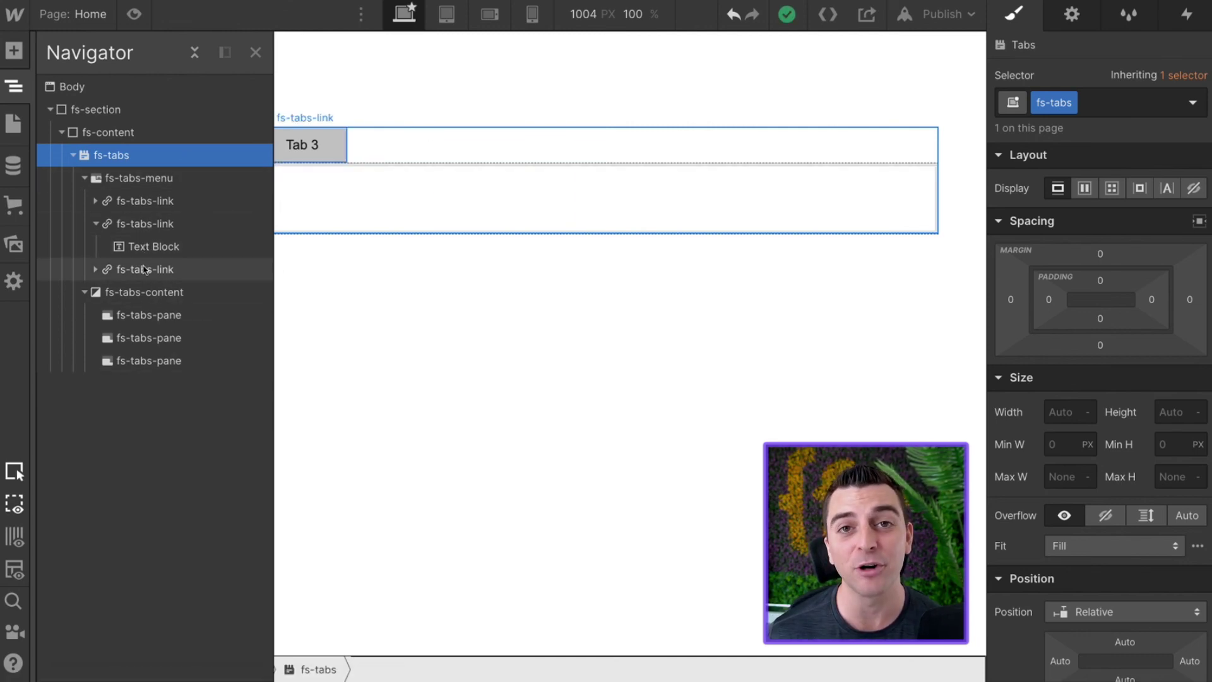
- Select the first fs-tabs-pane and show the Add panel's CMS elements
click(111, 314)
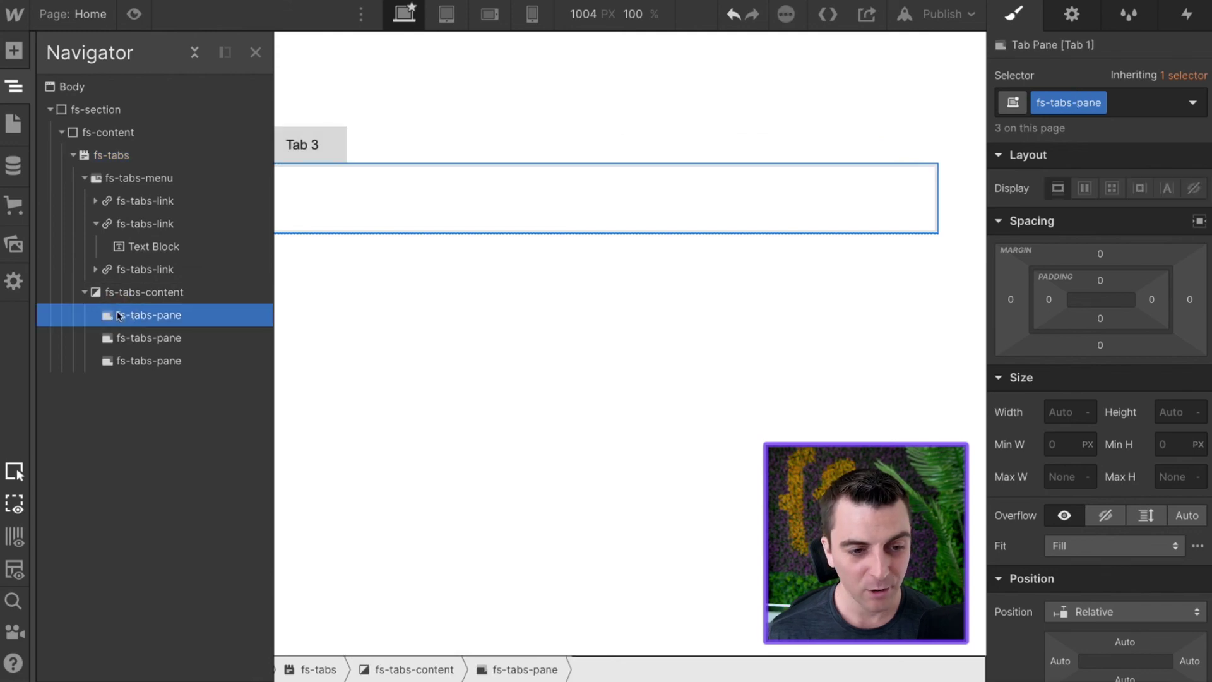
key(a)
scroll(138, 557, down, 6)
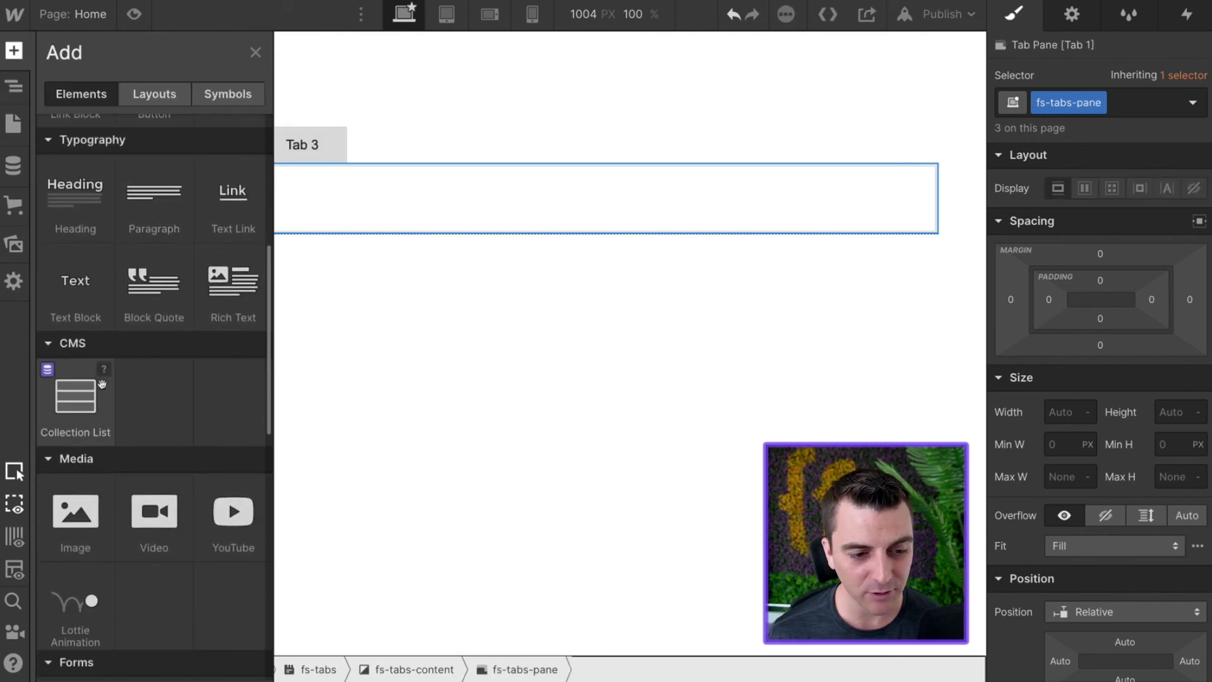
- Add a Collection List to the first pane with My sweet collections as its source
click(95, 409)
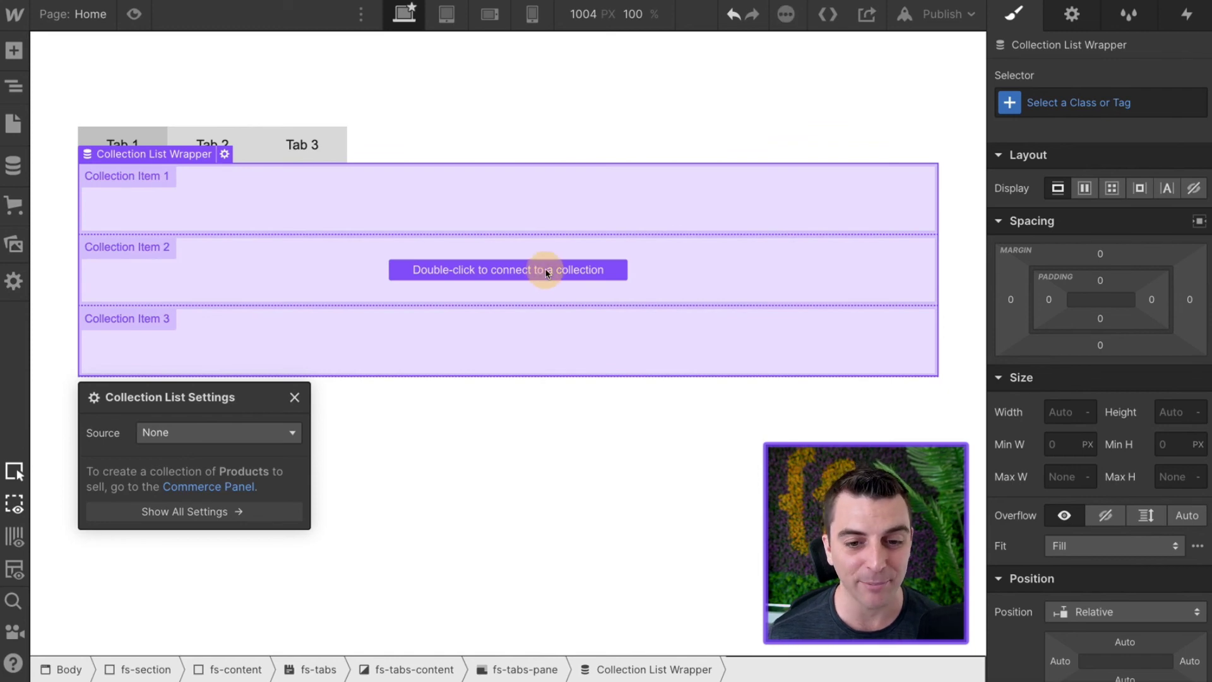
click(171, 435)
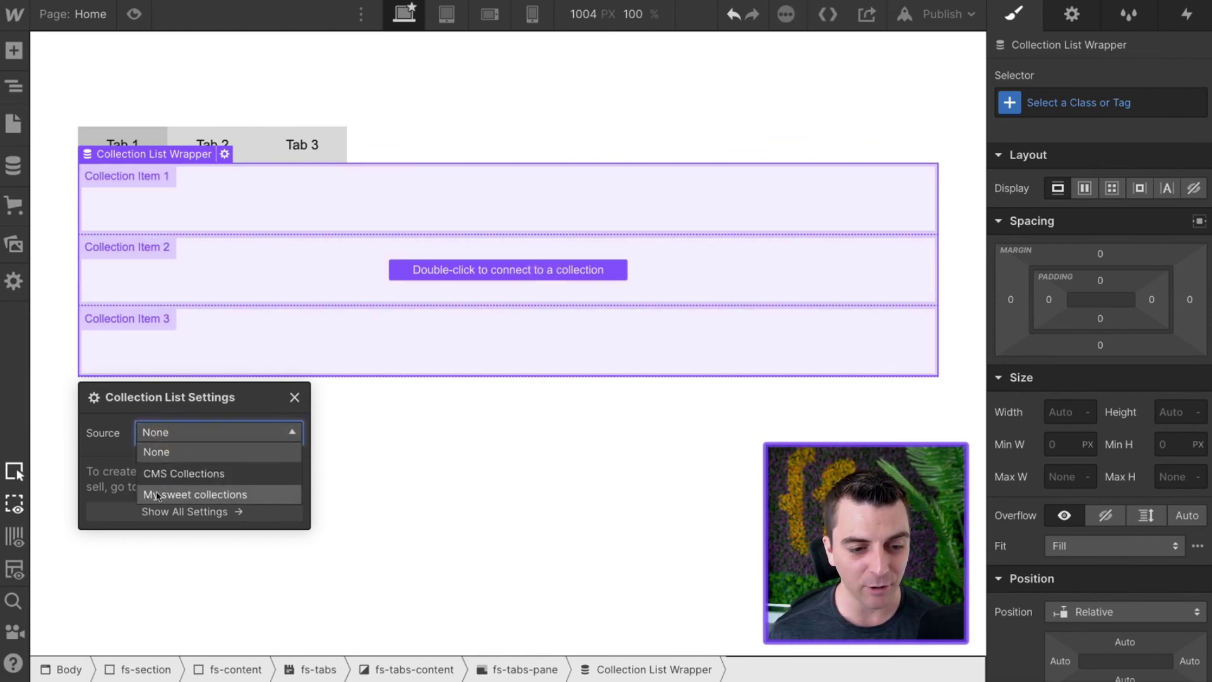
click(192, 494)
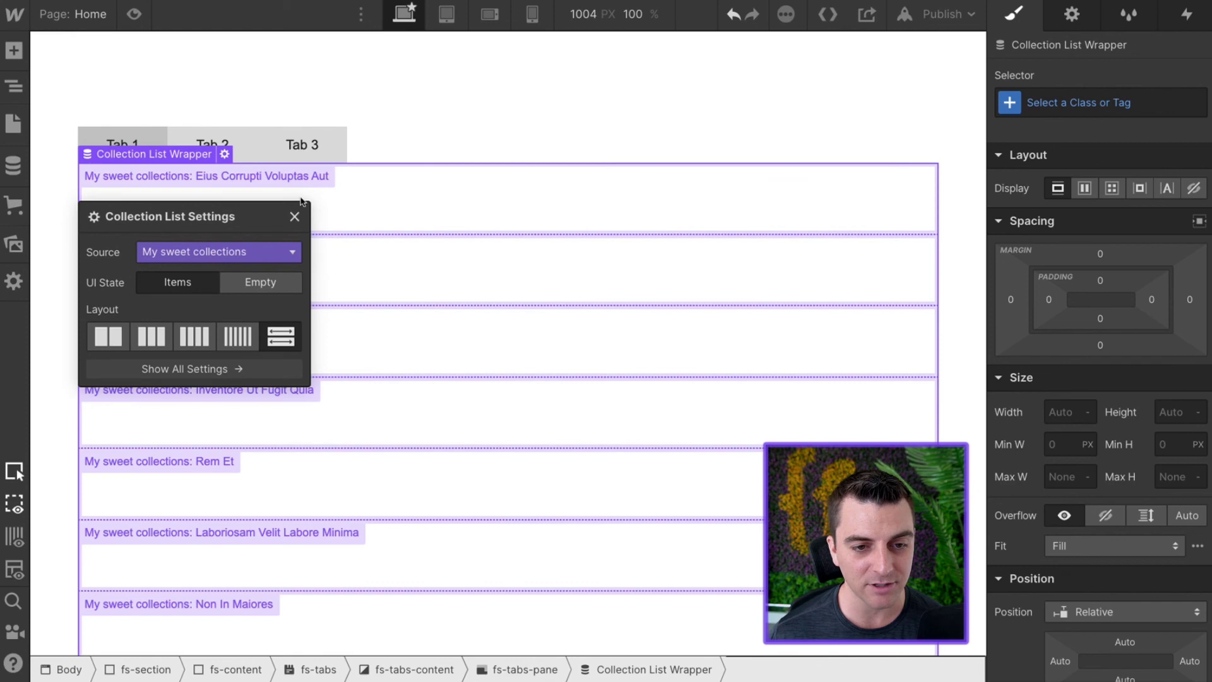
click(294, 216)
- Turn on Limit items for the Collection List and set Show to 1
click(1071, 14)
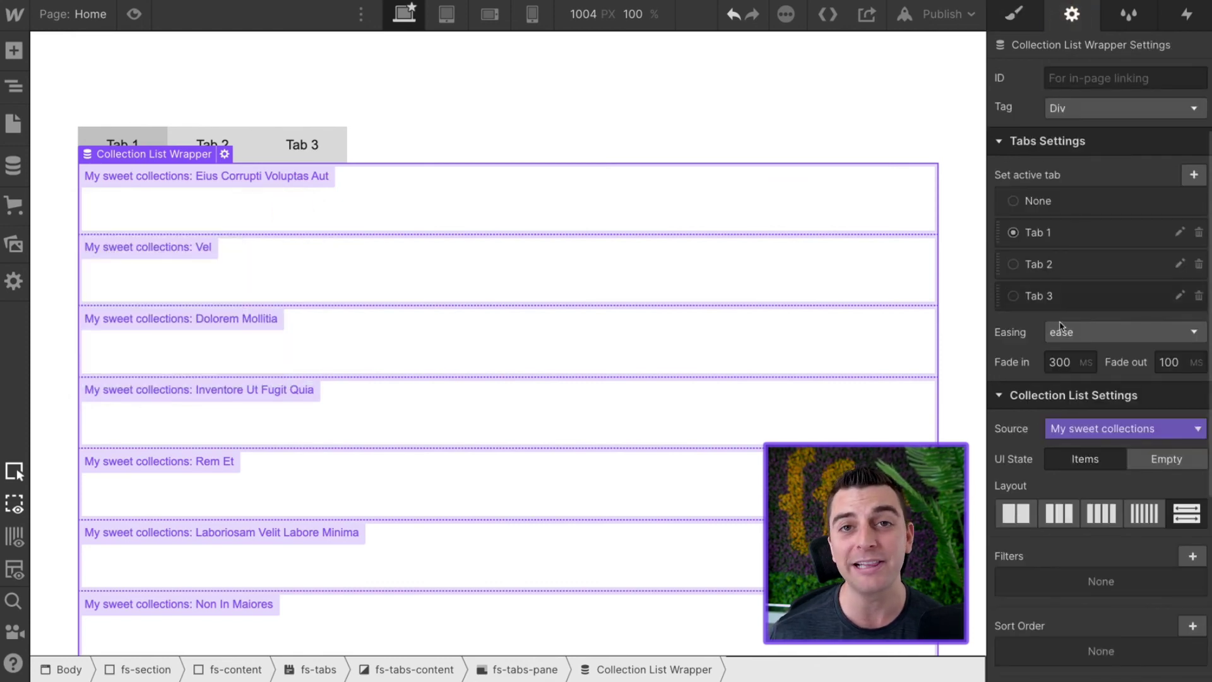
scroll(1035, 576, down, 3)
click(1015, 607)
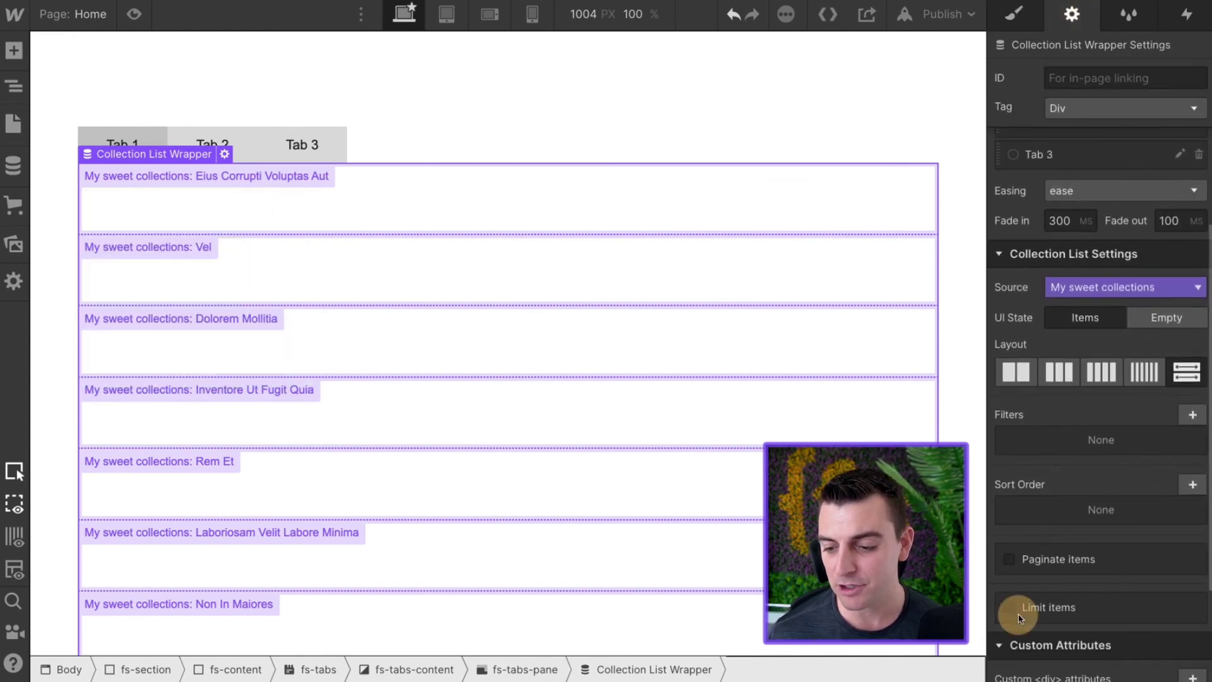
click(1051, 639)
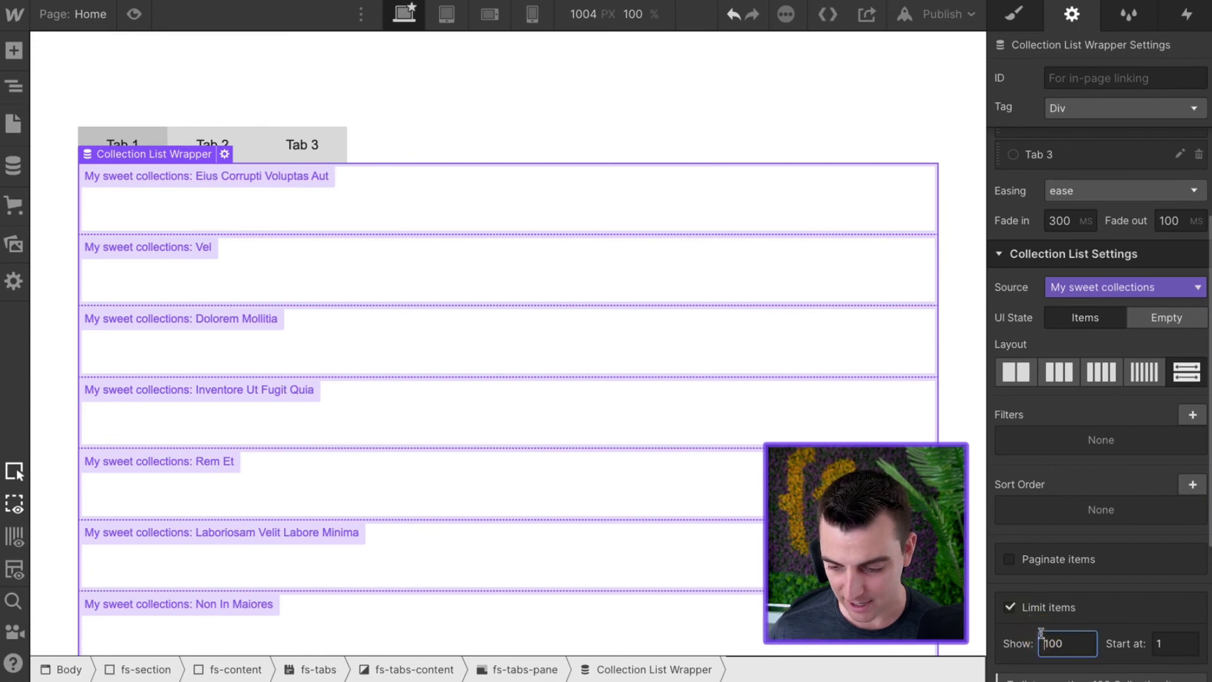
double_click(1041, 633)
text(1)
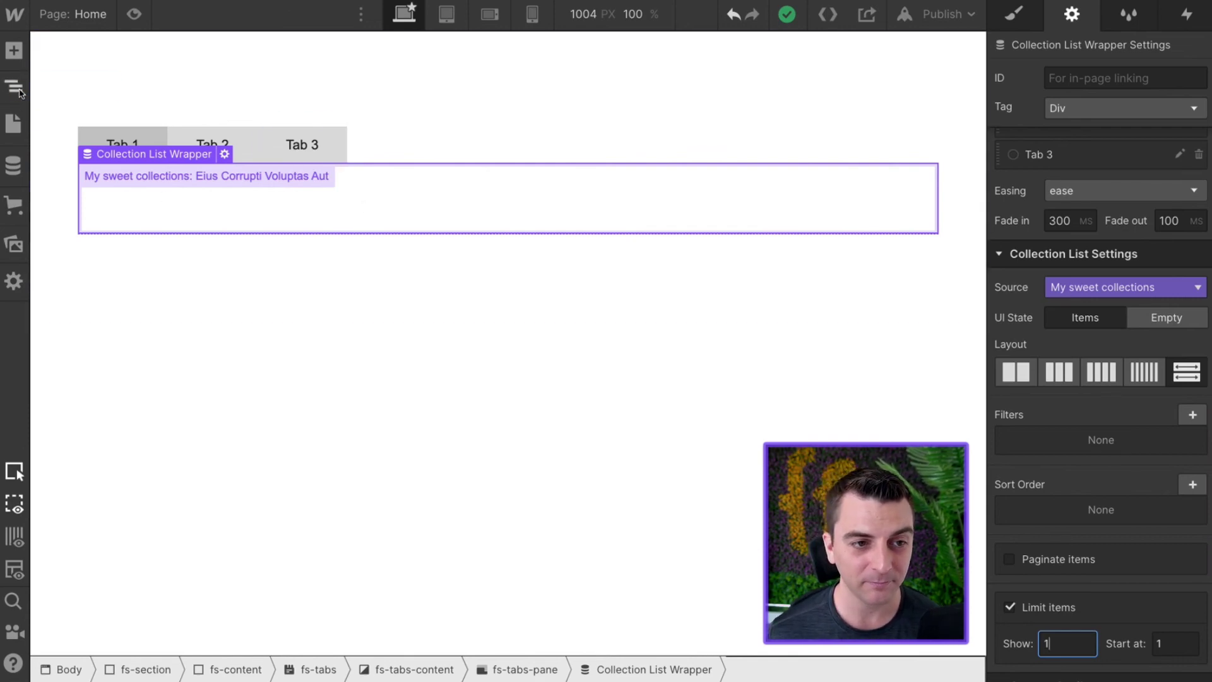
- Give the Collection List wrapper the class fs-collection-wrapper
key(z)
click(108, 338)
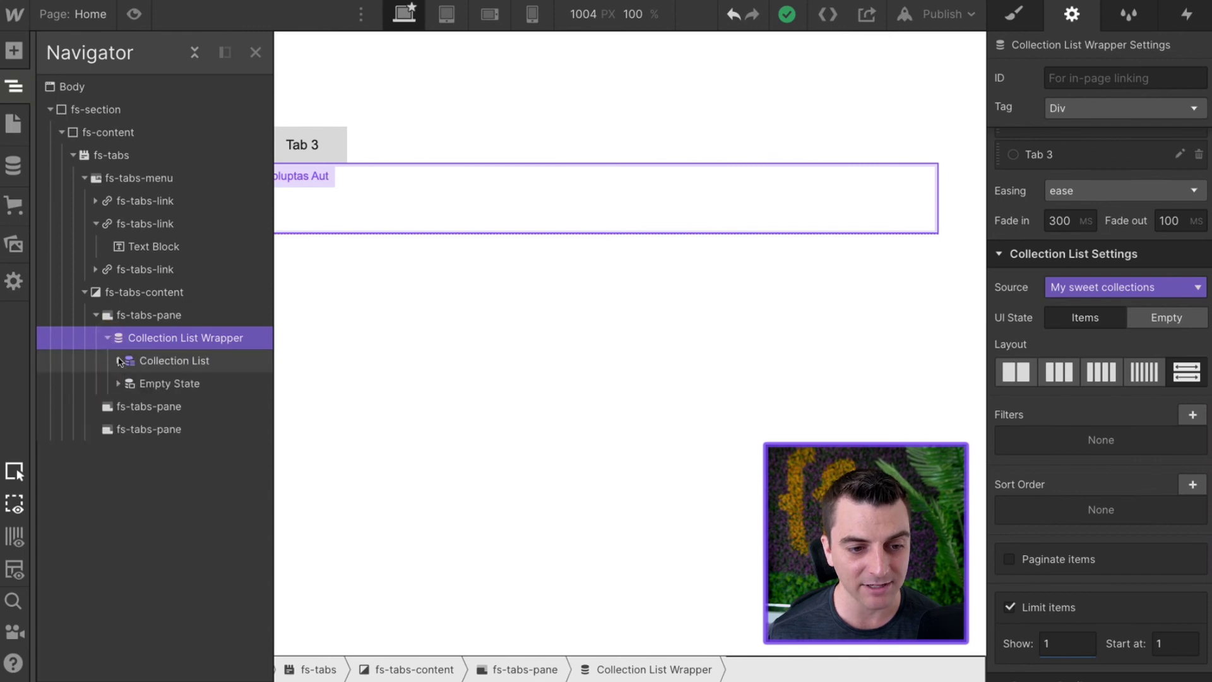
click(118, 361)
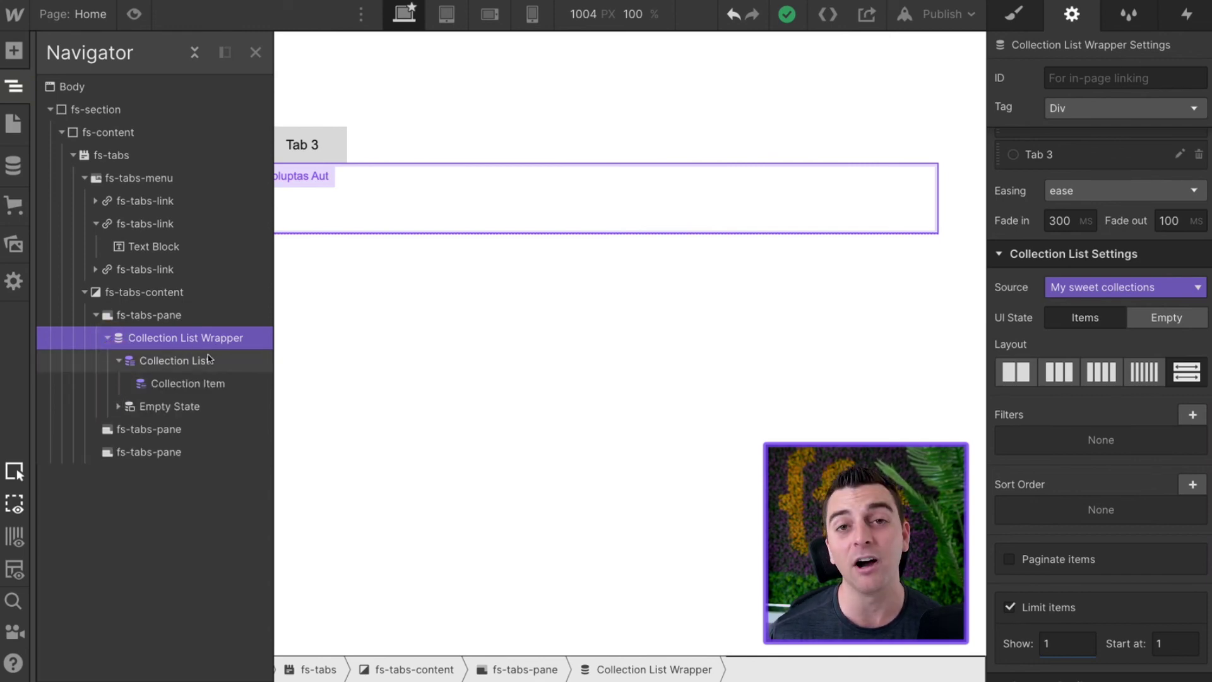
click(1013, 14)
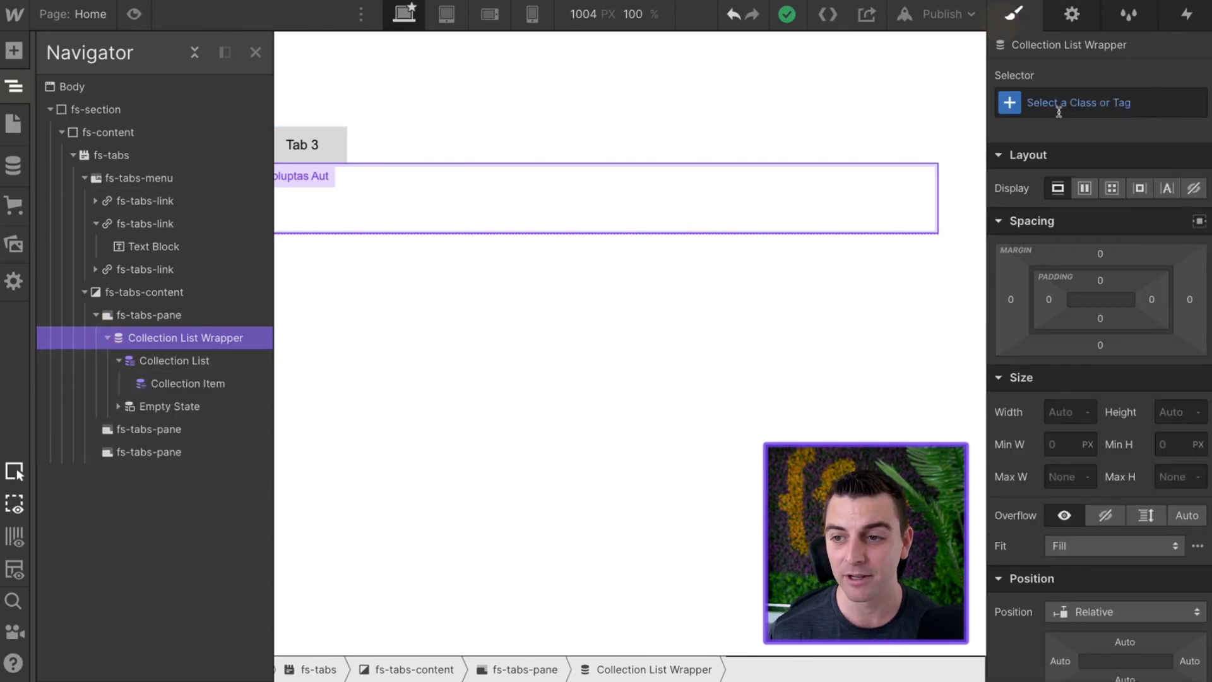
click(1063, 103)
text(fs-)
text(collect)
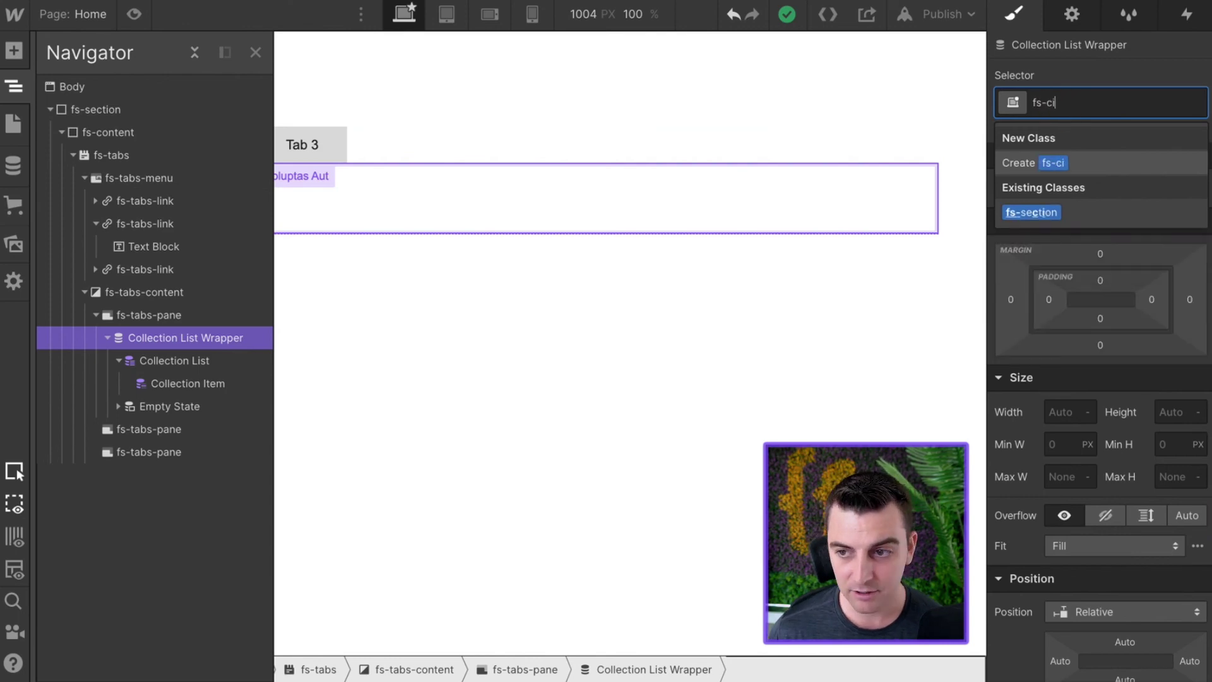
key(ctrl+a)
text(fs-collection)
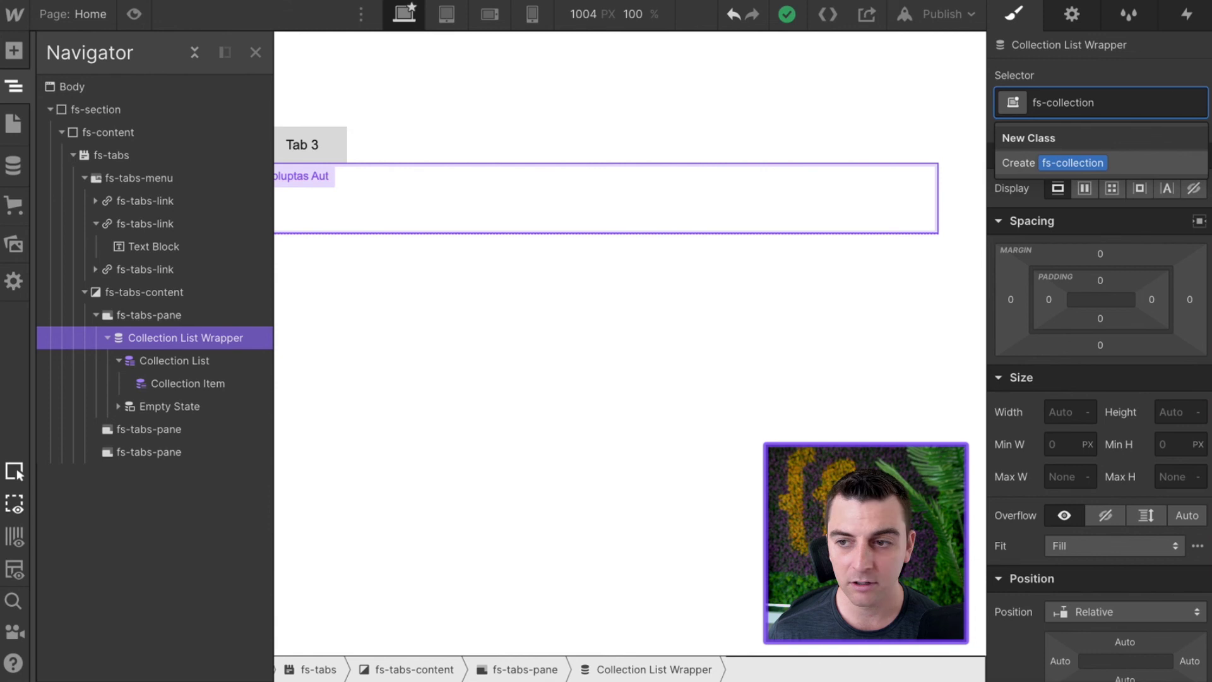
text(-)
key(ctrl+a)
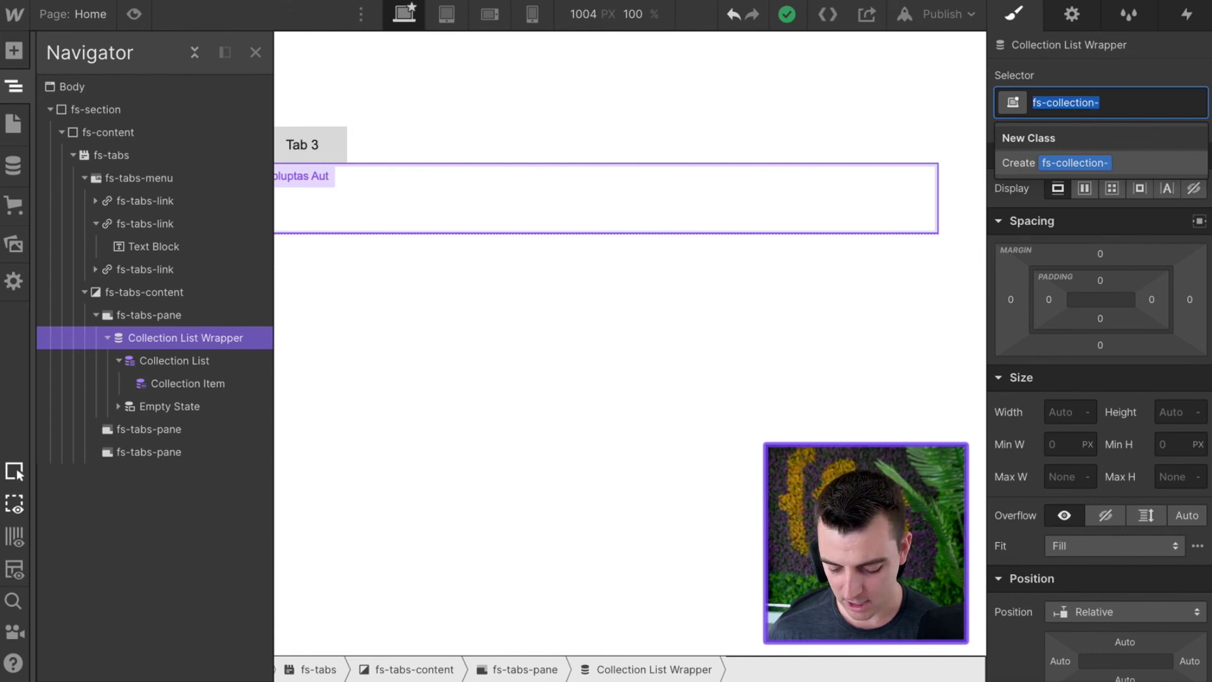
key(Right)
text(wrapper)
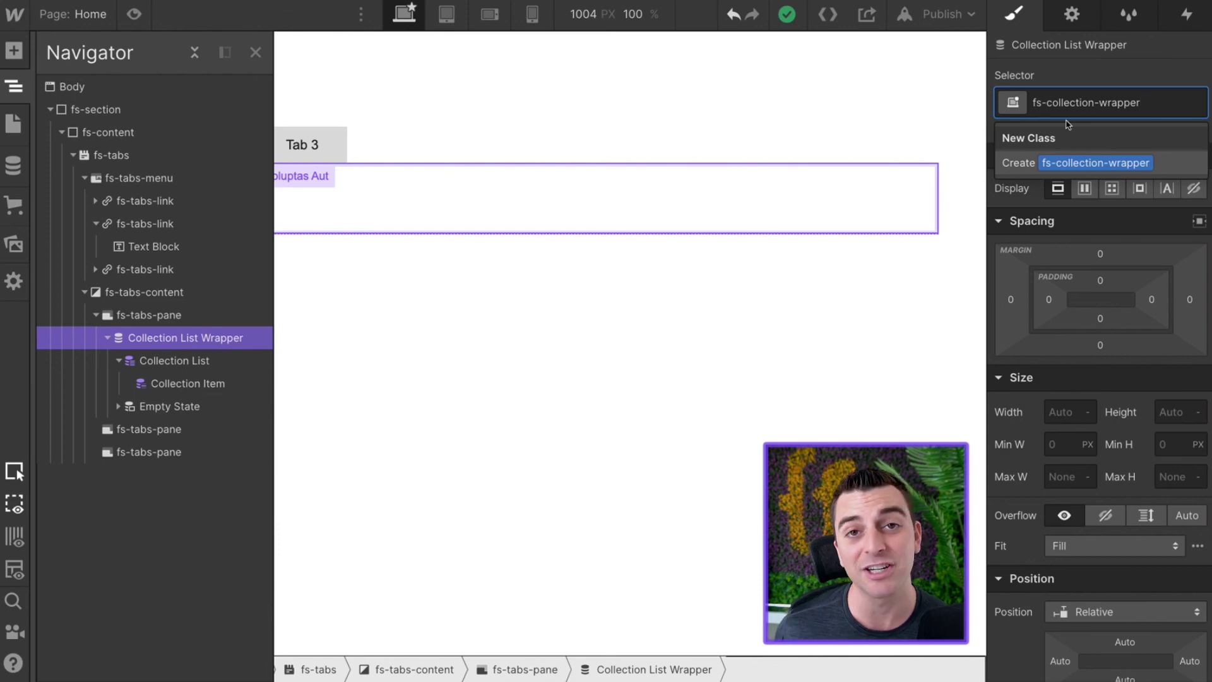
key(Return)
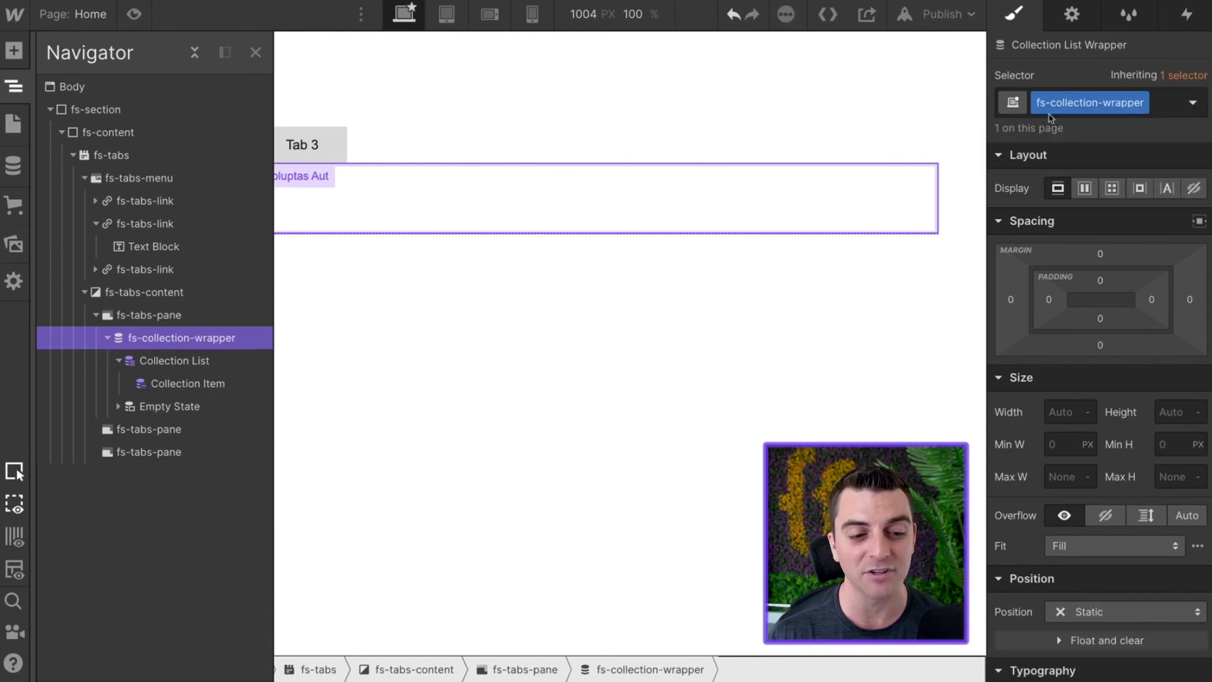
- Class the Collection List fs-collection-list and the Collection Item fs-collection-item
click(211, 359)
click(1087, 104)
text(fs-collection-)
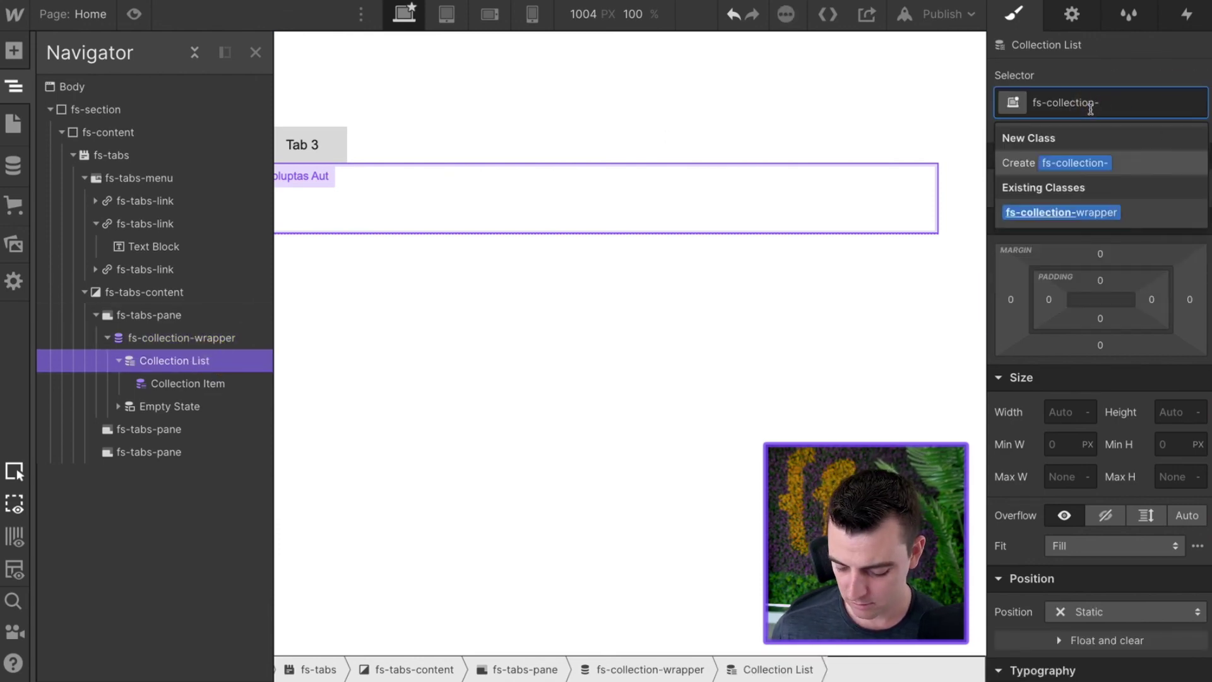
text(list)
key(Return)
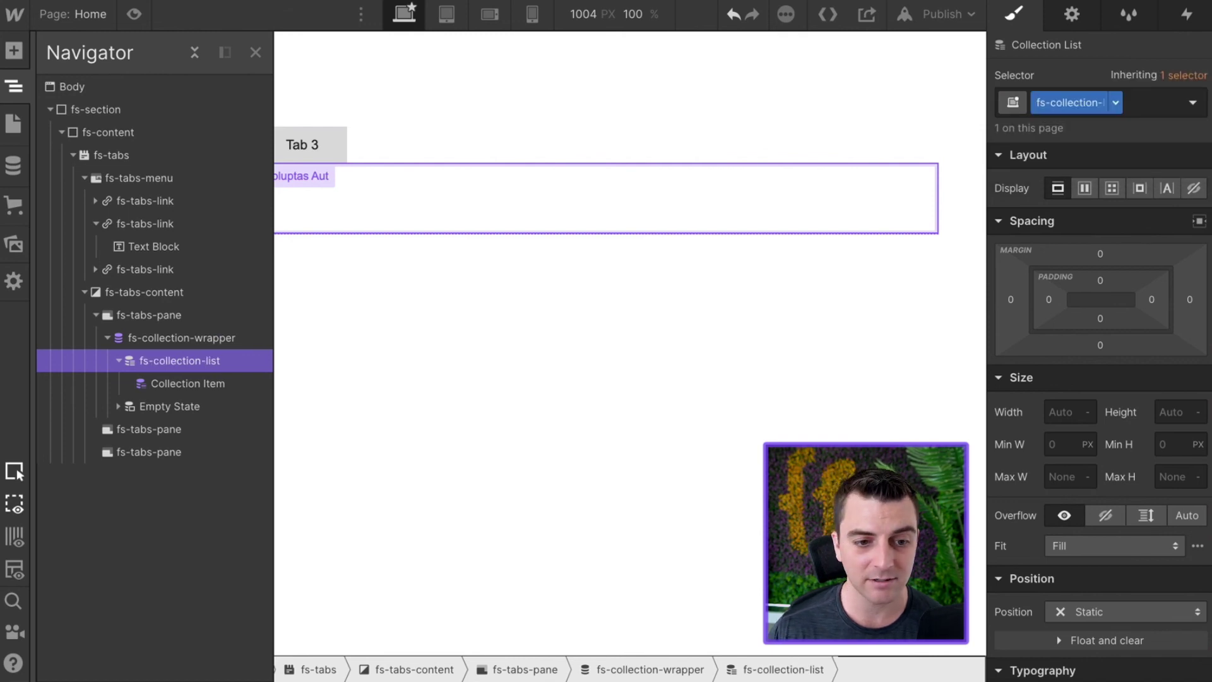
click(176, 383)
click(1042, 102)
text(fs-collection-)
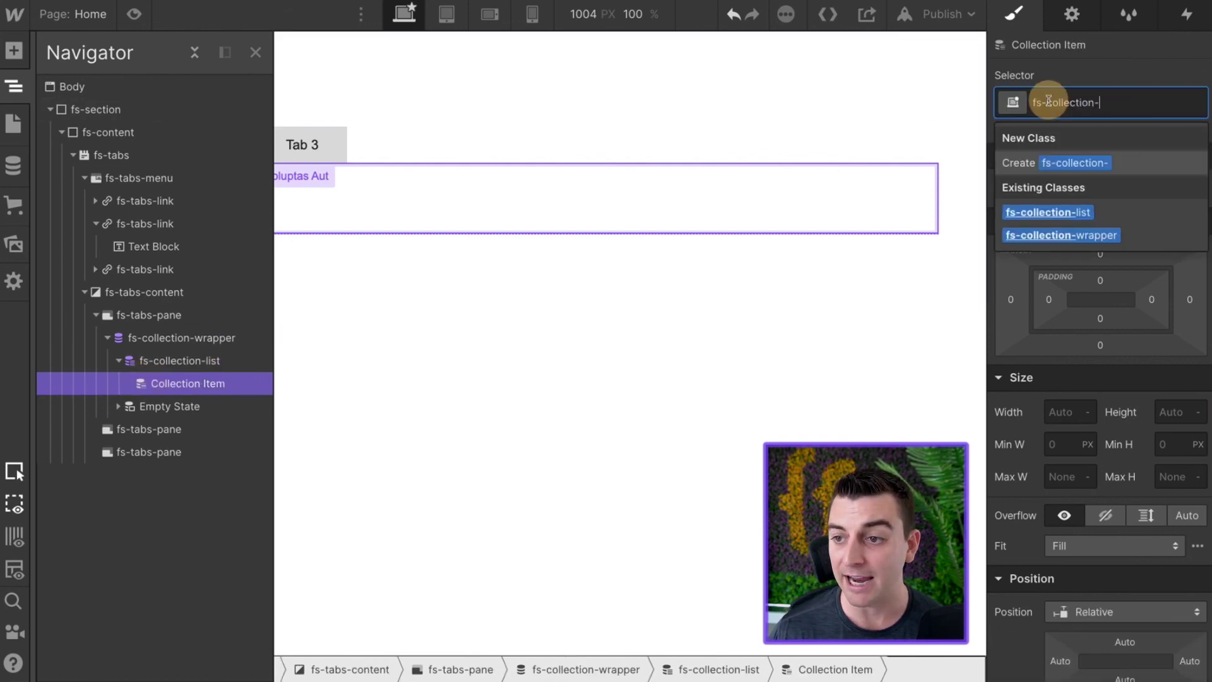
text(item)
key(Return)
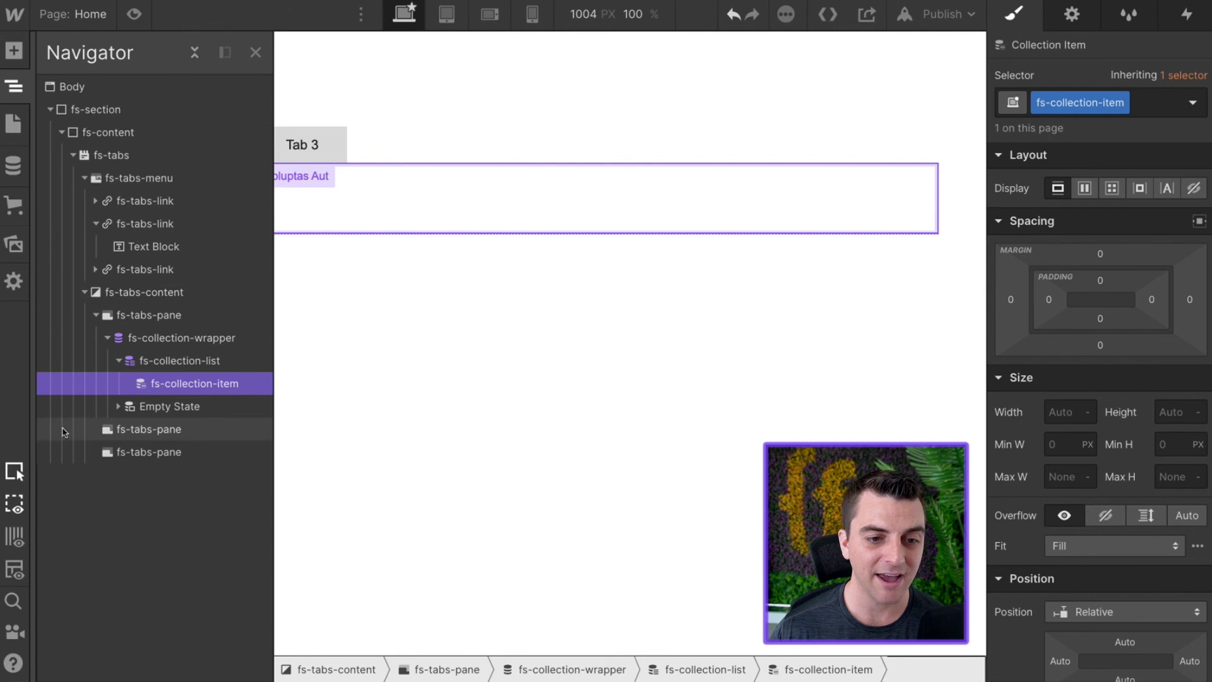
click(220, 338)
click(215, 362)
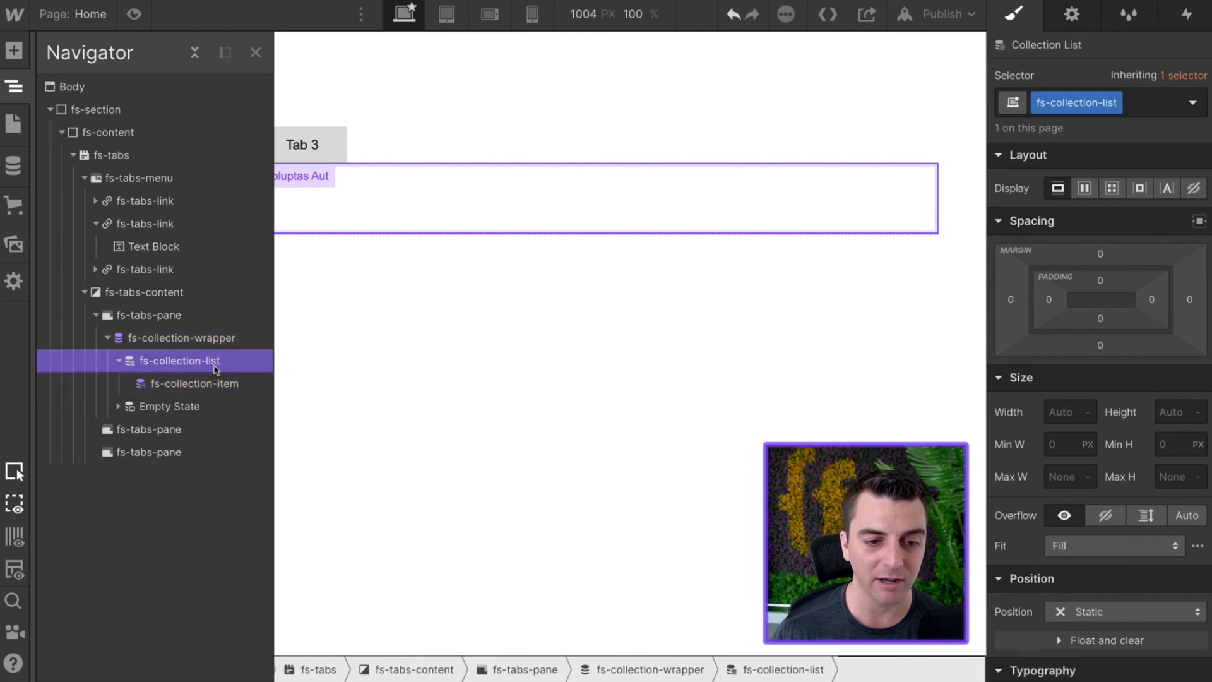
click(220, 384)
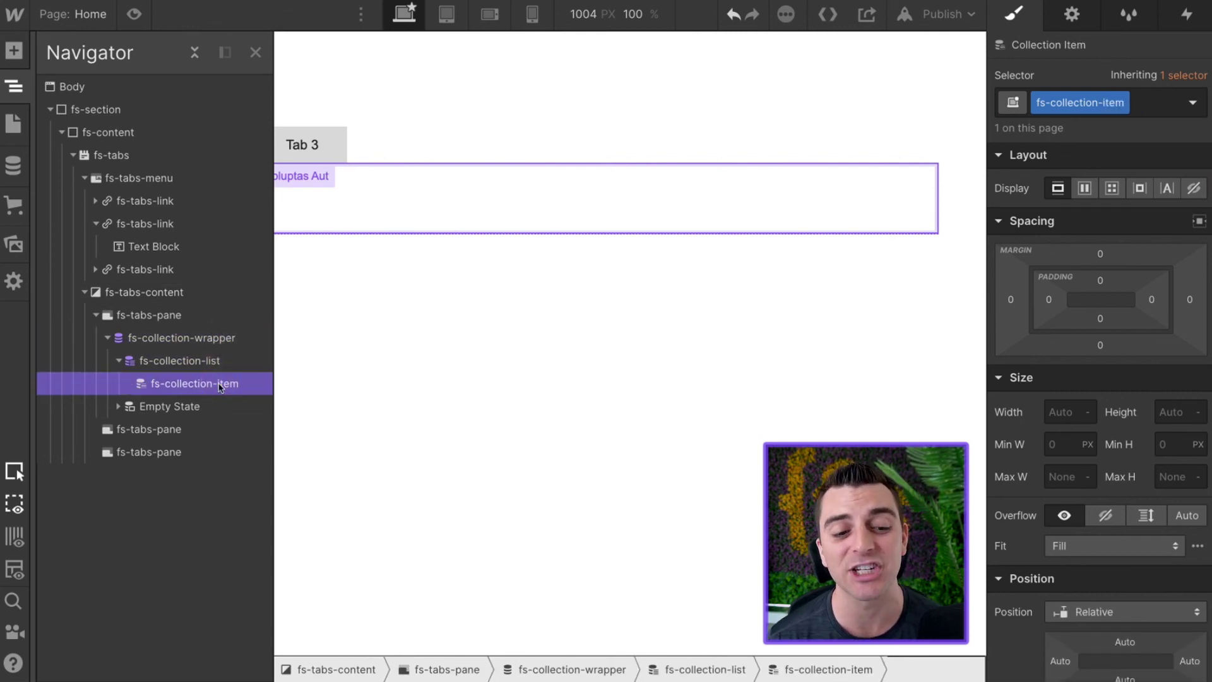
- Add a Div Block inside fs-collection-item and give it the class fs-dynamic-content
key(a)
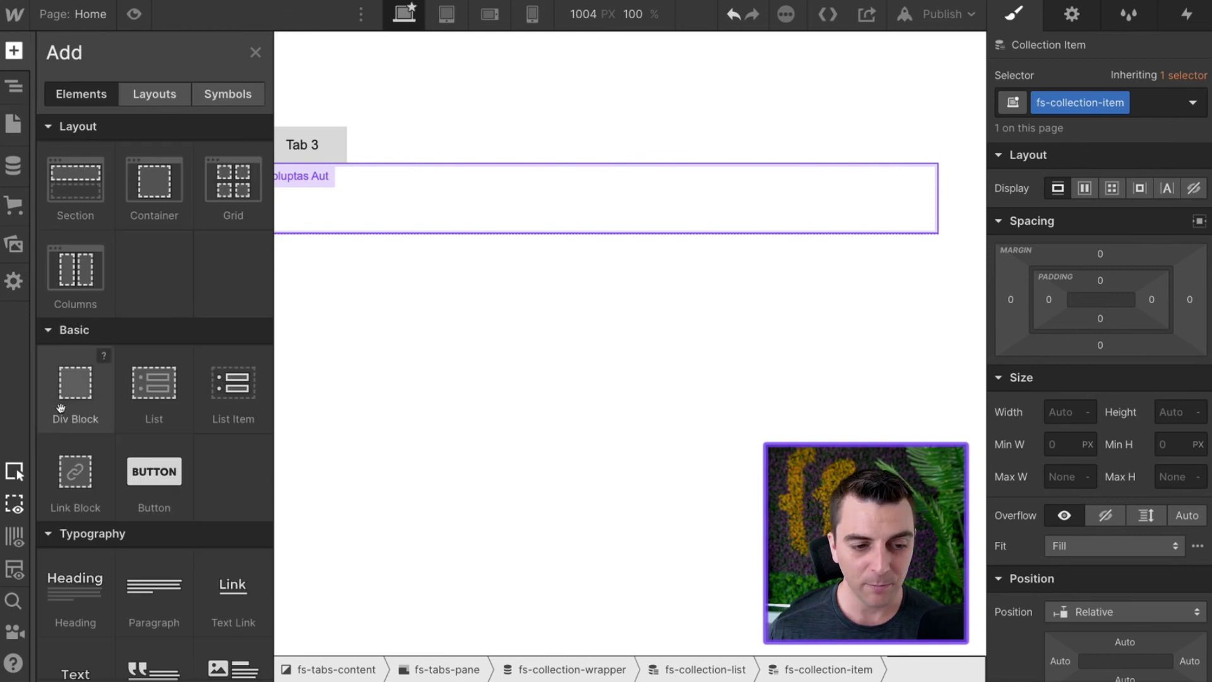
click(85, 392)
click(1102, 103)
text(fs-collection-)
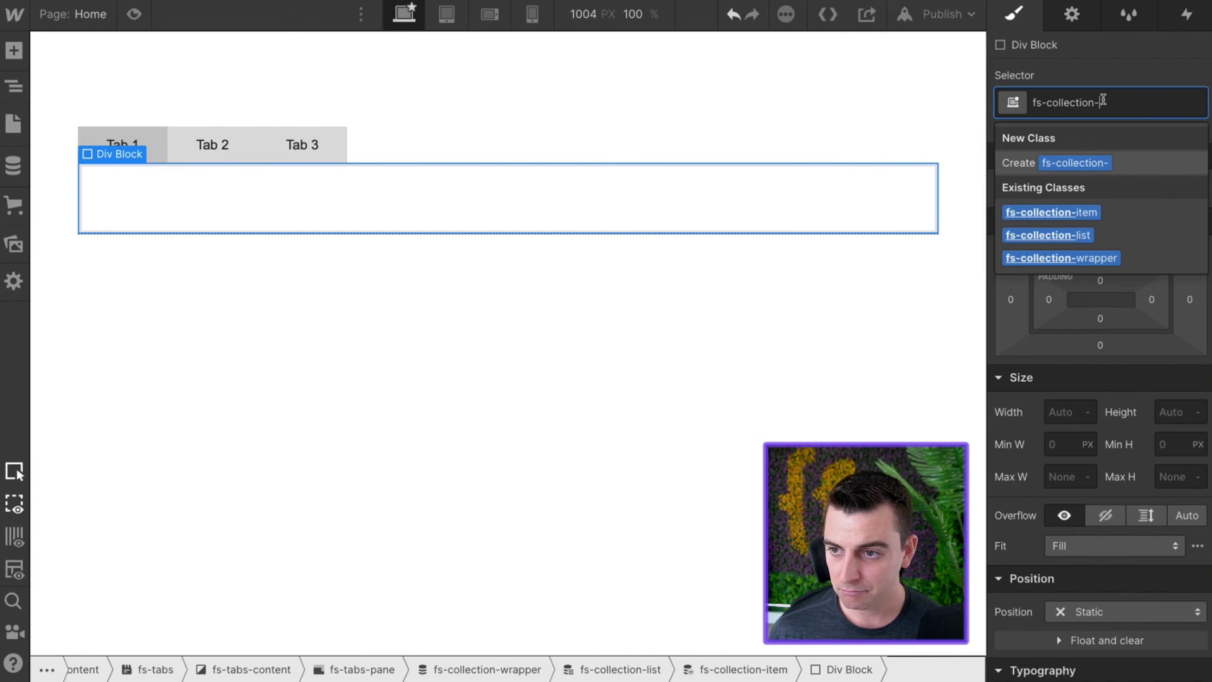
key(BackSpace)
key(BackSpace)
key(BackSpace)
key(BackSpace)
key(BackSpace)
key(BackSpace)
key(BackSpace)
key(BackSpace)
key(BackSpace)
key(BackSpace)
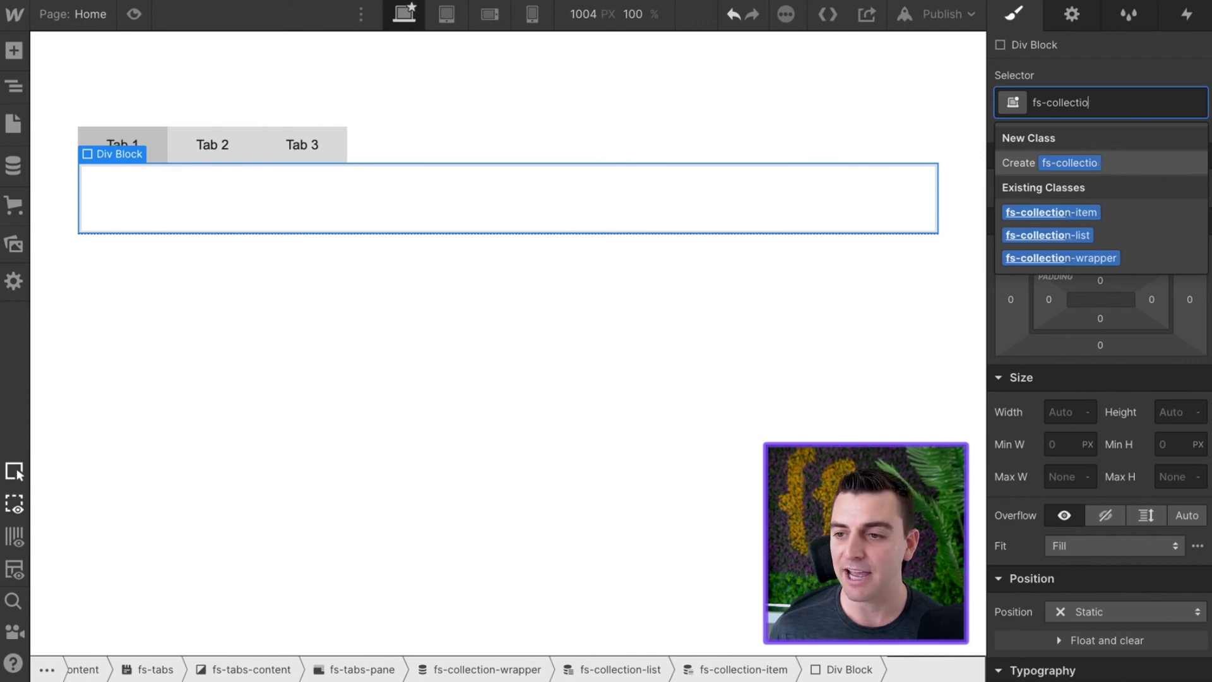
key(BackSpace)
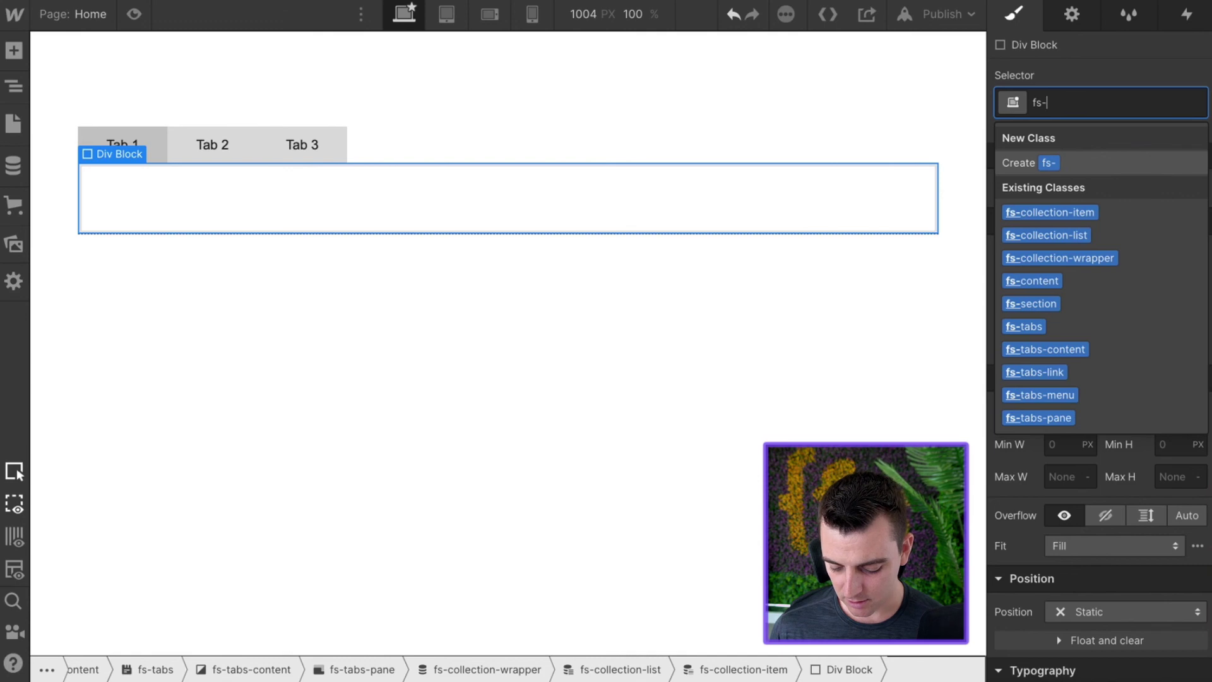
text(dyn)
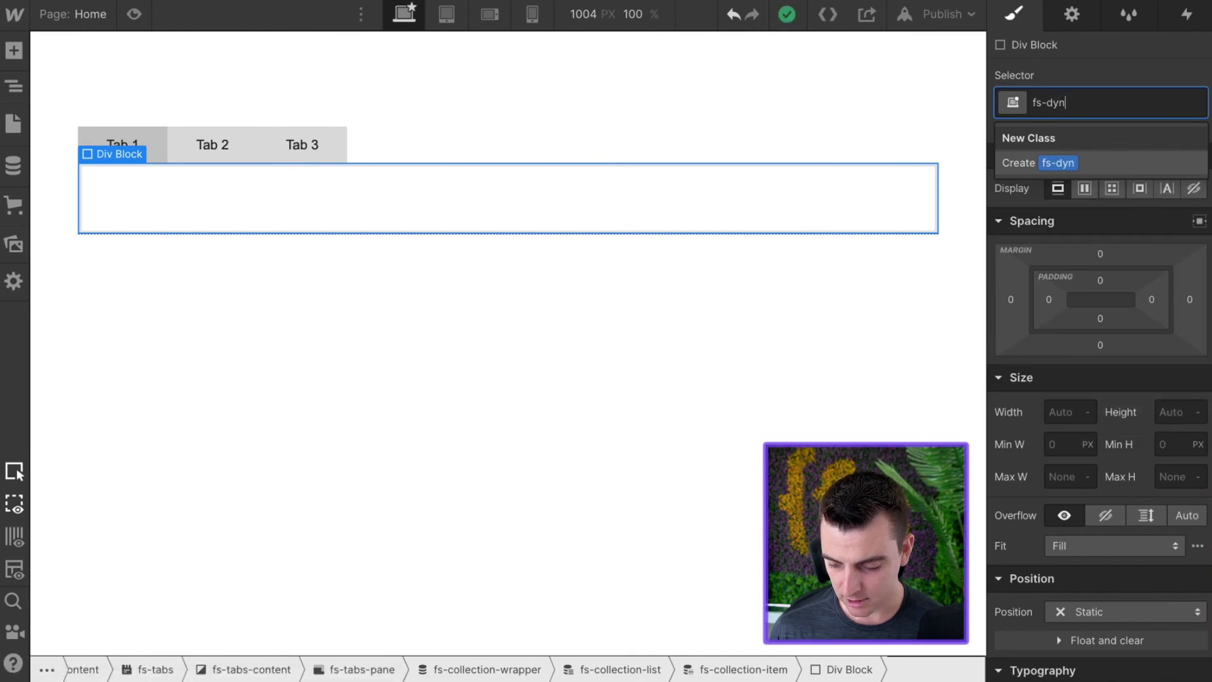
text(amic-)
key(BackSpace)
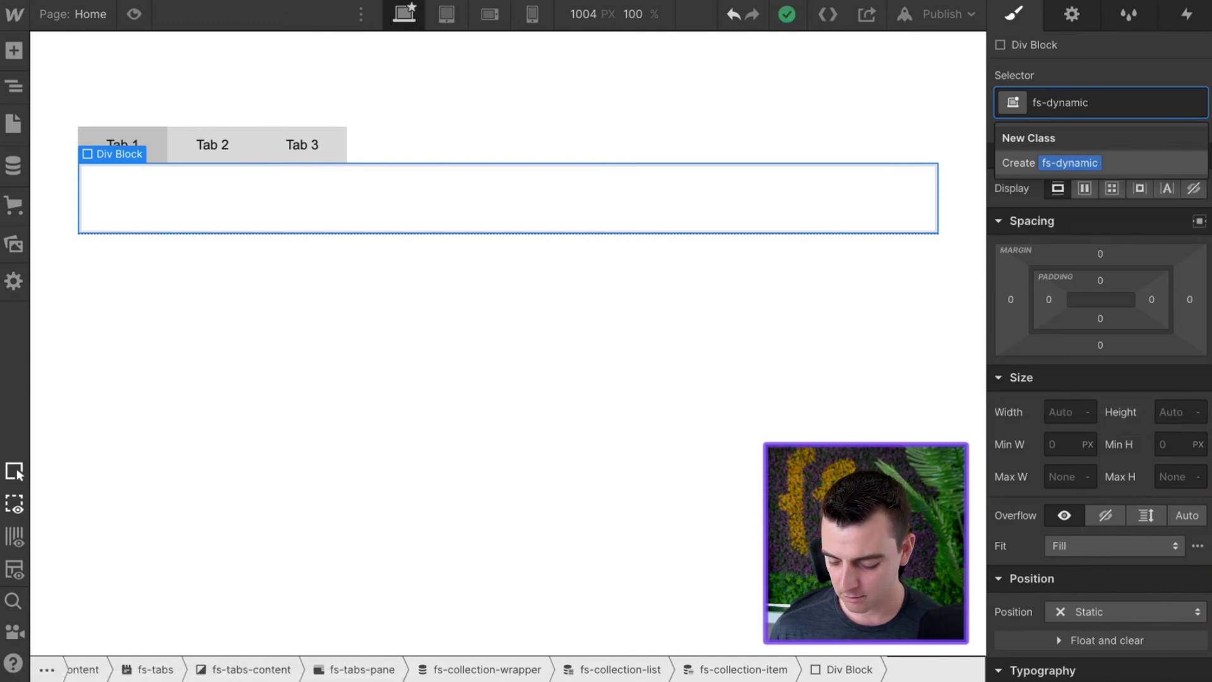
text(-0c)
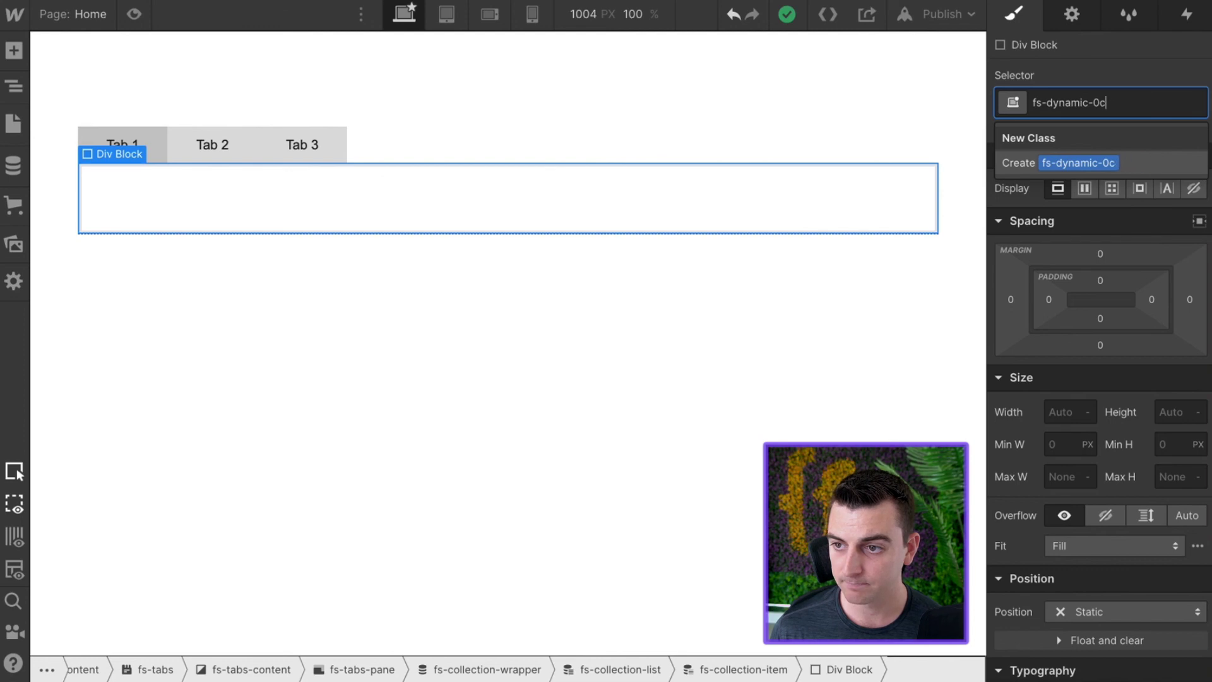
text(ontentontent)
key(Return)
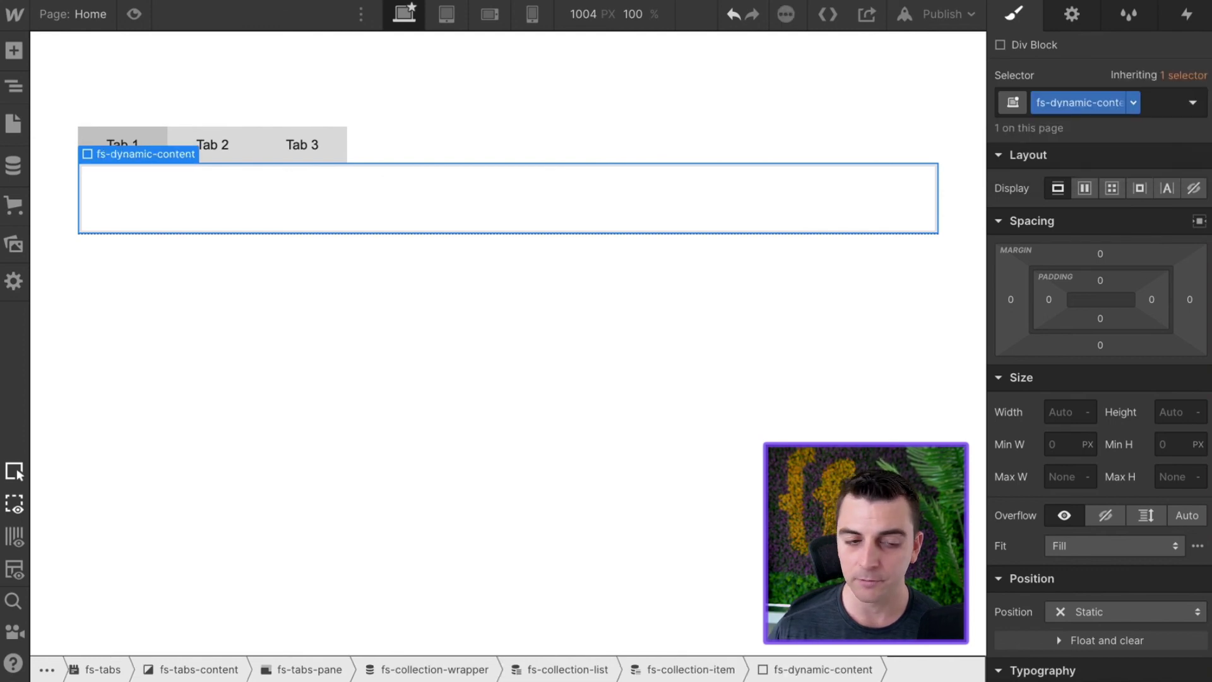
click(14, 86)
click(161, 339)
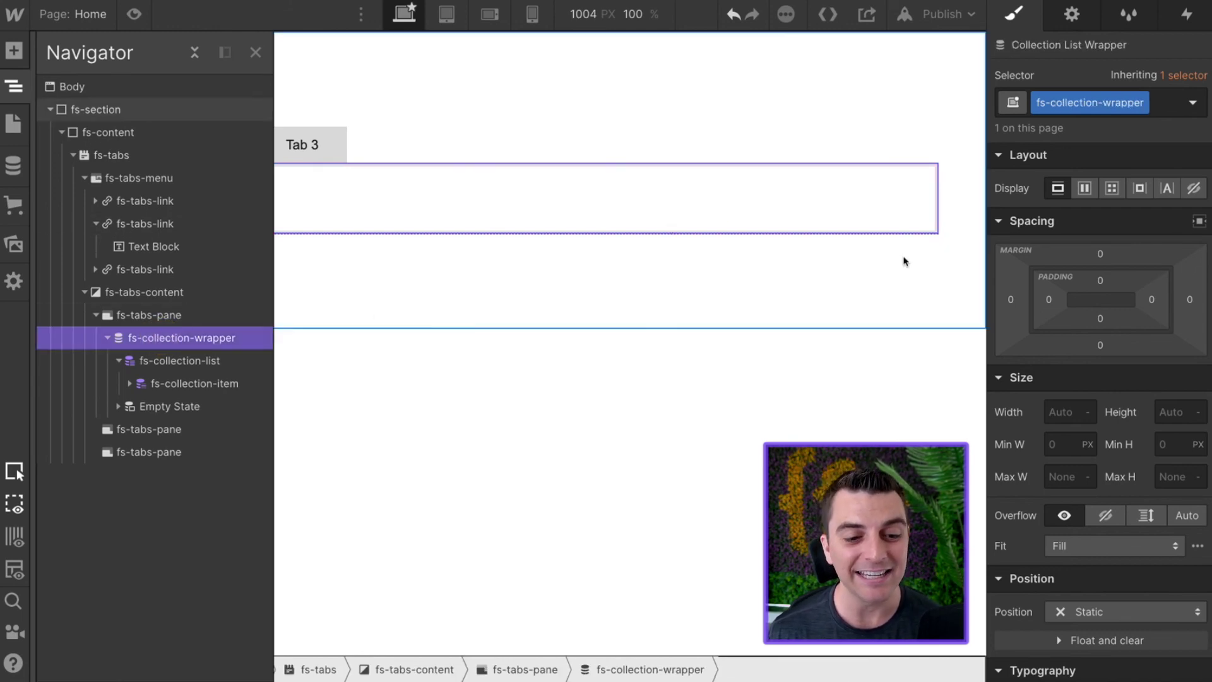
- Set fs-collection-wrapper and fs-collection-list to 100% width and 100% height
click(1067, 411)
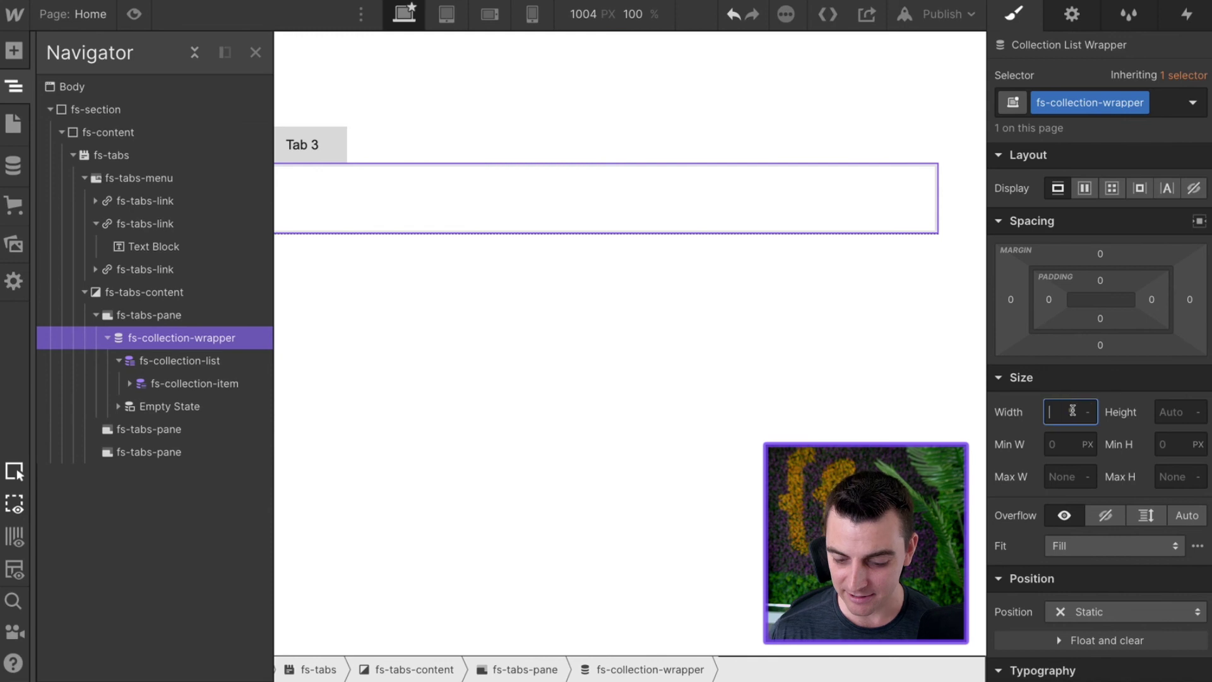
text(100%)
key(Tab)
text(1)
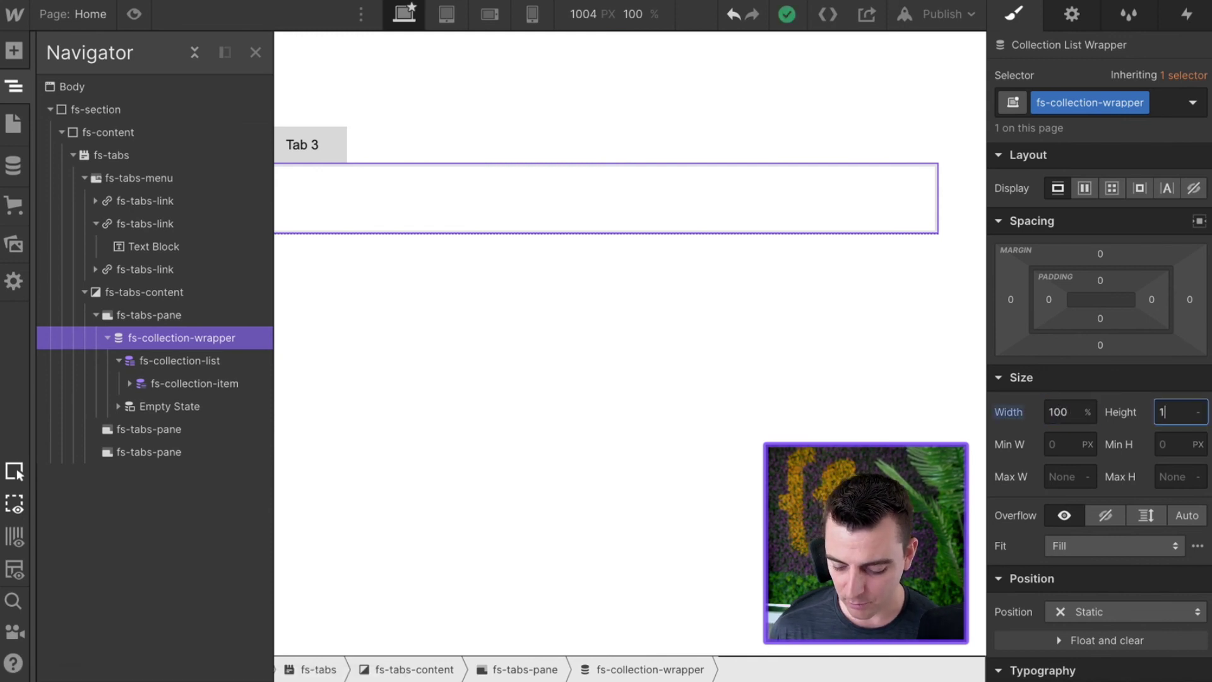
click(158, 361)
click(1073, 409)
text(100%)
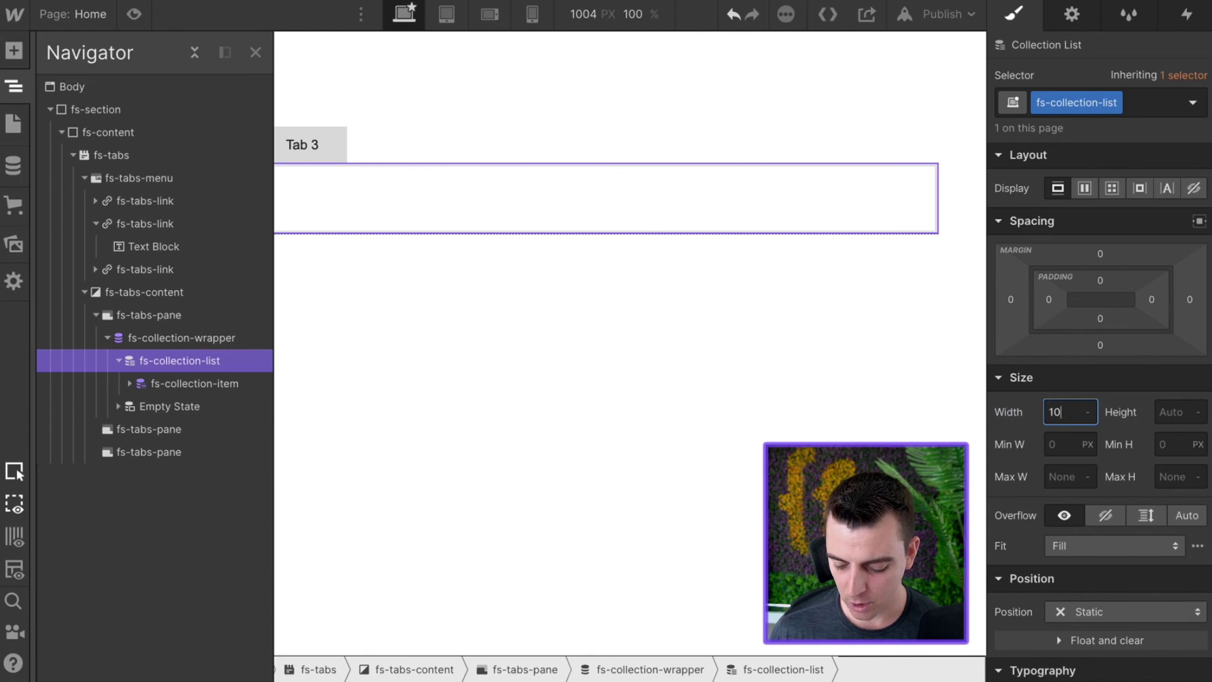
key(Tab)
text(100)
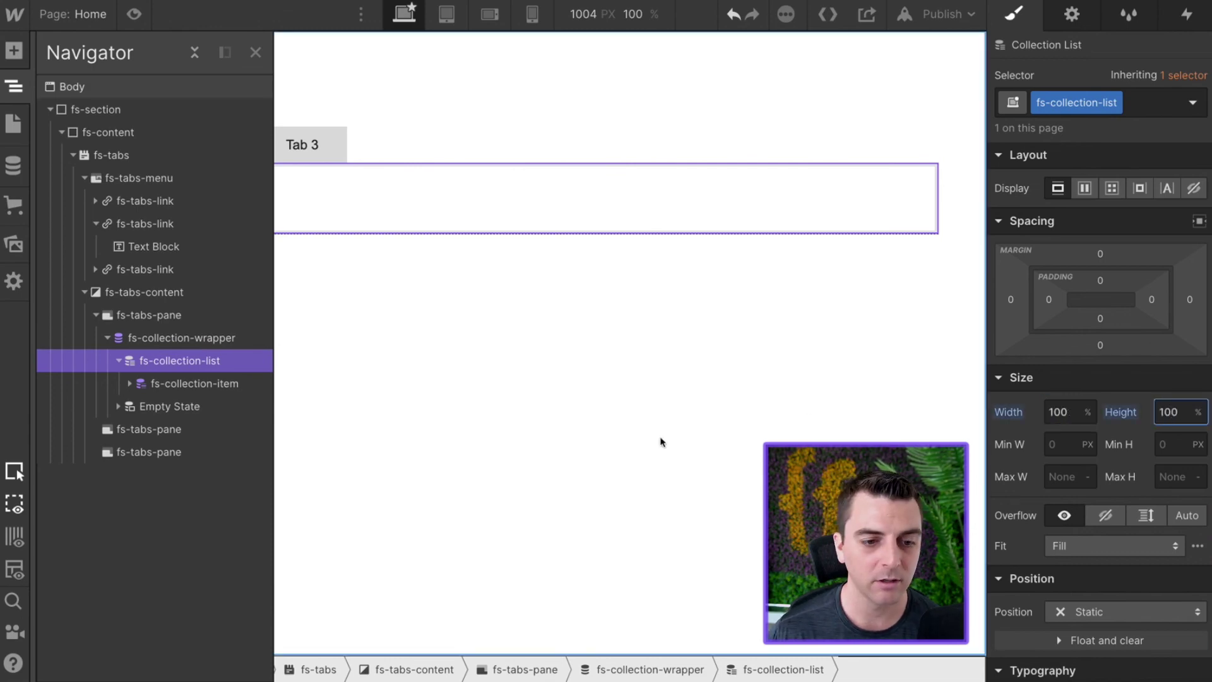
- Set fs-collection-item and the fs-dynamic-content div to 100% width and 100% height
click(253, 385)
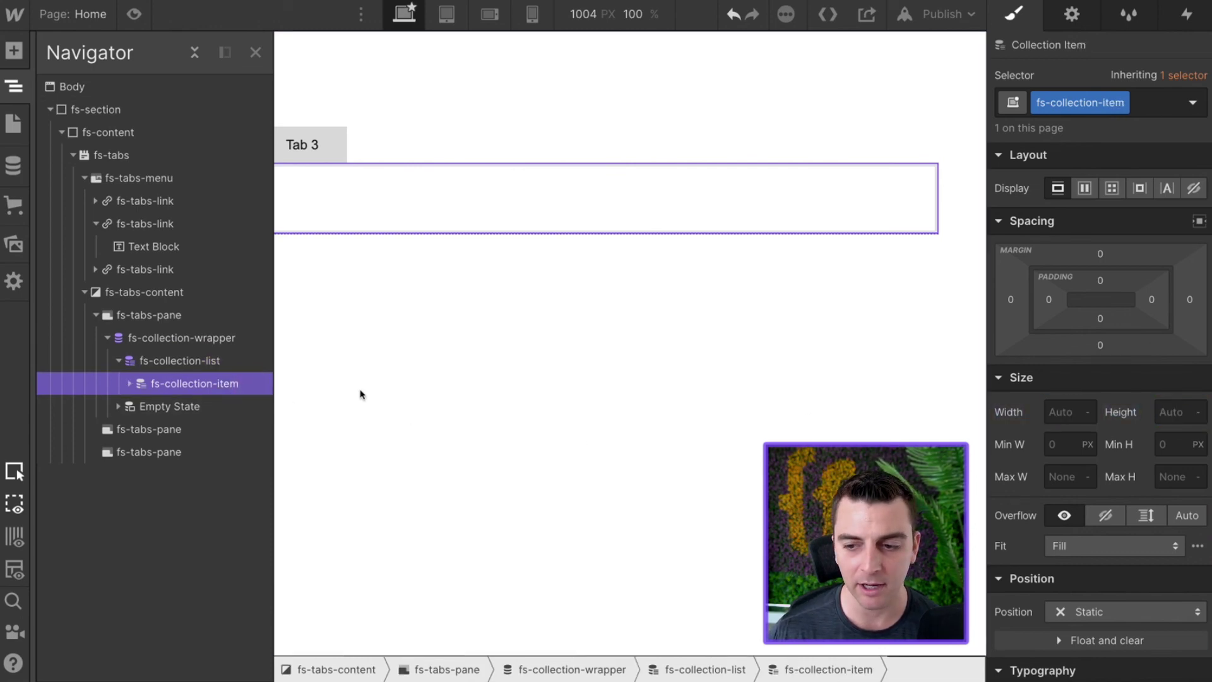
click(1055, 412)
text(100%)
key(Tab)
text(1)
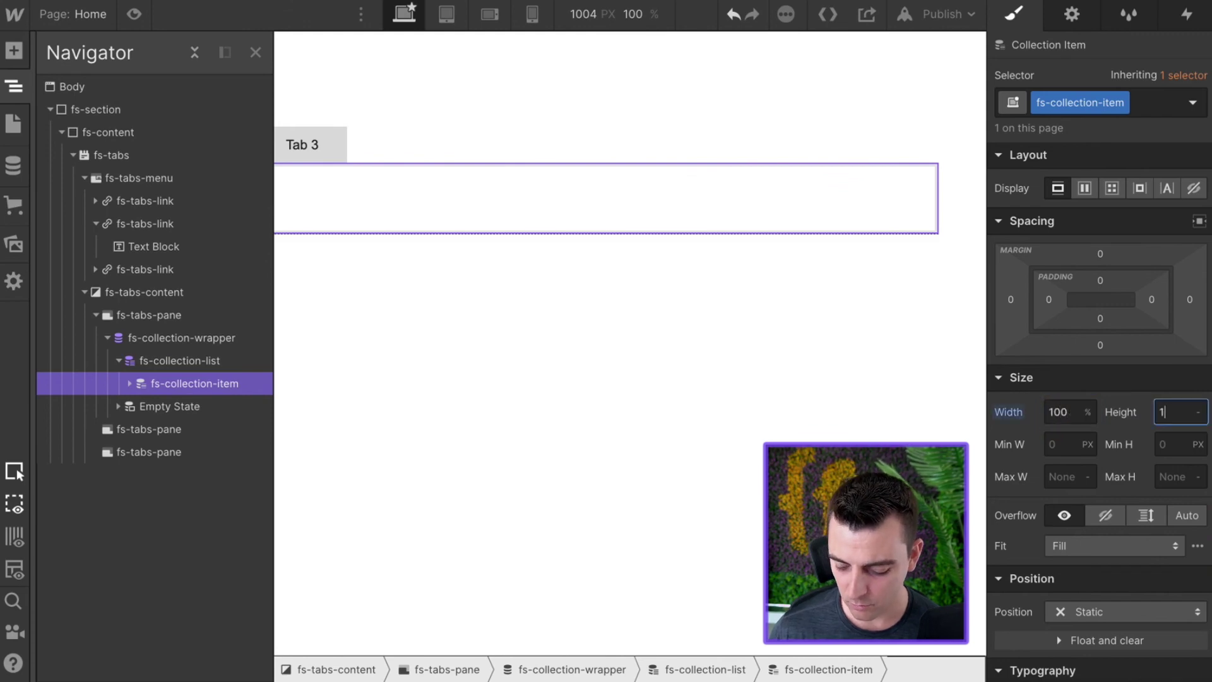
click(128, 383)
click(163, 407)
click(1058, 412)
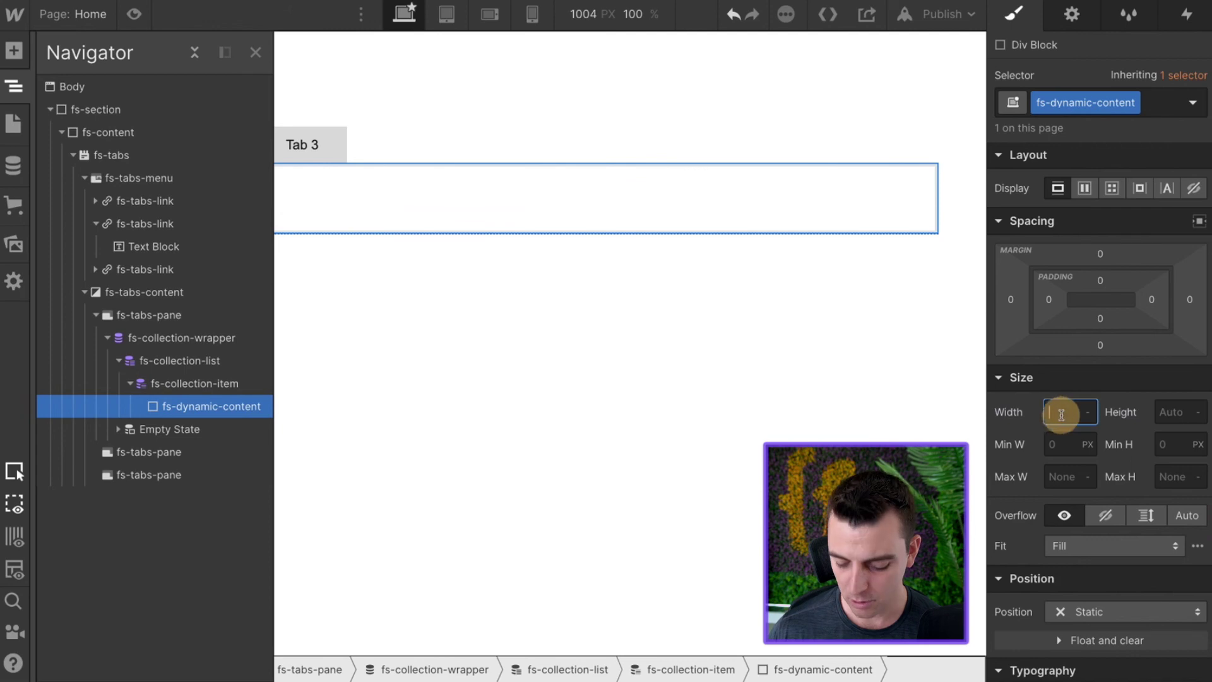
text(100 %)
key(Tab)
text(10)
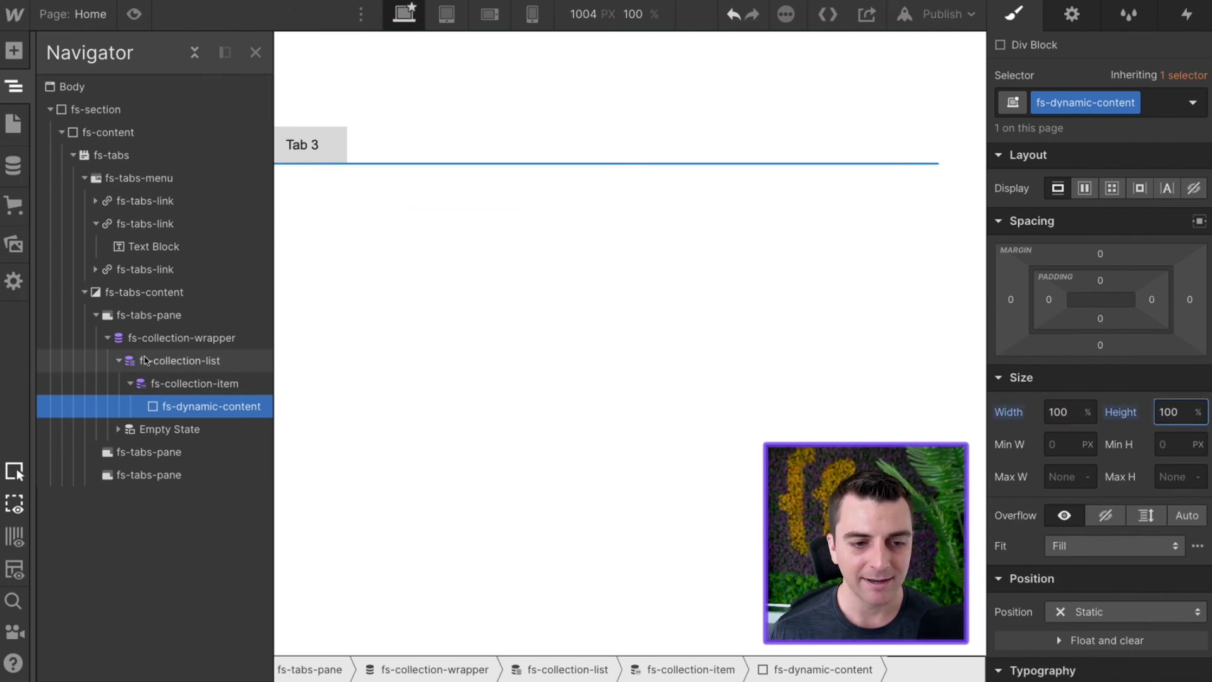
- Make fs-dynamic-content a horizontal flex container with children aligned and justified to start
click(159, 317)
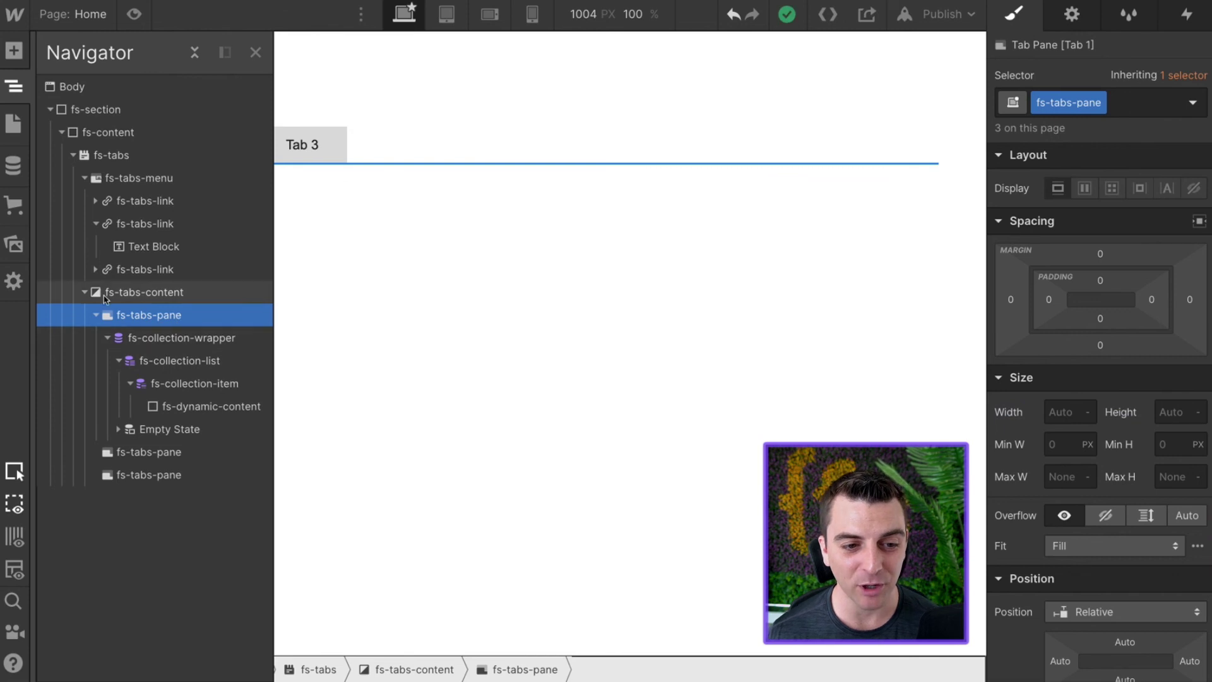
click(117, 295)
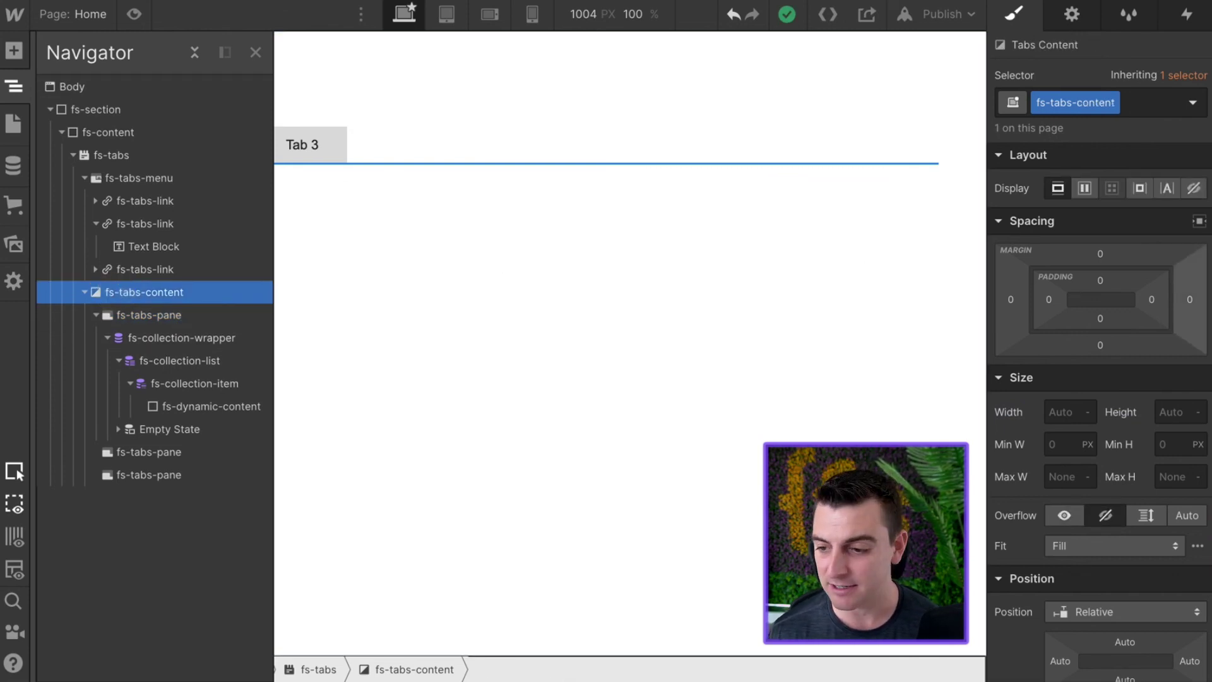
click(1167, 411)
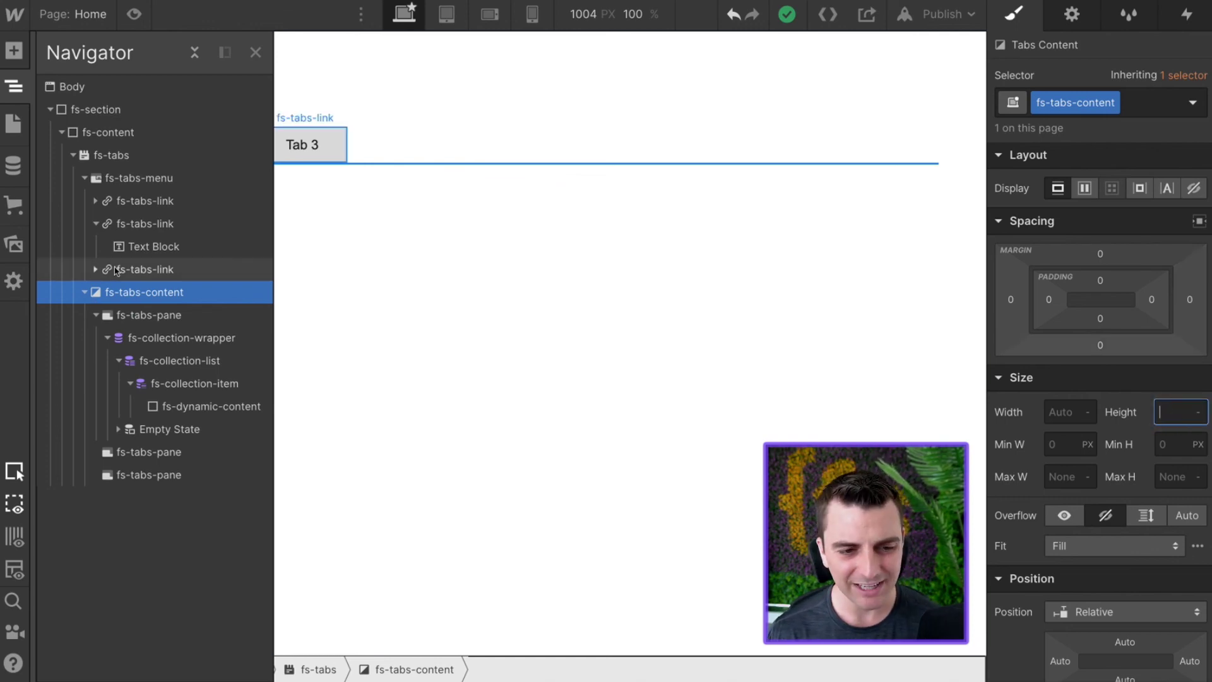
click(171, 408)
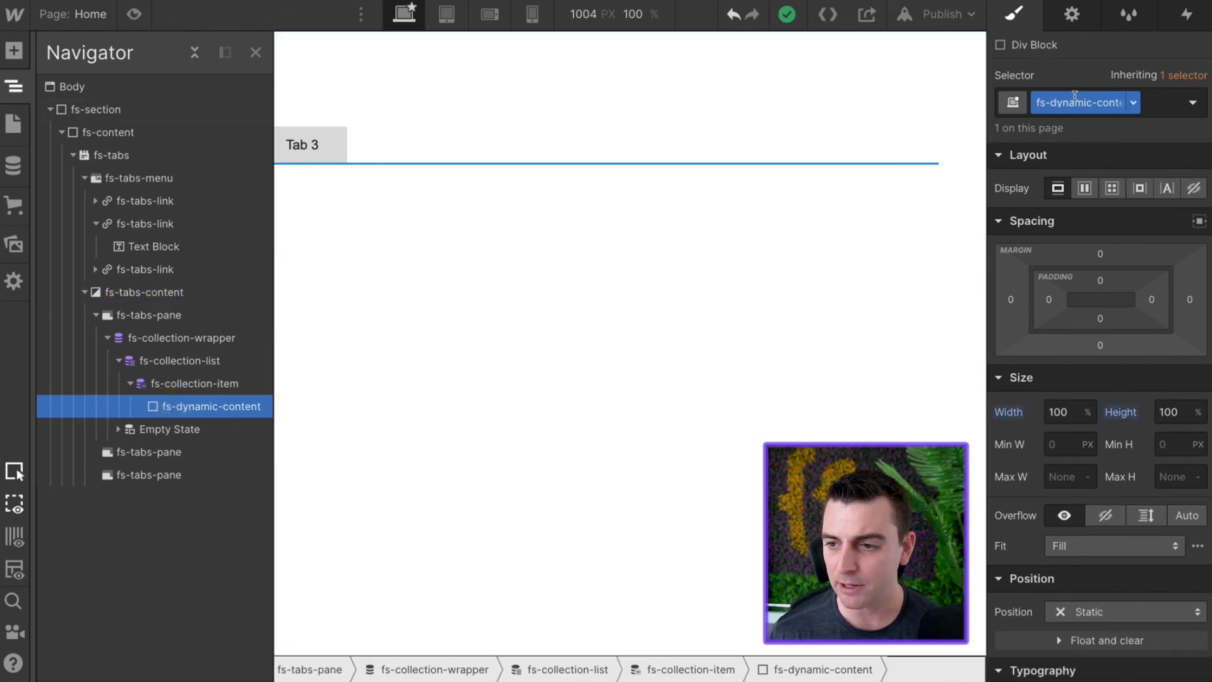
click(1084, 188)
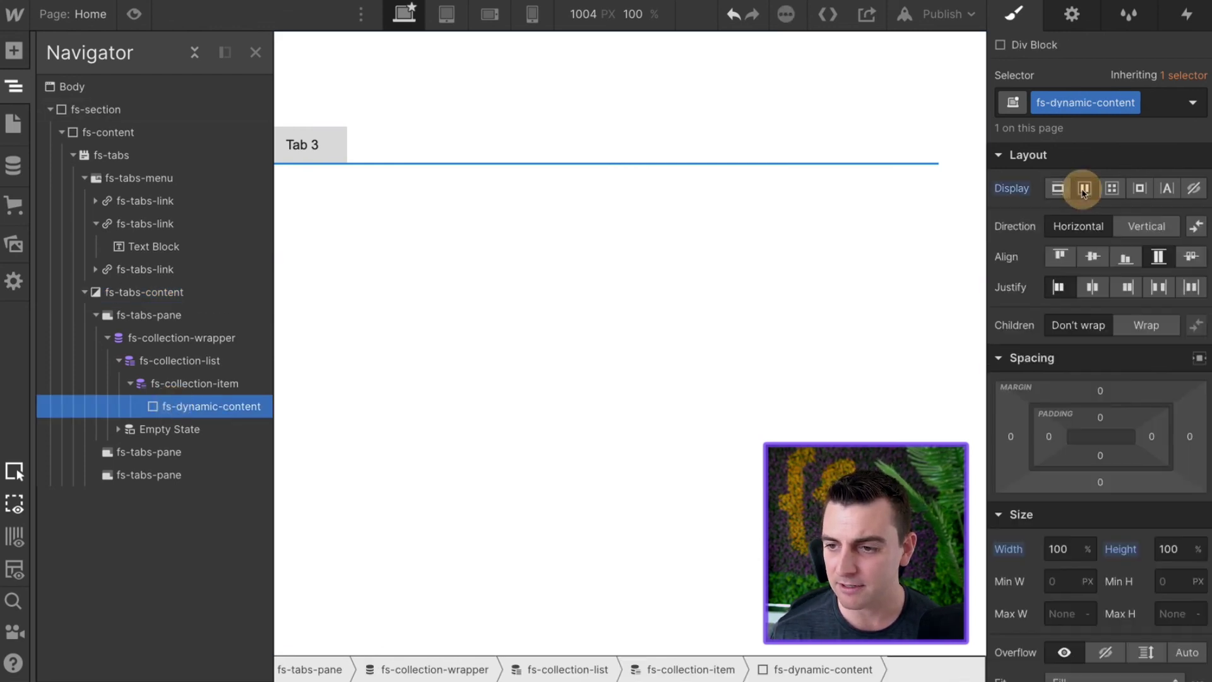
click(1078, 234)
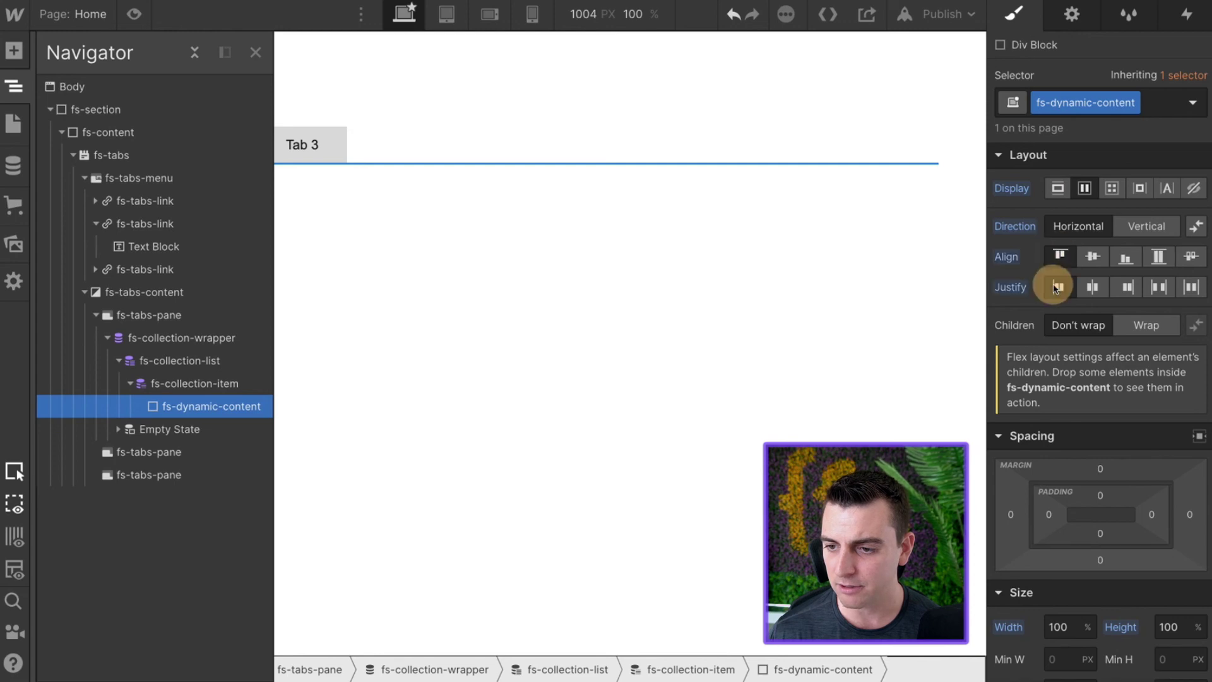
key(a)
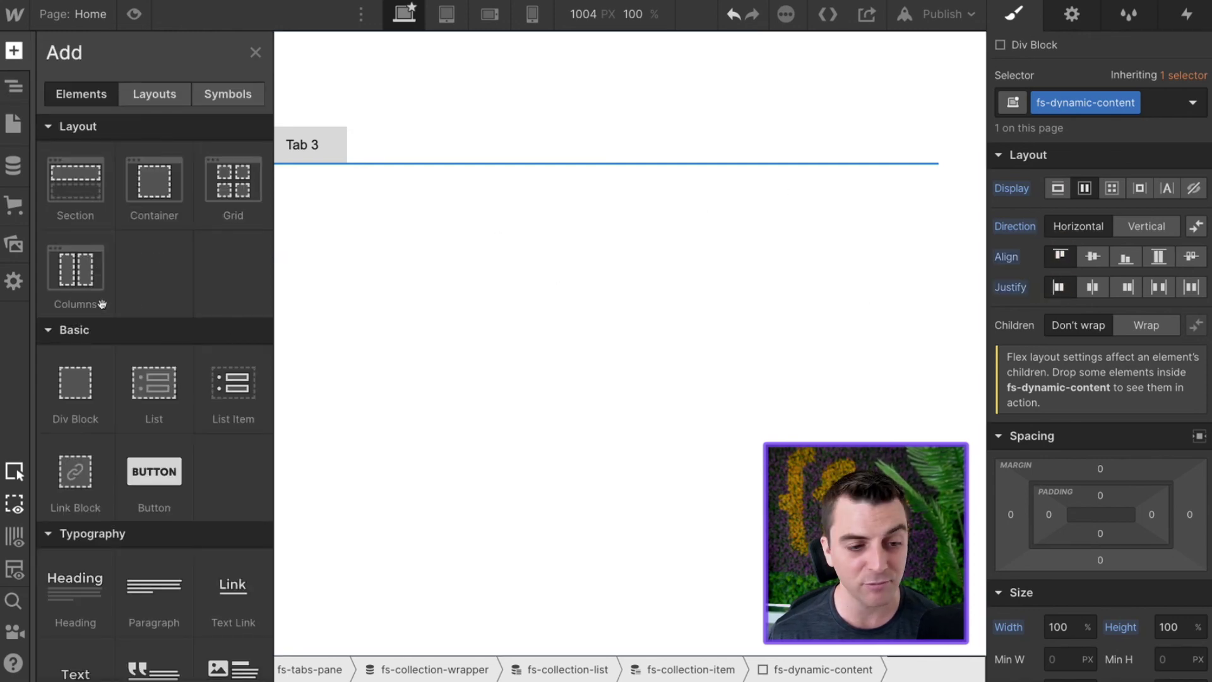
- Add an image inside fs-dynamic-content bound to the collection's Image field
scroll(157, 446, down, 2)
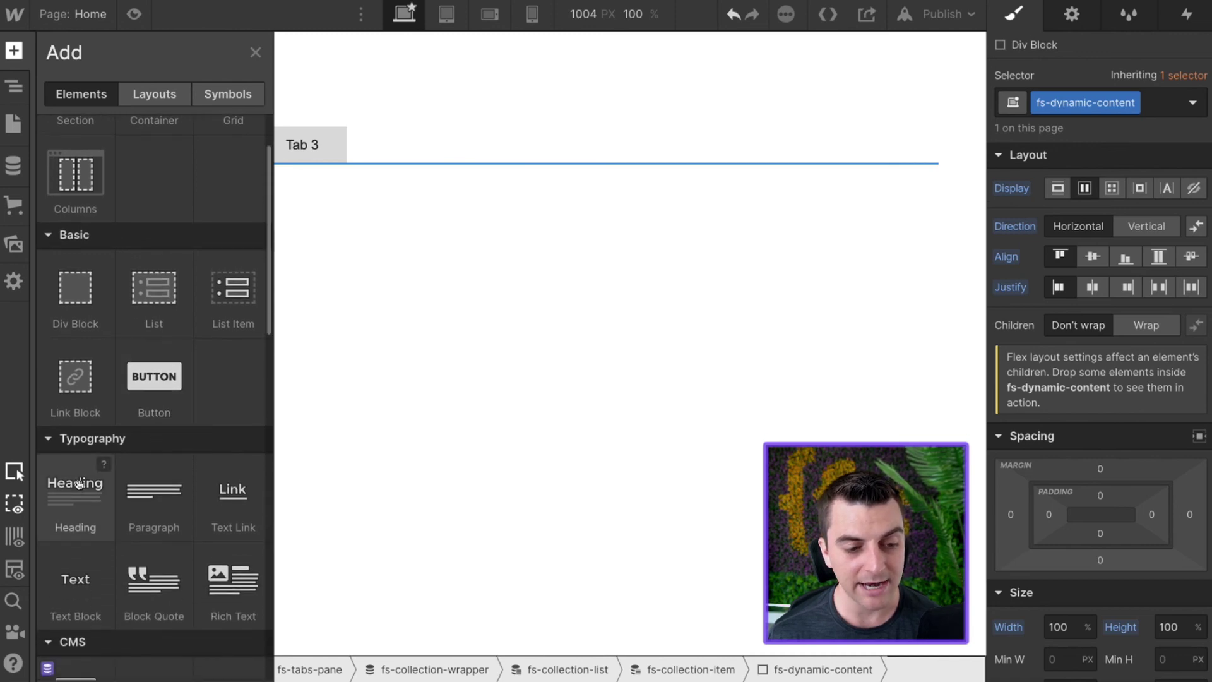
scroll(94, 422, down, 4)
scroll(88, 454, down, 2)
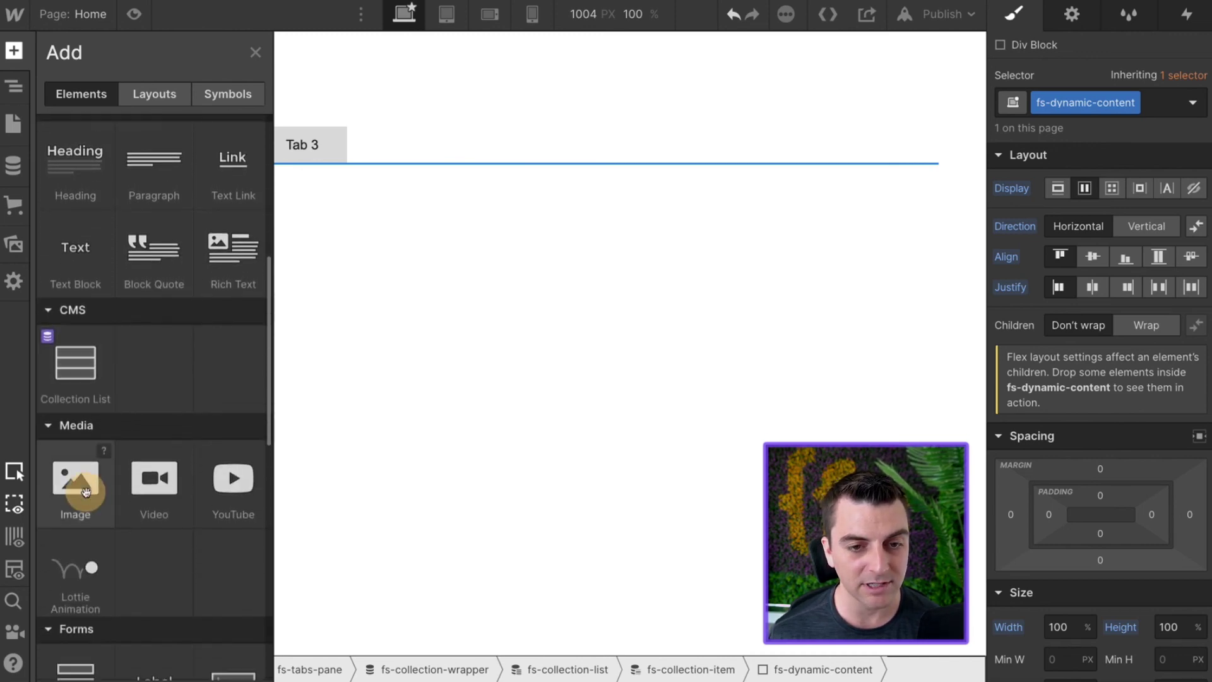
click(76, 480)
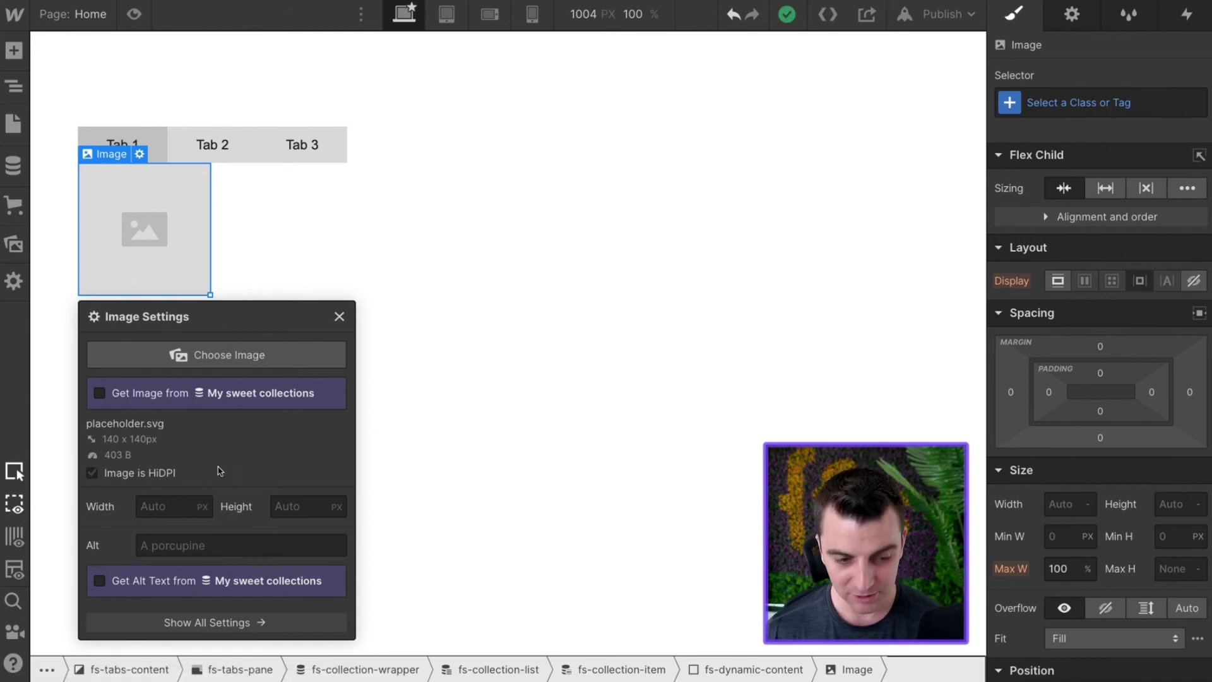
click(152, 414)
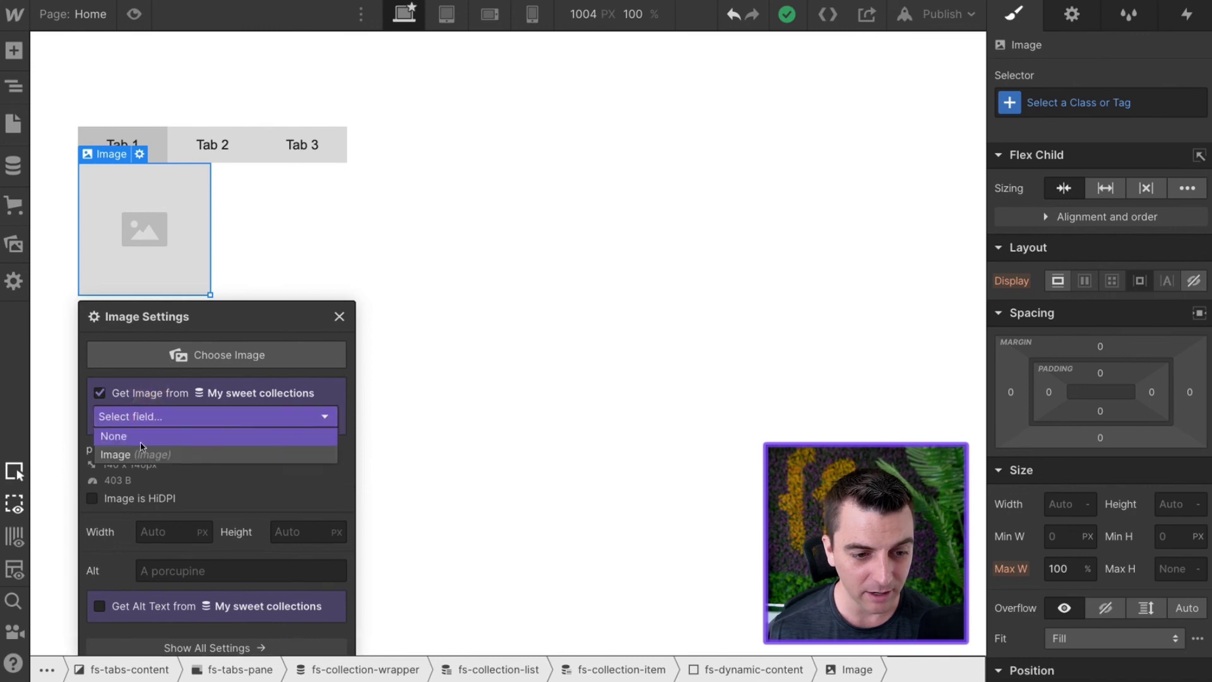
click(144, 448)
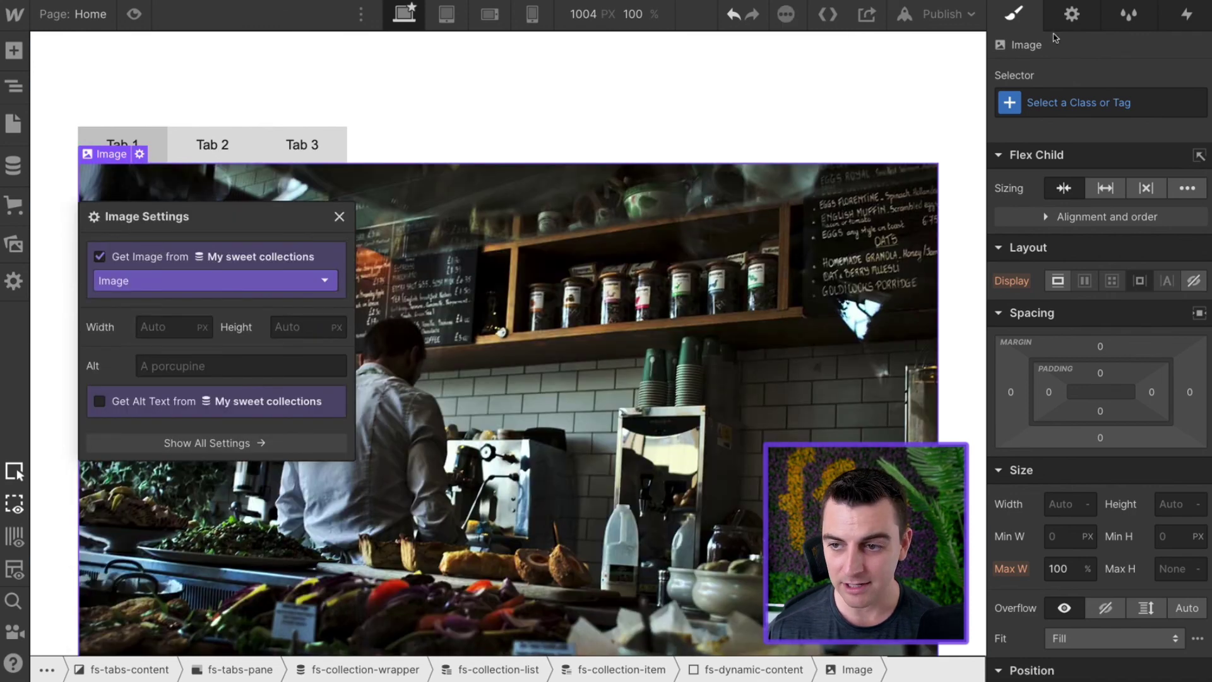
- Give the image the class fs-image and a 300 px width
click(1077, 103)
text(fs-i)
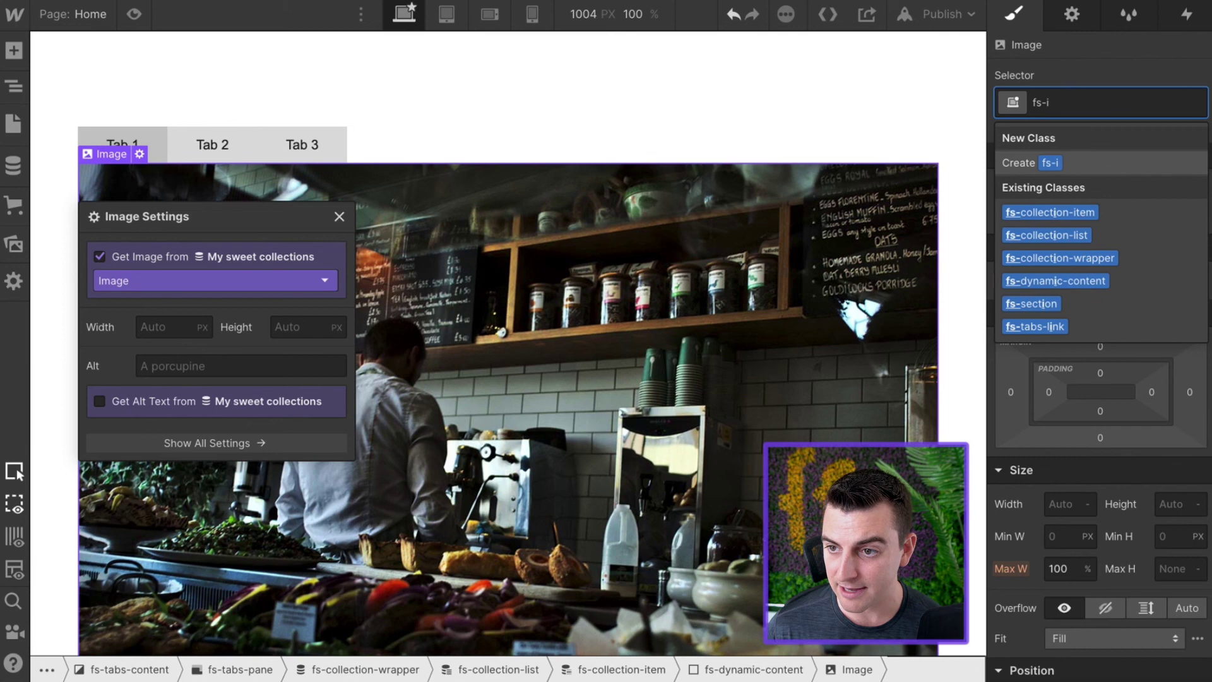
text(mage)
key(Return)
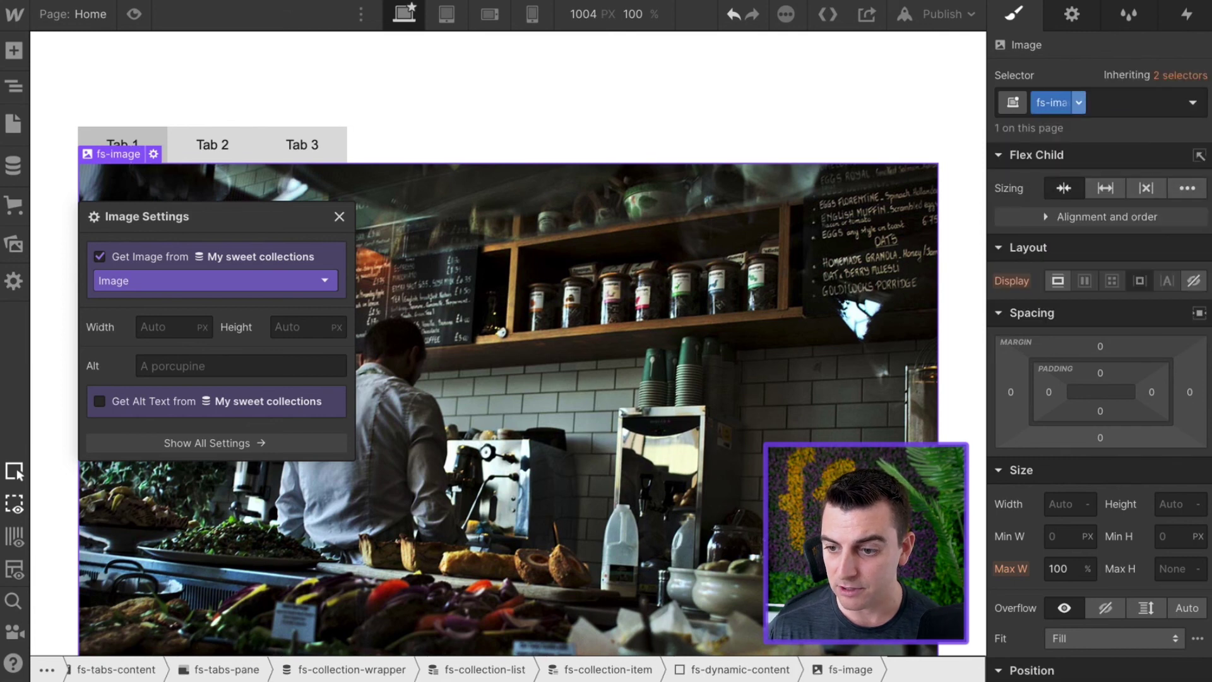
click(1070, 502)
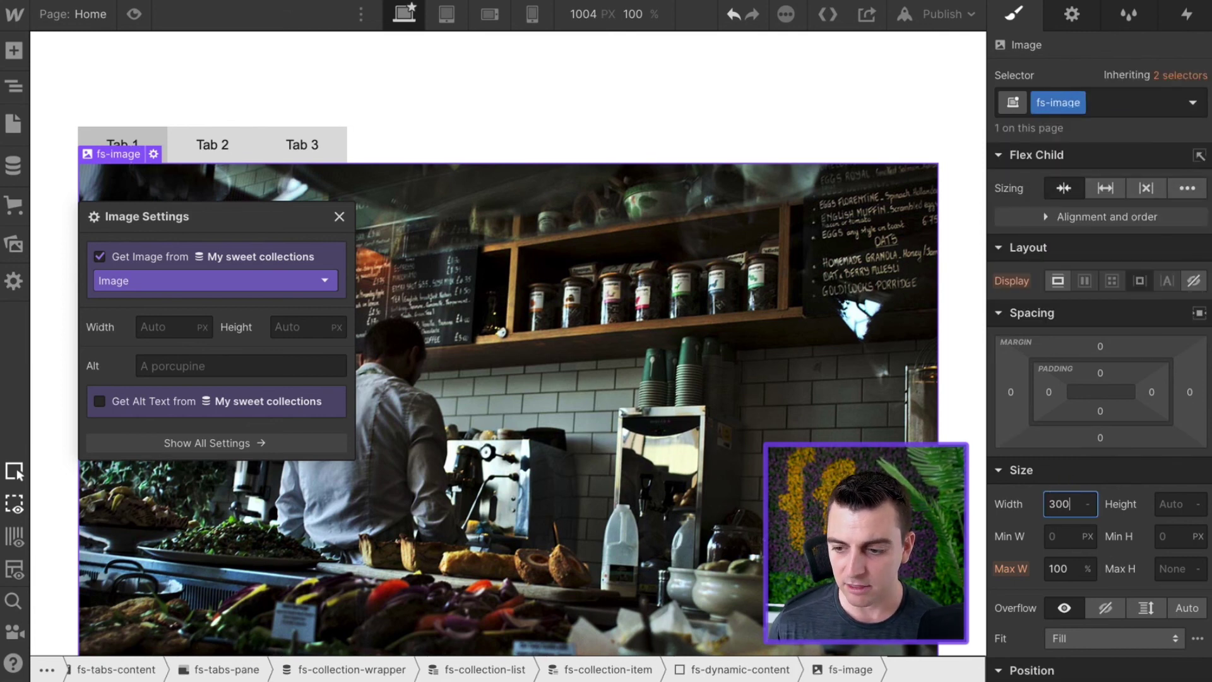
text(300)
key(Return)
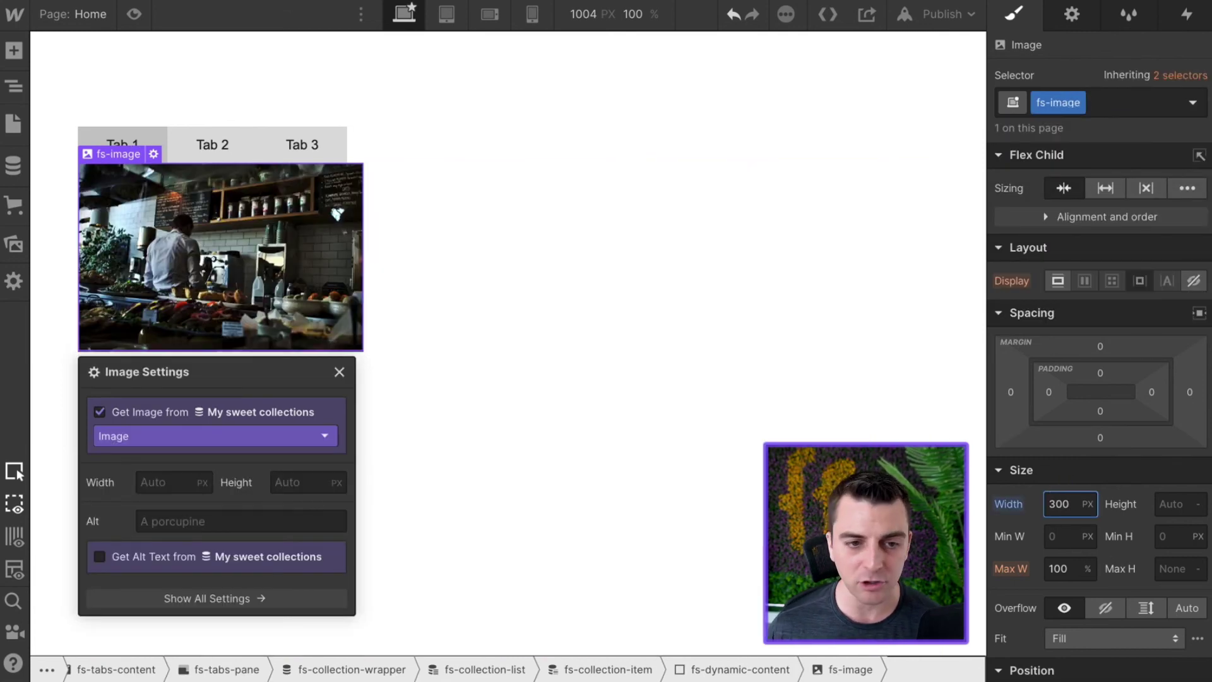
click(401, 228)
- Add a Div Block in fs-dynamic-content containing an H3 heading
key(a)
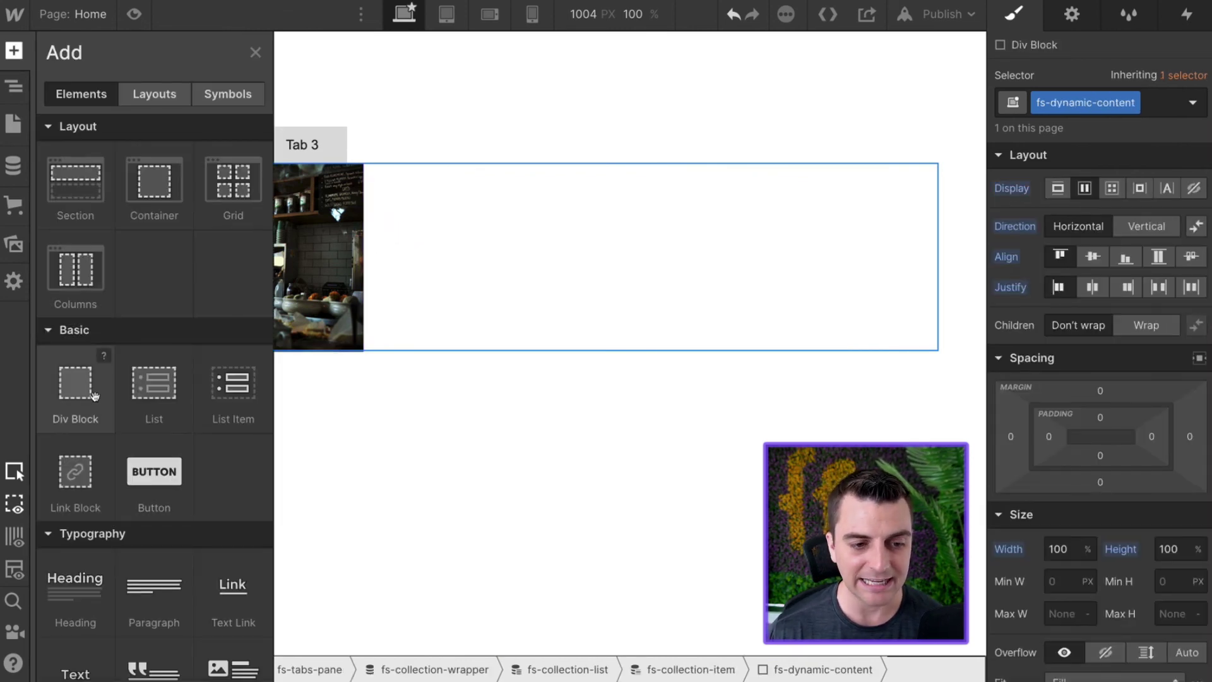
click(75, 383)
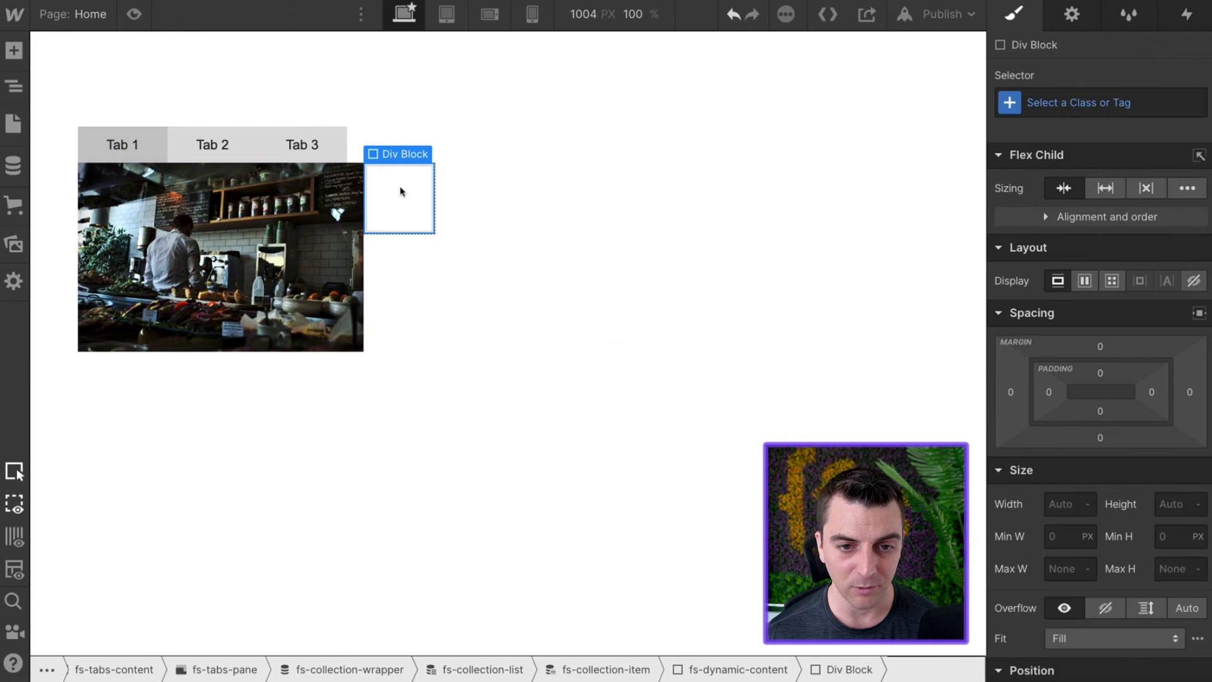
key(a)
click(70, 568)
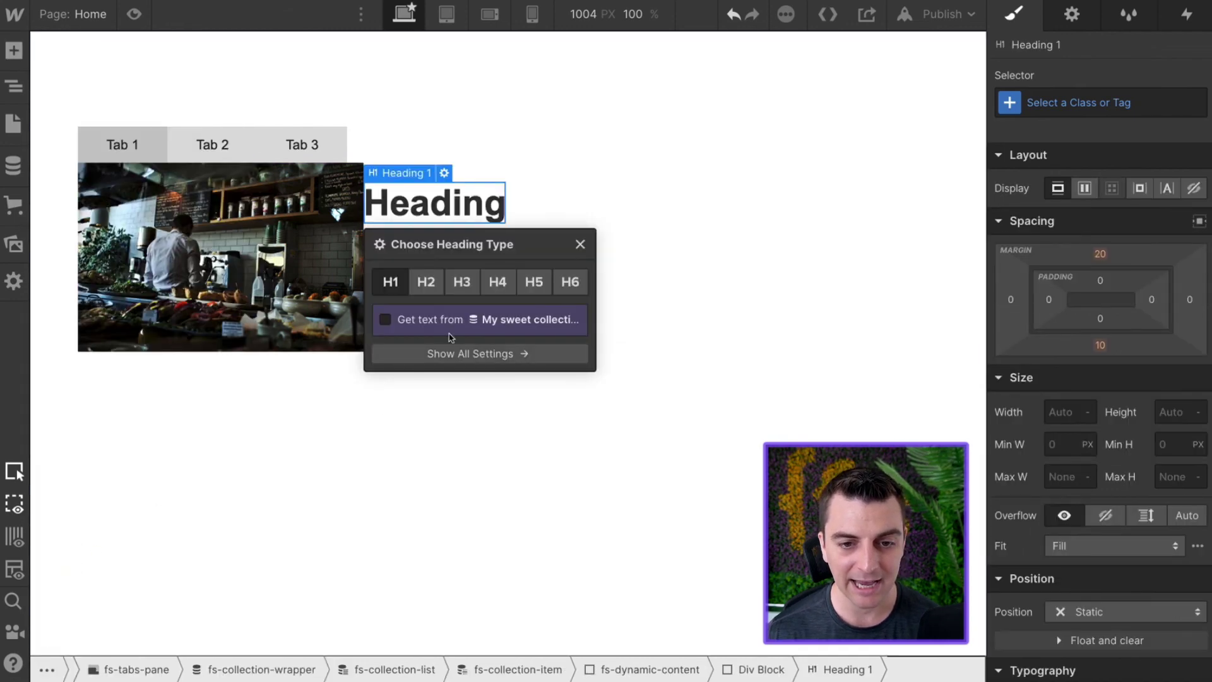
click(462, 281)
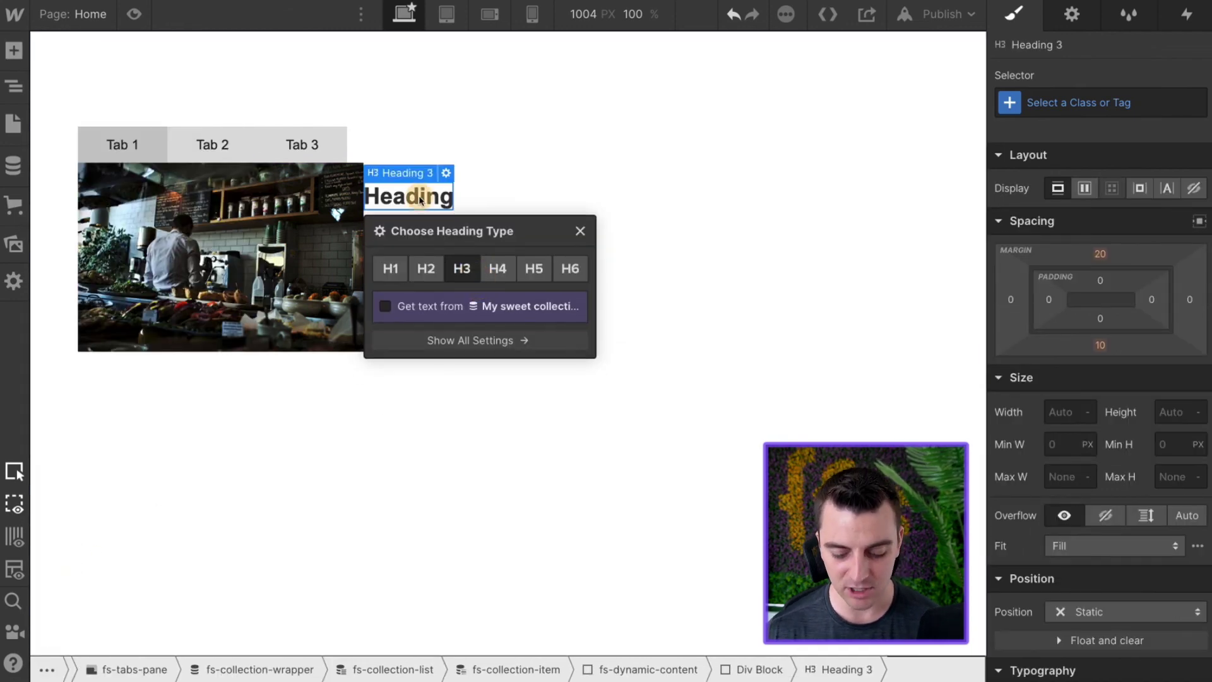
- Add a paragraph and a Link Block whose text reads 'Learn More' below the heading
key(a)
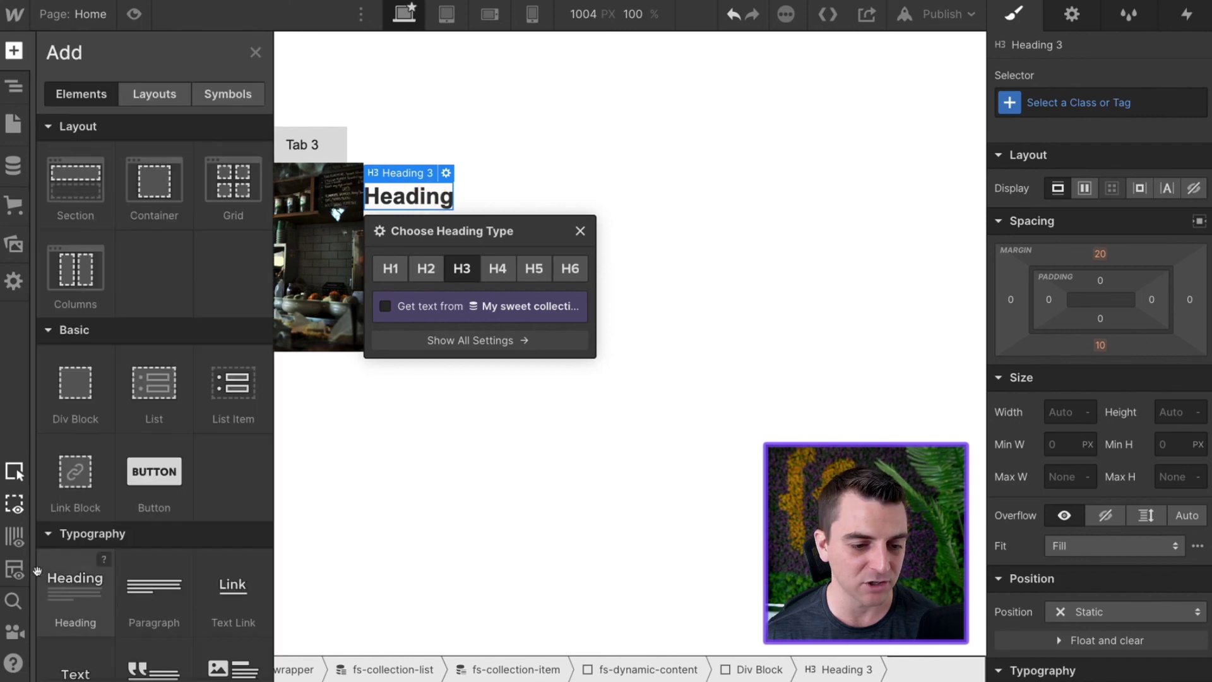
click(162, 615)
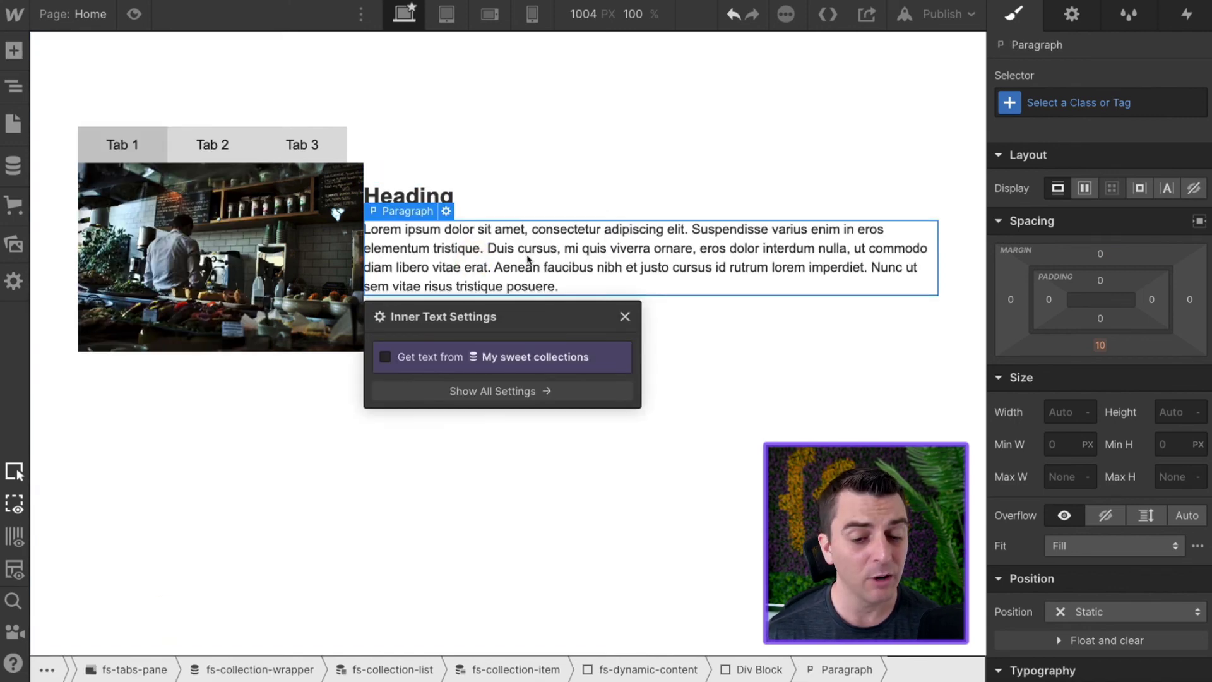
key(a)
scroll(87, 572, down, 1)
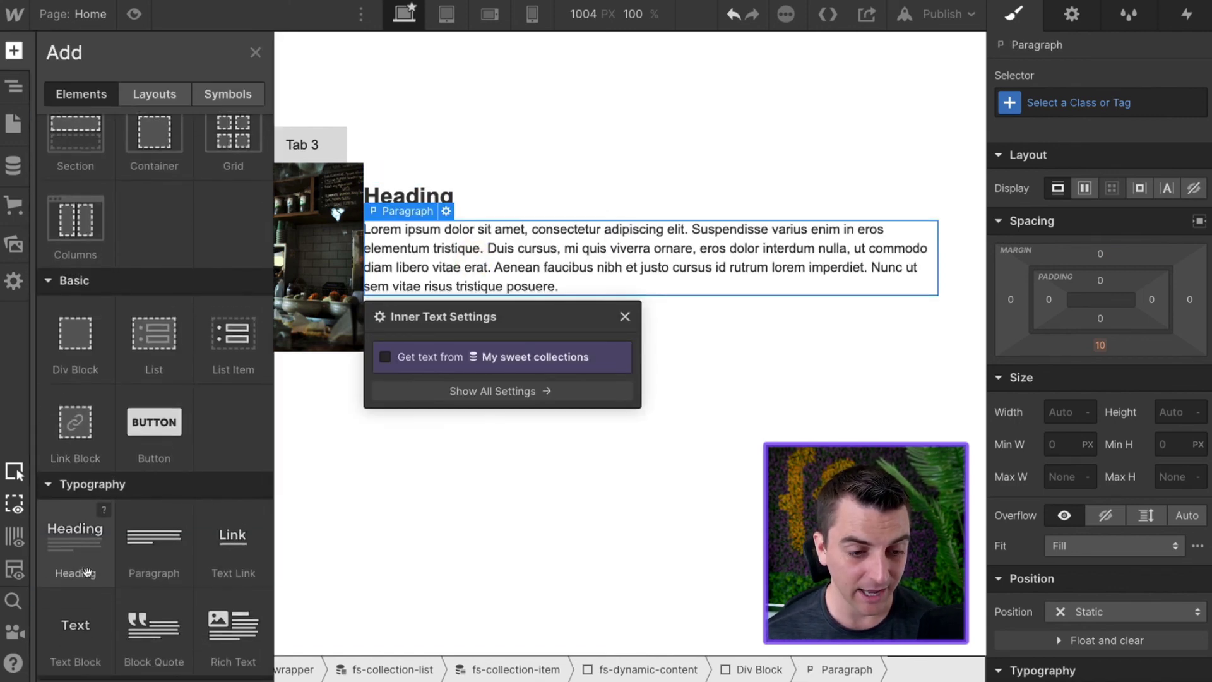
click(75, 423)
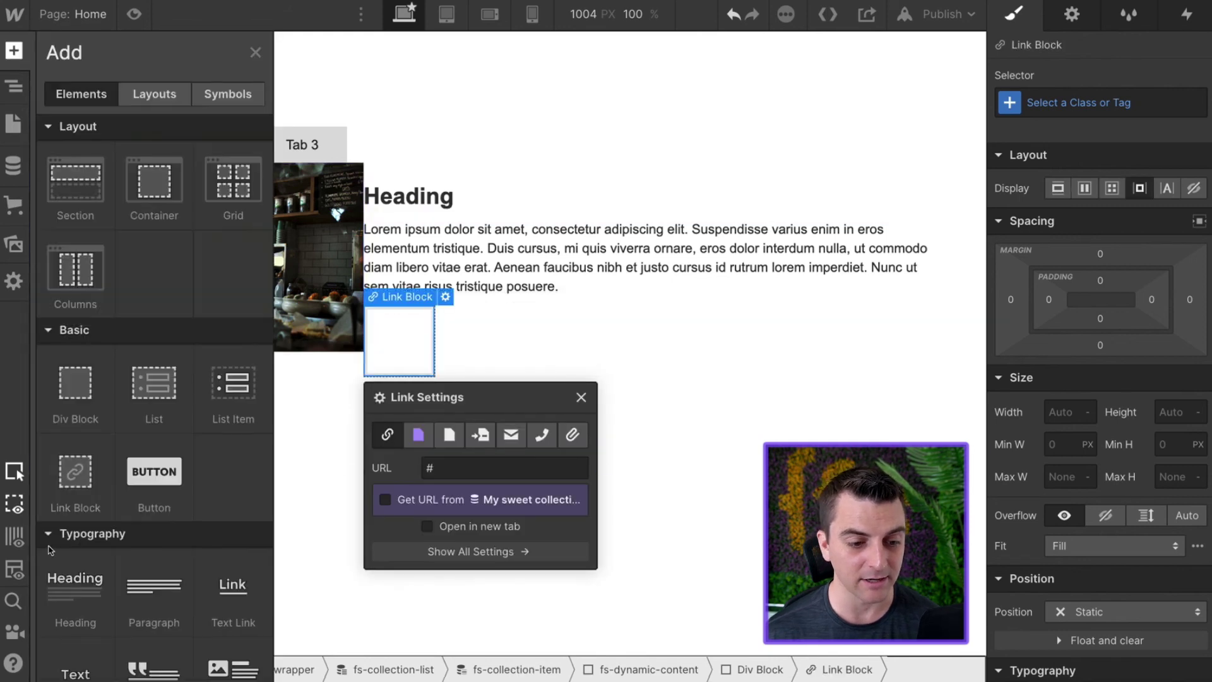
click(71, 666)
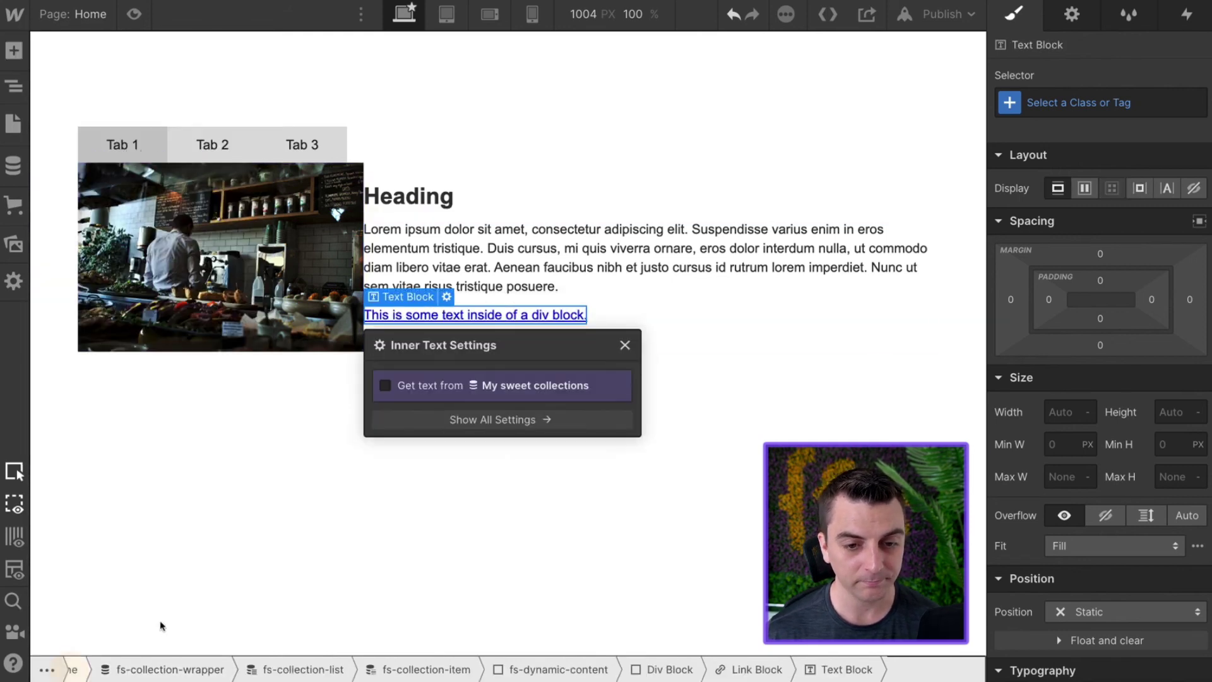
double_click(410, 318)
text(Learn)
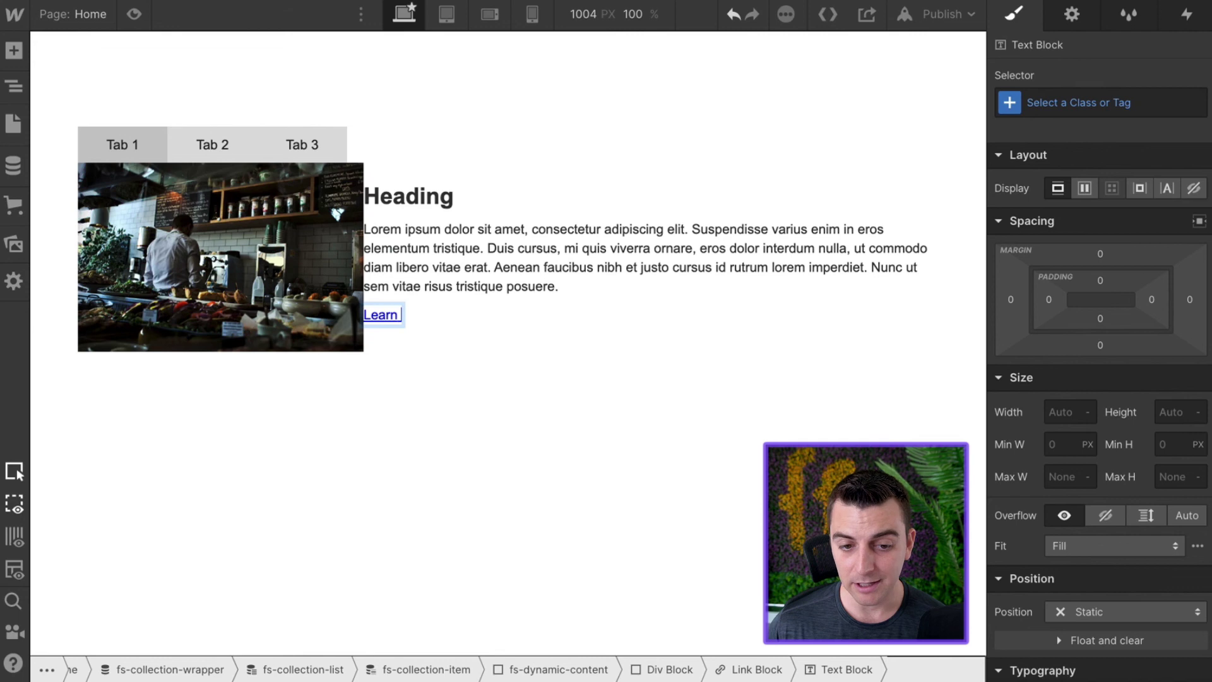
text( More)
click(407, 316)
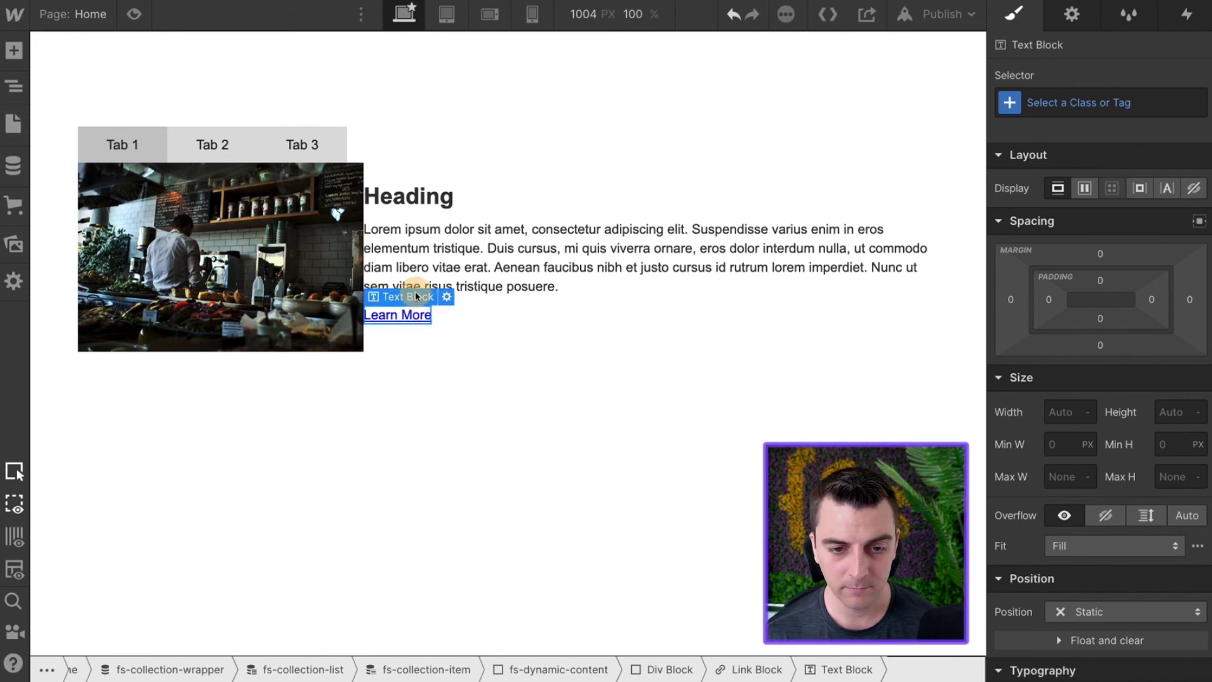
click(408, 316)
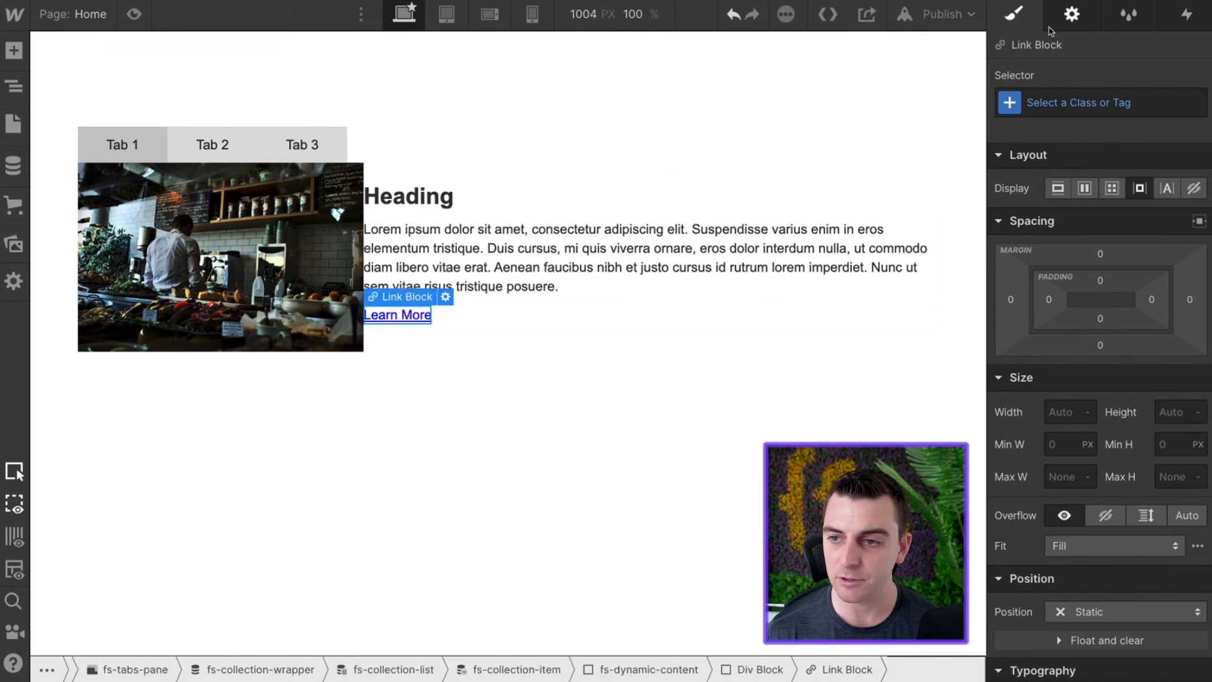
- Give the Learn More link block the class fs-link and a red text colour
click(1049, 101)
text(fs)
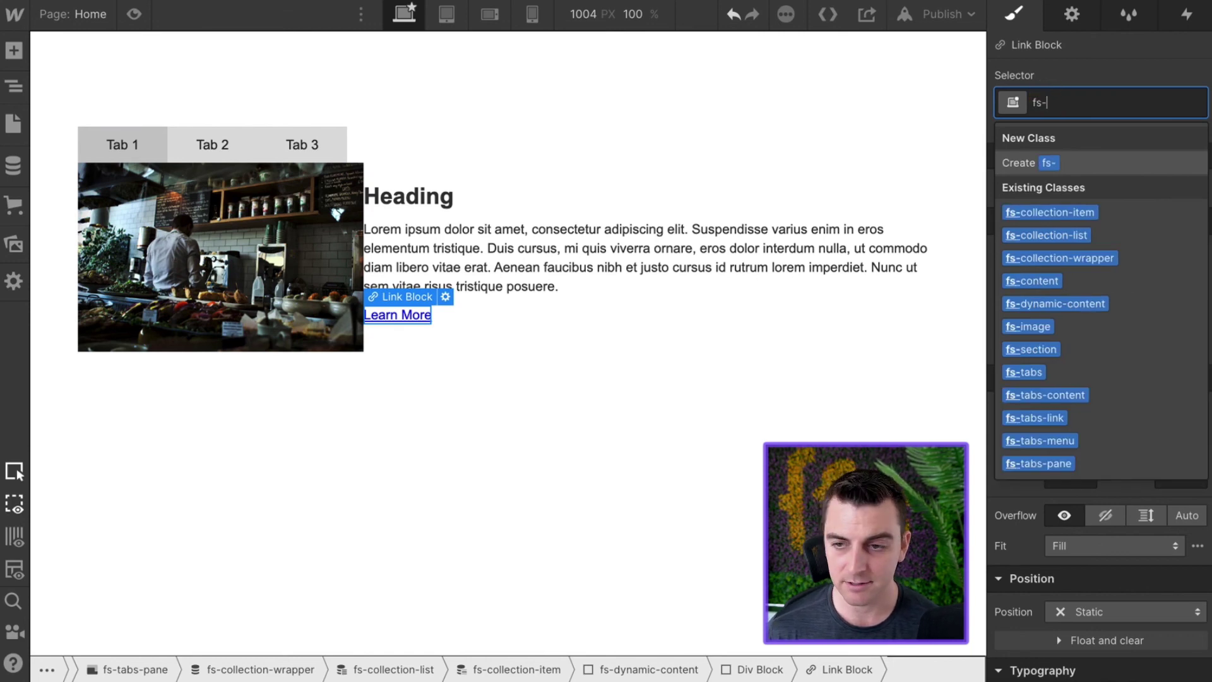
text(-link)
key(Return)
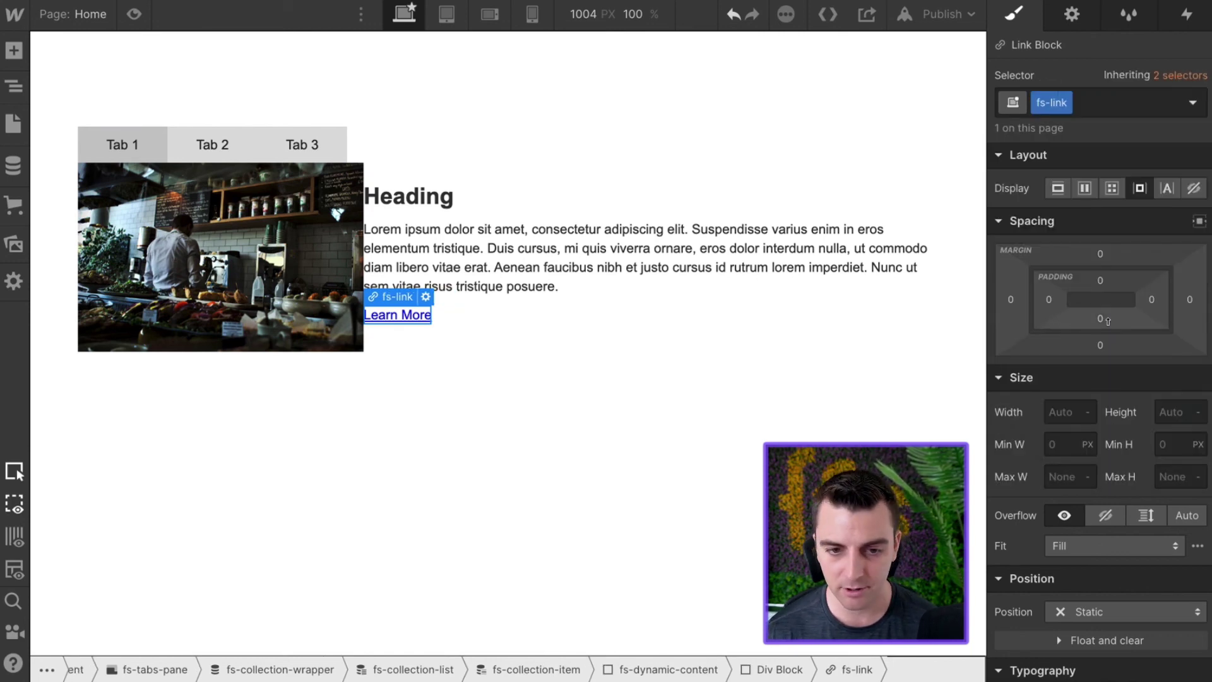
scroll(1089, 497, down, 5)
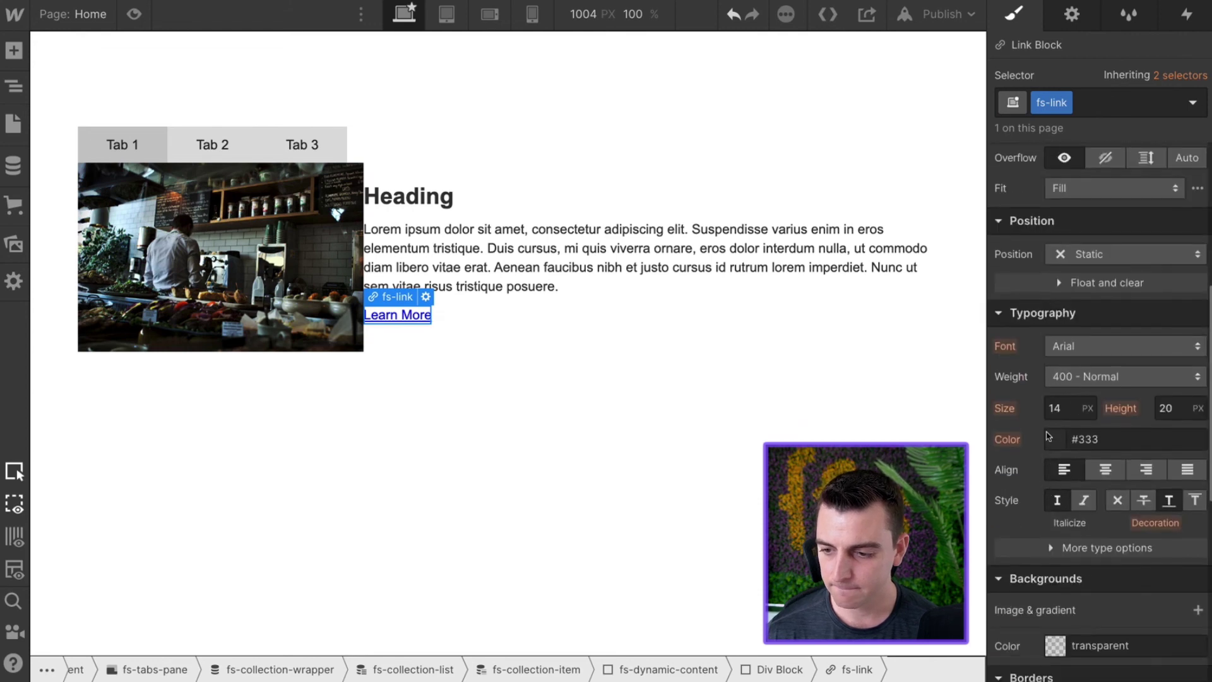
click(1049, 437)
drag(1154, 209, 1159, 160)
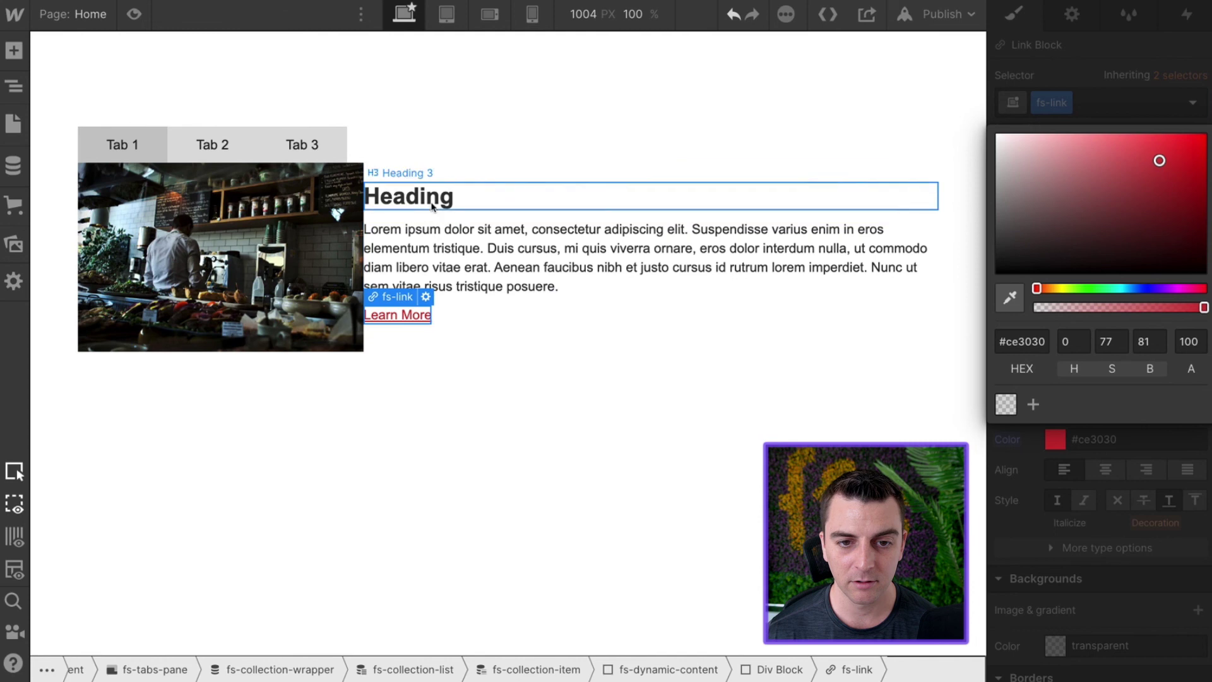
- Bind the paragraph to the collection's Description field and the heading to Name
click(422, 250)
click(1071, 14)
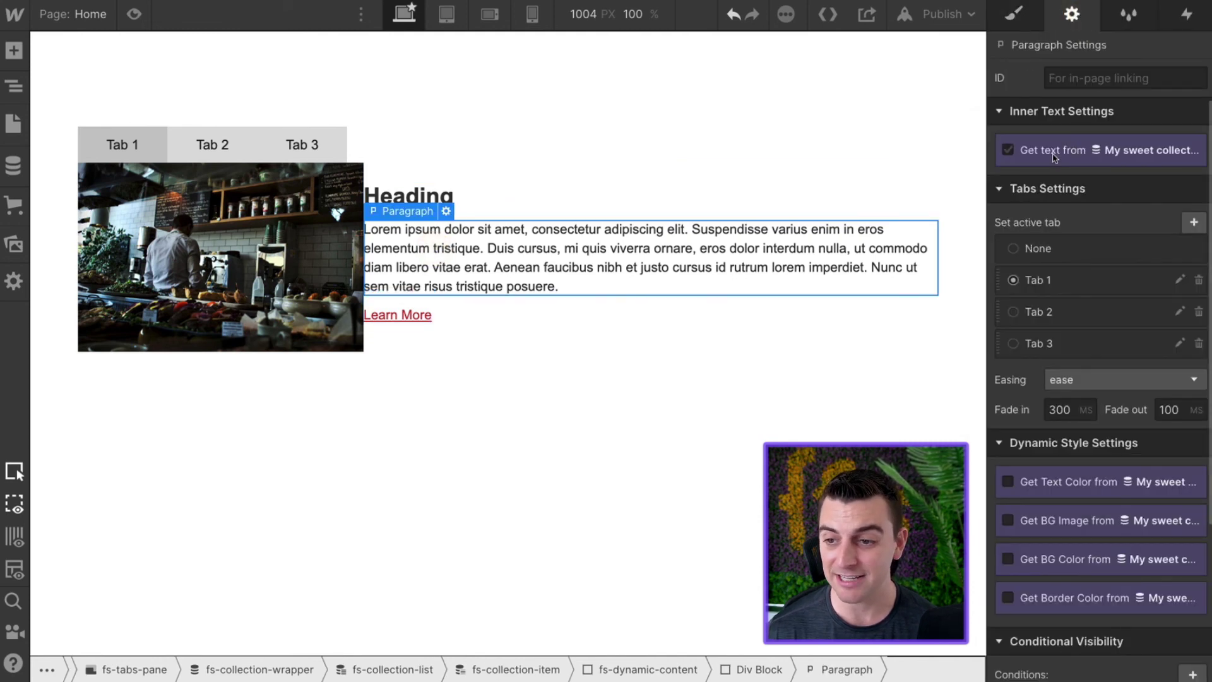
click(1052, 156)
click(1047, 174)
click(1073, 231)
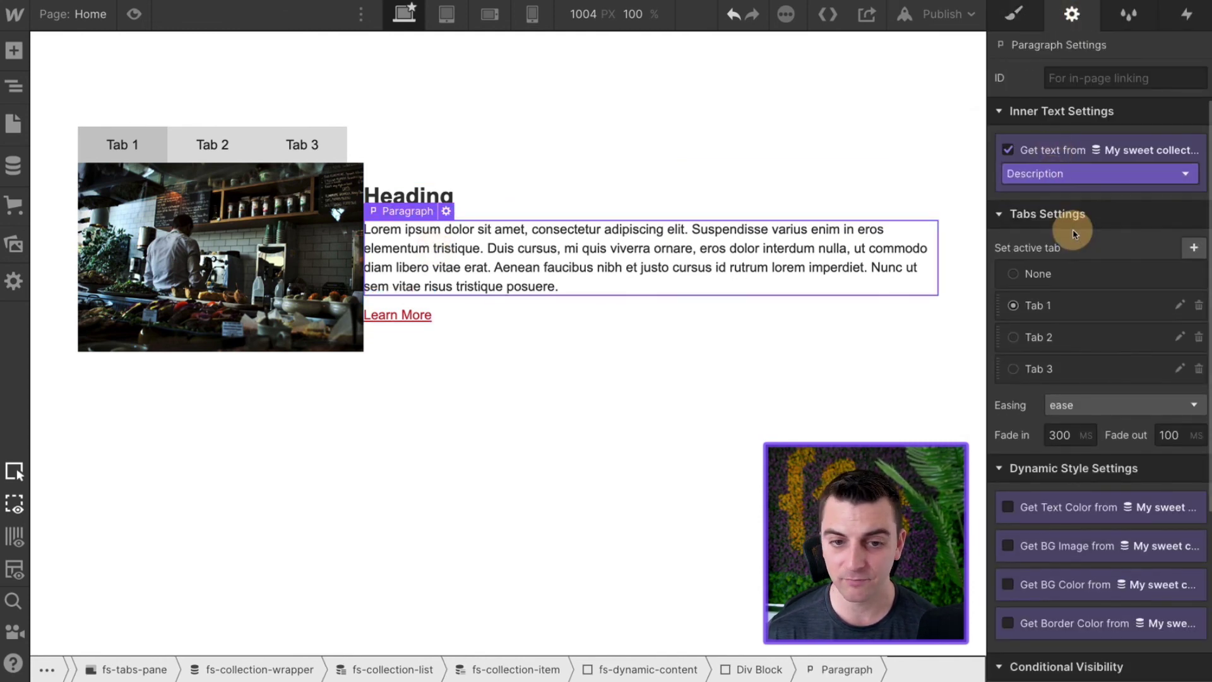
click(465, 195)
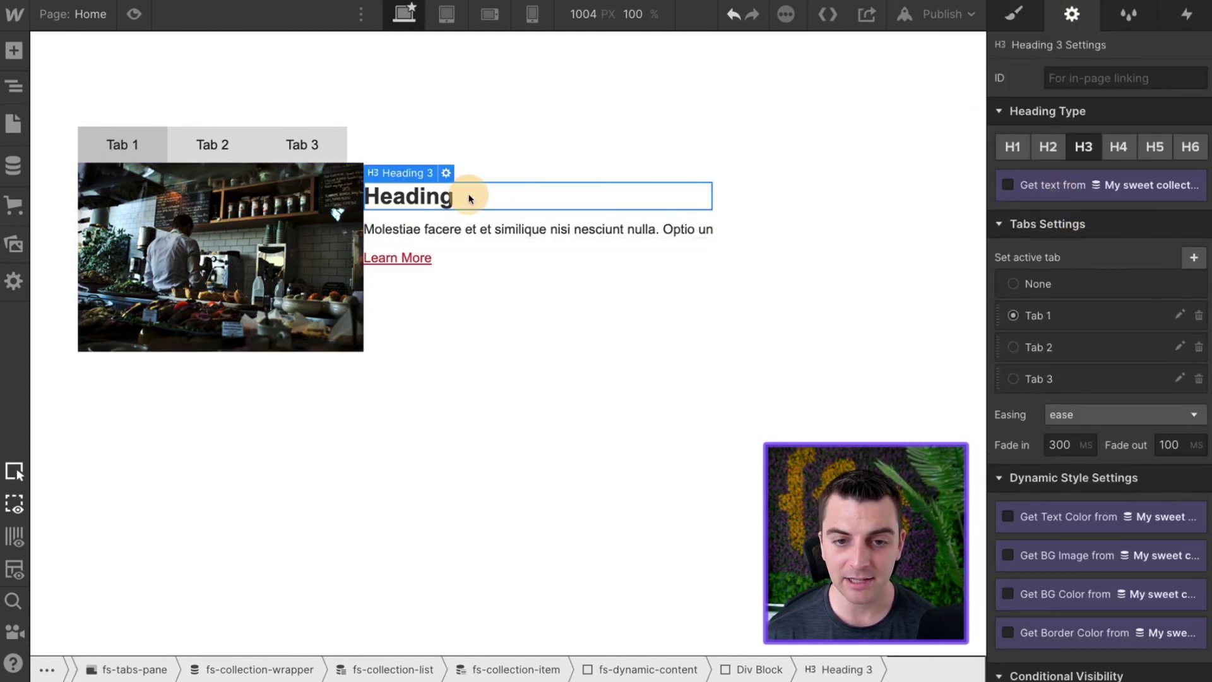
click(1046, 199)
click(1041, 207)
click(1020, 245)
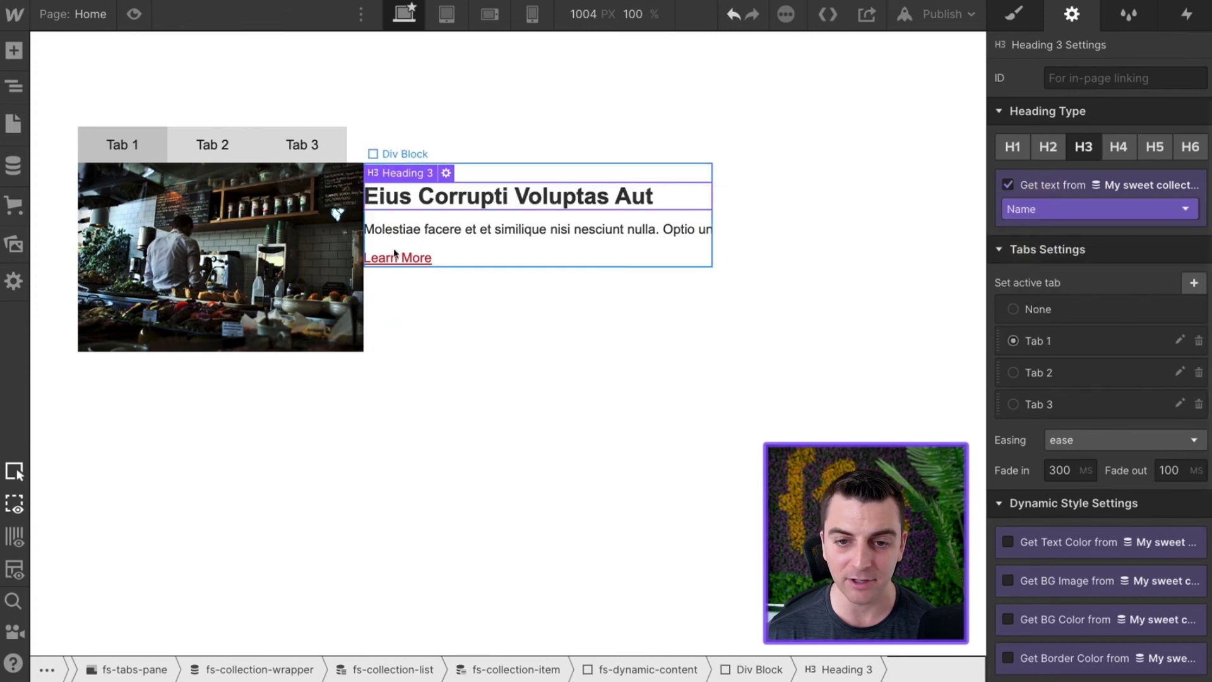
click(344, 249)
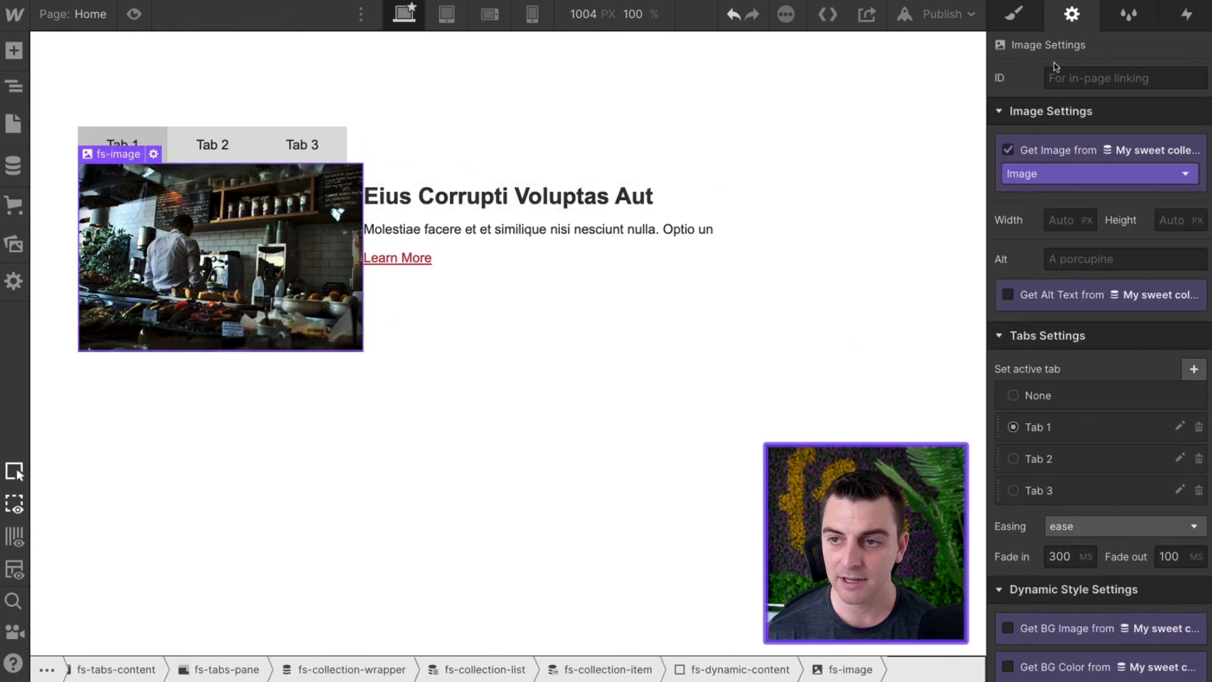
- Give the image a 50 px right margin
click(1016, 19)
click(1190, 392)
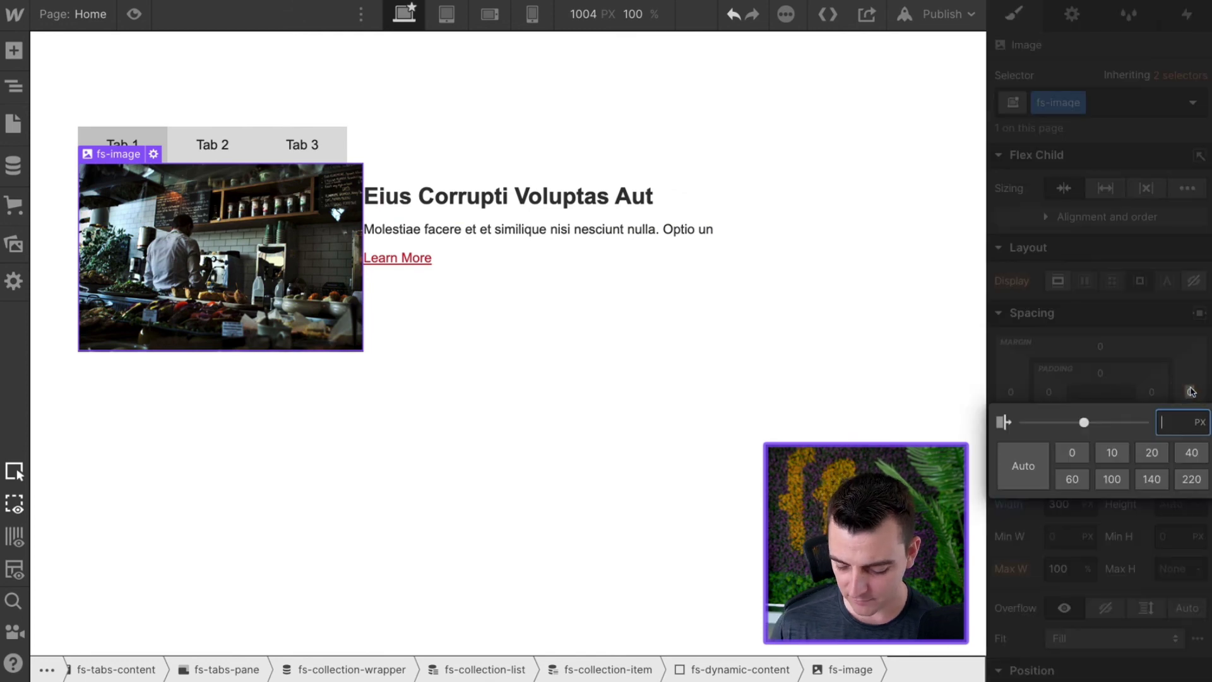
text(50)
key(Return)
- Vertically centre the text beside the image and pad fs-dynamic-content 50 px on every side
click(388, 276)
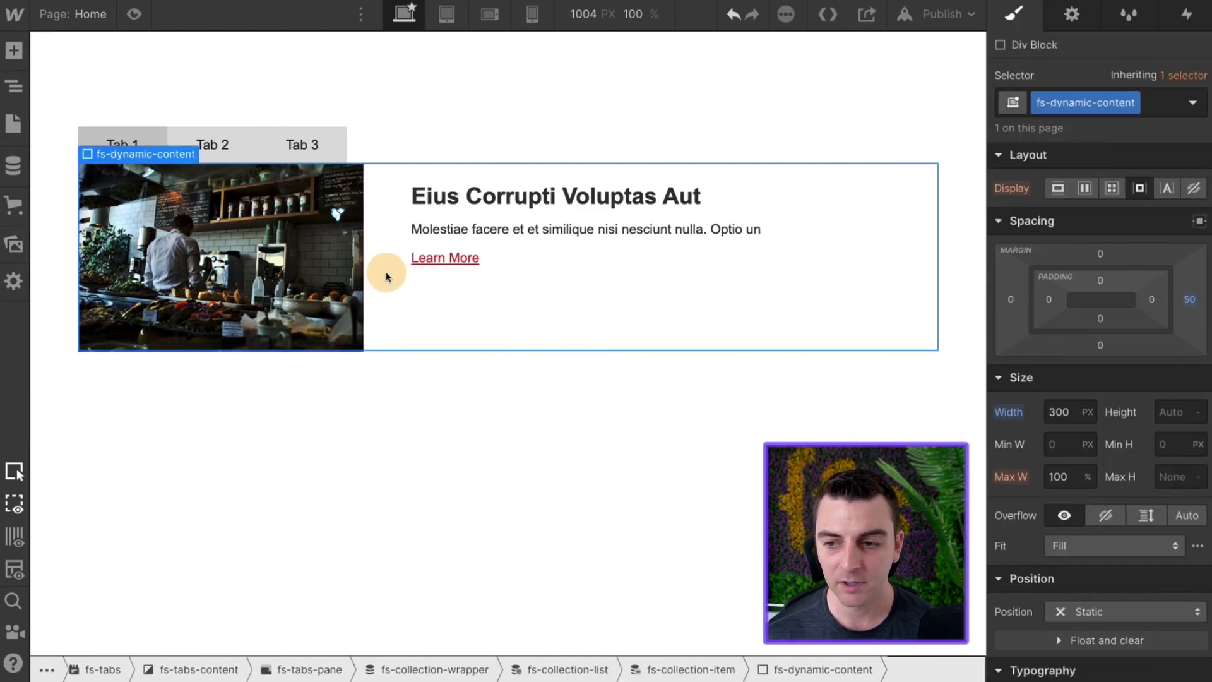
click(1094, 257)
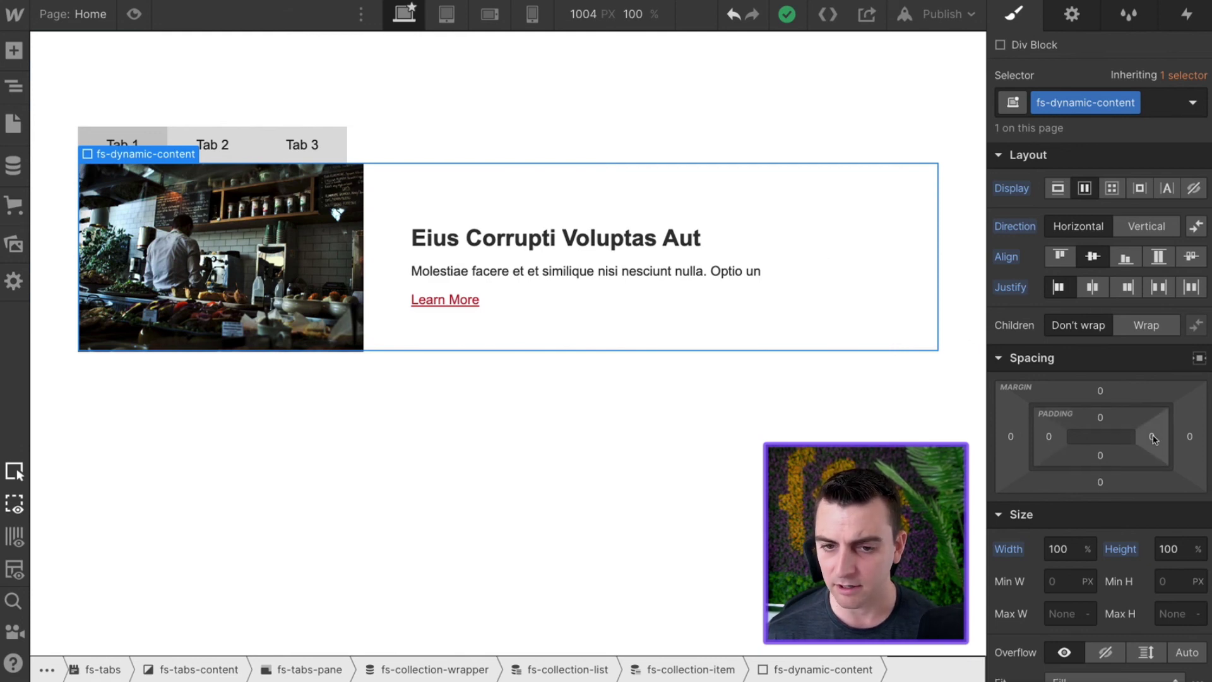
drag(1153, 439, 1106, 440)
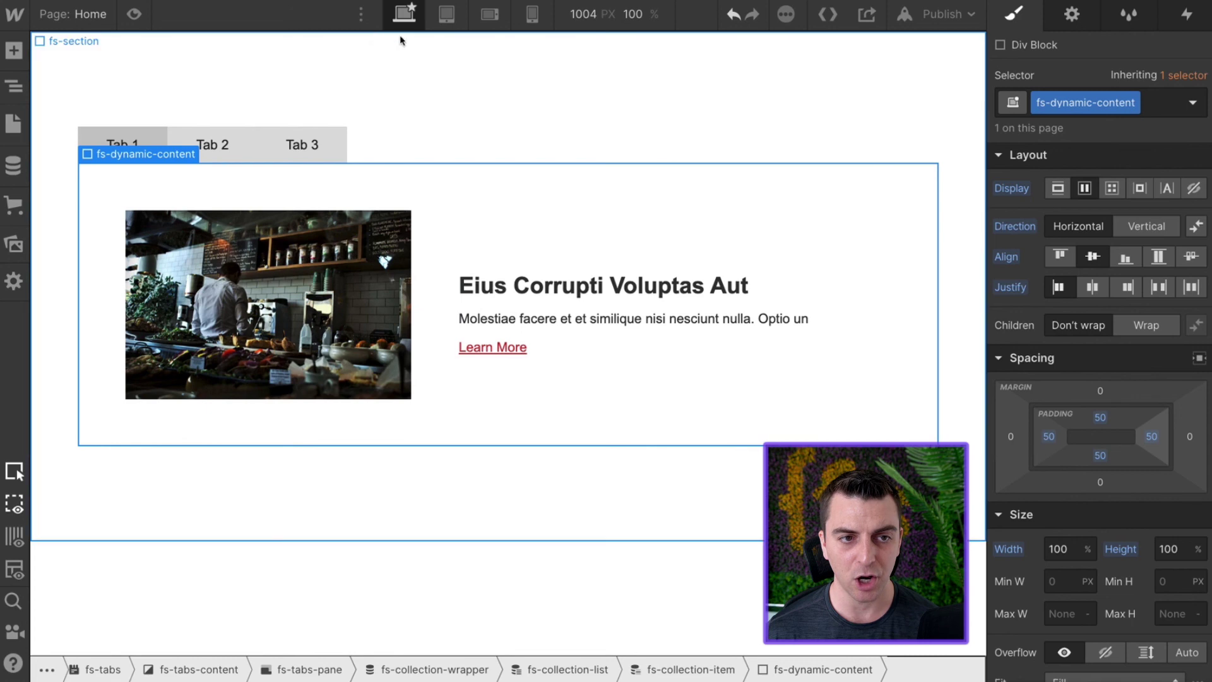
click(133, 14)
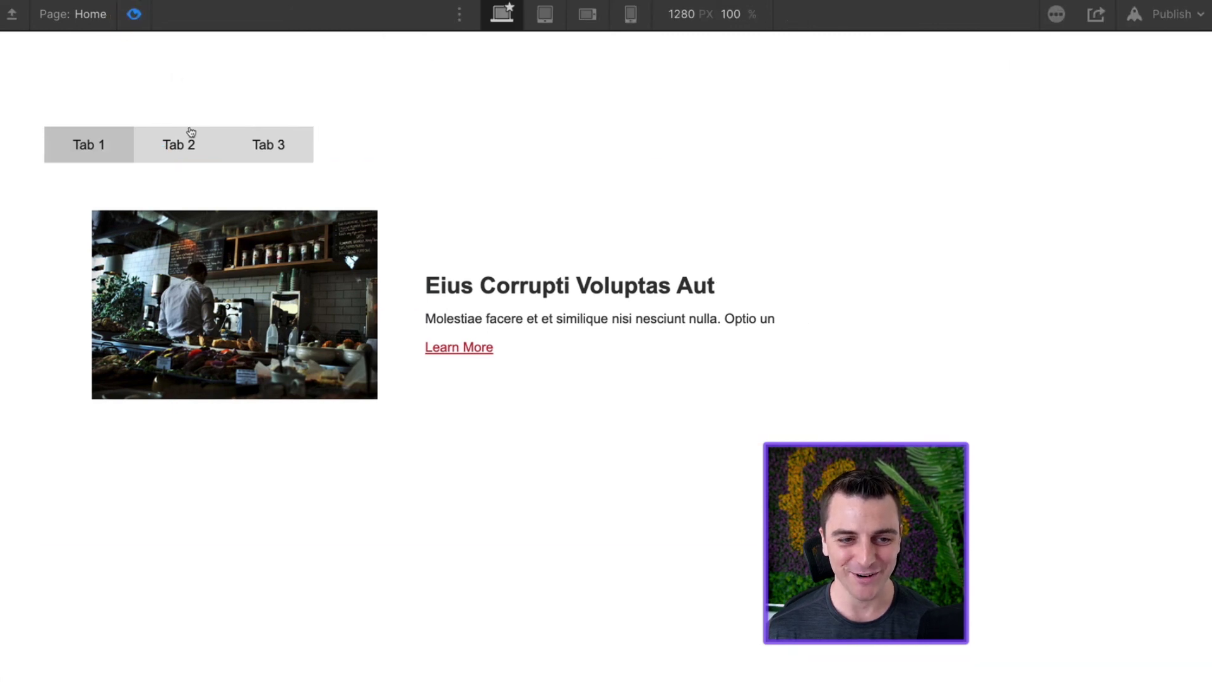
click(192, 133)
click(262, 143)
click(162, 149)
click(123, 148)
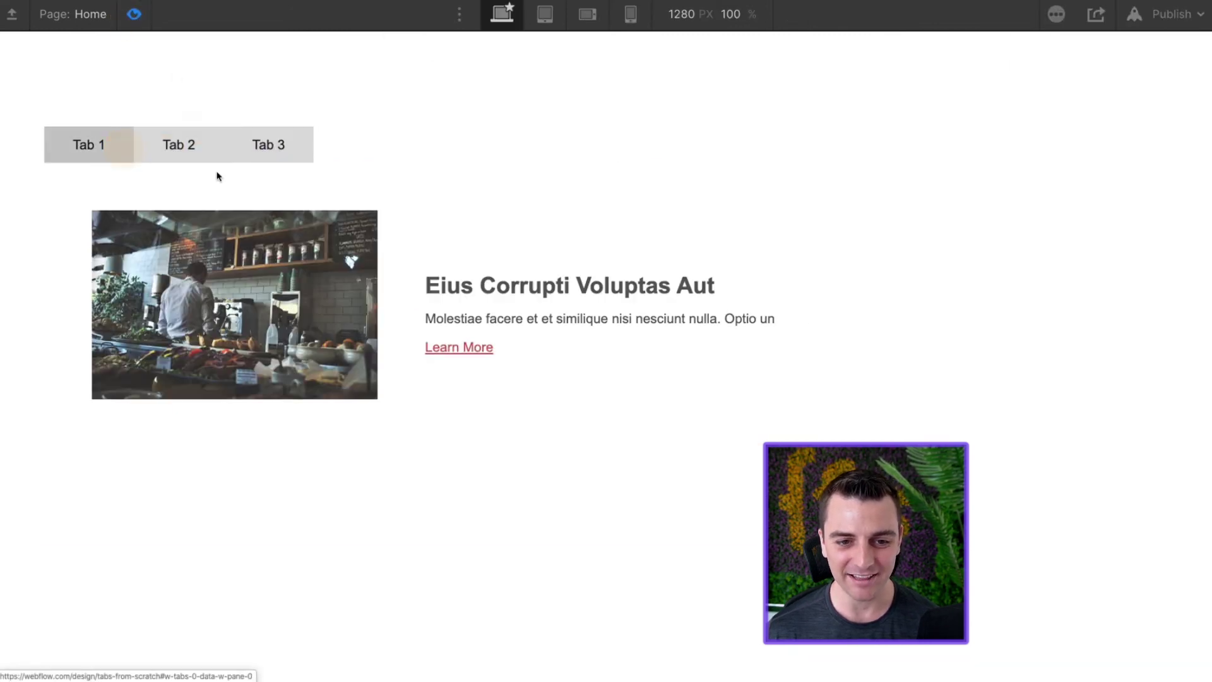
click(200, 146)
click(267, 145)
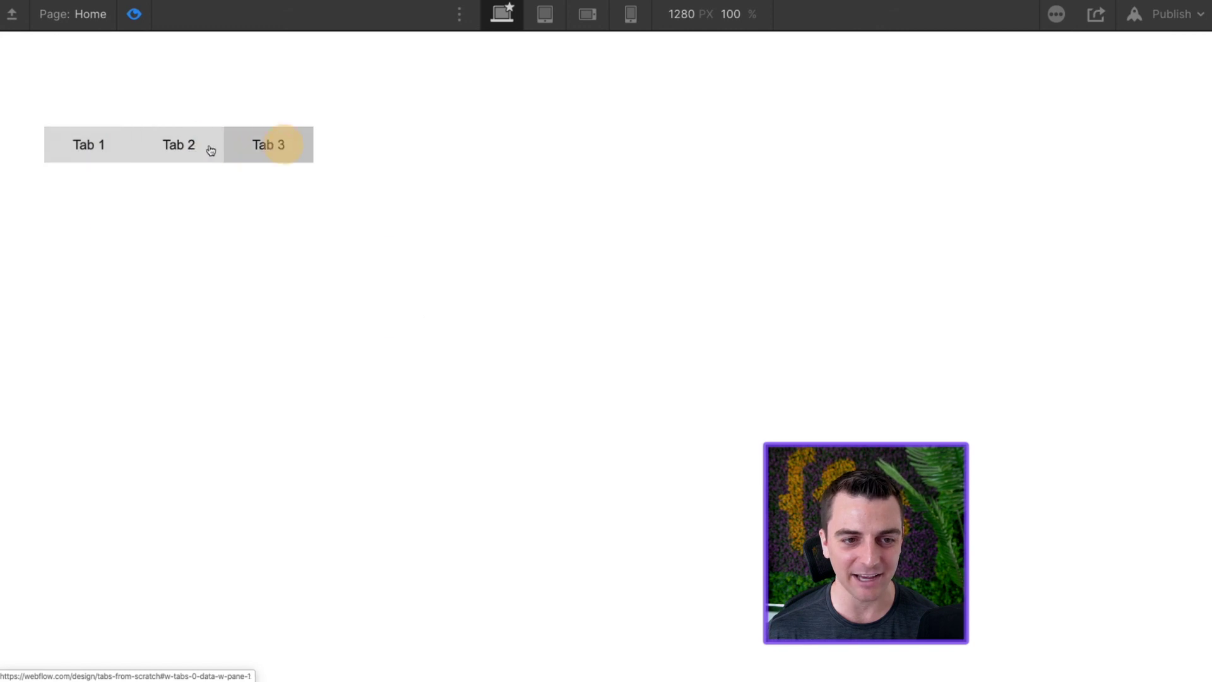
click(189, 150)
click(82, 148)
click(134, 14)
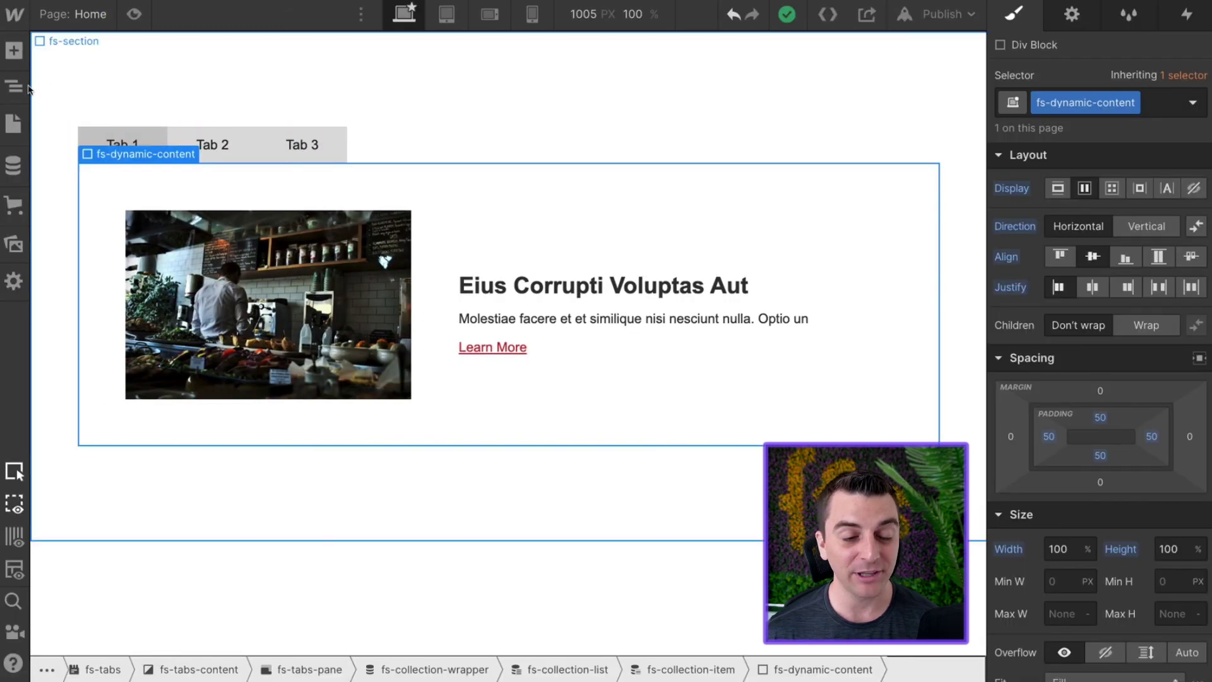
click(14, 86)
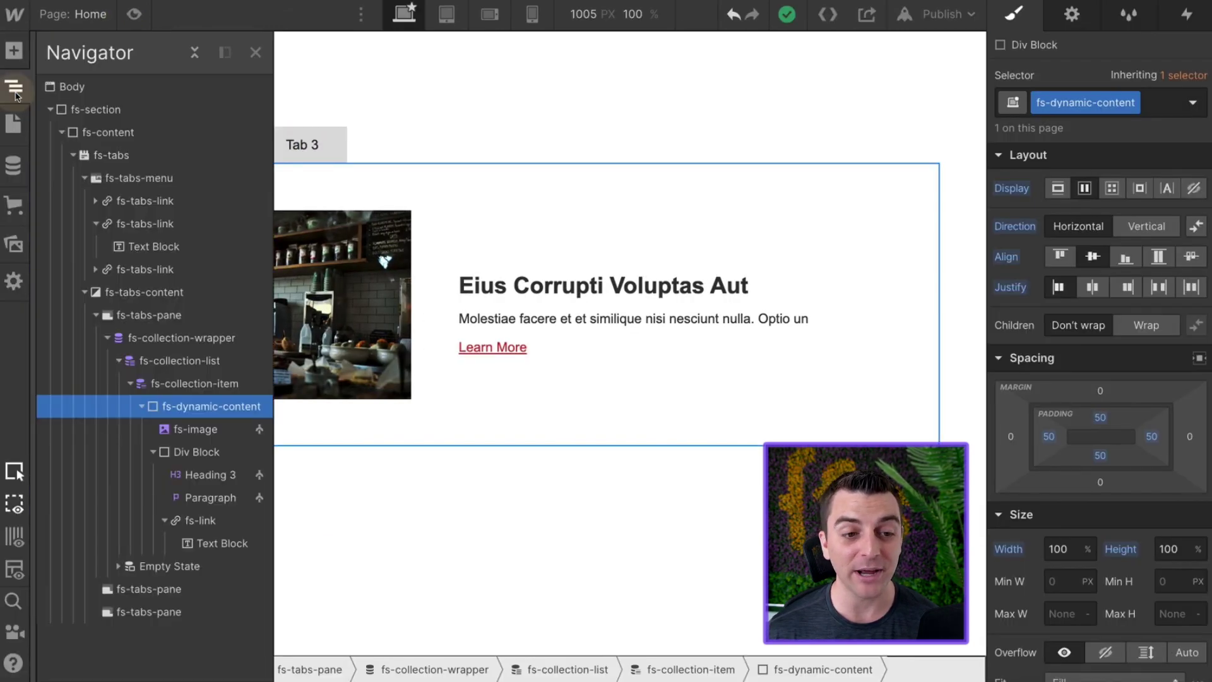
- Inspect the three tab panes in the Navigator, ending on the third pane's dynamic content
click(108, 338)
click(166, 341)
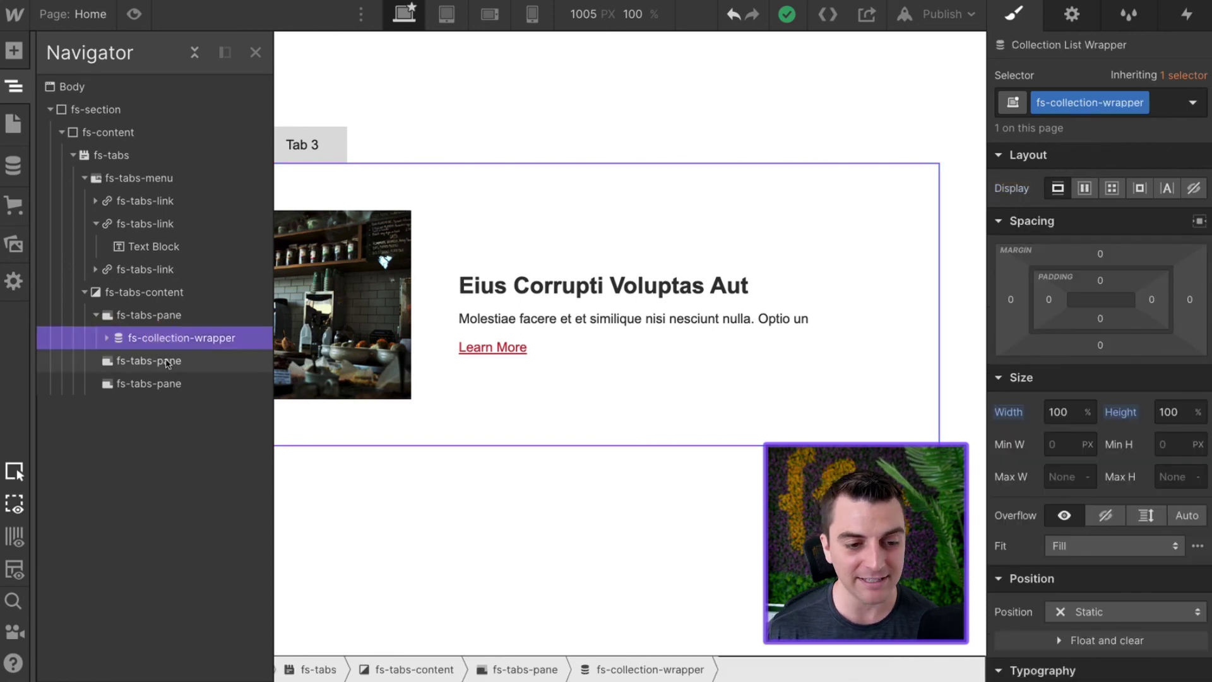
click(166, 362)
click(155, 383)
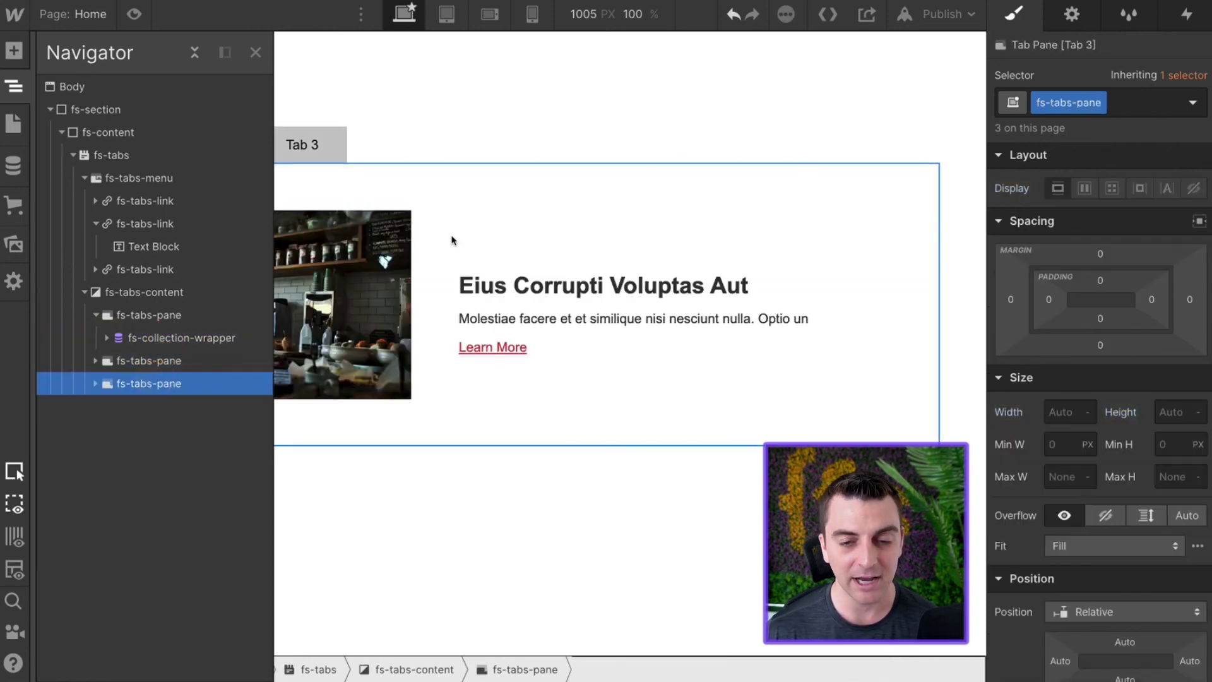
click(521, 200)
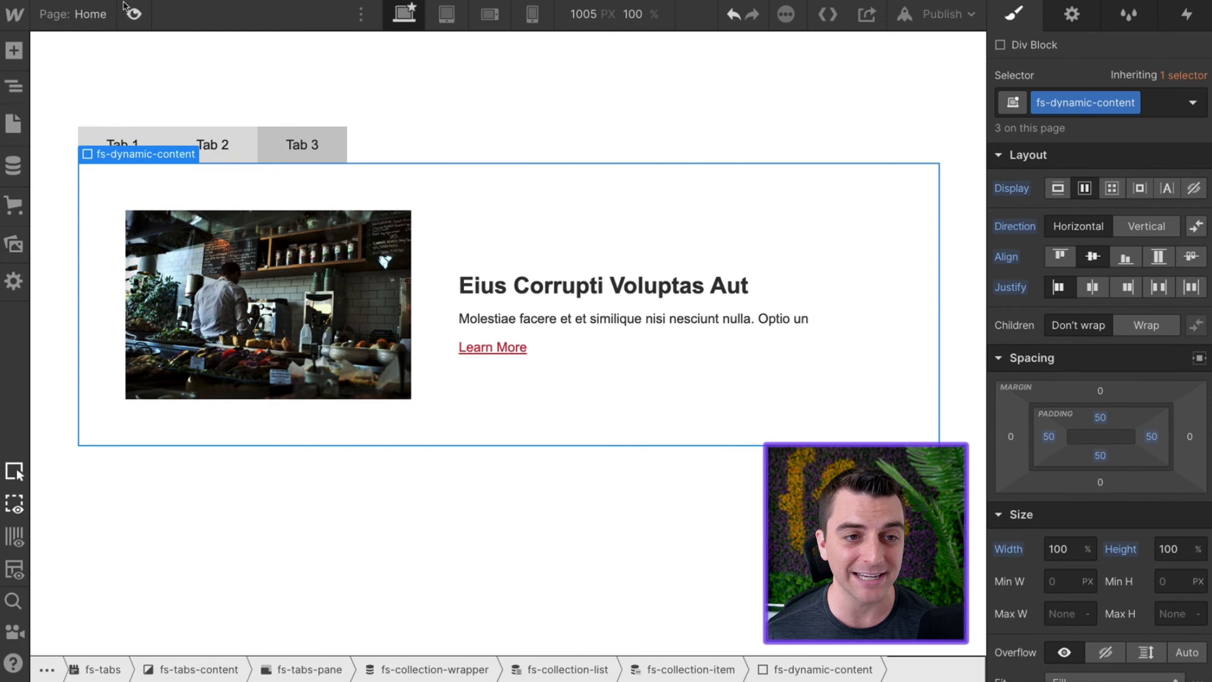
- Preview the page, switching between Tabs 1, 2 and 3, then return to the Designer
click(128, 11)
click(97, 146)
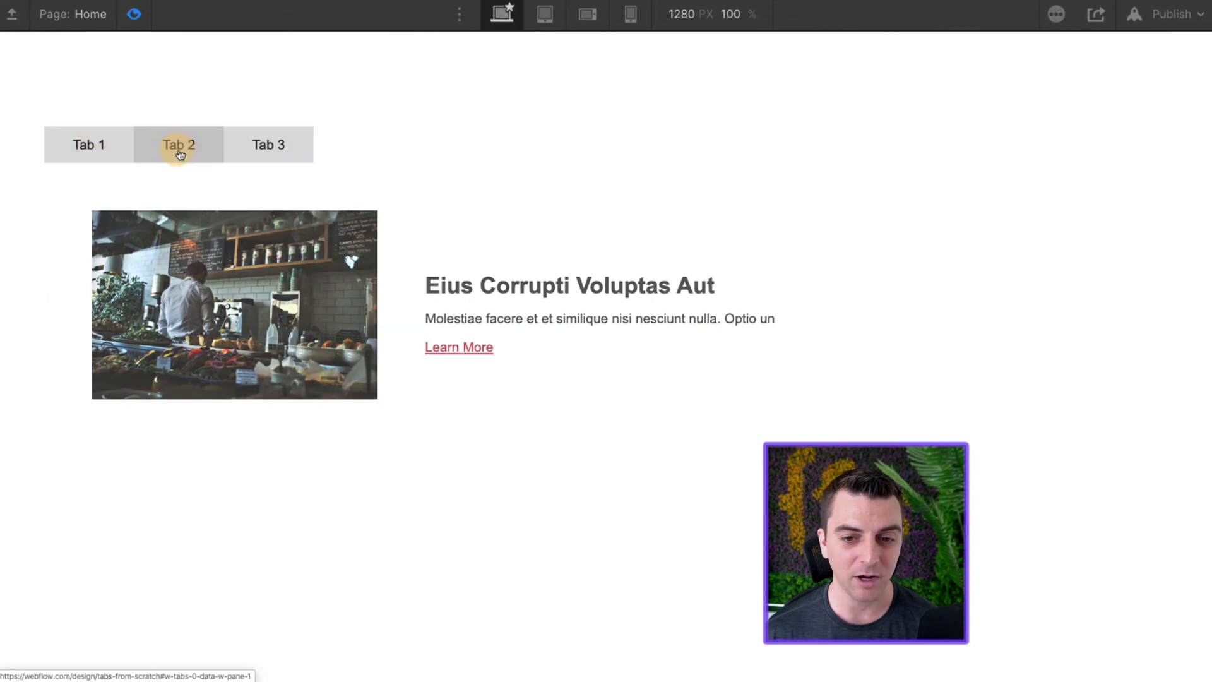
click(259, 152)
click(189, 153)
click(119, 149)
click(168, 155)
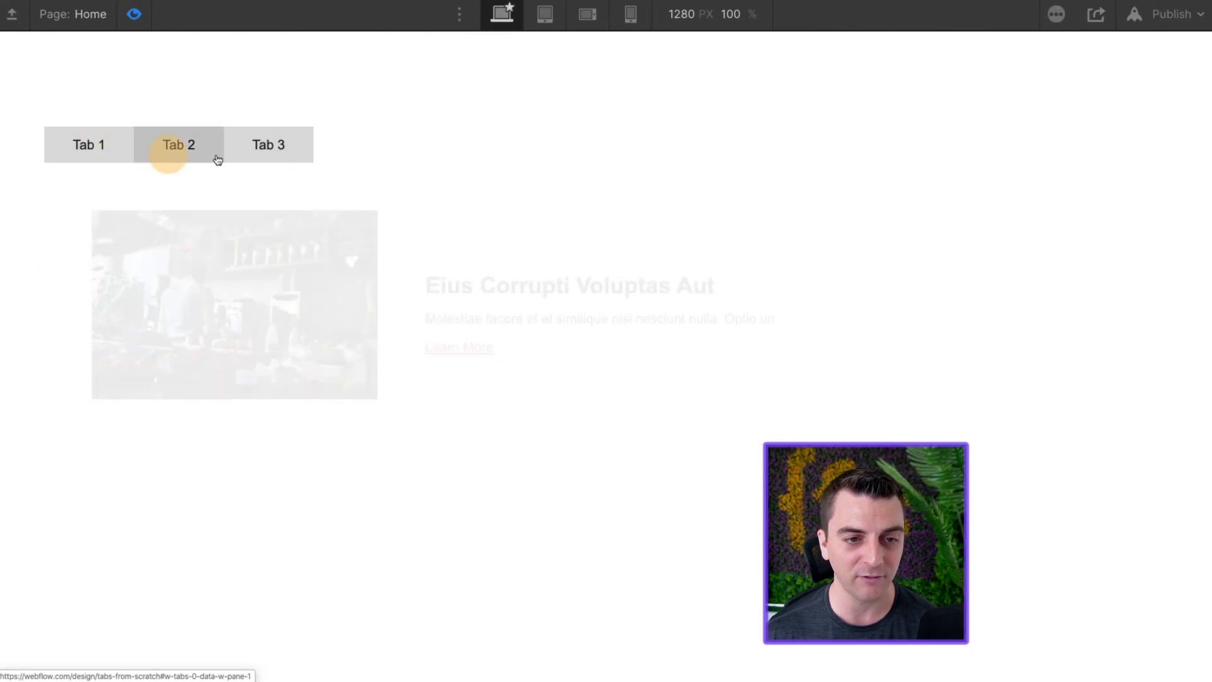
click(265, 147)
click(186, 157)
click(82, 154)
click(136, 14)
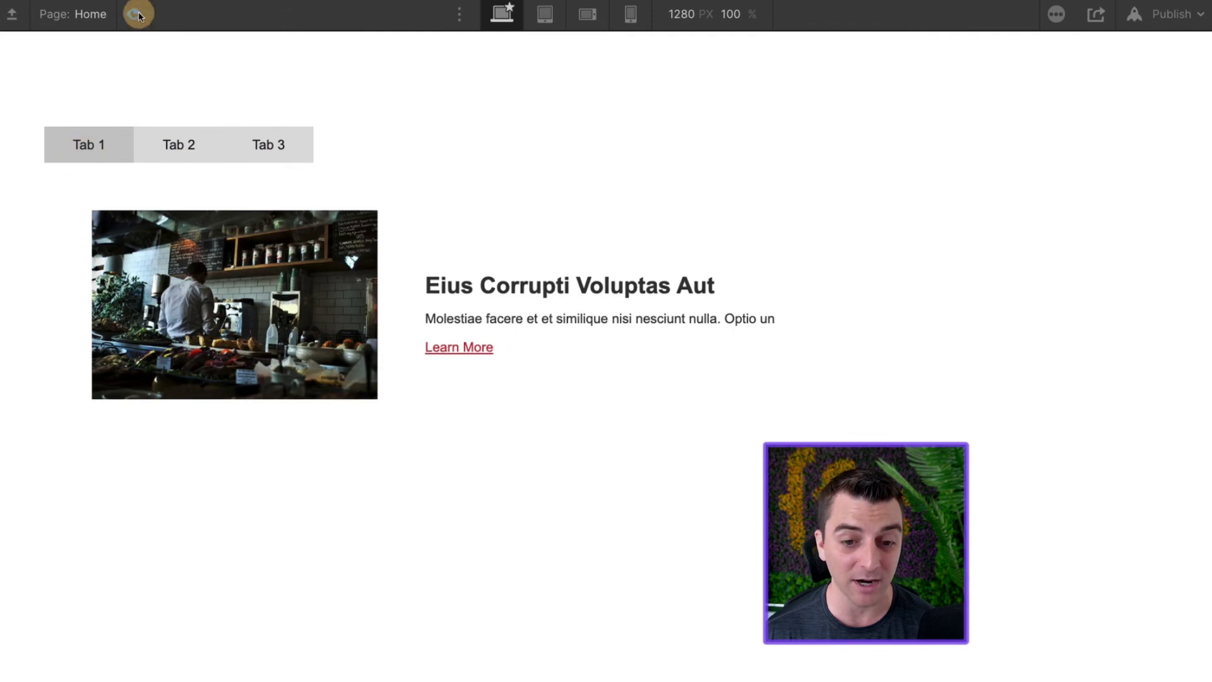
click(5, 88)
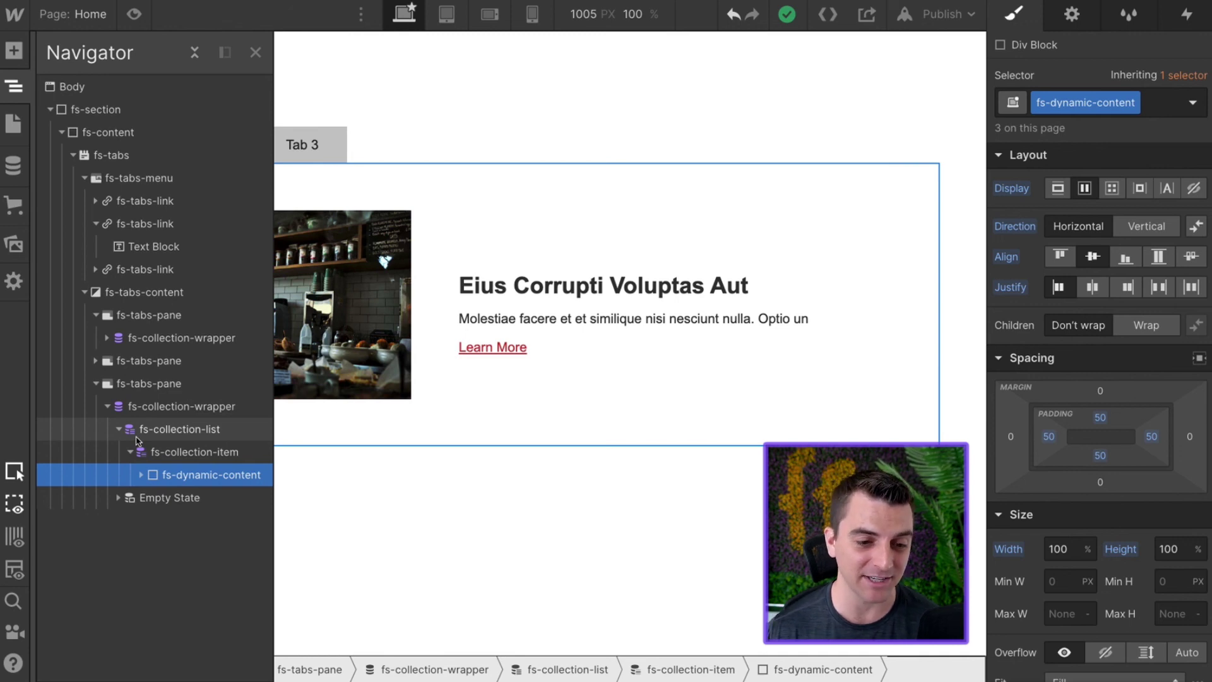
- Delete the third tab pane's fs-collection-wrapper
click(107, 406)
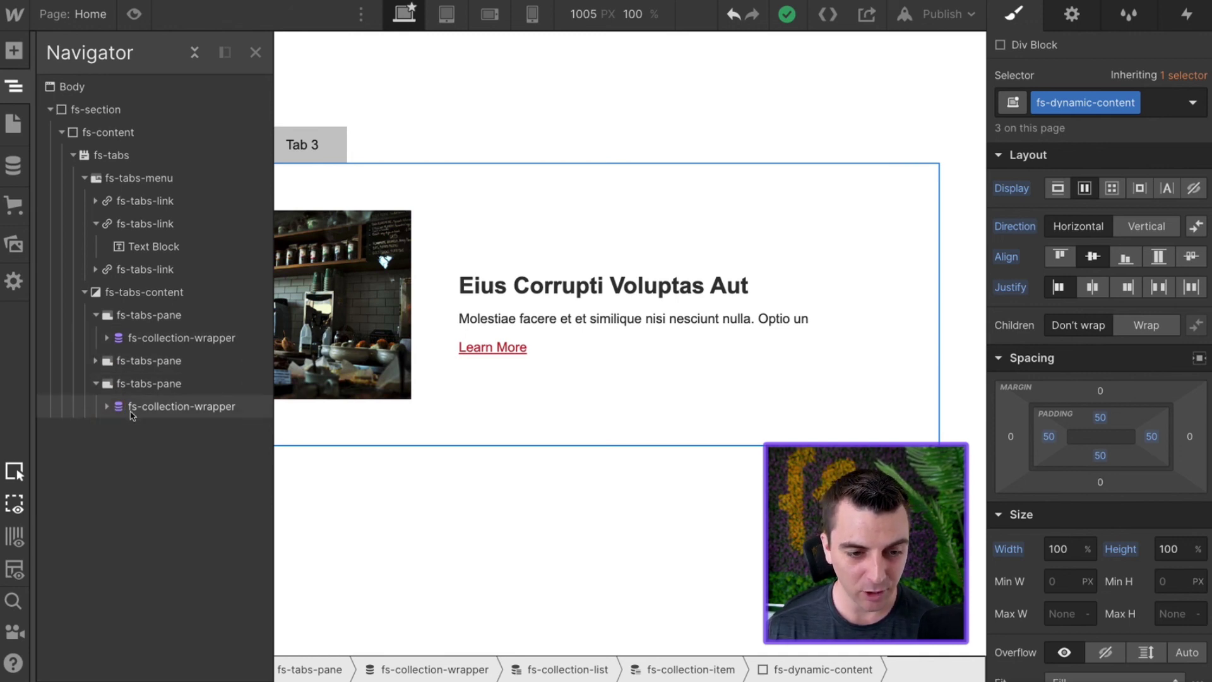
click(132, 407)
key(Delete)
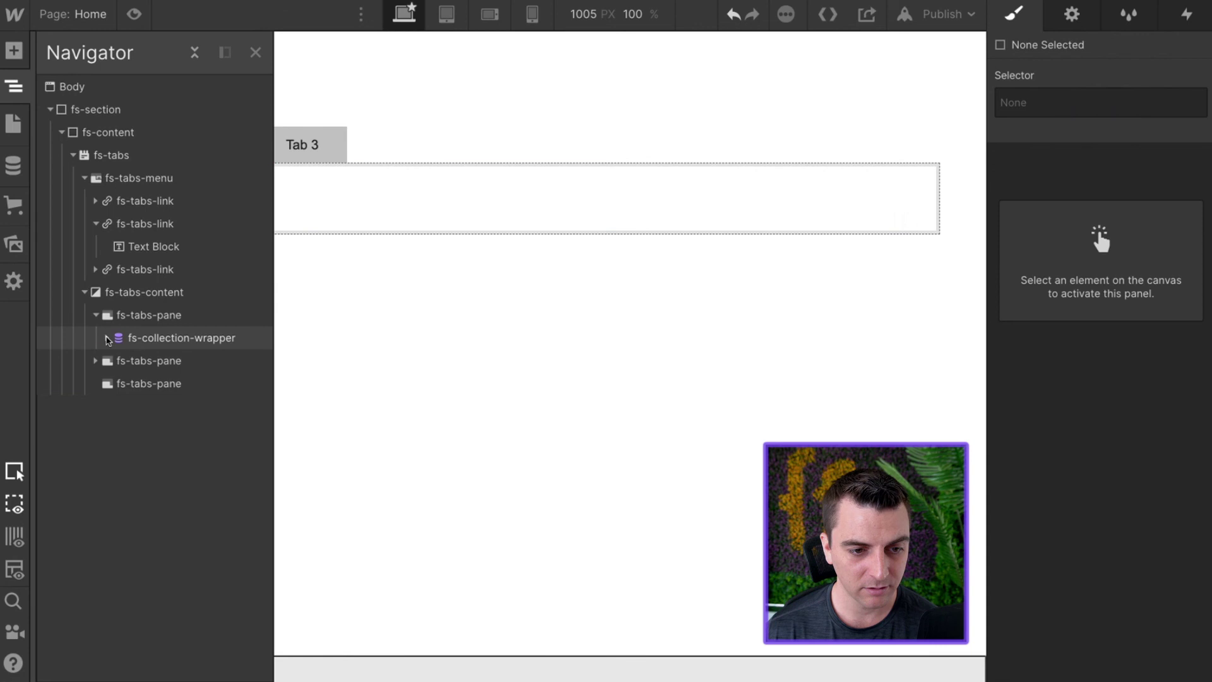
- Expand the second tab pane's structure and stop the image pulling from the collection
click(108, 337)
click(107, 338)
click(95, 361)
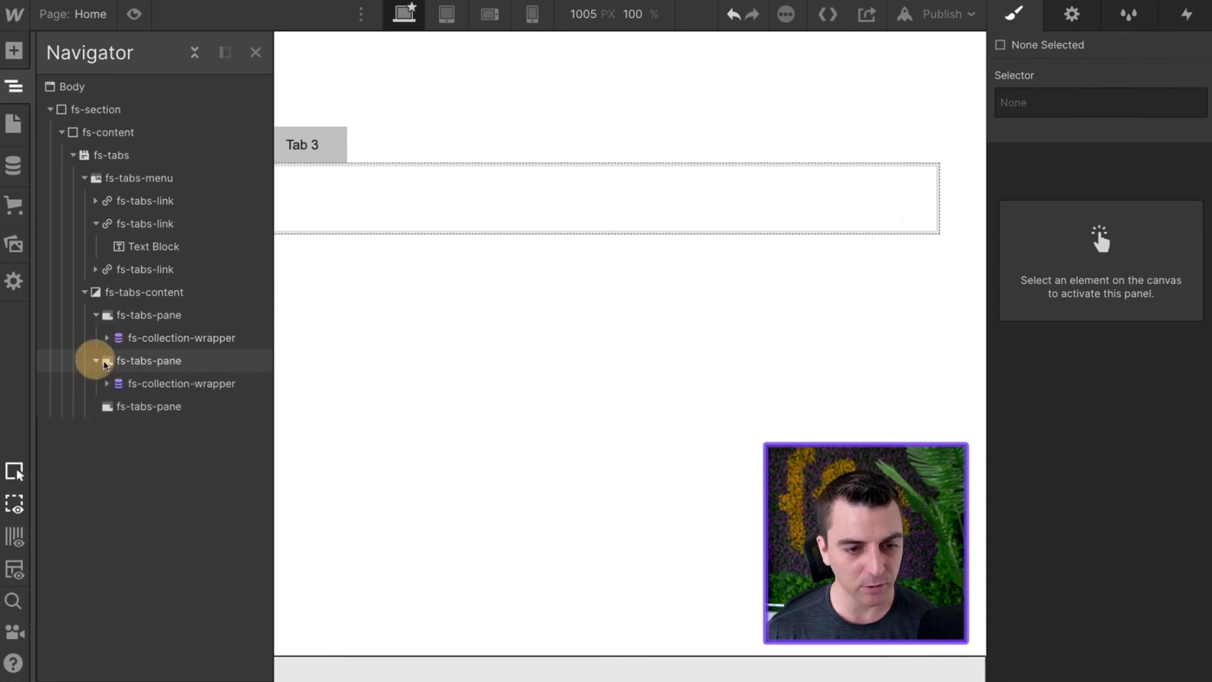
click(115, 382)
click(106, 383)
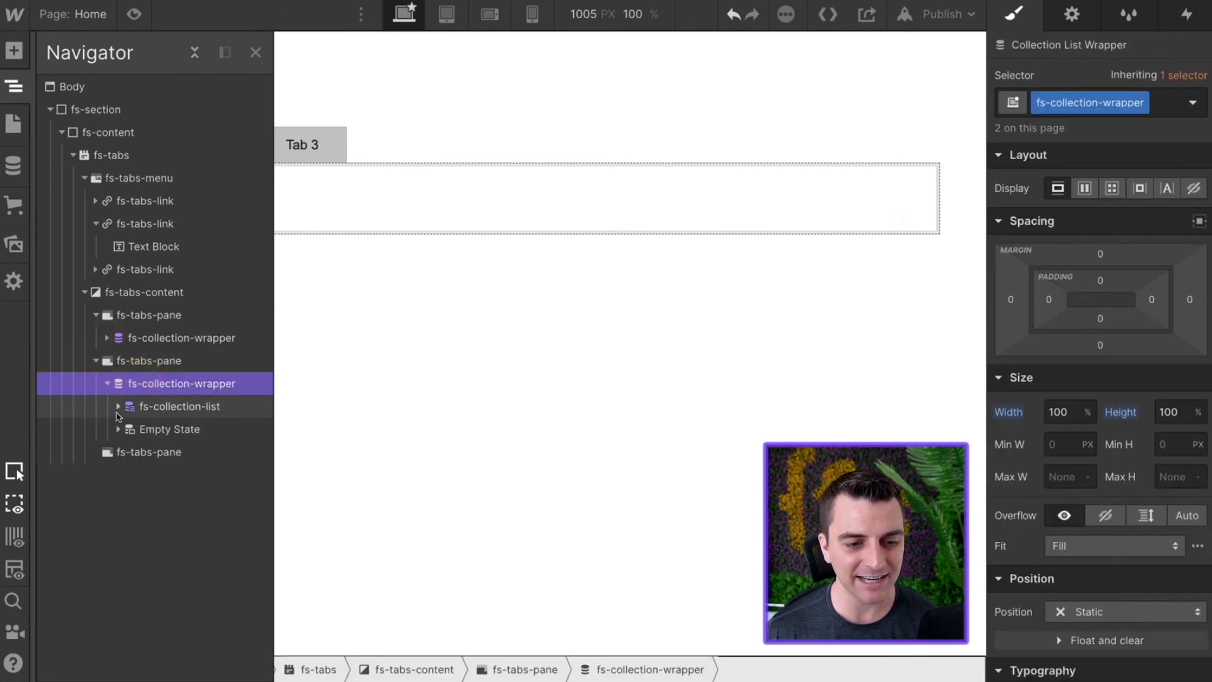
click(119, 406)
click(130, 430)
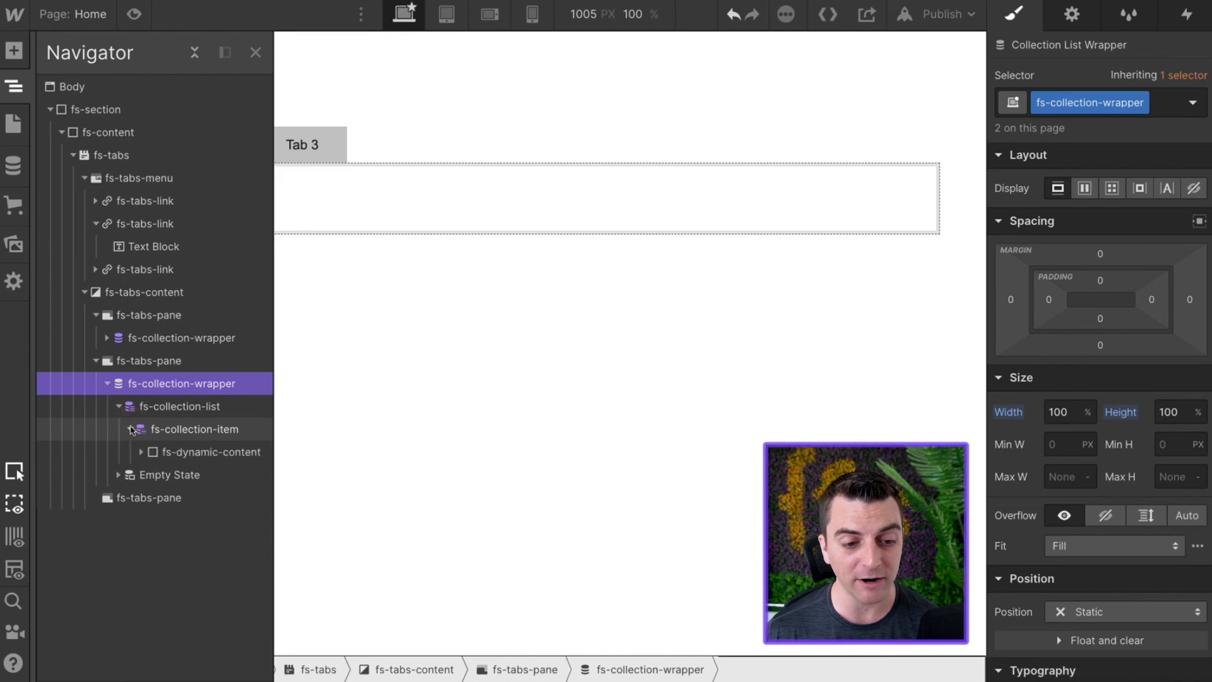
click(142, 452)
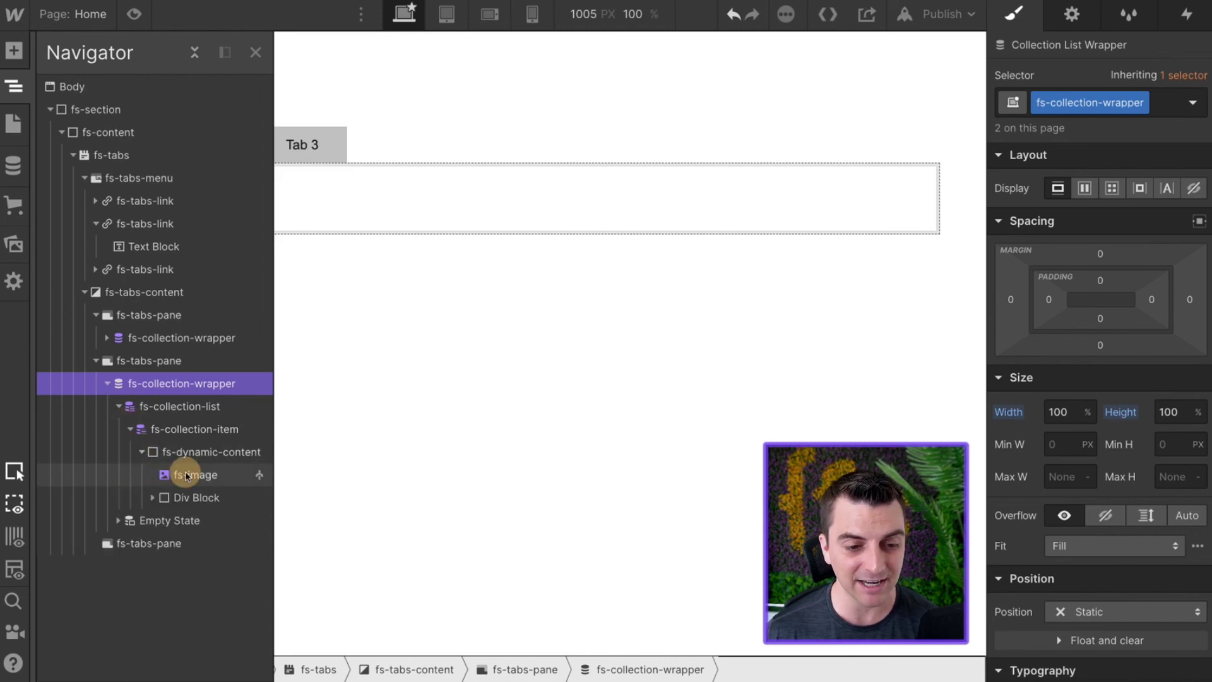
click(186, 474)
click(1071, 14)
click(1007, 149)
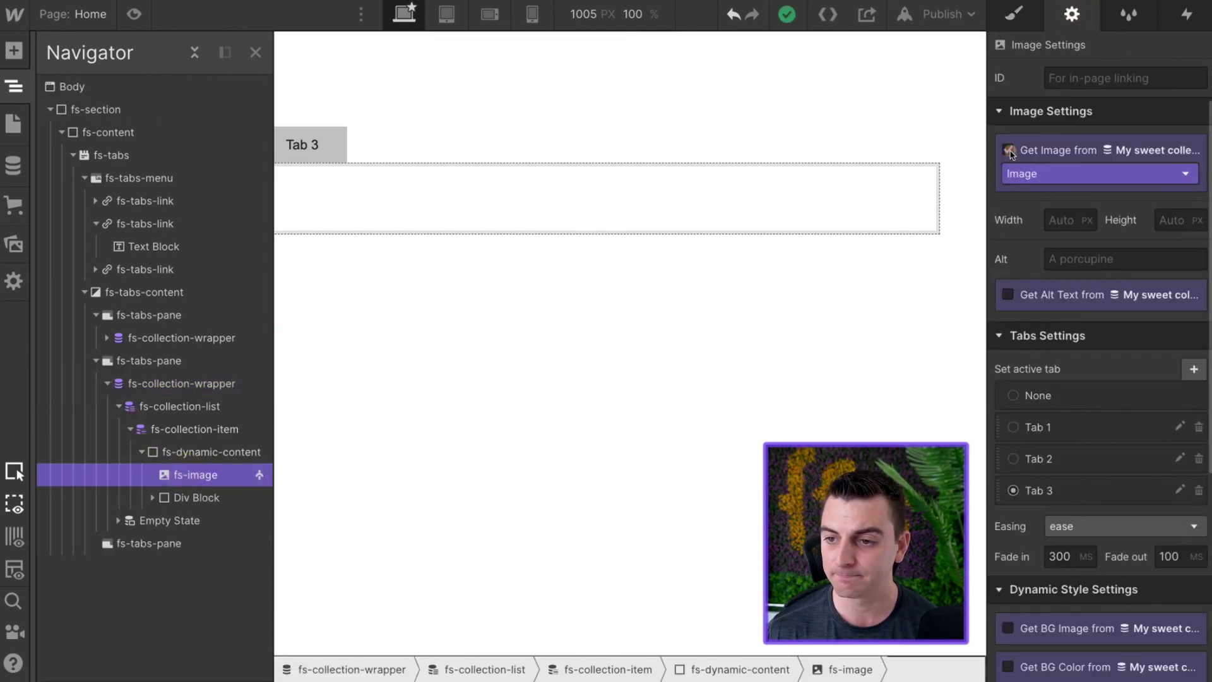
- Unlink the second tab's paragraph and Heading 3 text from the collection
click(152, 497)
click(189, 543)
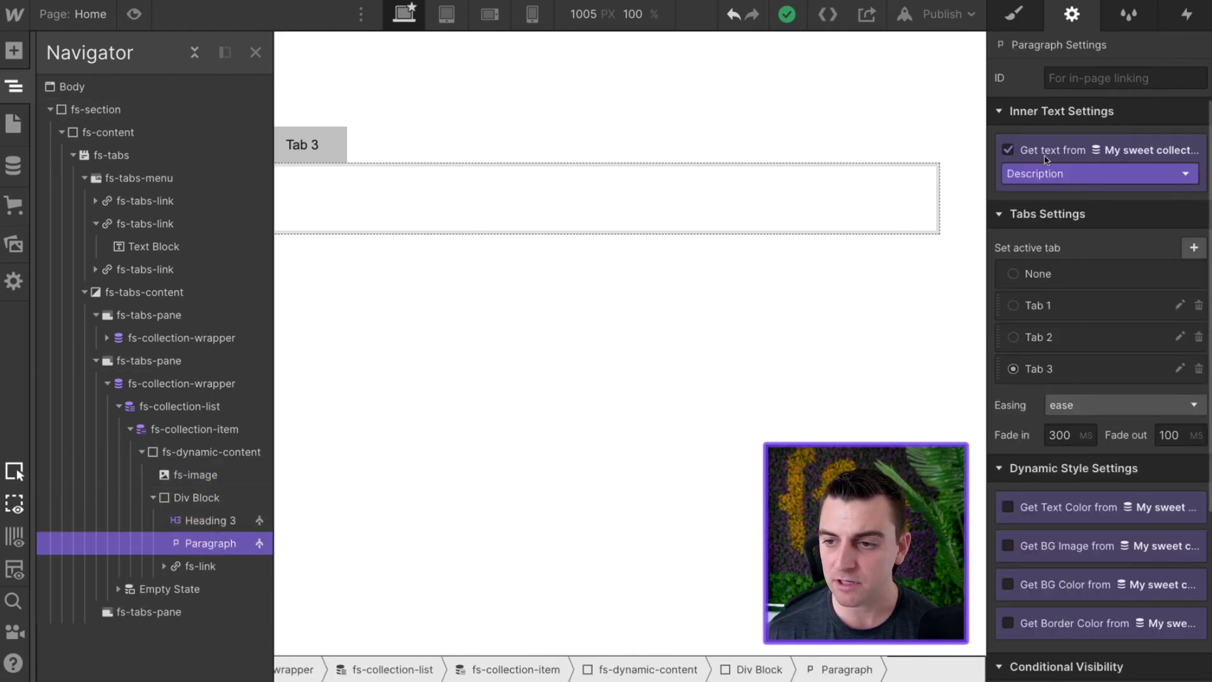
click(1008, 149)
click(191, 522)
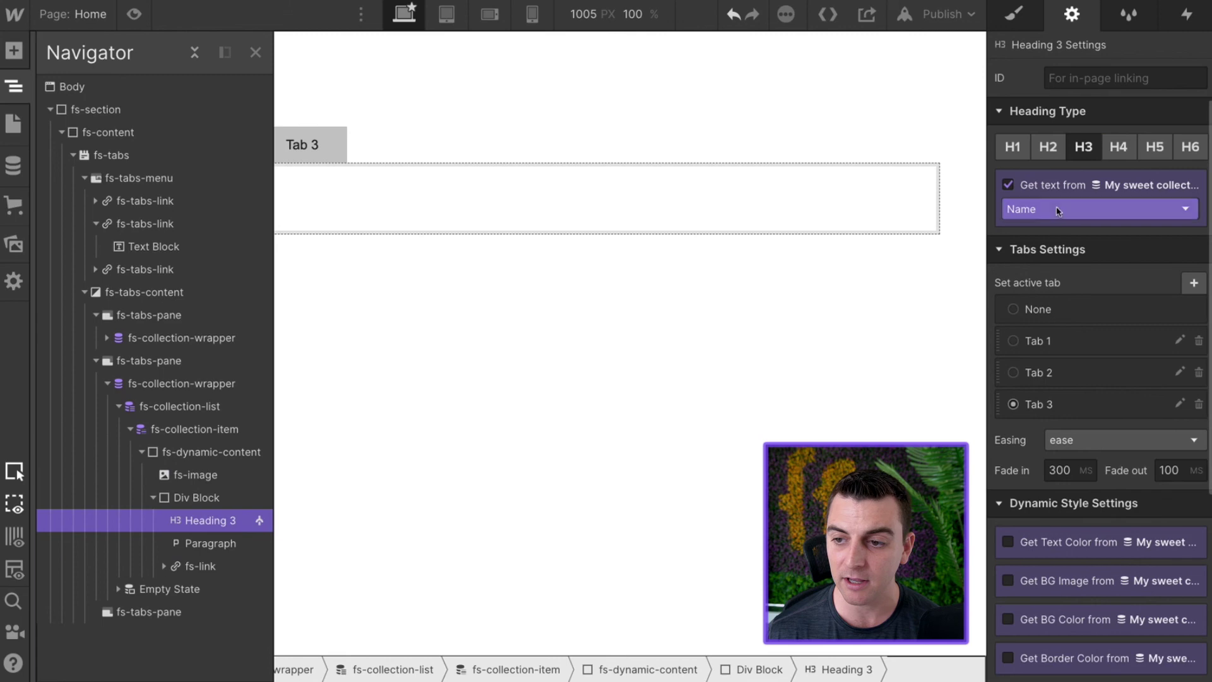
click(1042, 184)
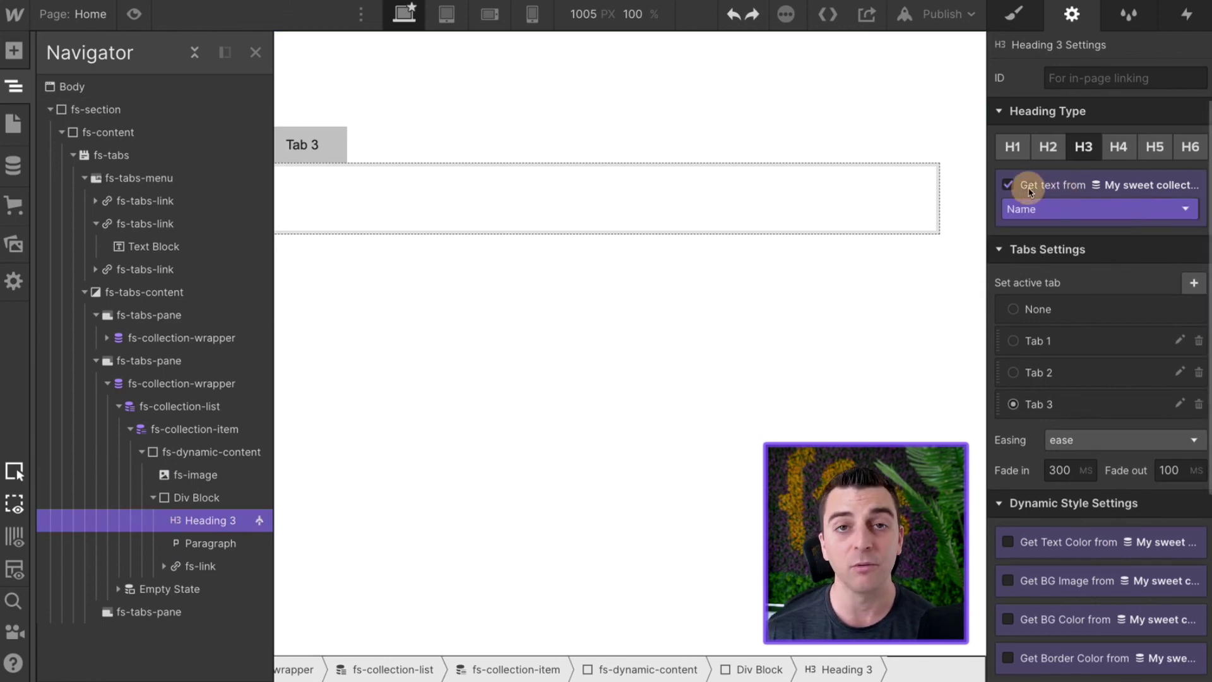
click(1029, 186)
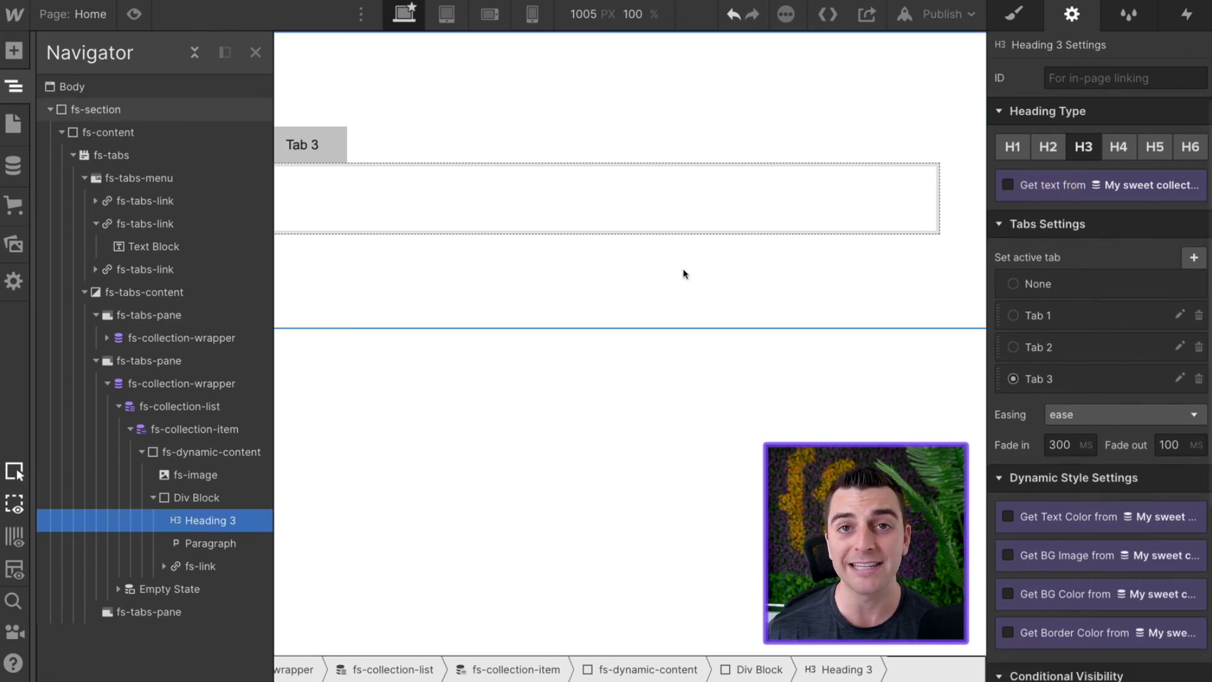
click(164, 566)
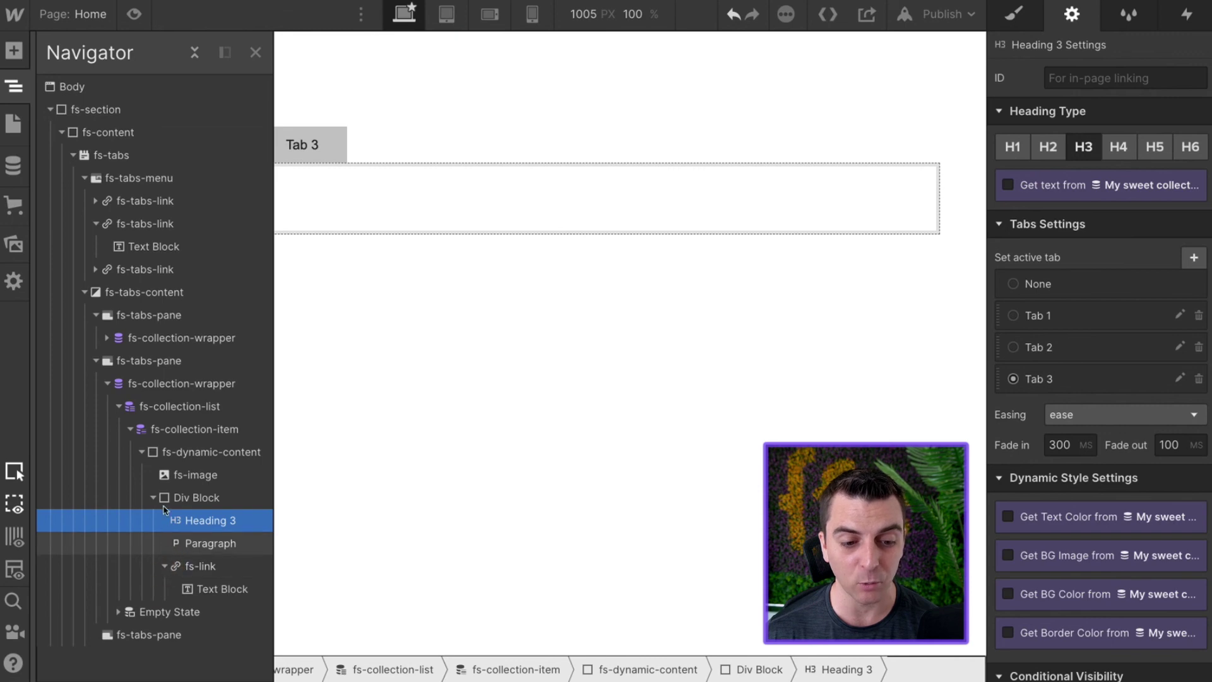
click(142, 452)
- Move the content block under the second pane, delete the empty wrapper, and paste a copy into the third pane
drag(165, 454, 145, 388)
click(146, 412)
key(Delete)
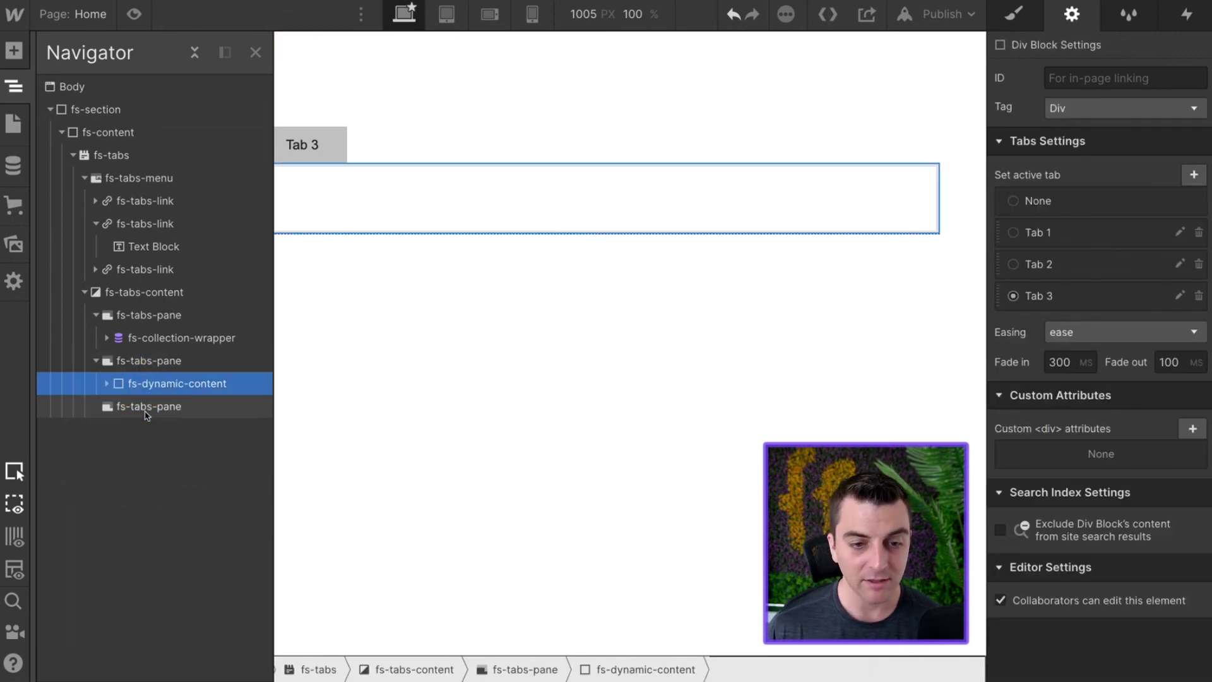
key(ctrl+c)
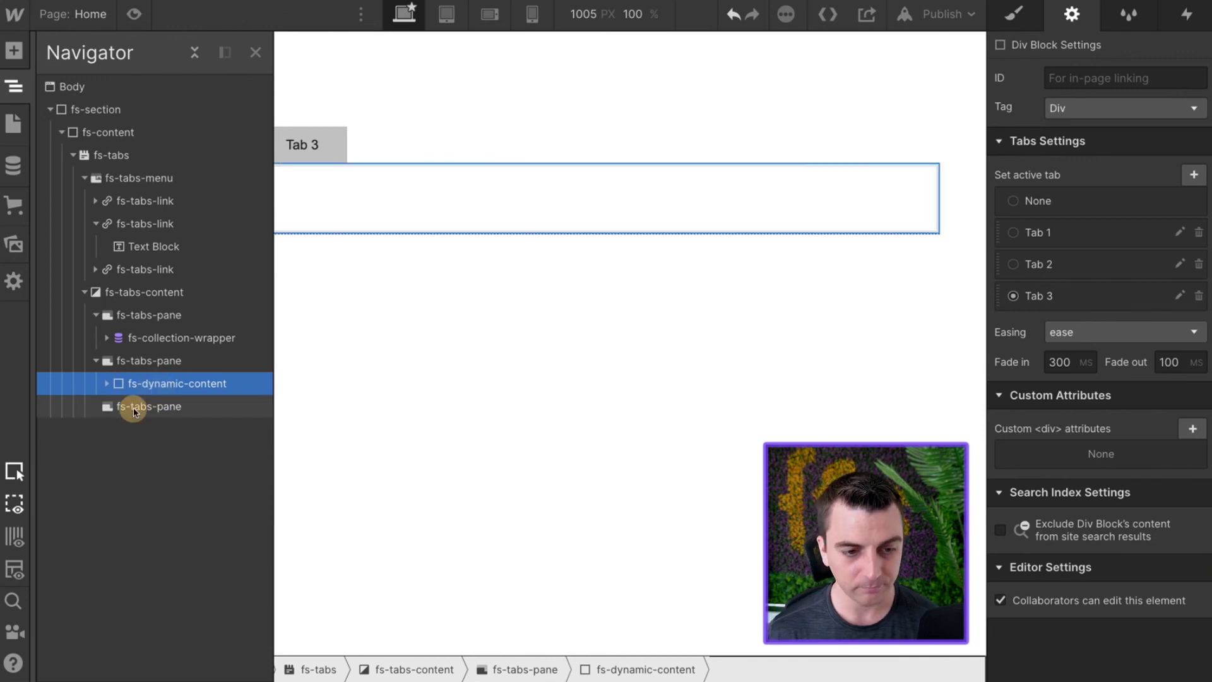
click(208, 412)
key(ctrl+v)
click(175, 435)
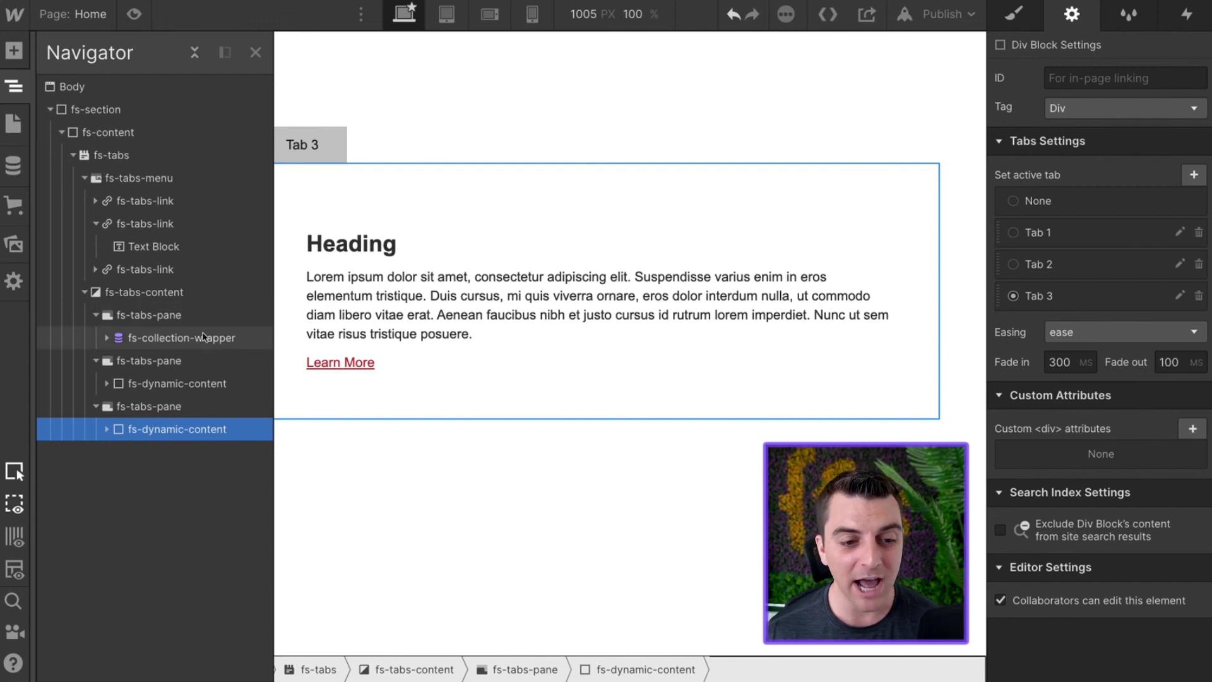
- Expand the first pane's collection wrapper and select each pane's fs-dynamic-content block in turn
click(166, 340)
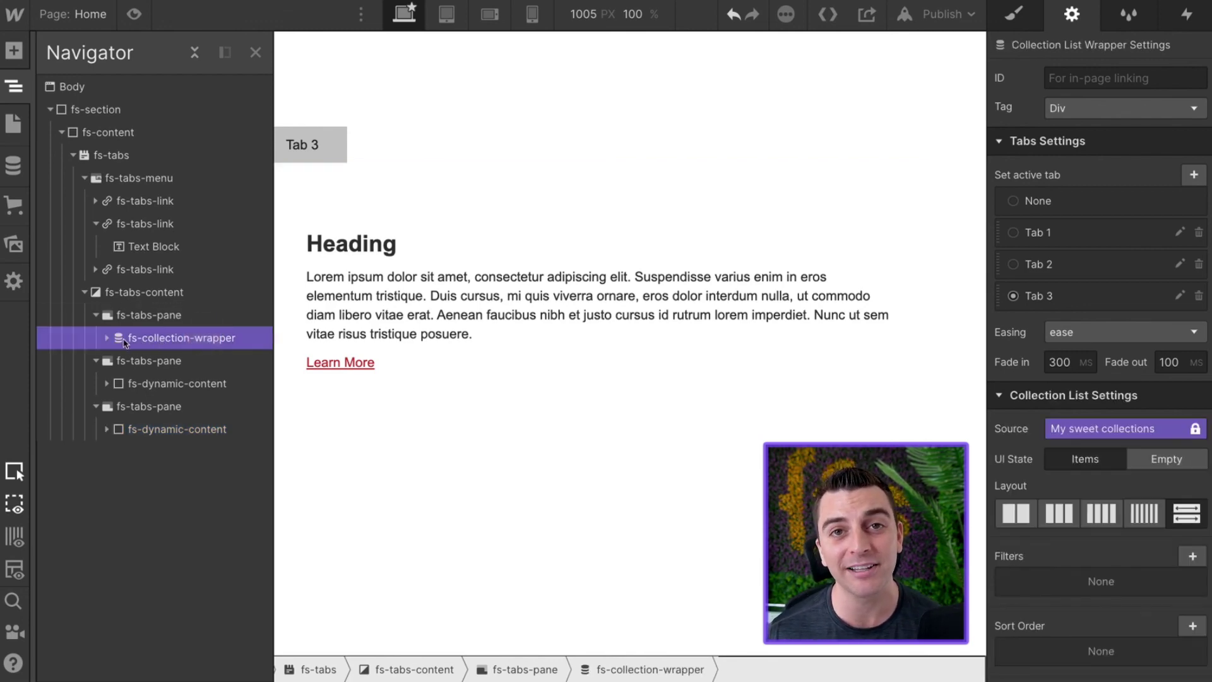
click(107, 339)
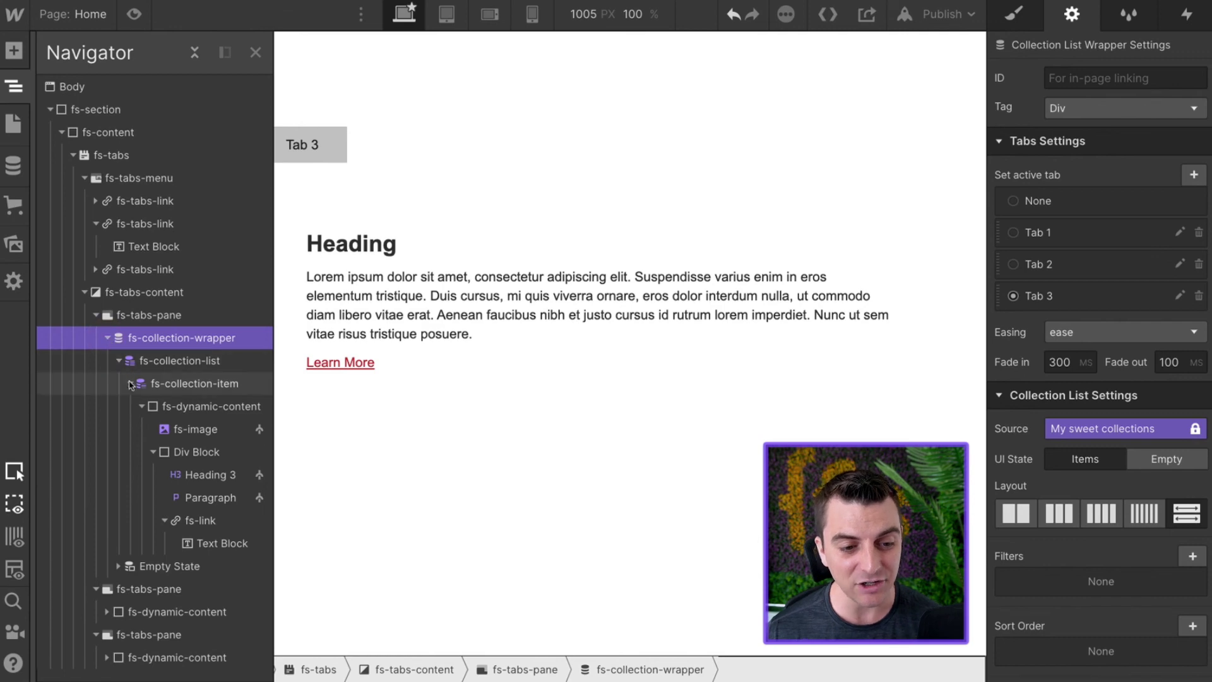
click(142, 408)
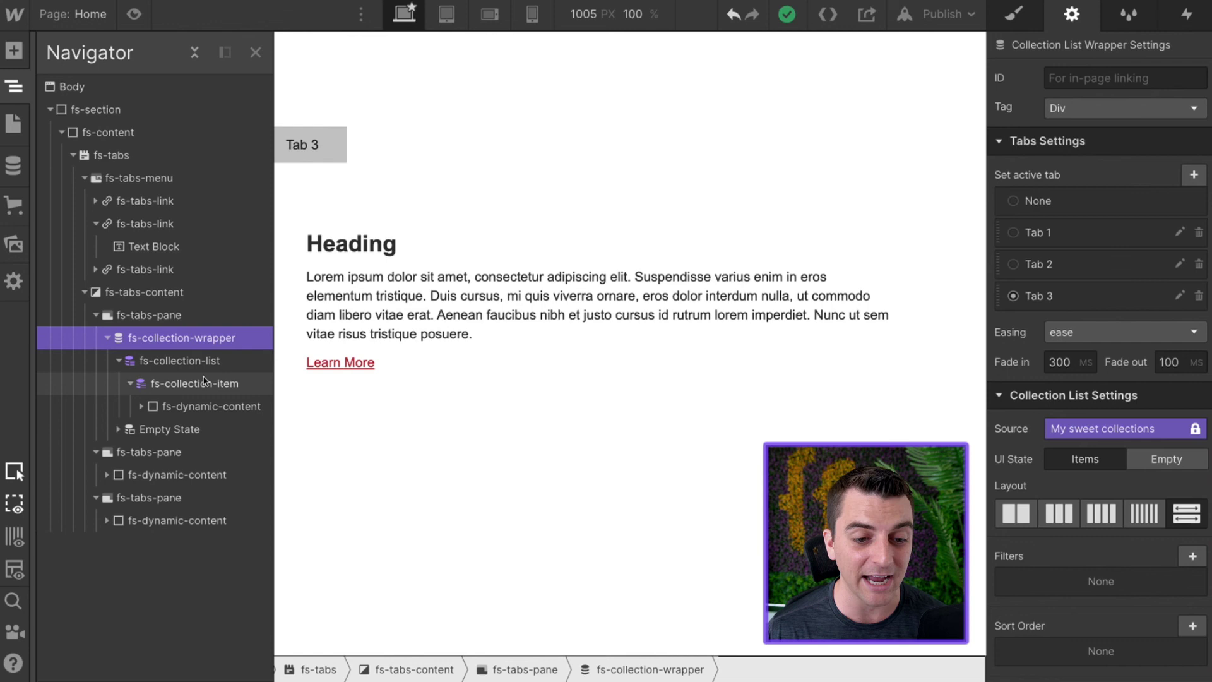
click(202, 407)
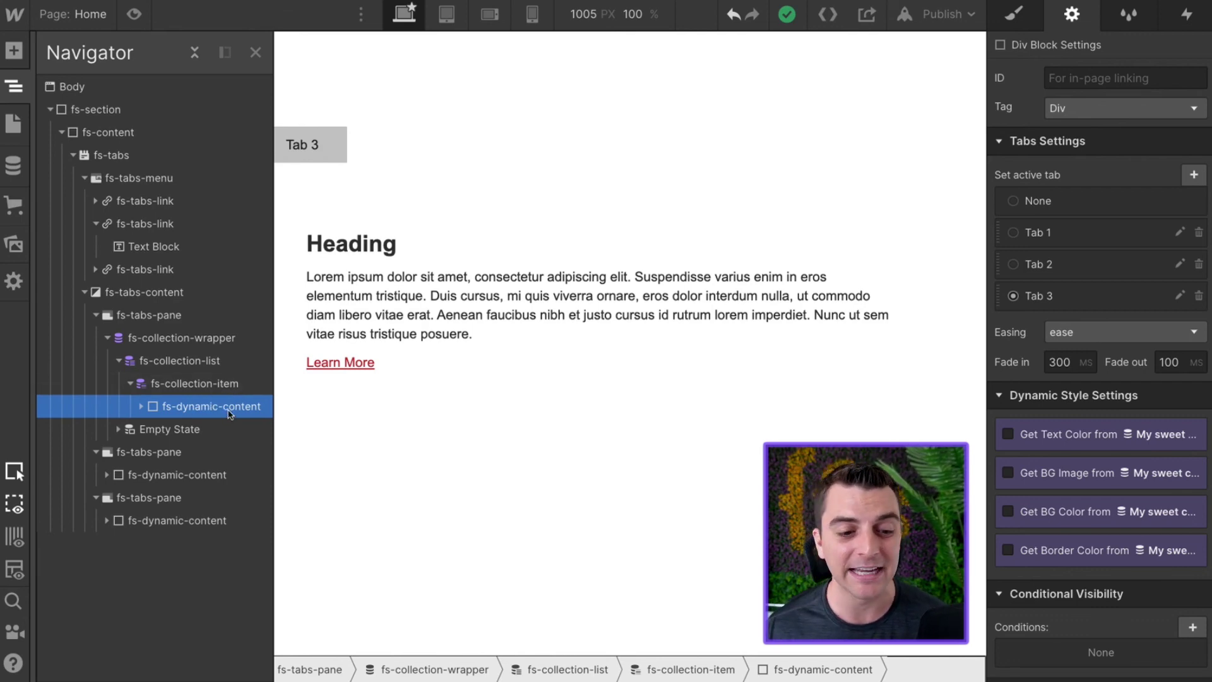
click(140, 450)
click(146, 472)
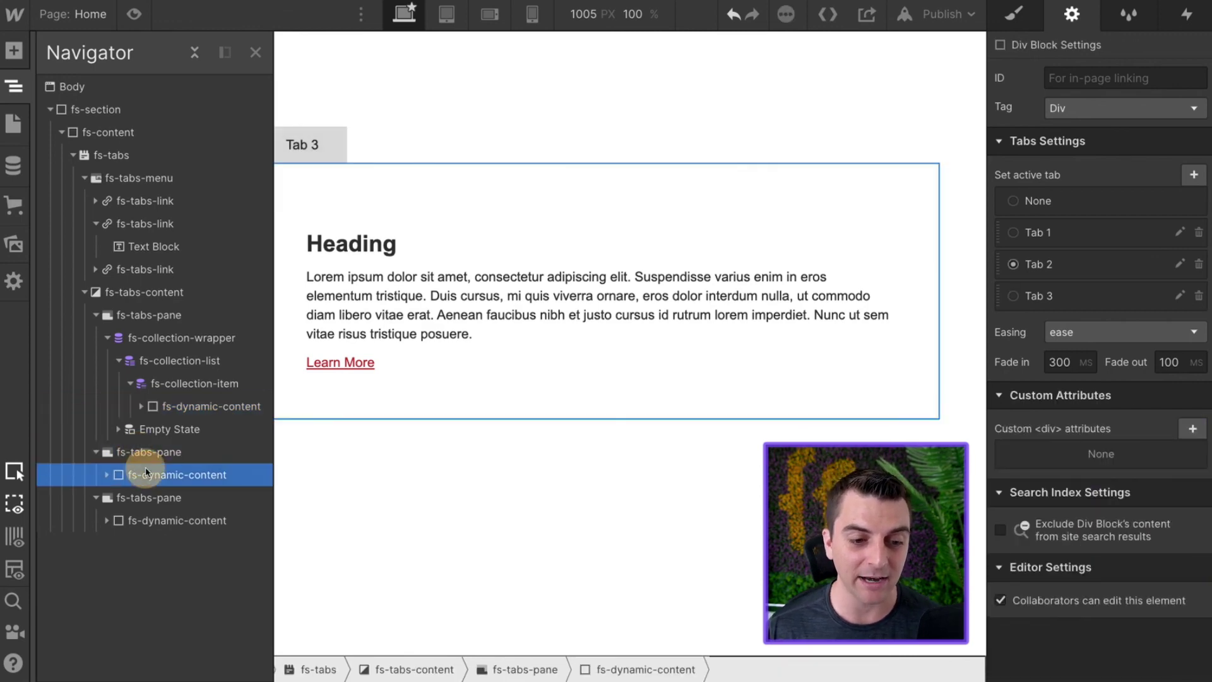
click(153, 527)
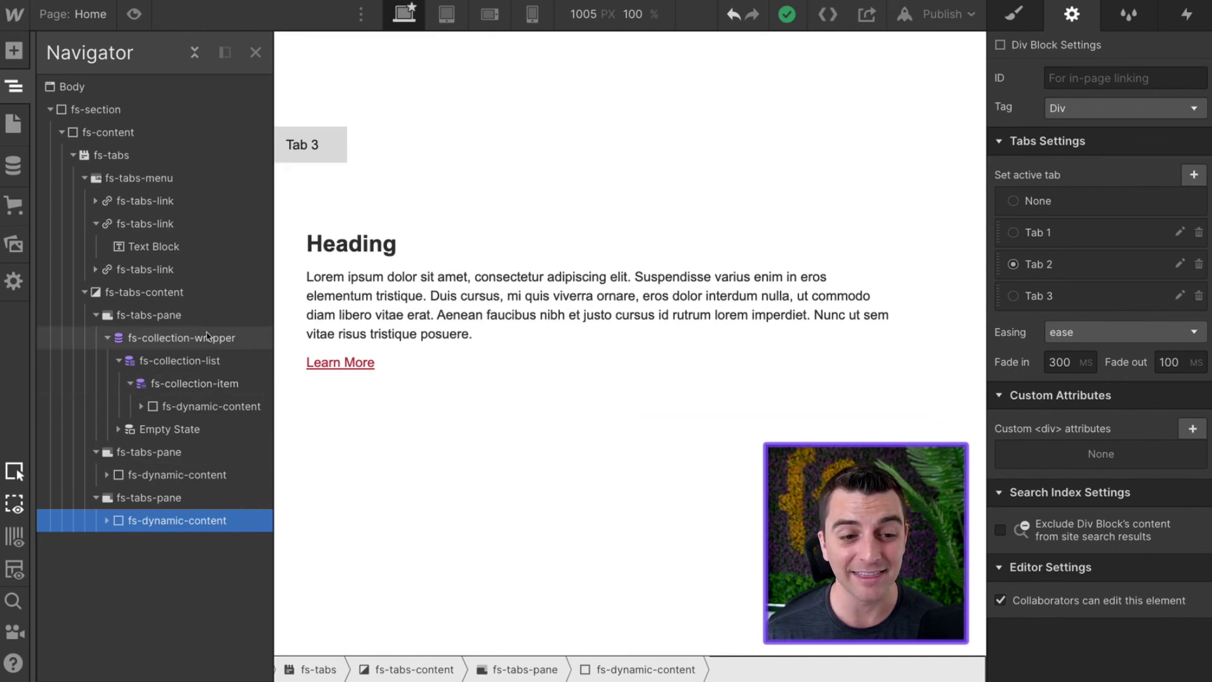
- Collapse and re-expand the collection wrapper to recheck its nested dynamic content
click(107, 338)
click(167, 341)
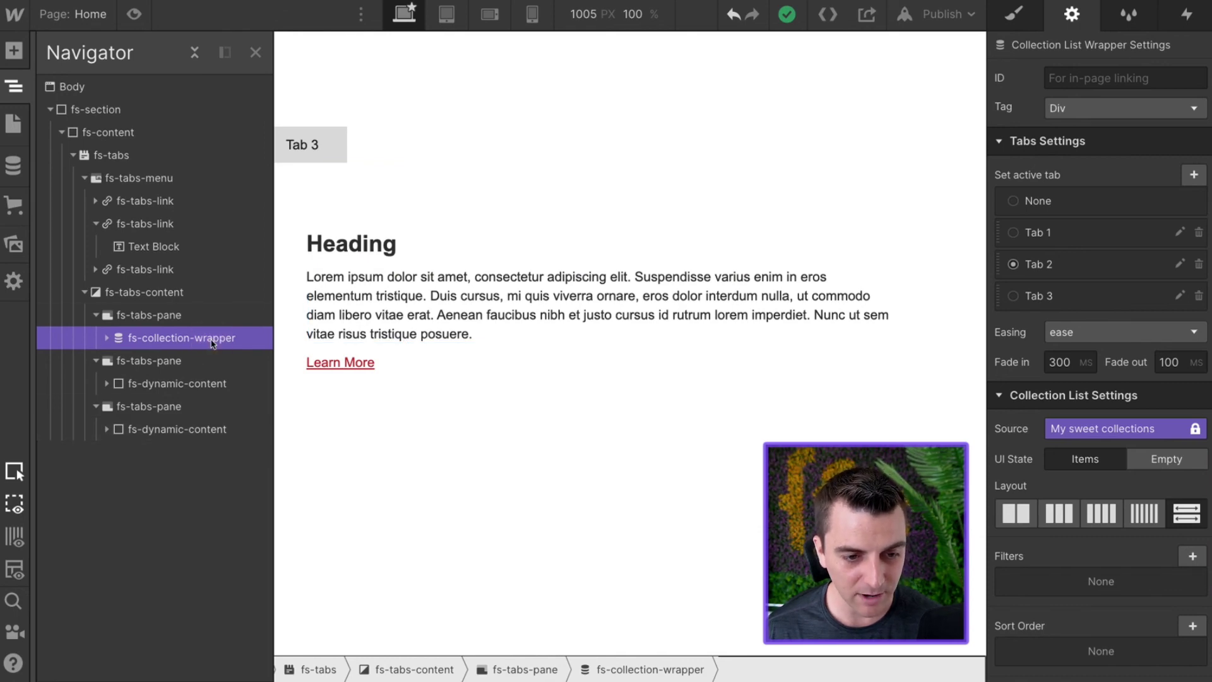
click(188, 383)
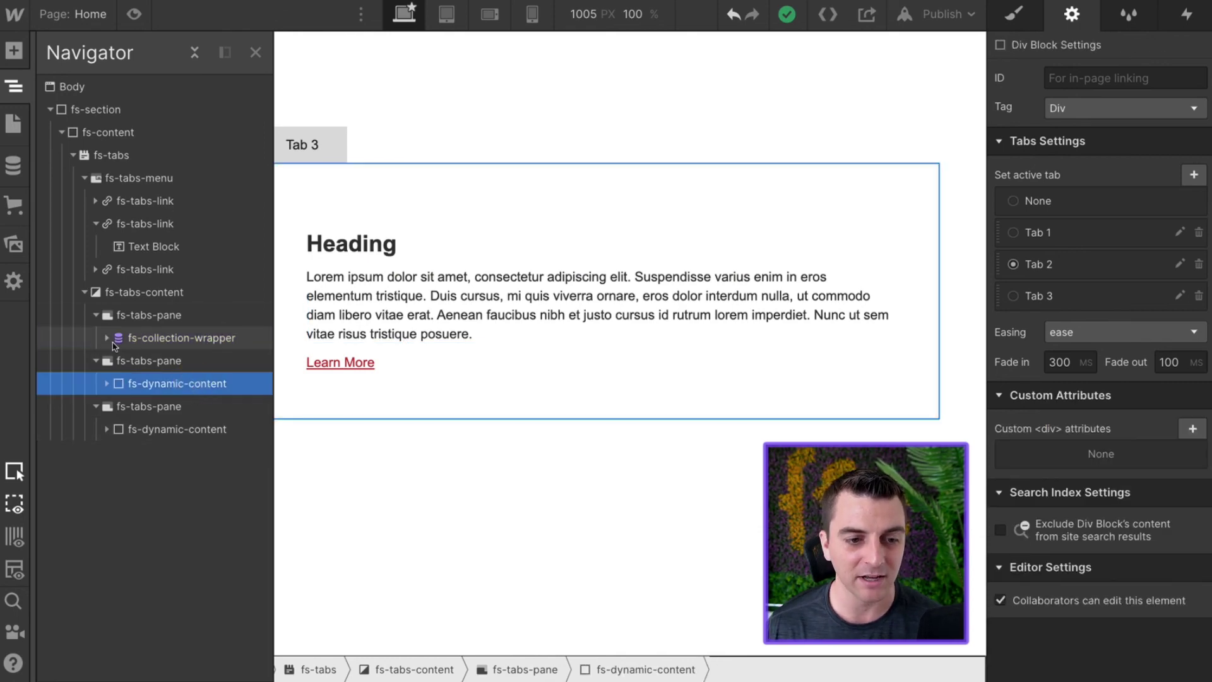
click(106, 337)
click(157, 405)
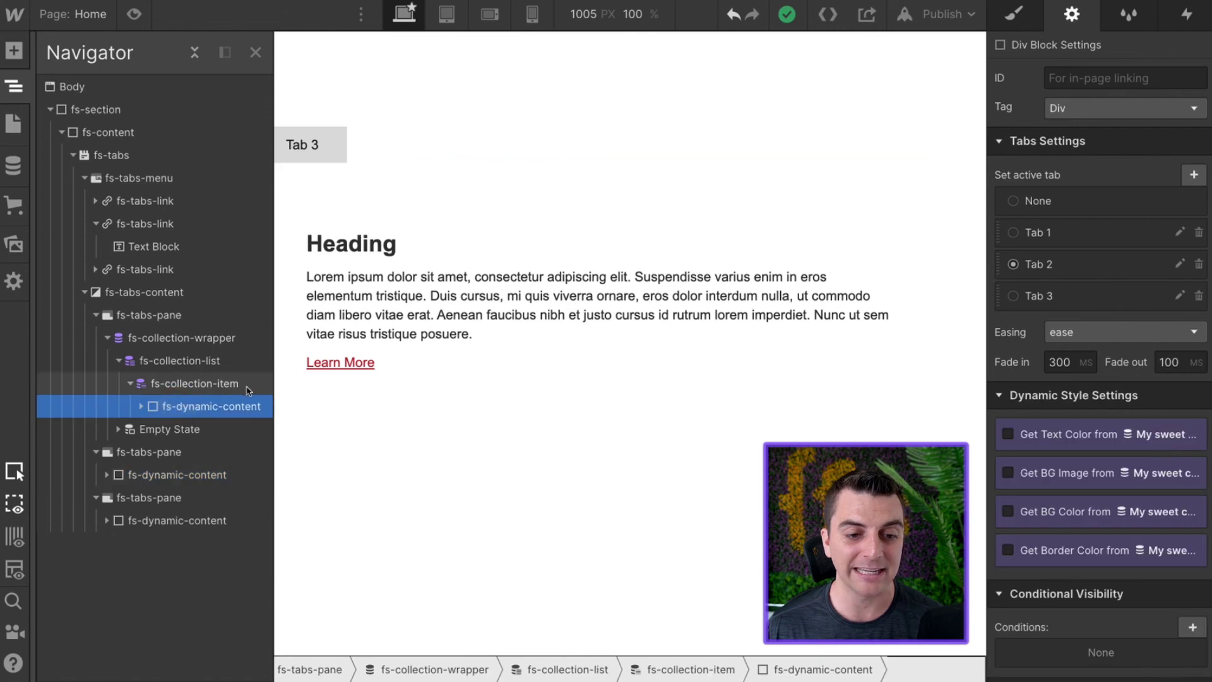
- Give the fs-tabs-link tab links a pale pink #ddbebe background
click(465, 352)
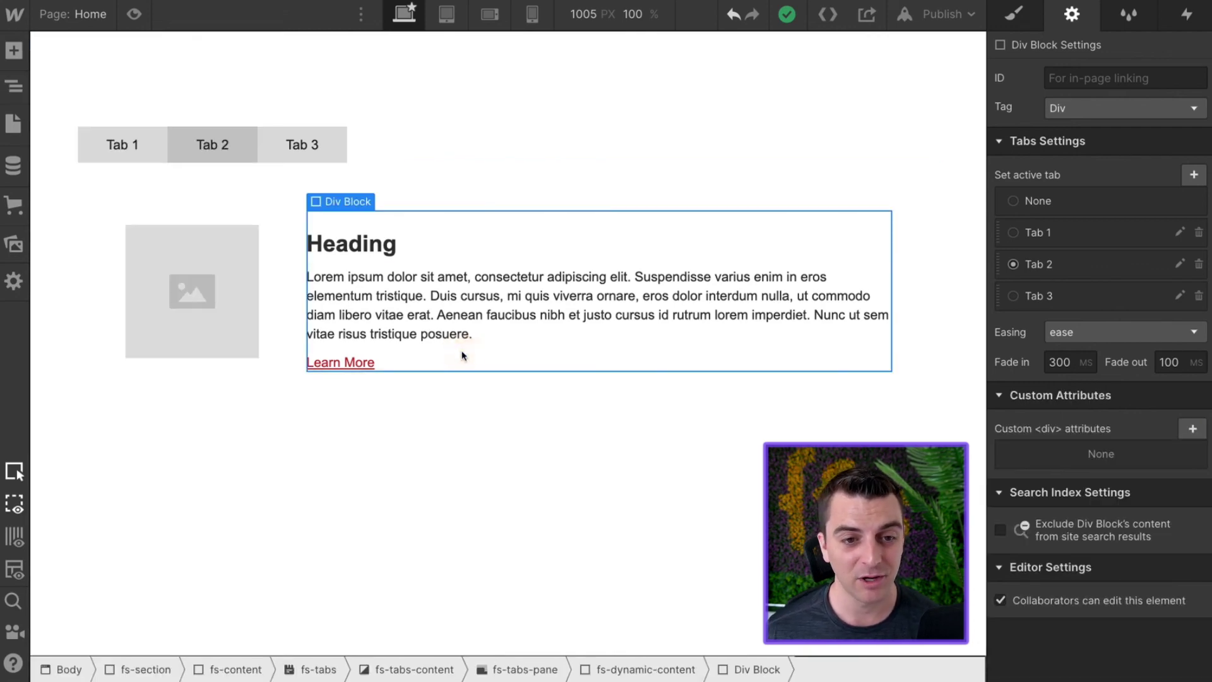
click(156, 143)
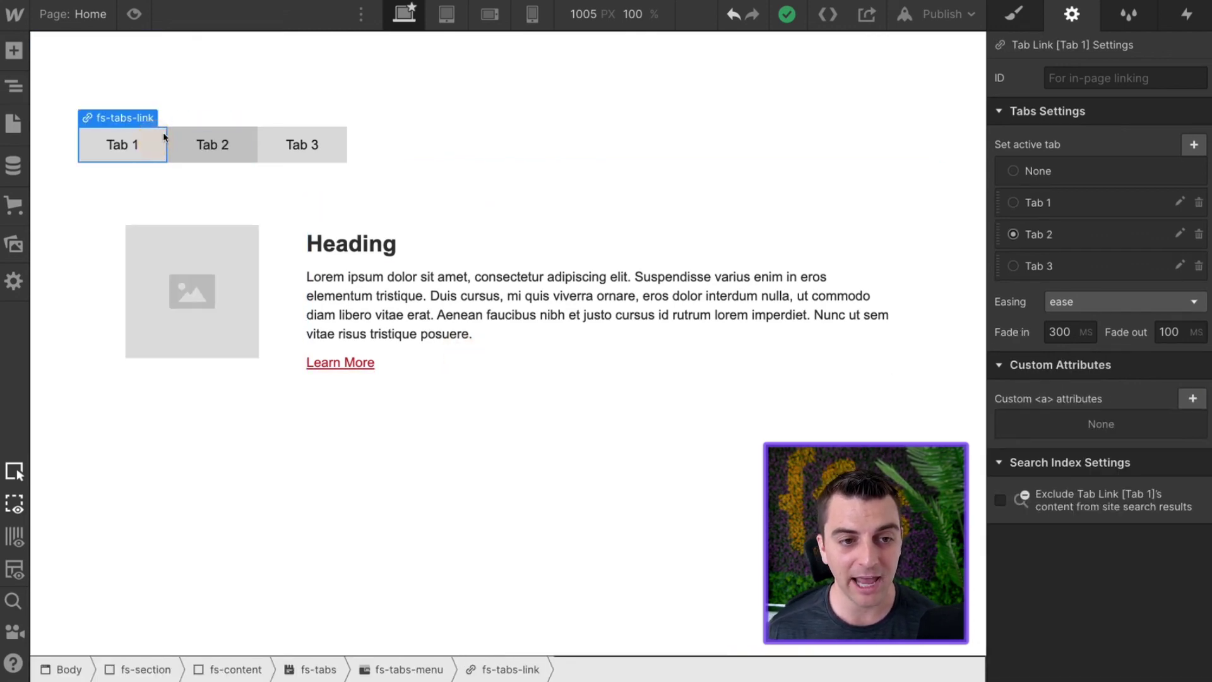
click(1014, 14)
scroll(1094, 486, down, 10)
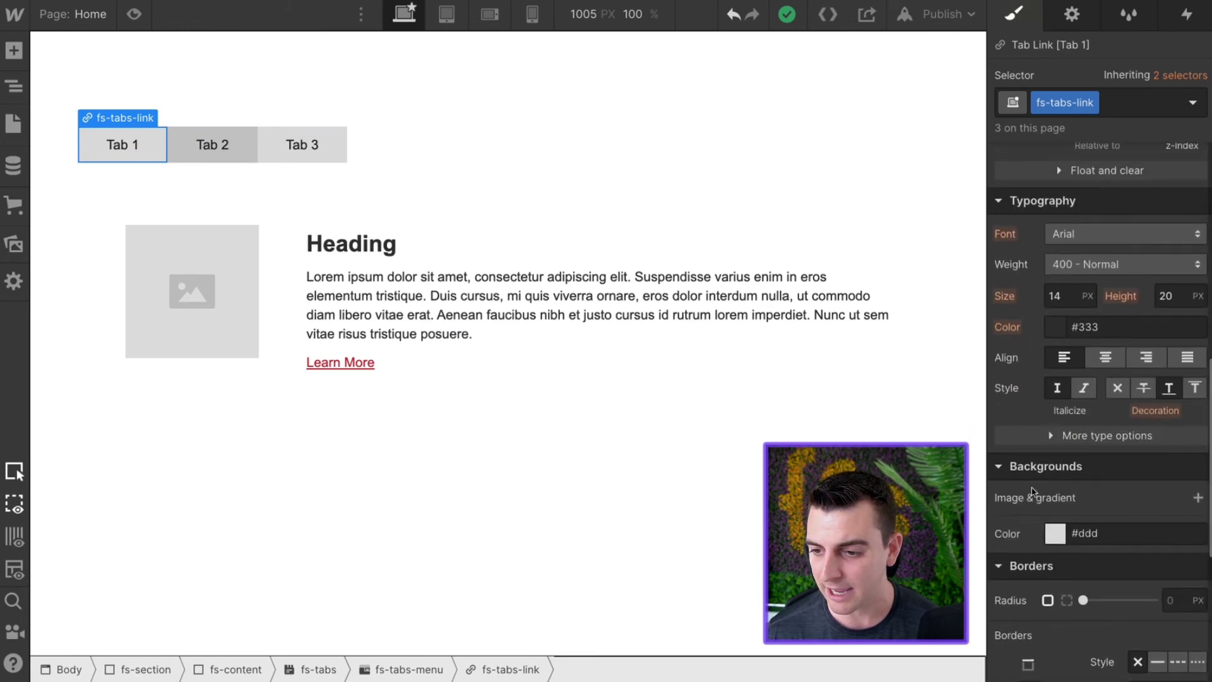
click(1050, 537)
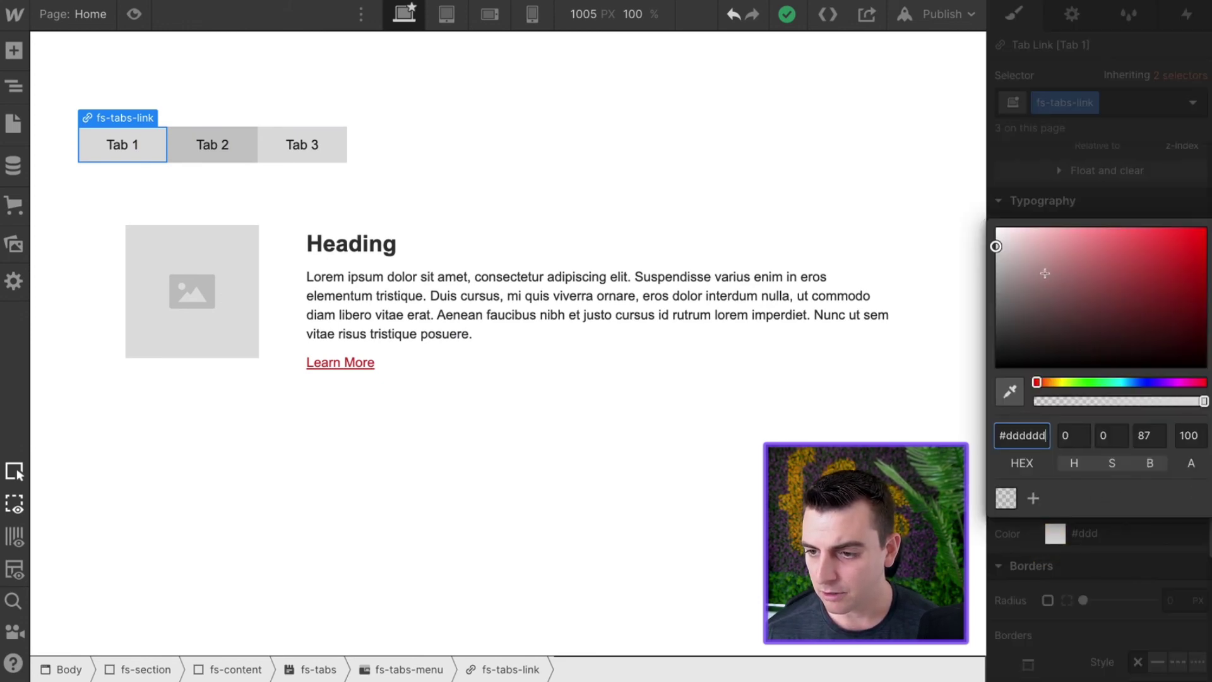
drag(1044, 272, 1026, 246)
click(1087, 177)
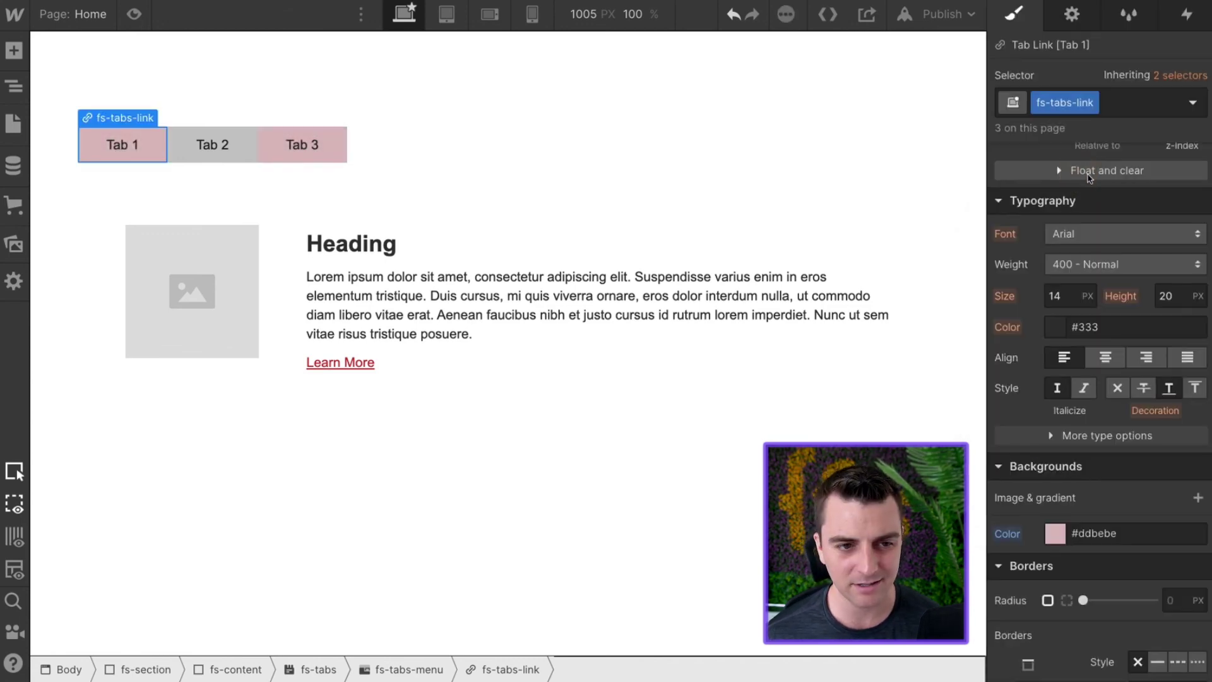
- Make the current tab's background red #e25c5c and set Tab 1 as the default active tab
click(212, 150)
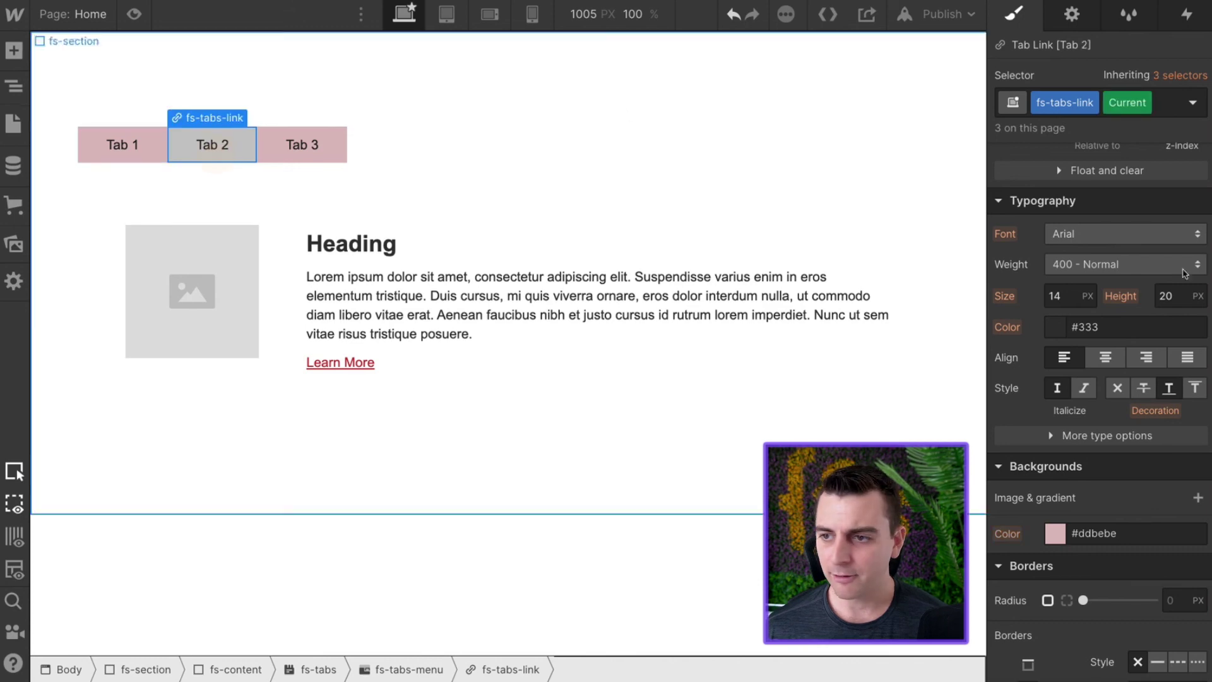
click(1053, 534)
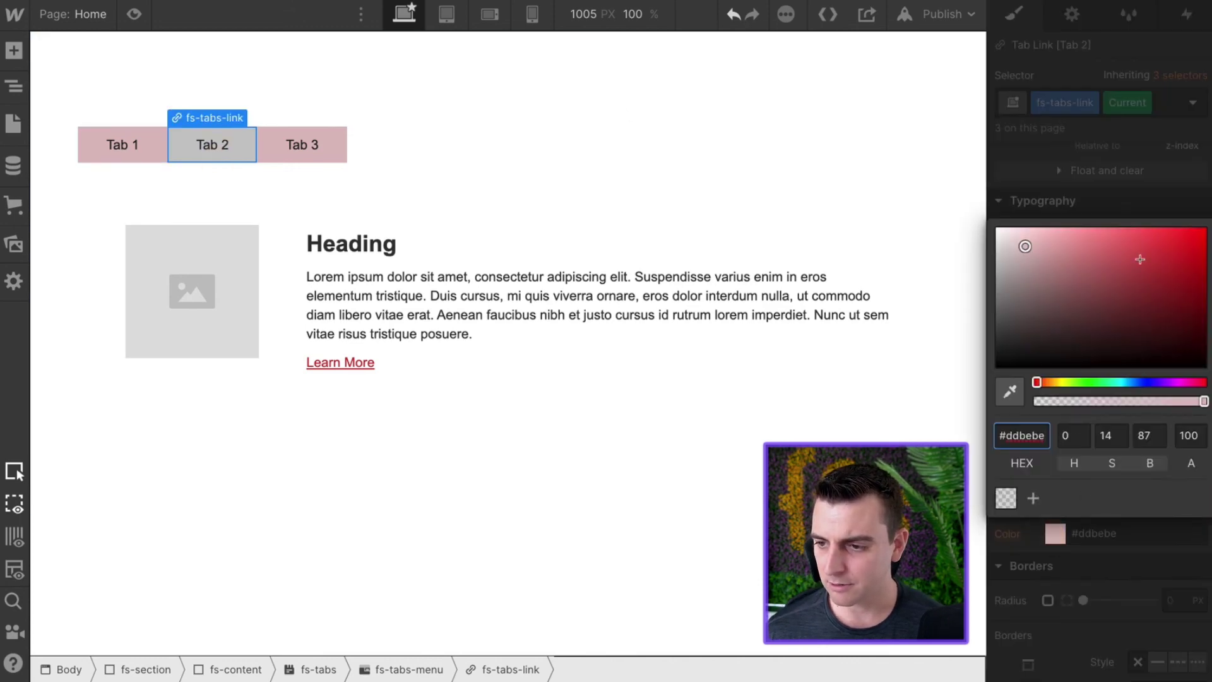
mouse_move(1139, 259)
mouse_down()
mouse_move(1115, 290)
mouse_move(1122, 243)
mouse_up()
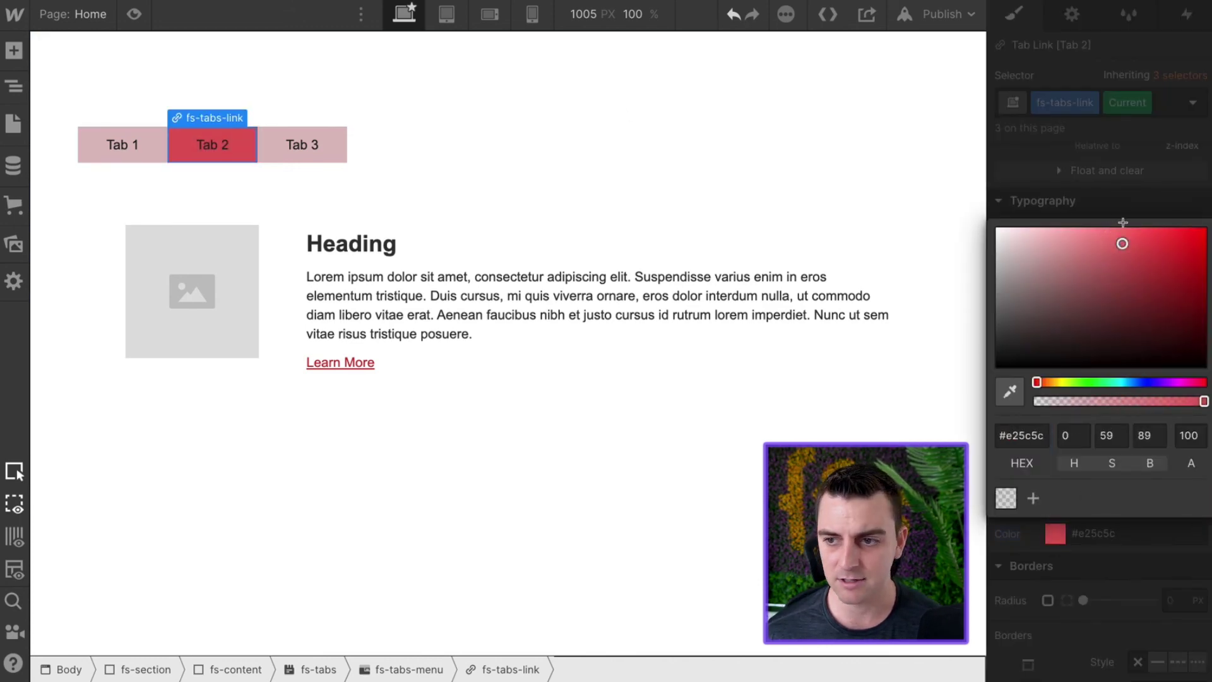
click(1118, 172)
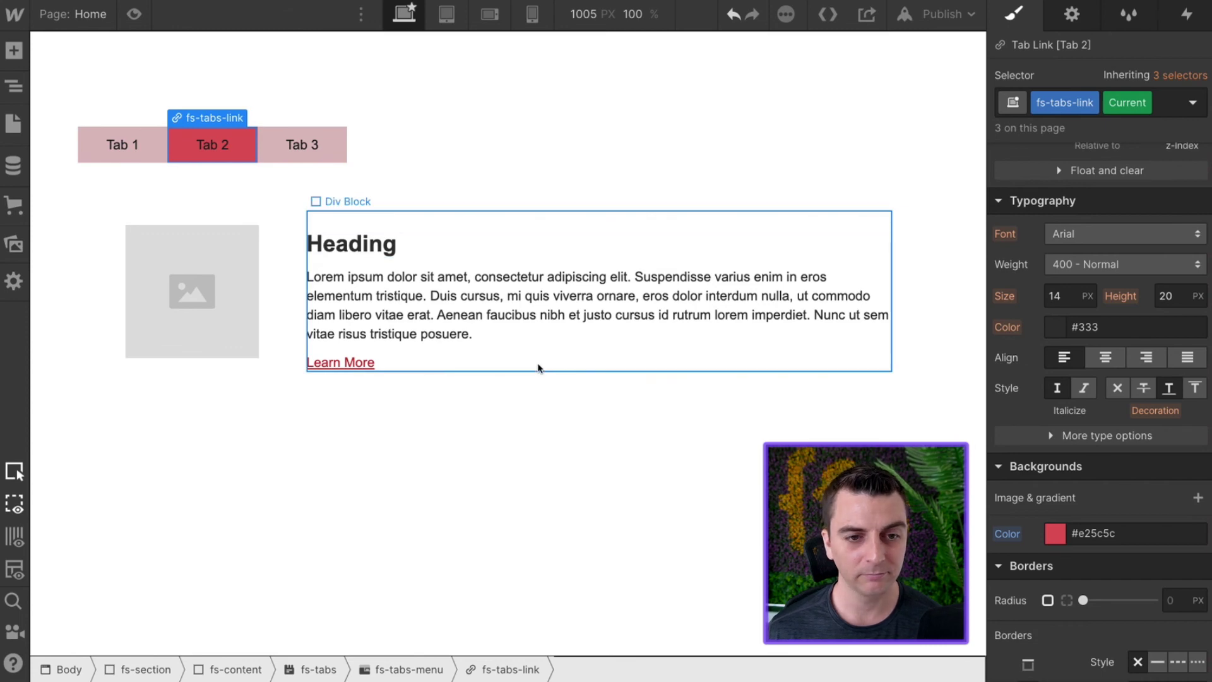
click(1072, 14)
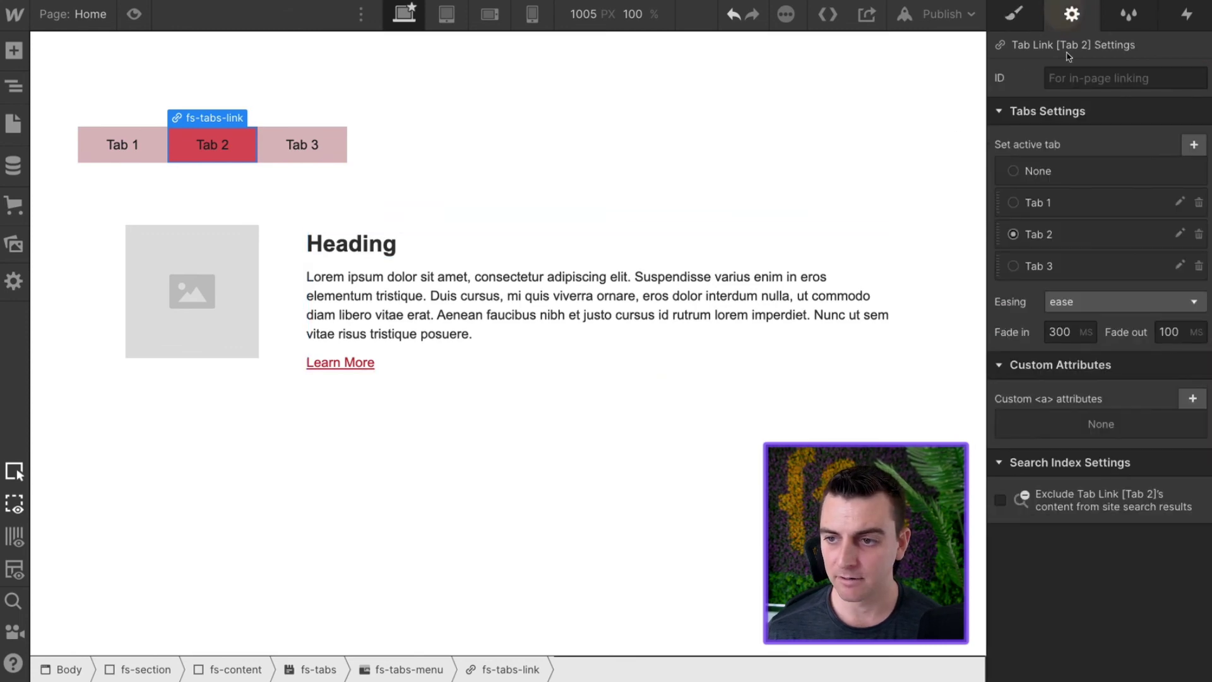
click(1042, 202)
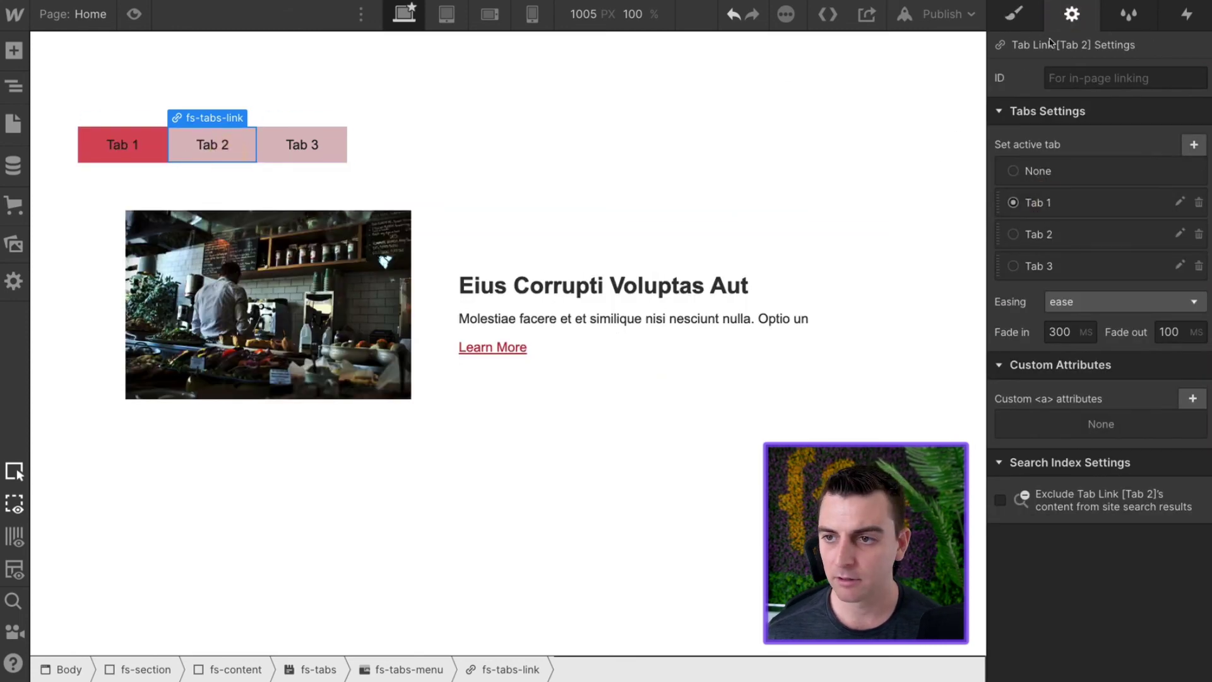
- Make the fs-tabs-link labels uppercase with a 700 Bold font weight
click(1013, 13)
scroll(1095, 374, down, 5)
scroll(1094, 374, down, 3)
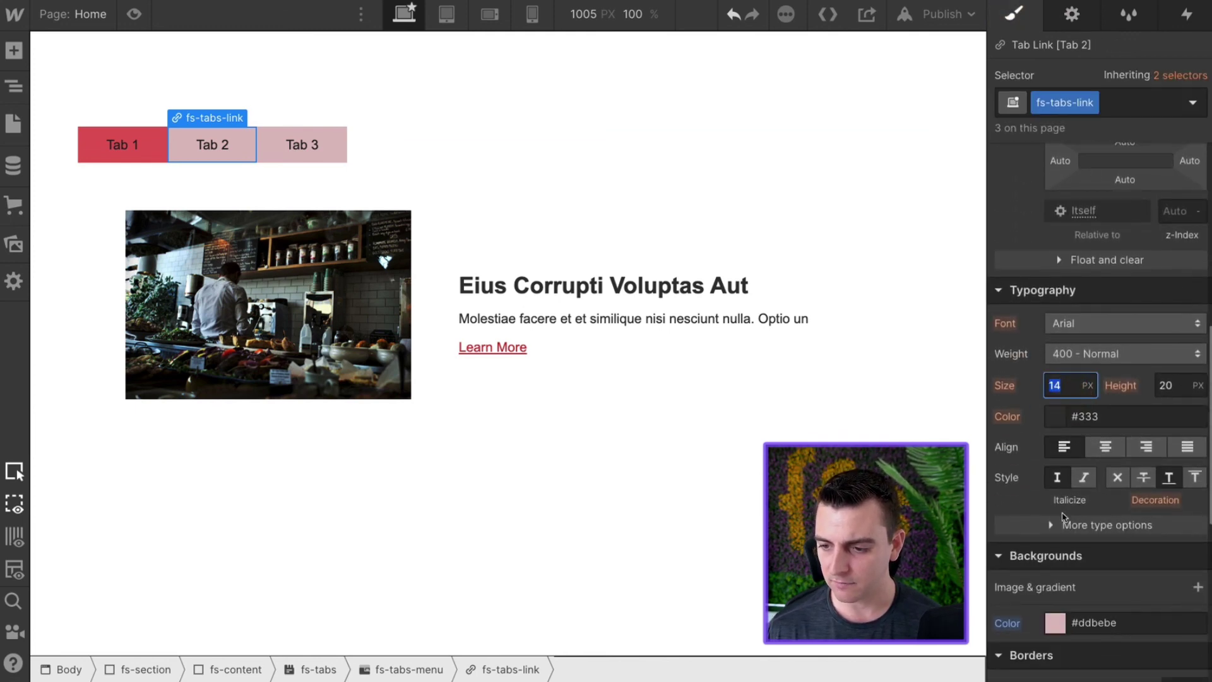
click(1063, 525)
click(1046, 606)
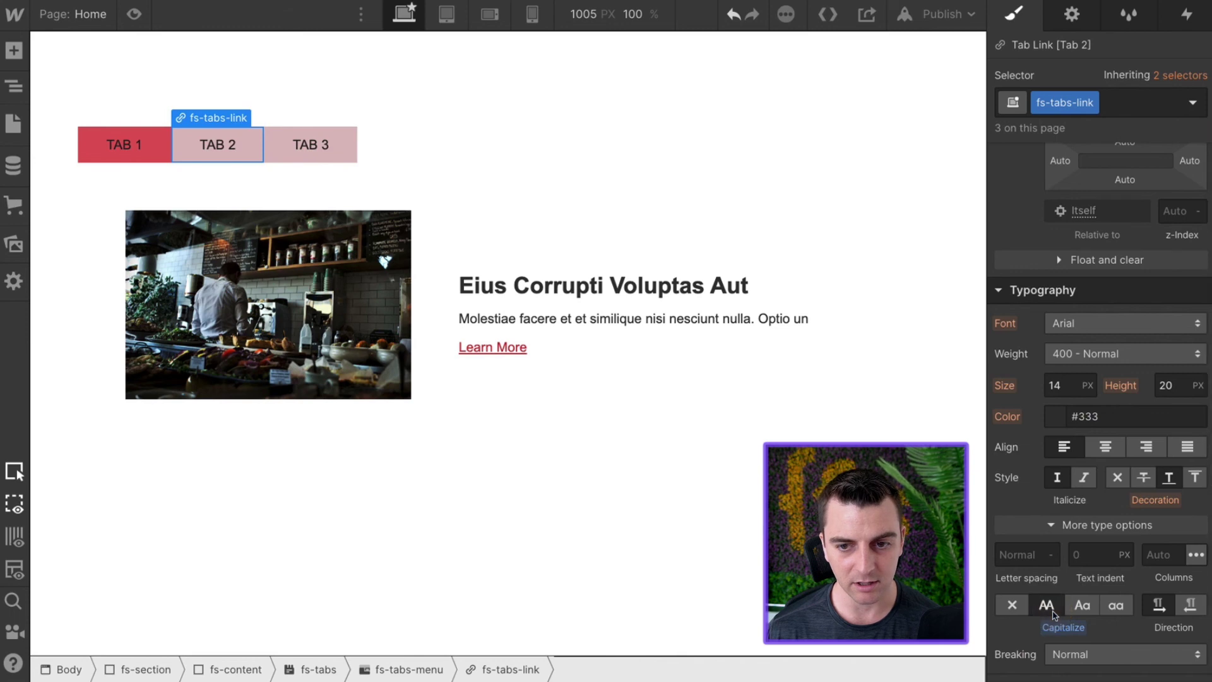
click(1064, 353)
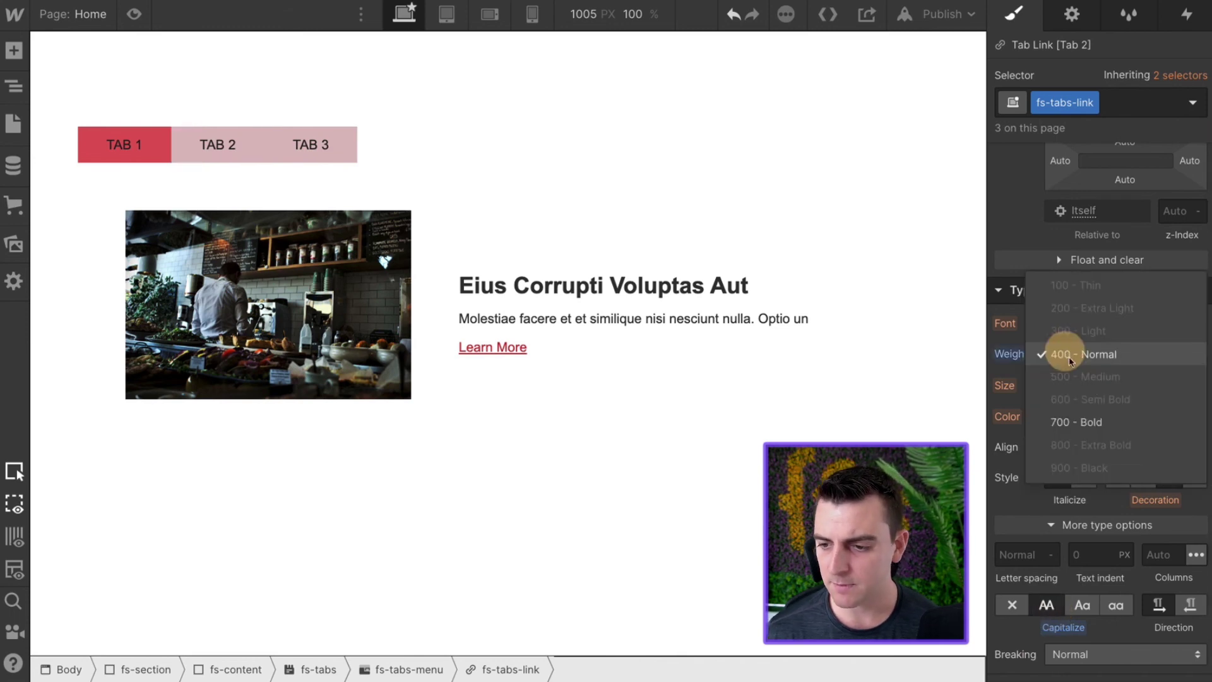
click(1073, 421)
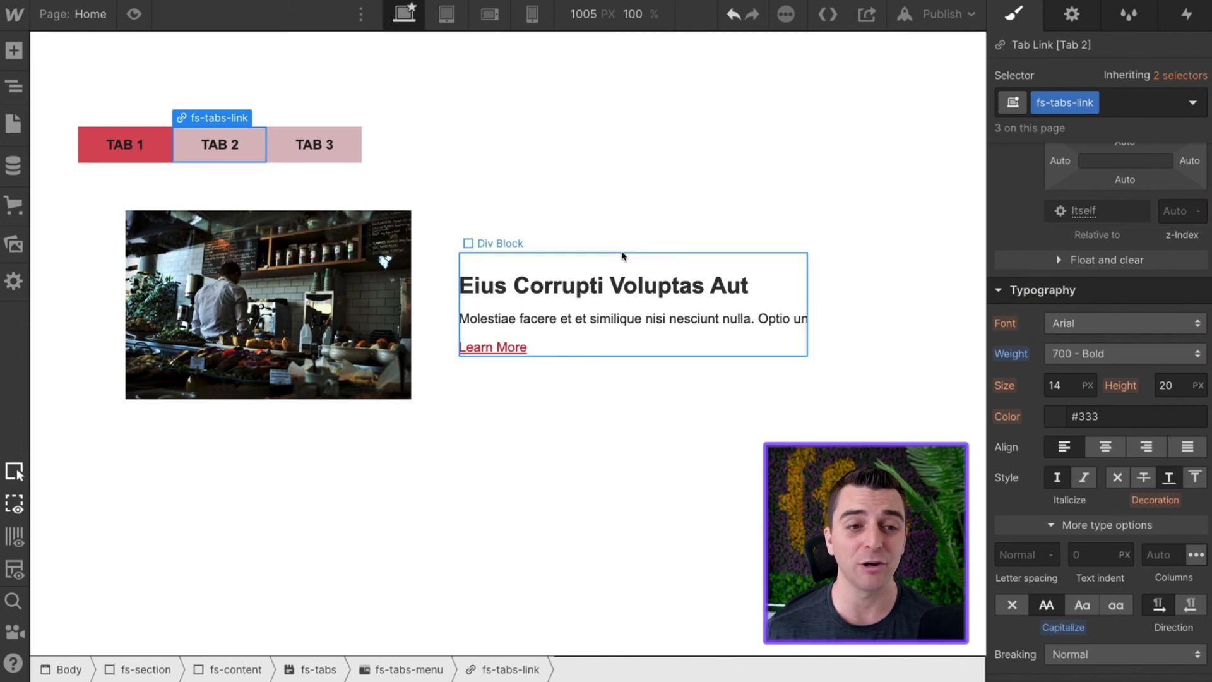
click(134, 14)
- Test the tabs in preview by switching between Tab 1, Tab 2 and Tab 3
click(166, 147)
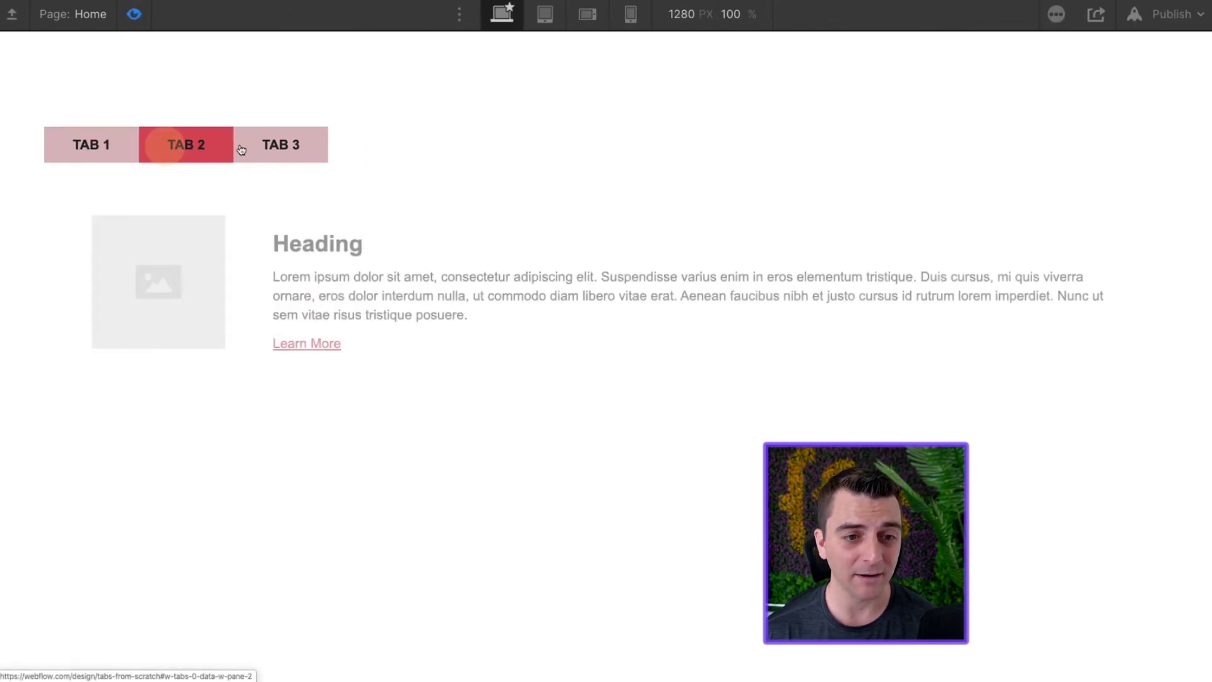
click(248, 145)
click(205, 145)
click(119, 134)
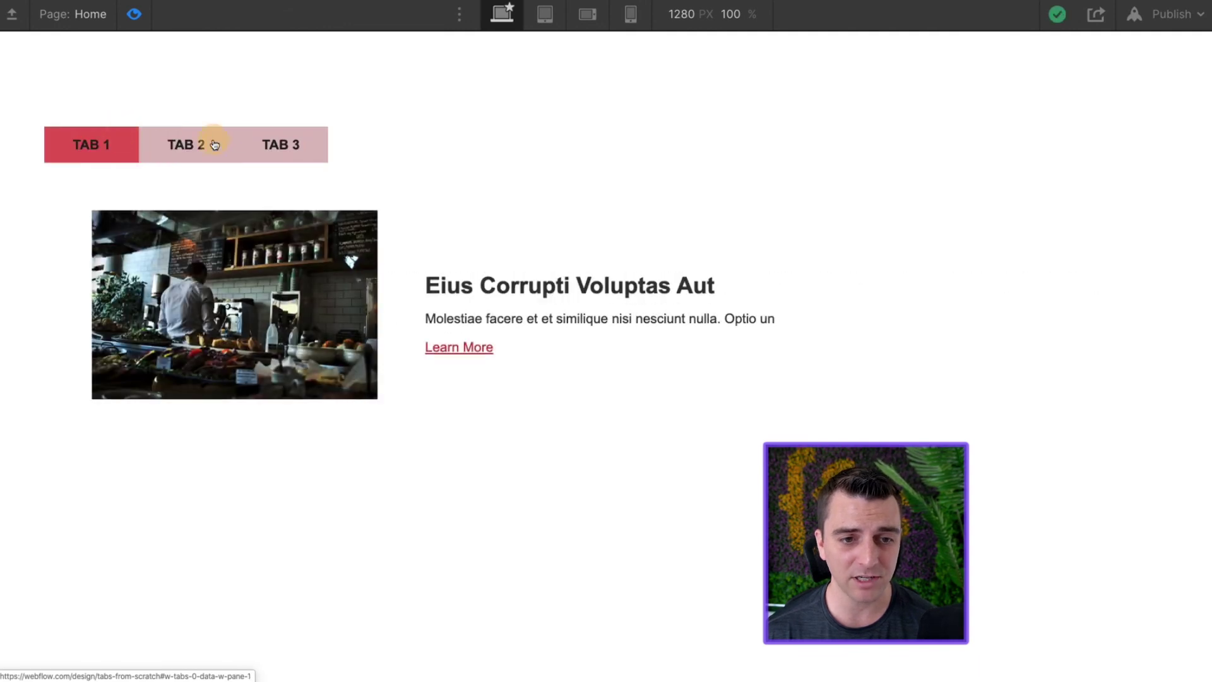
click(214, 144)
click(278, 144)
click(179, 143)
click(103, 143)
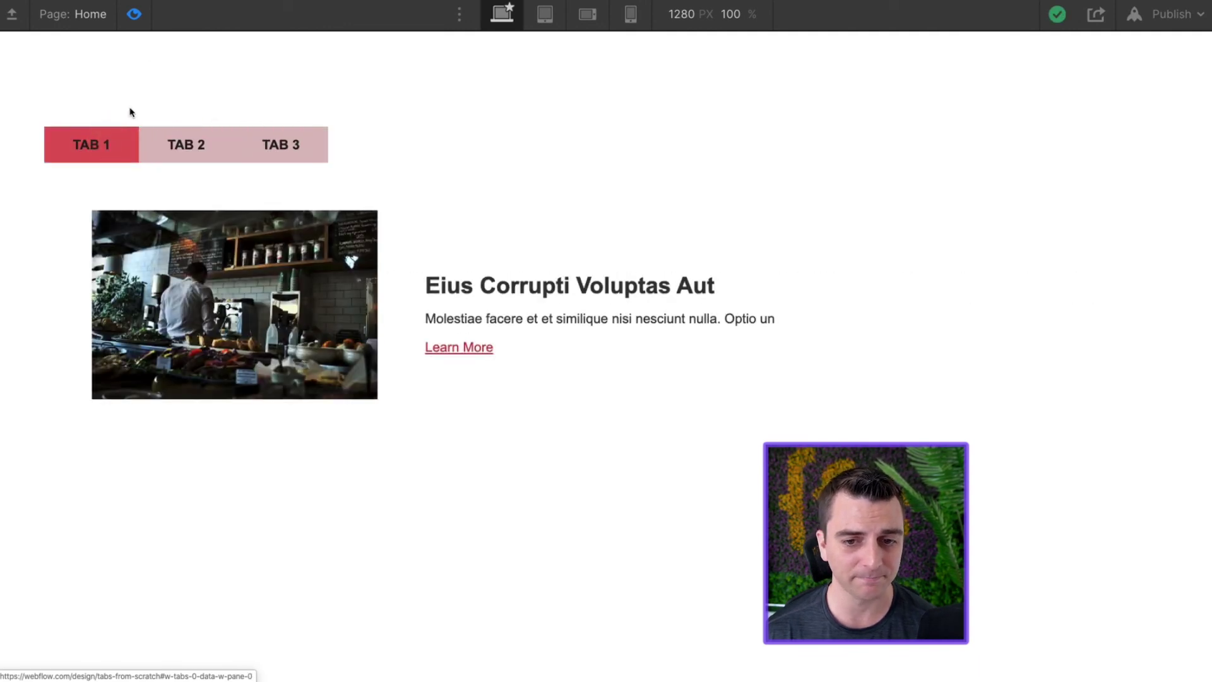
- Back in the Designer, centre the image and text in the café pane's content container
click(133, 14)
click(487, 183)
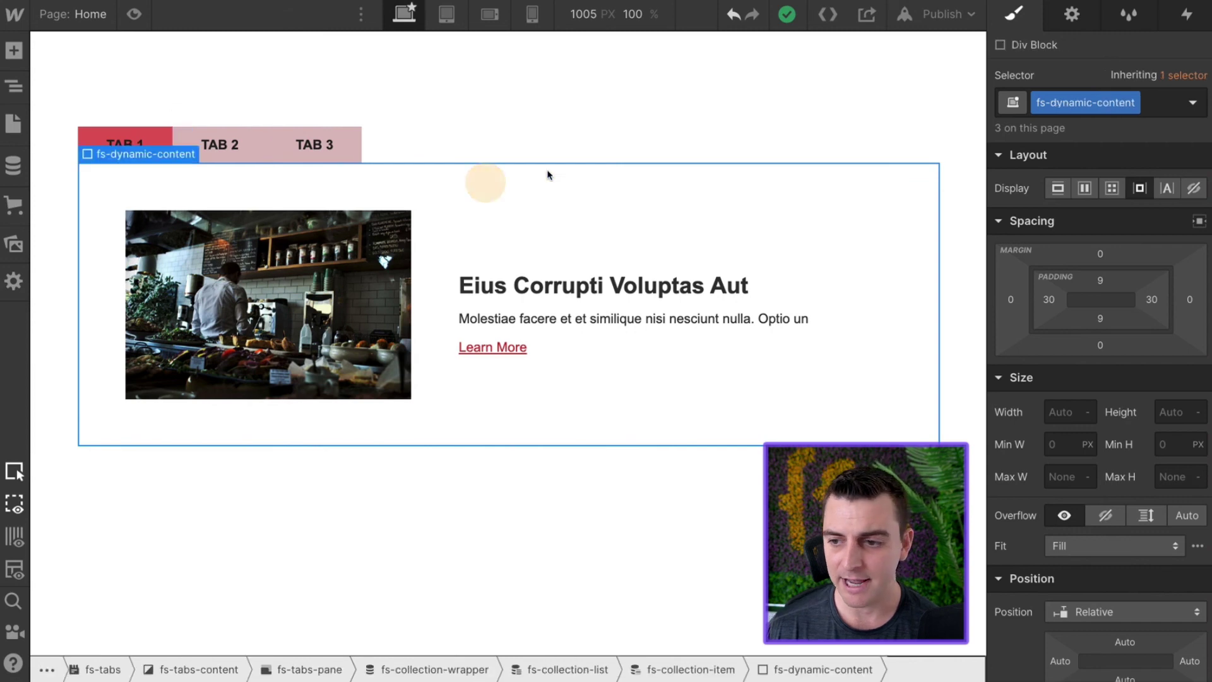
click(1087, 290)
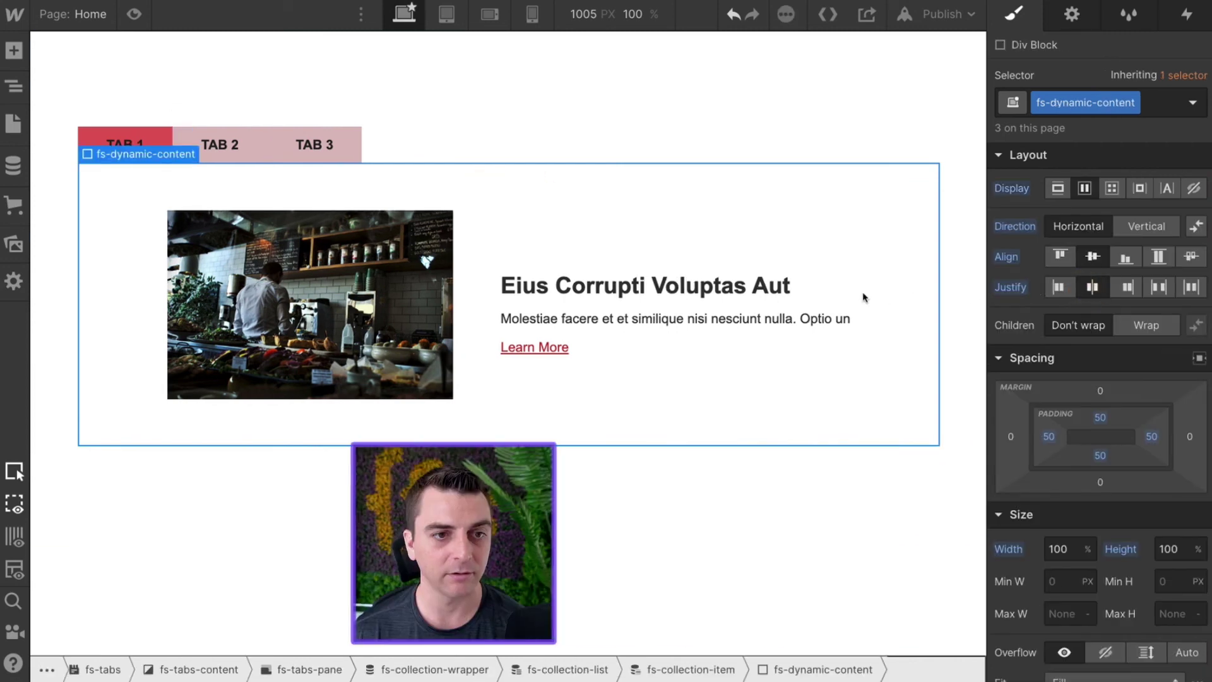
- Recheck the tabs in preview, then select the container holding the heading and paragraph
click(135, 13)
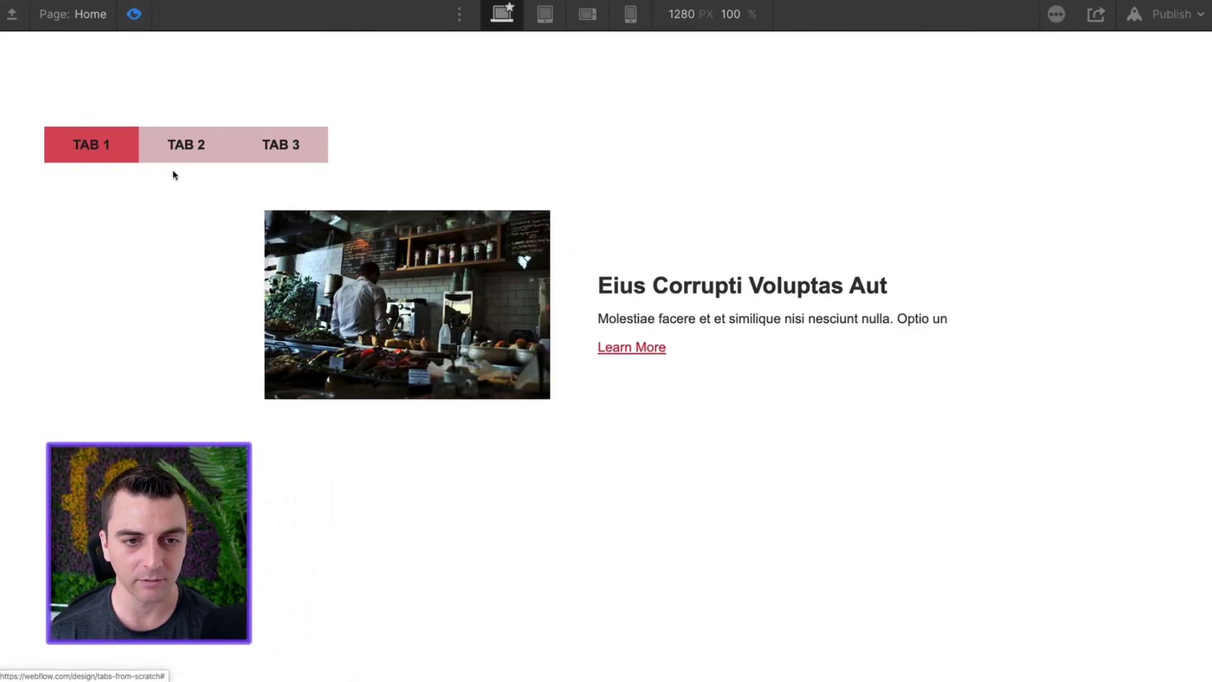
click(181, 137)
click(317, 140)
click(195, 147)
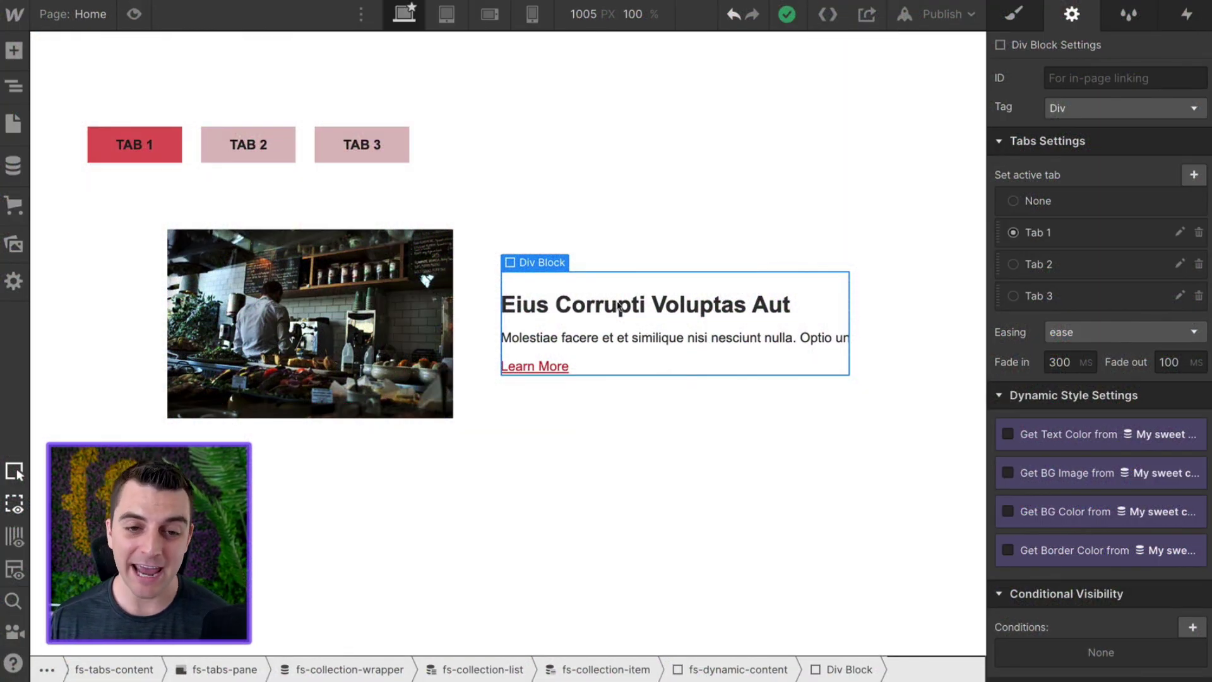
click(382, 157)
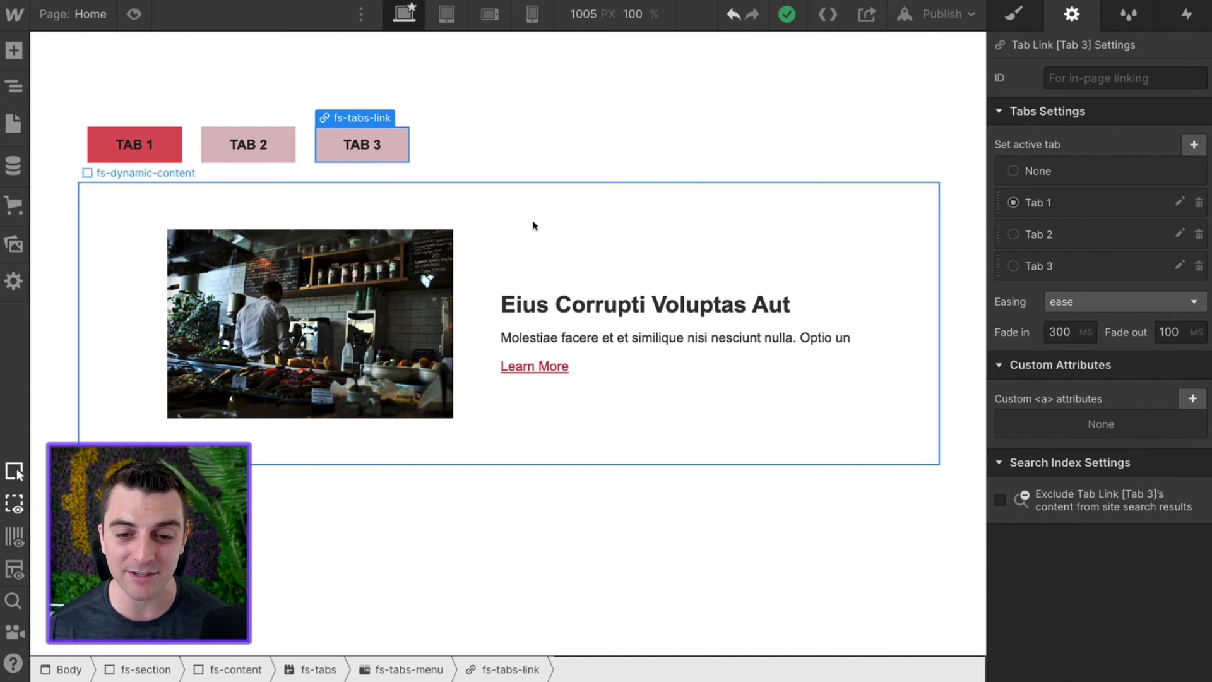
click(549, 279)
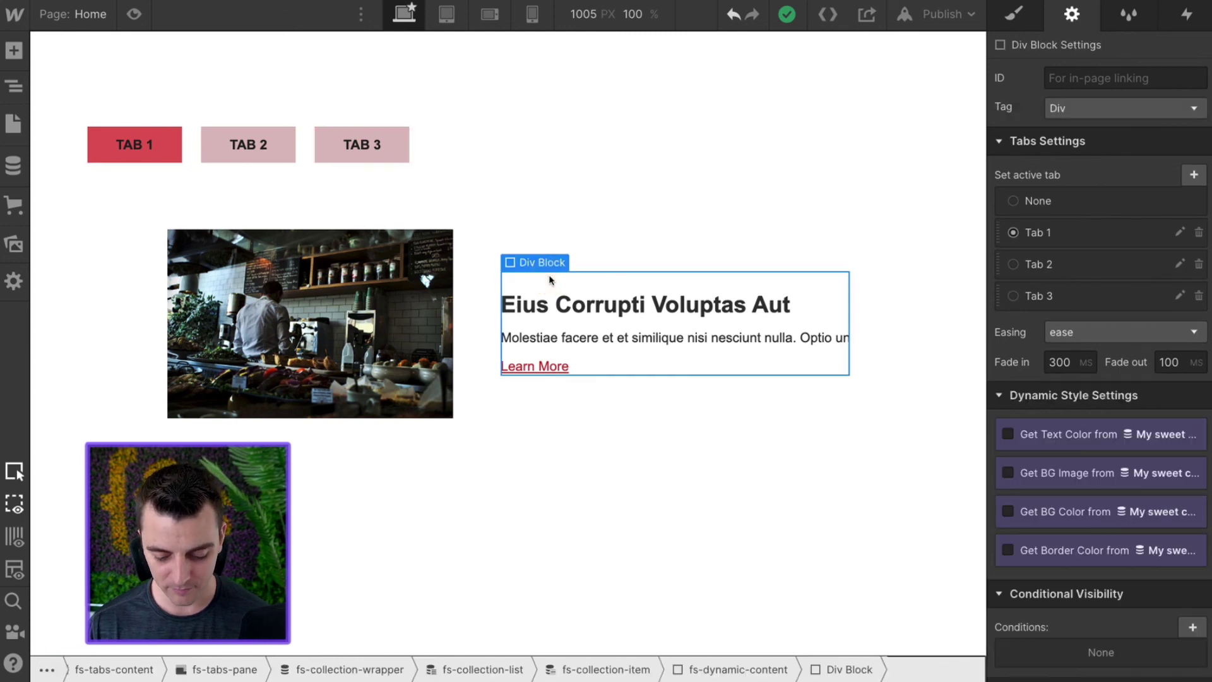
- Add a Div Block with a Text Block below the paragraph, set to get text from My sweet collections
key(a)
scroll(90, 541, down, 3)
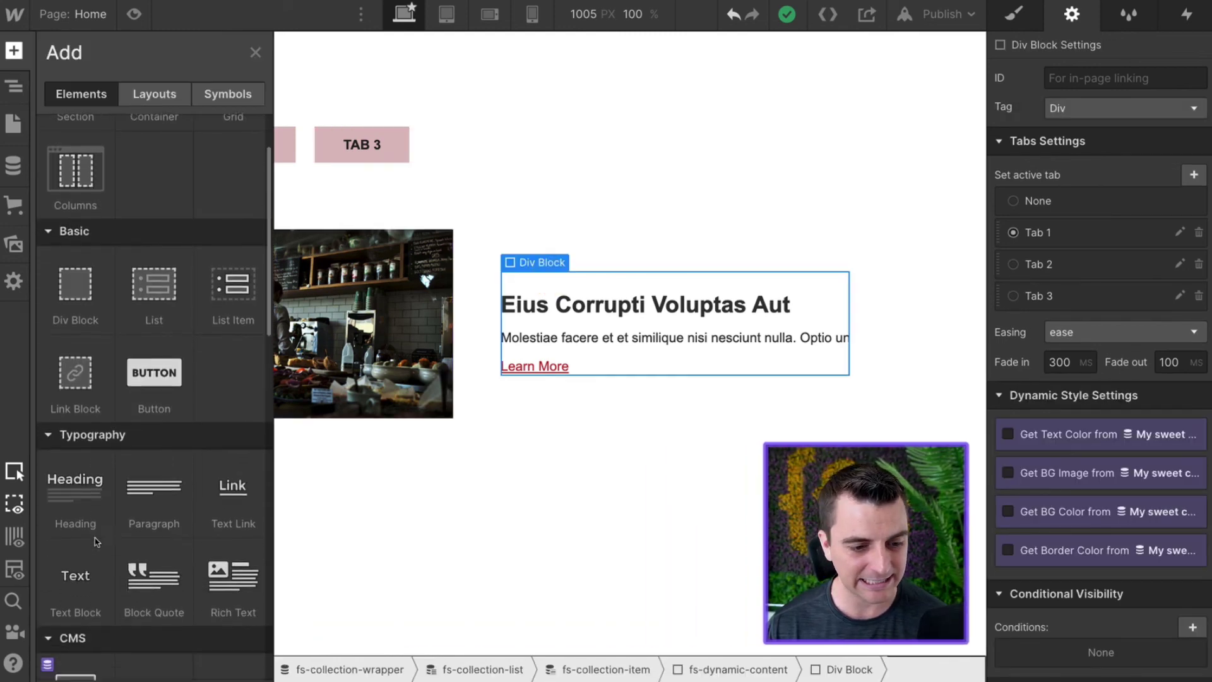
scroll(82, 315, up, 2)
drag(76, 142, 599, 379)
scroll(63, 530, down, 3)
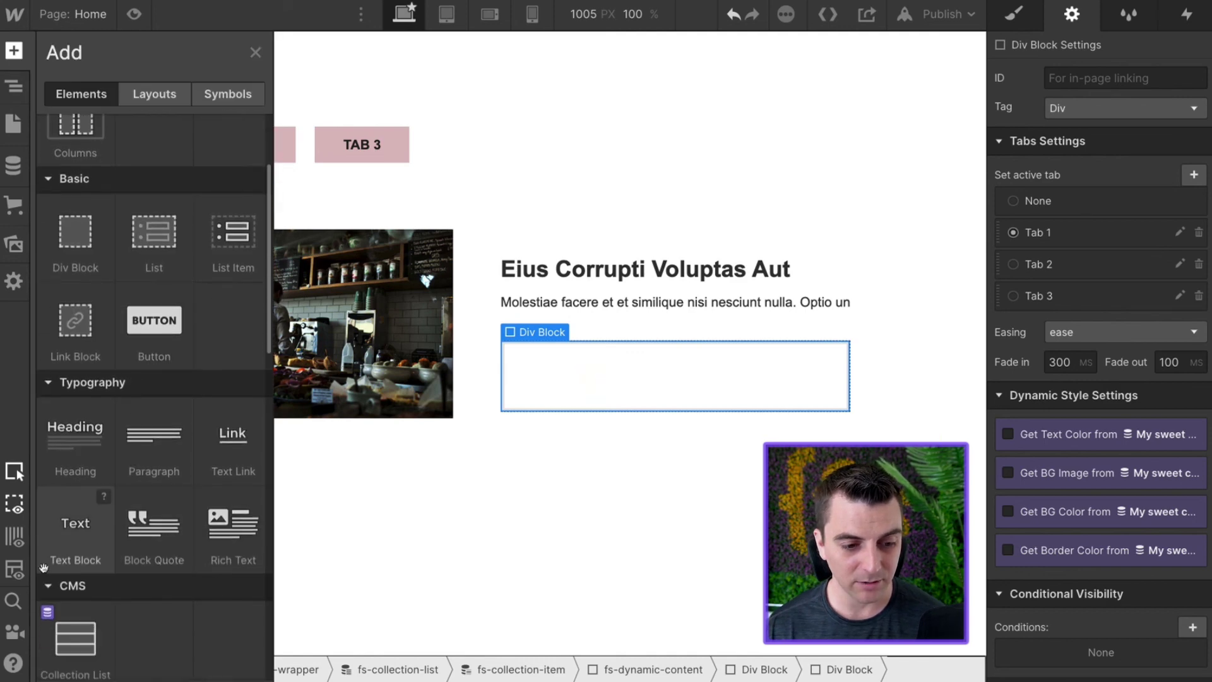
drag(59, 540, 606, 372)
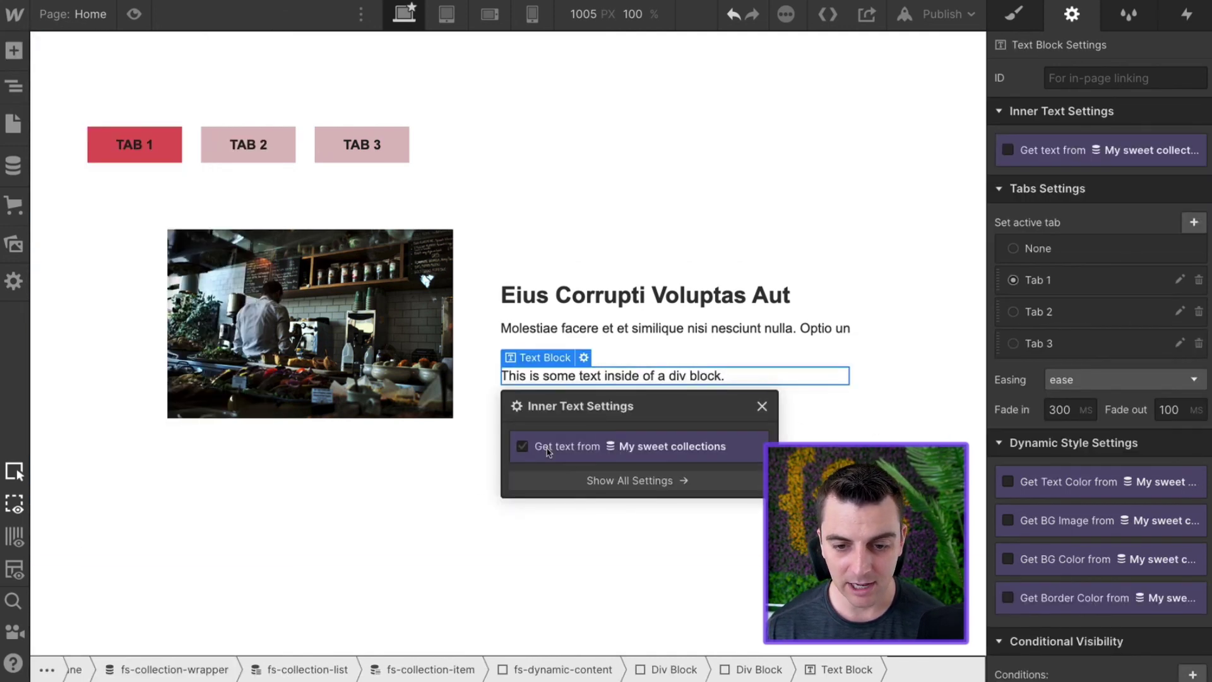
click(523, 446)
click(538, 468)
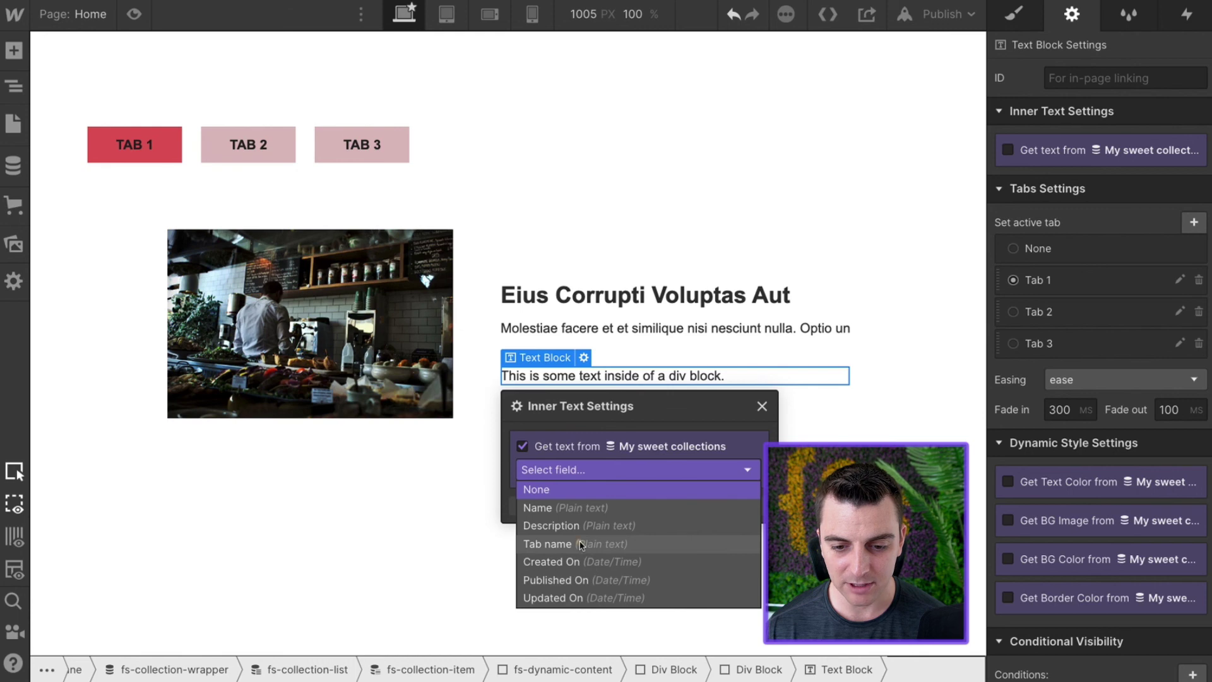
- Bind the new text block to the collection's Name field
click(581, 544)
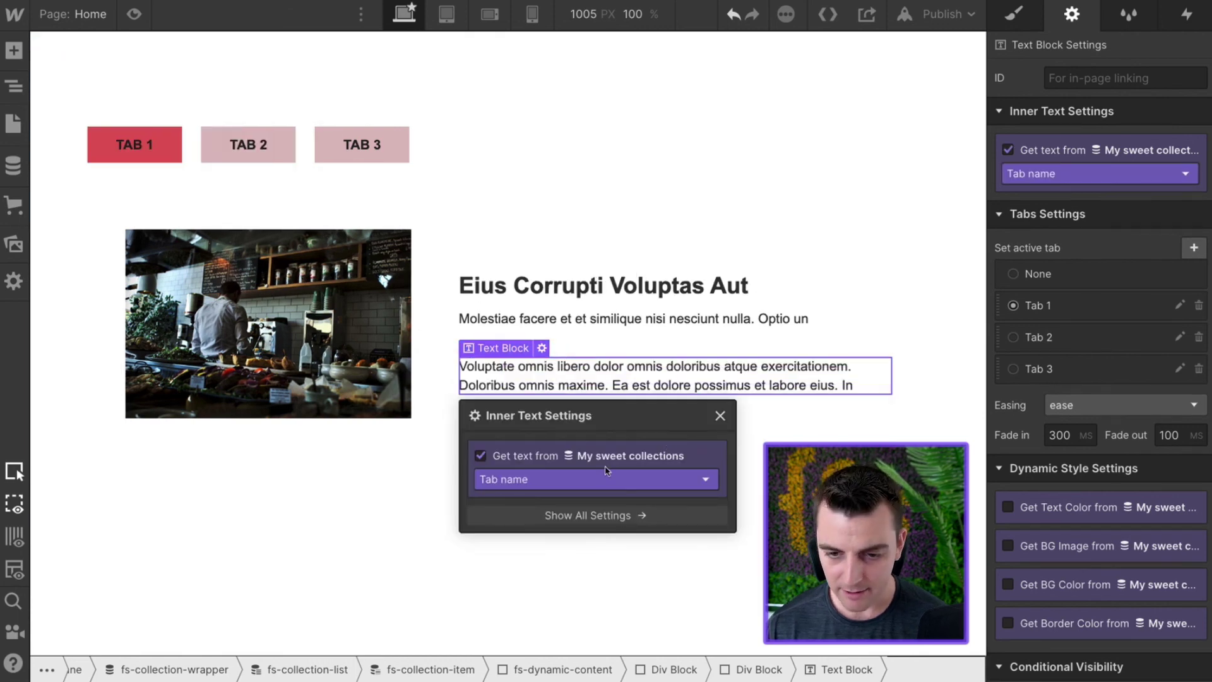
click(587, 482)
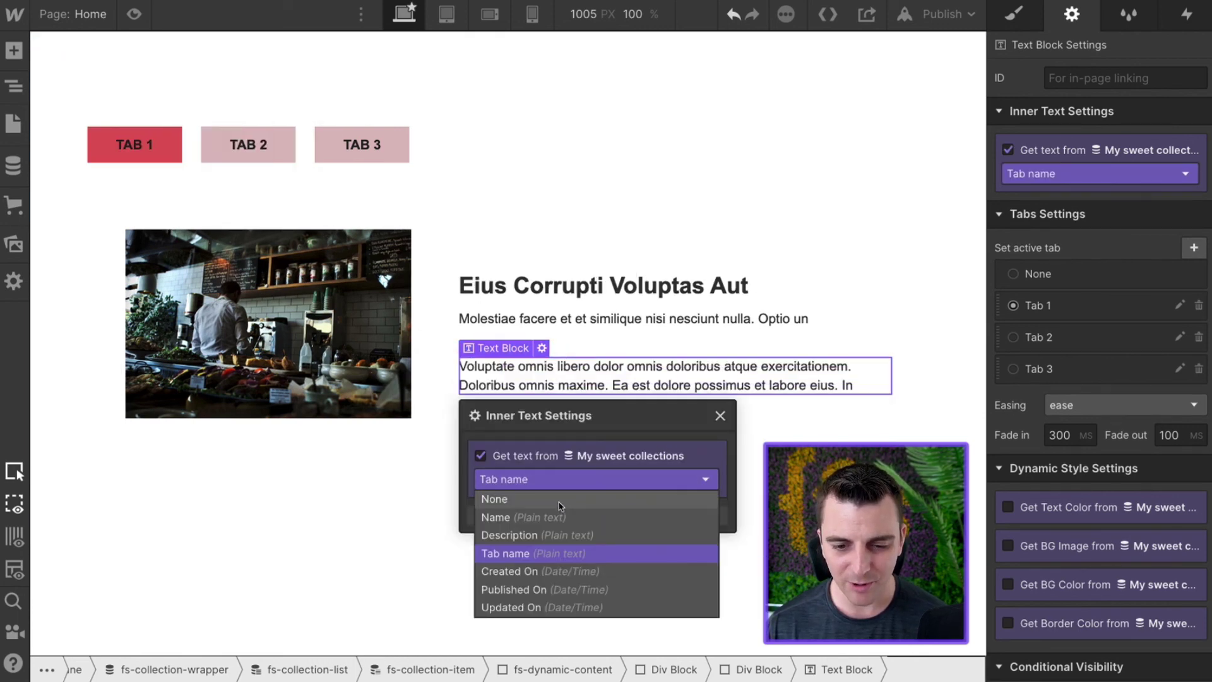
click(536, 517)
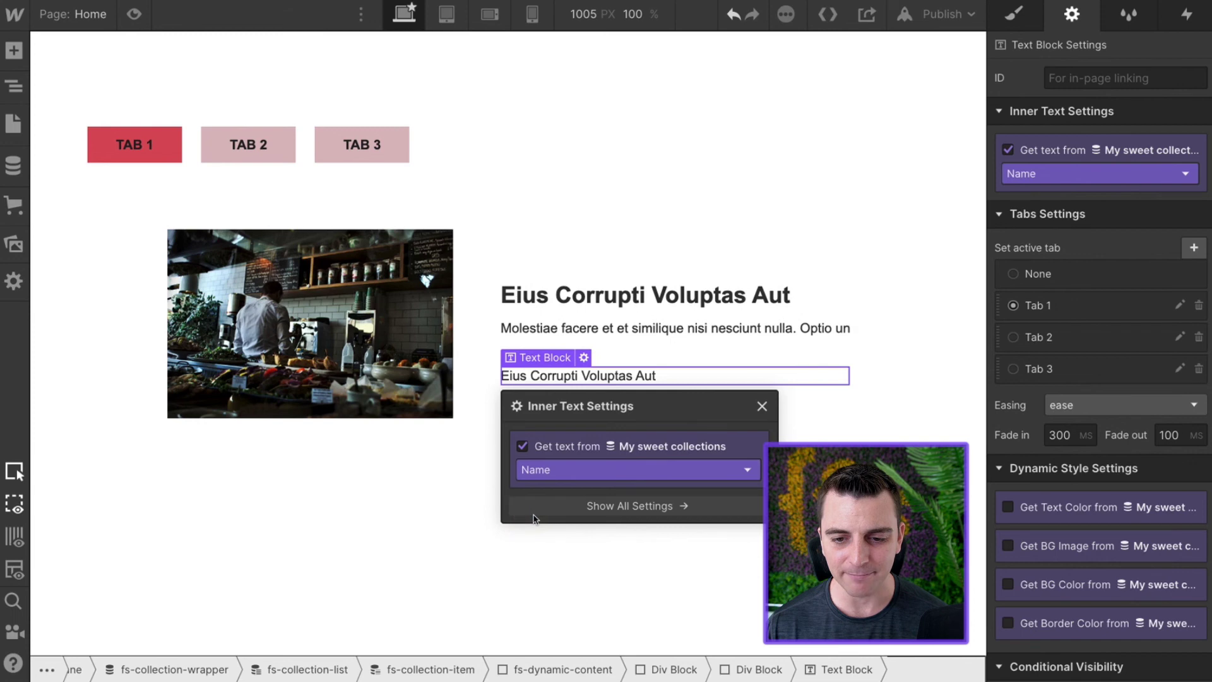
click(762, 406)
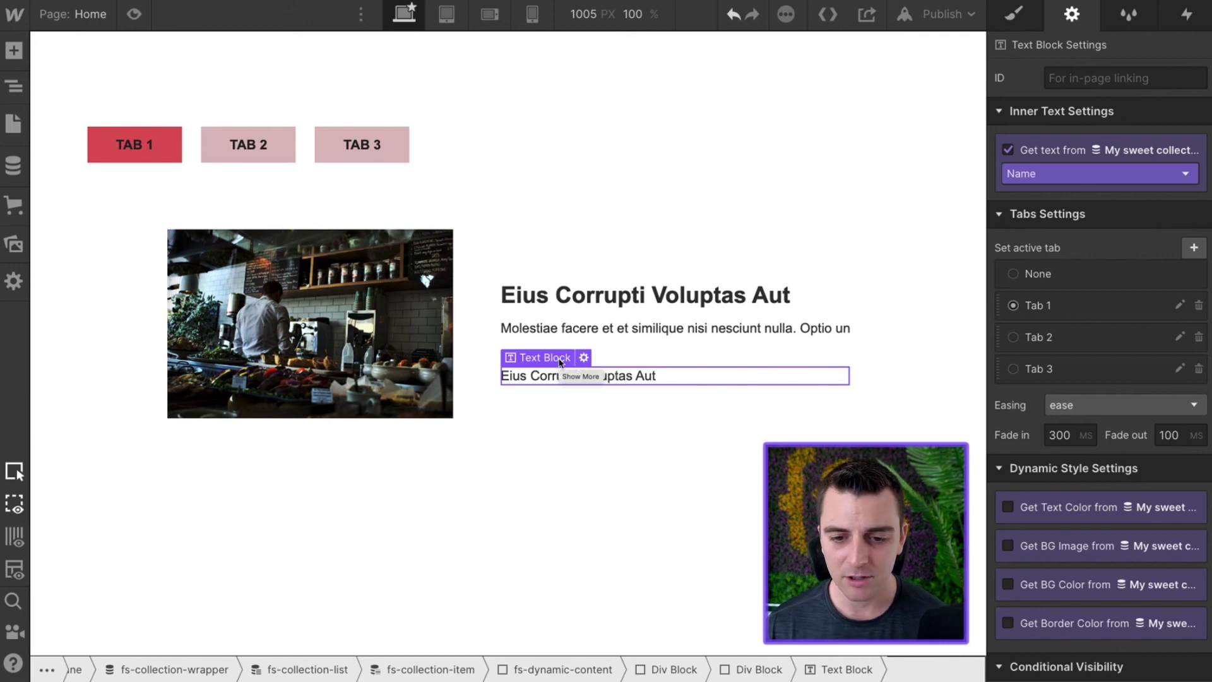
- Create and apply the class fs-tab-name to the text block
click(1013, 13)
click(1084, 102)
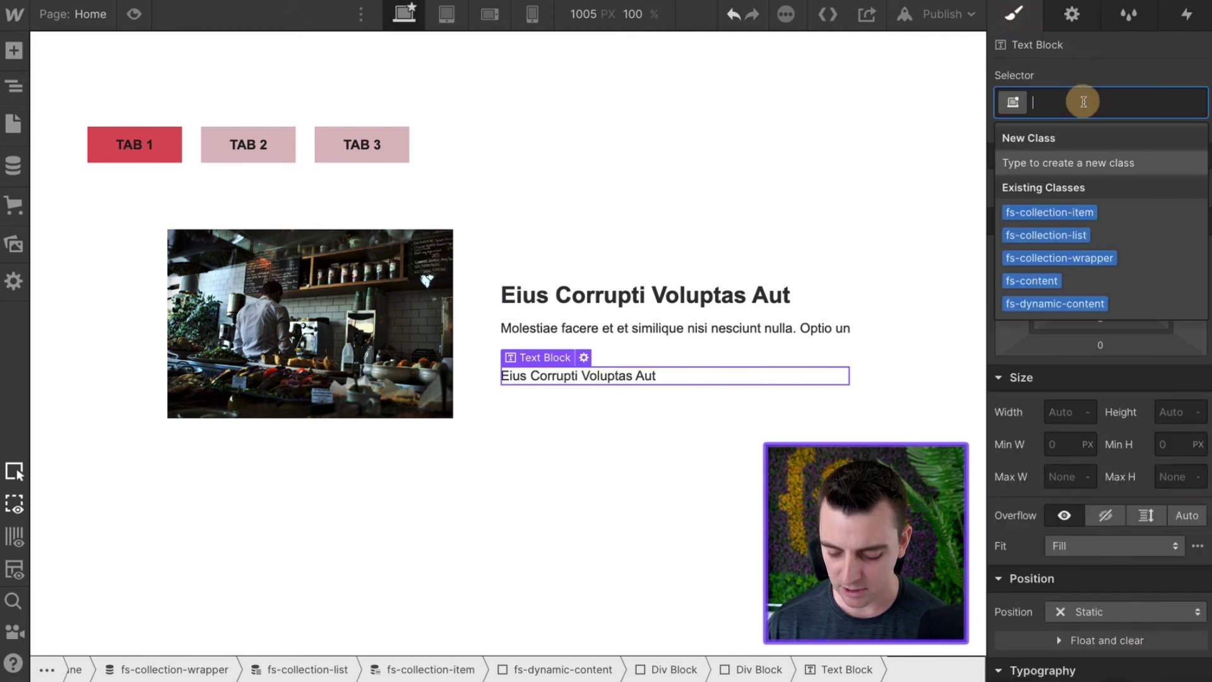
text(fs)
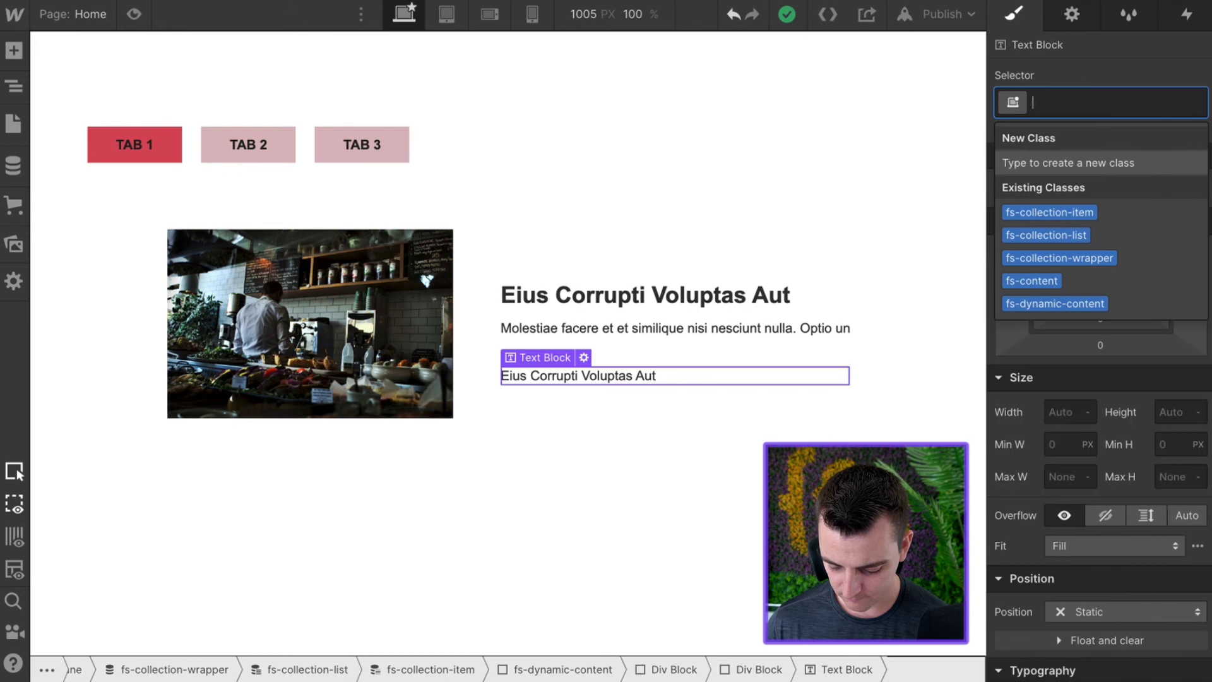
text(-tab-name)
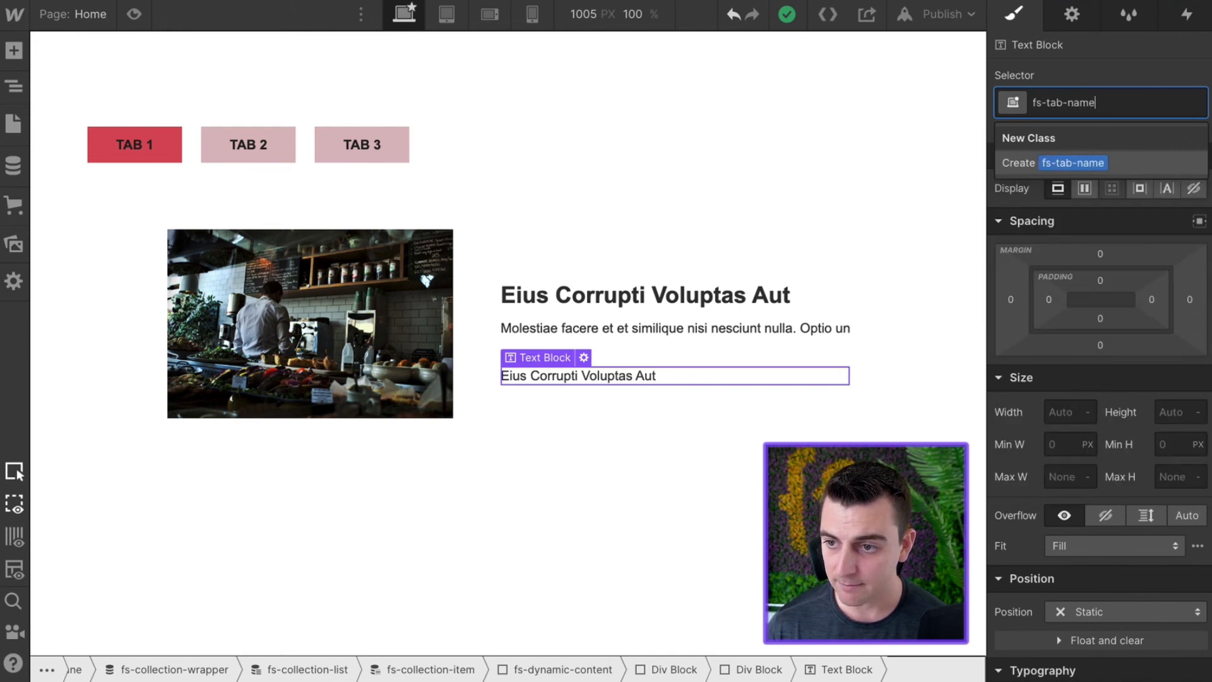
key(Return)
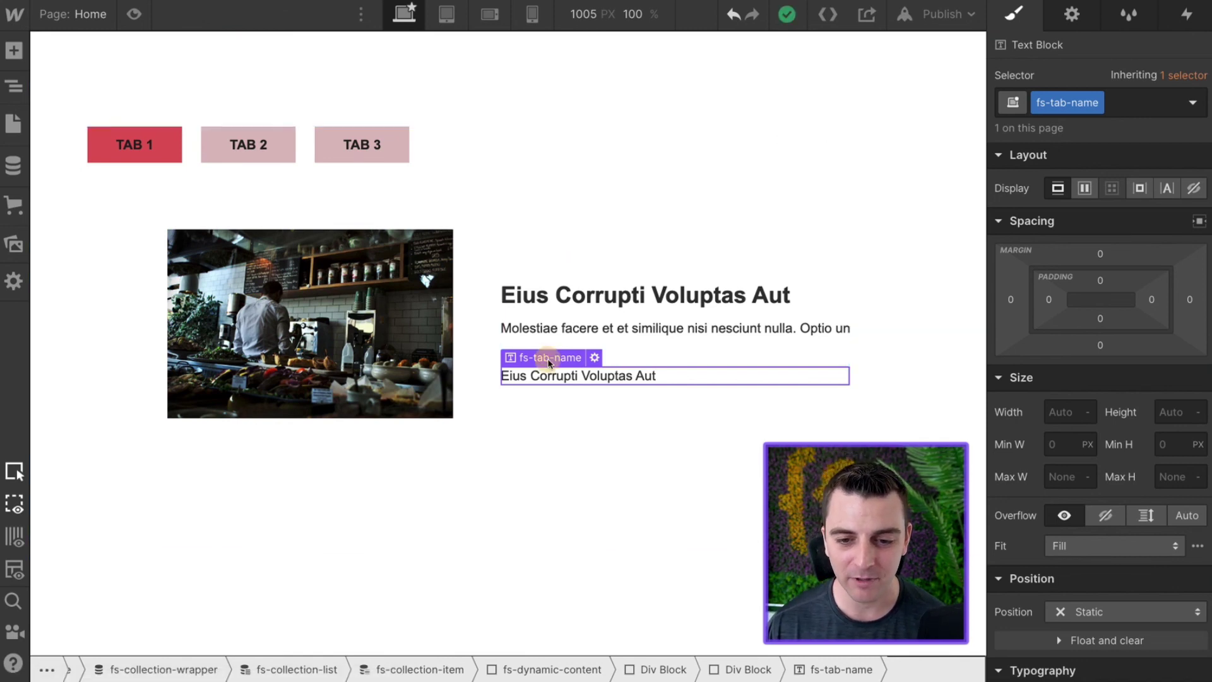
click(542, 339)
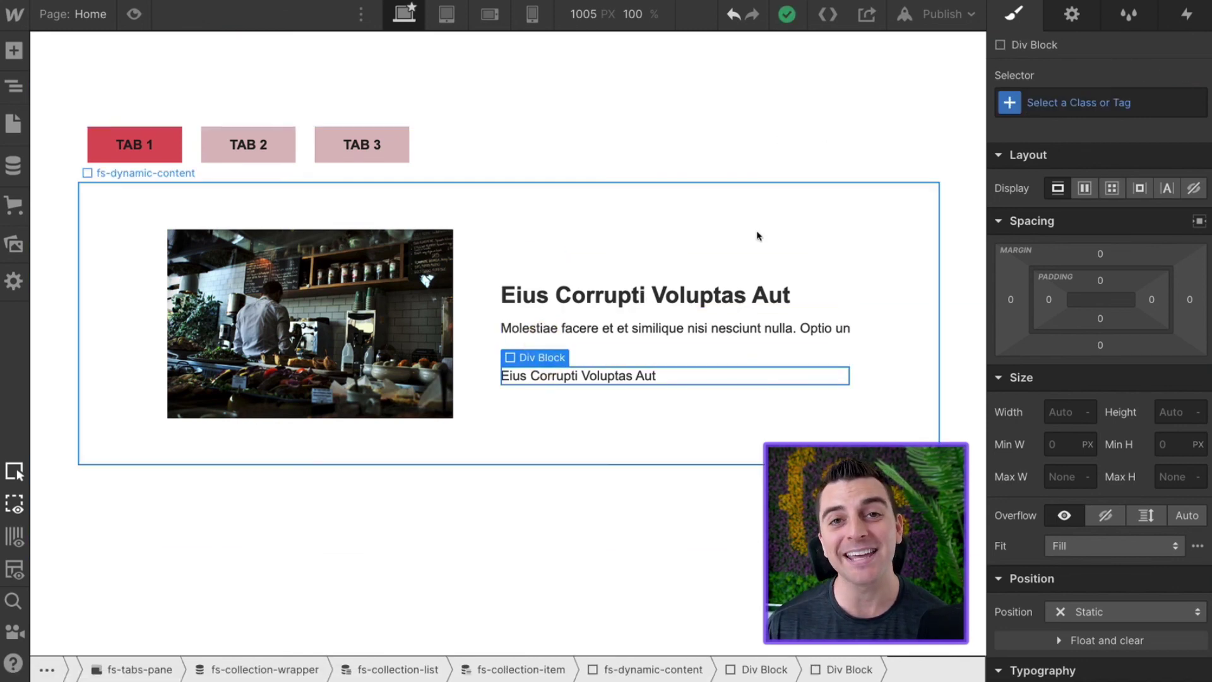
- Give the parent div the class fs-hide and set its Display to None
click(1077, 106)
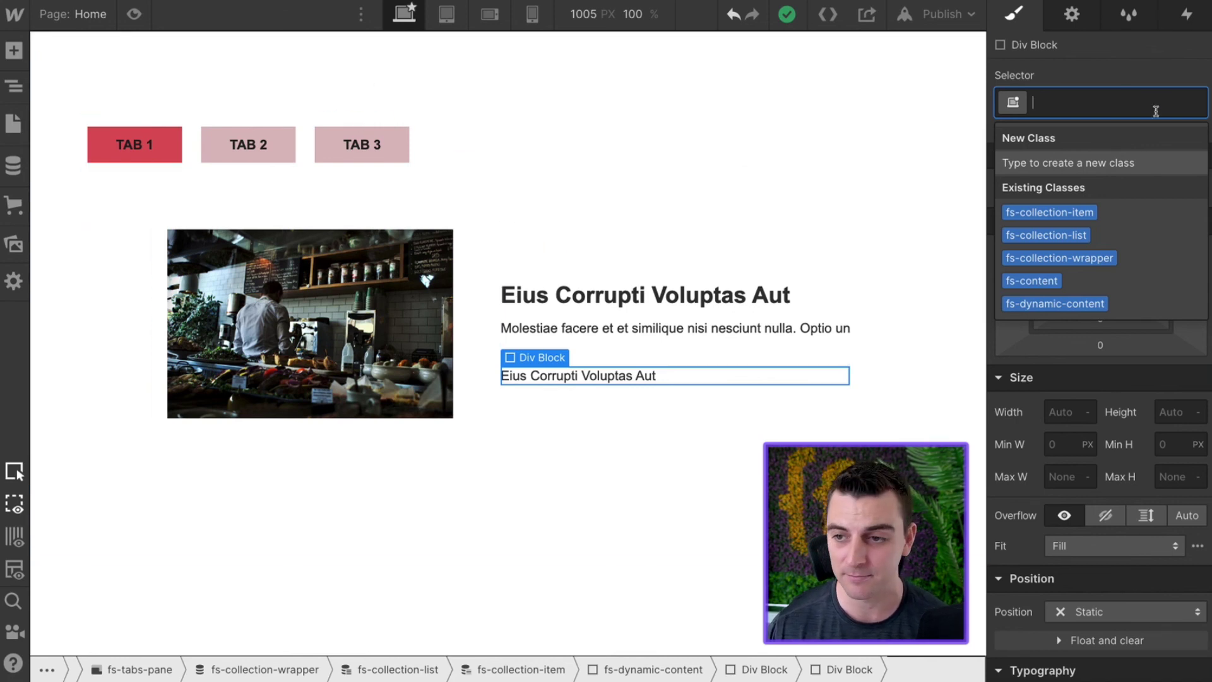
text(fs)
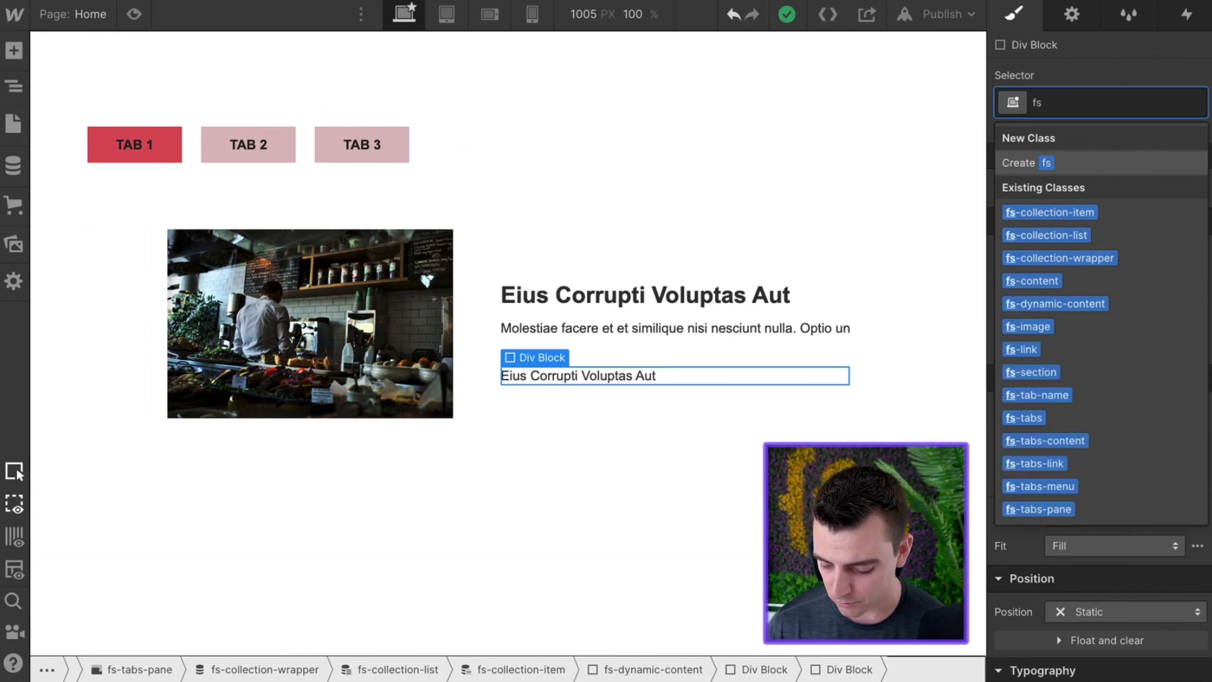
text(-hide)
key(Return)
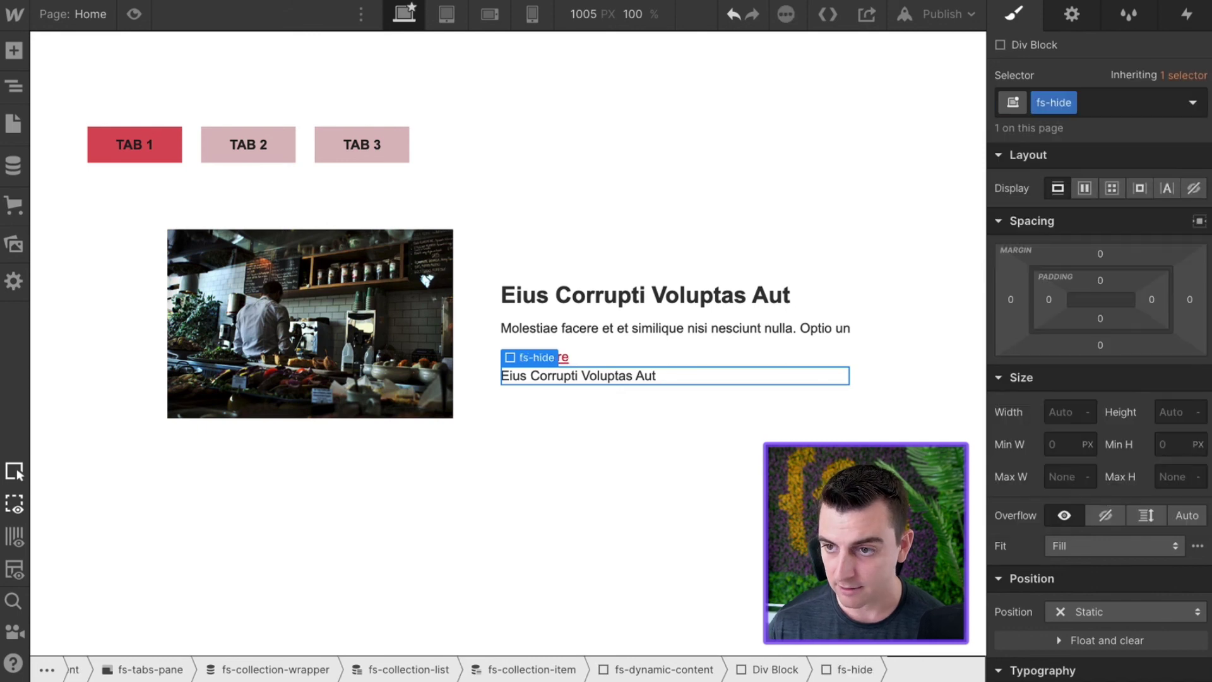
click(1193, 188)
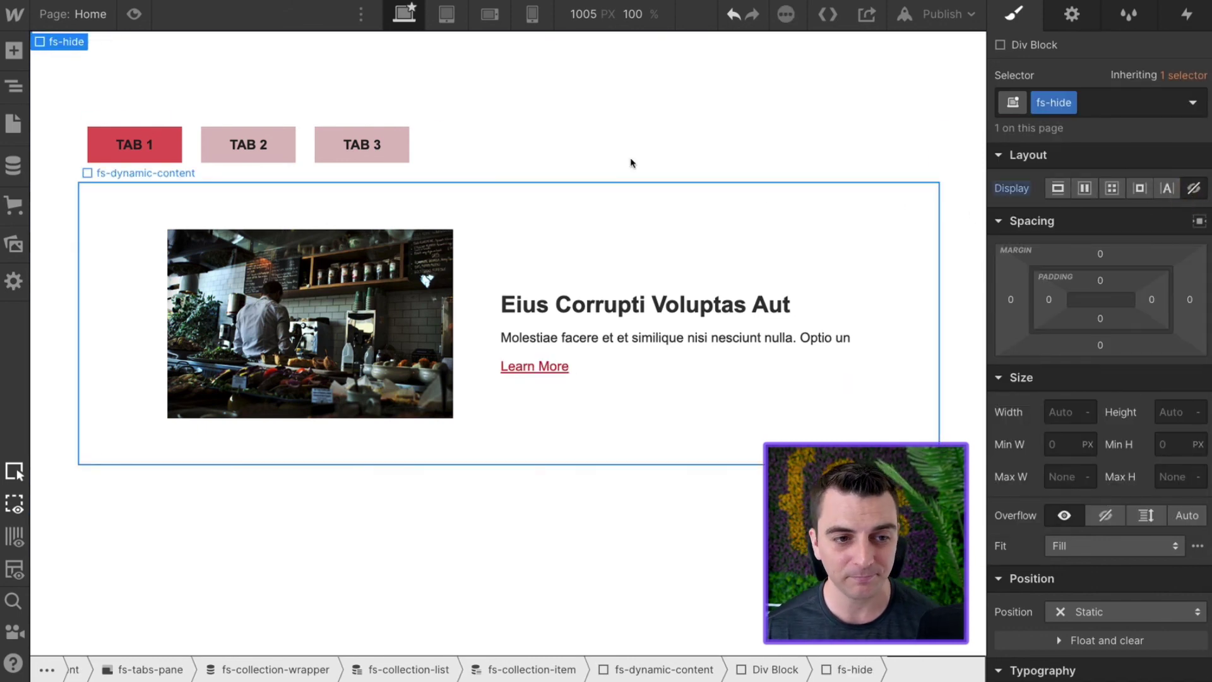
click(16, 87)
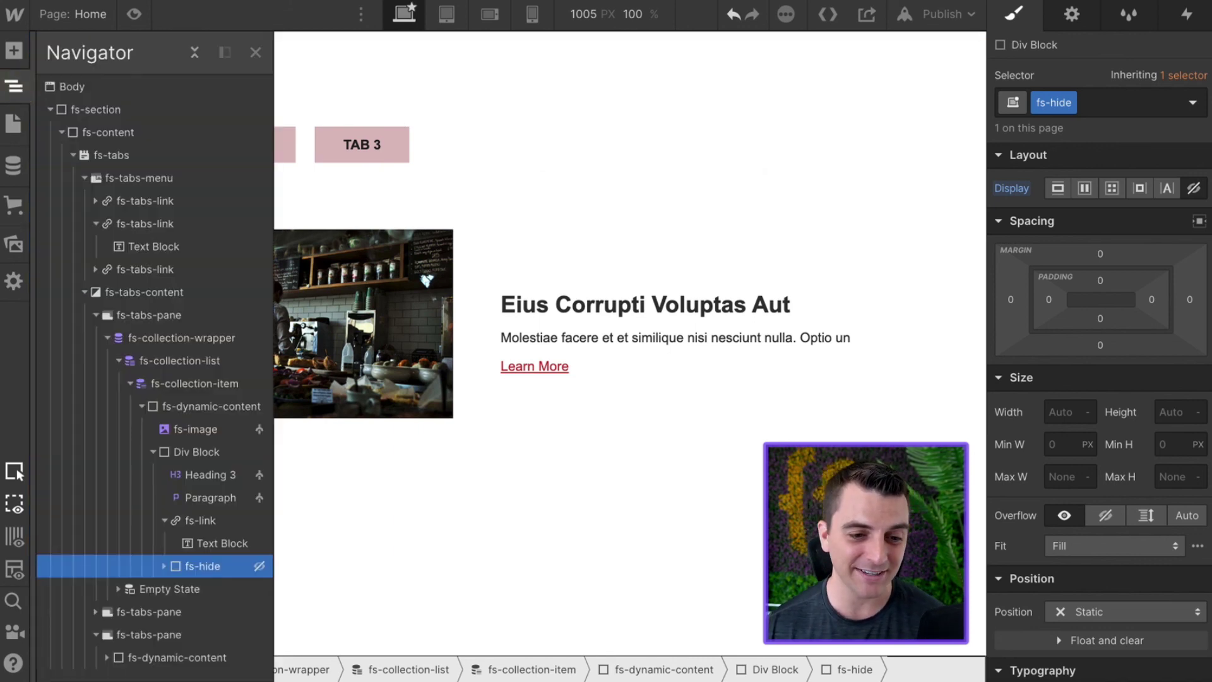
- Copy the first tab's fs-collection-wrapper, paste it into fs-section, and expand the copy
click(151, 341)
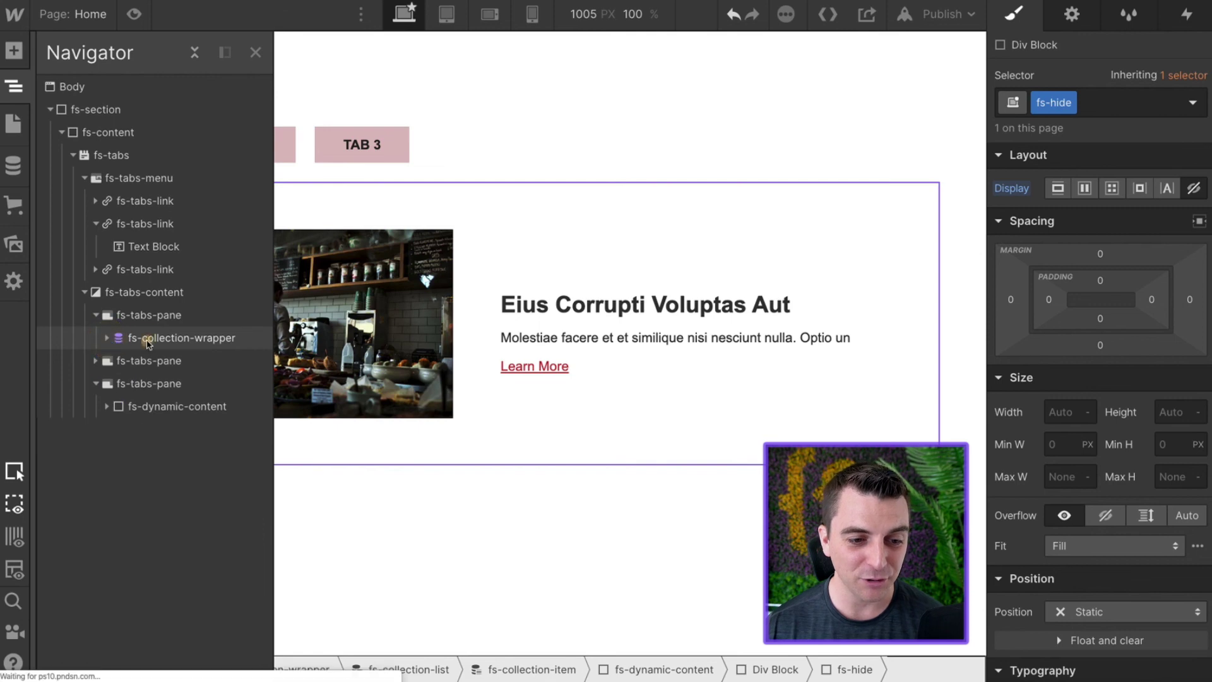
key(Left)
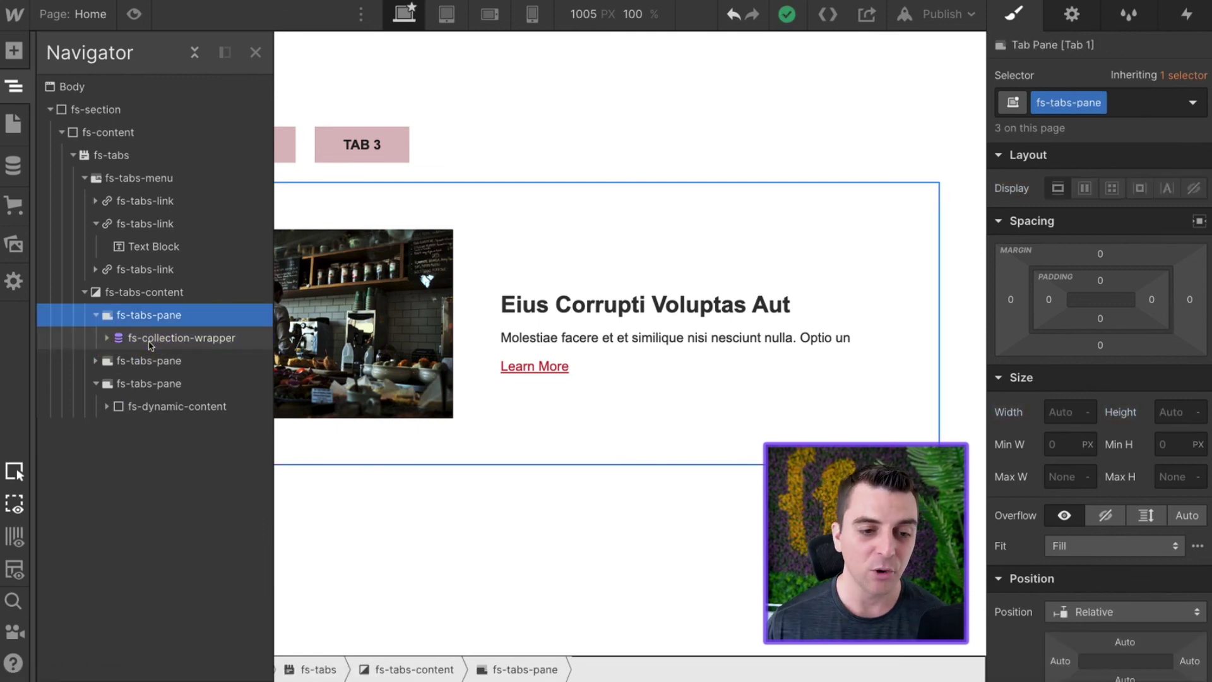
click(150, 341)
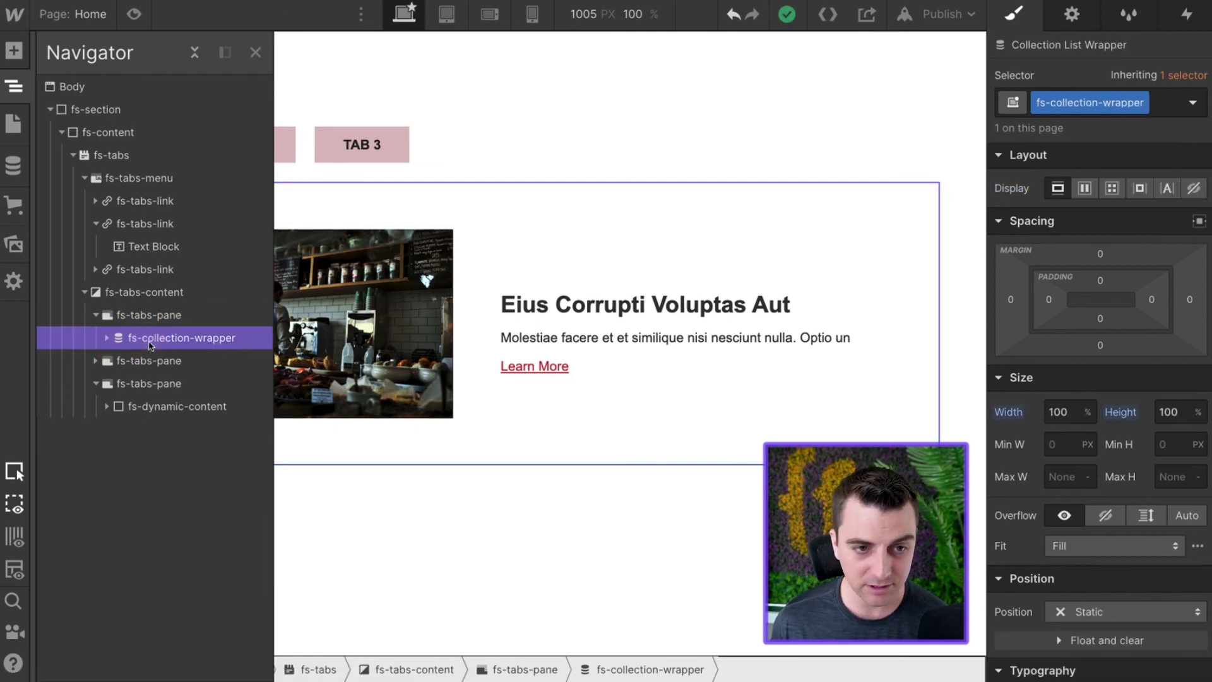
key(ctrl+c)
key(Left)
click(149, 108)
key(ctrl+v)
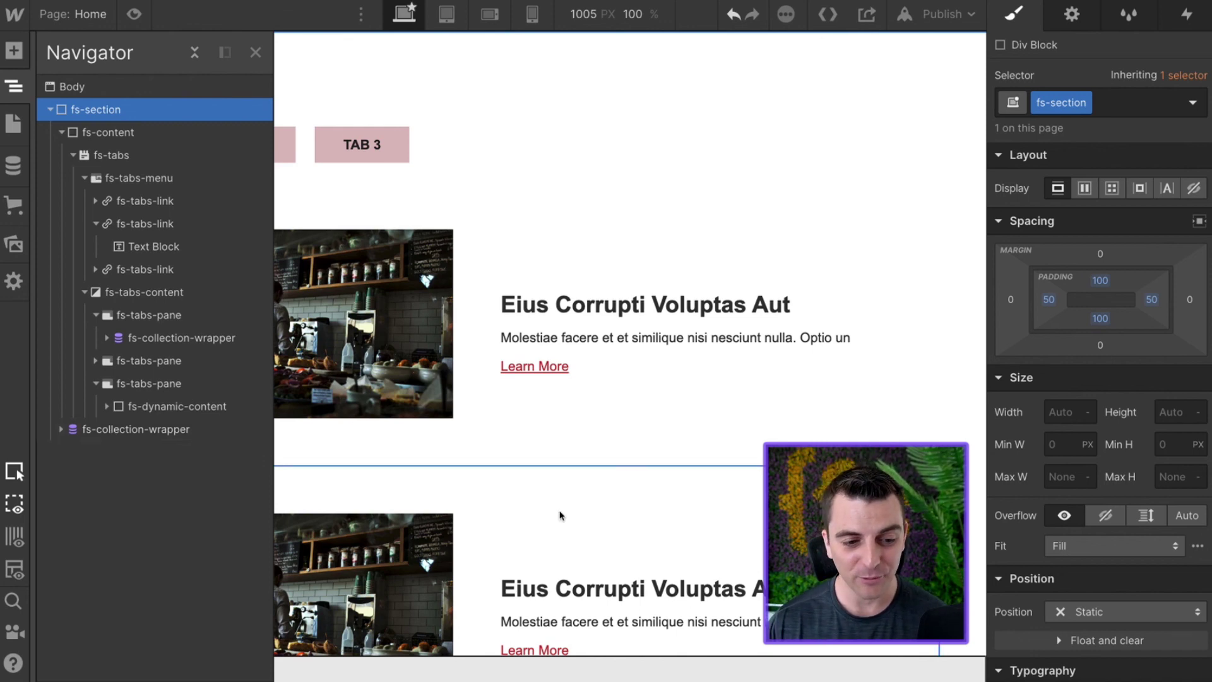
scroll(559, 515, down, 3)
click(62, 430)
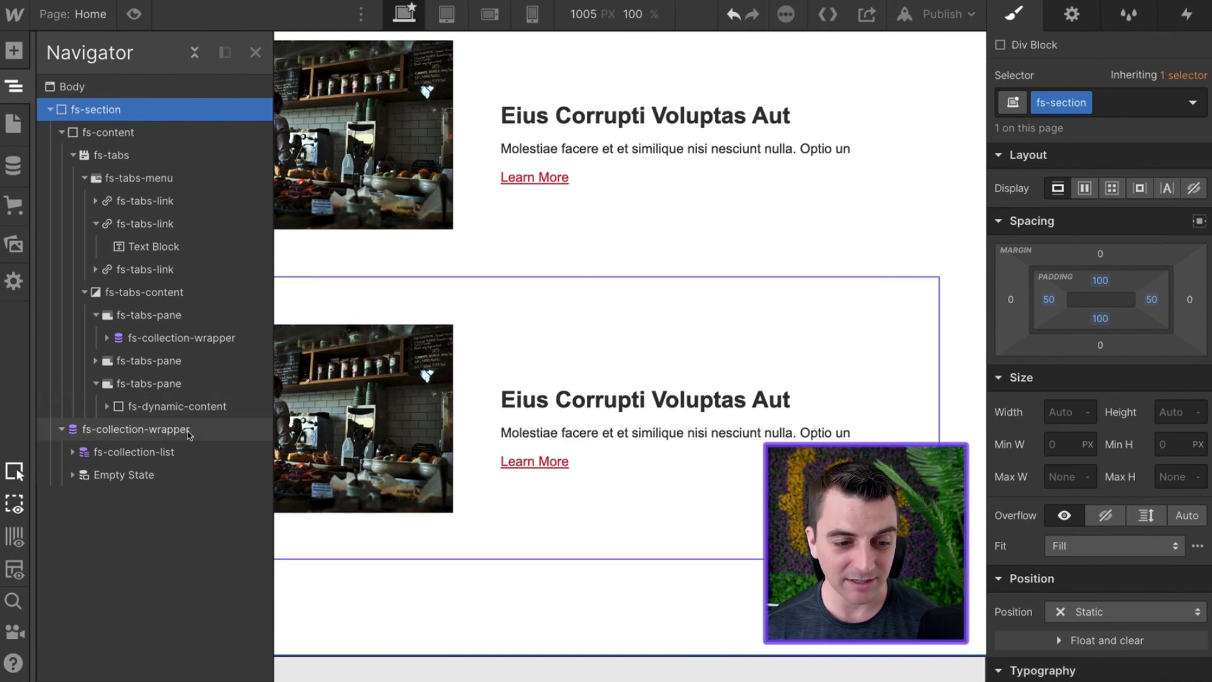
click(187, 432)
- Uncheck Limit items on the copied fs-collection-wrapper so it lists every entry
click(1072, 14)
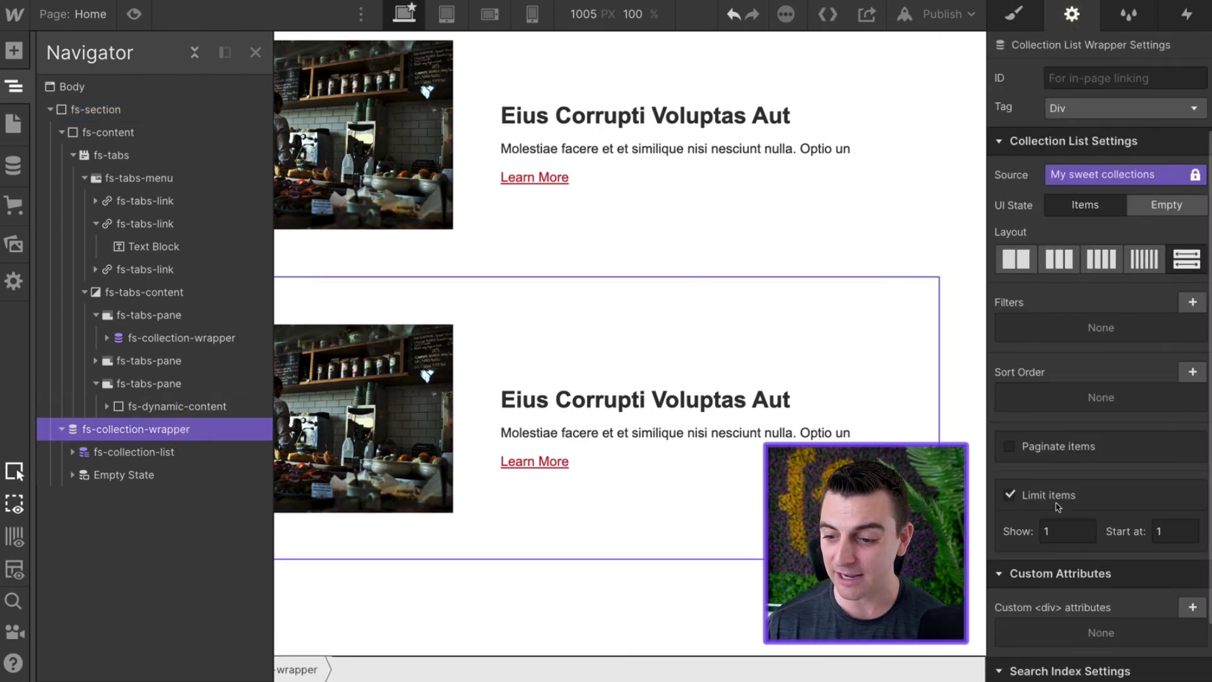
click(1025, 496)
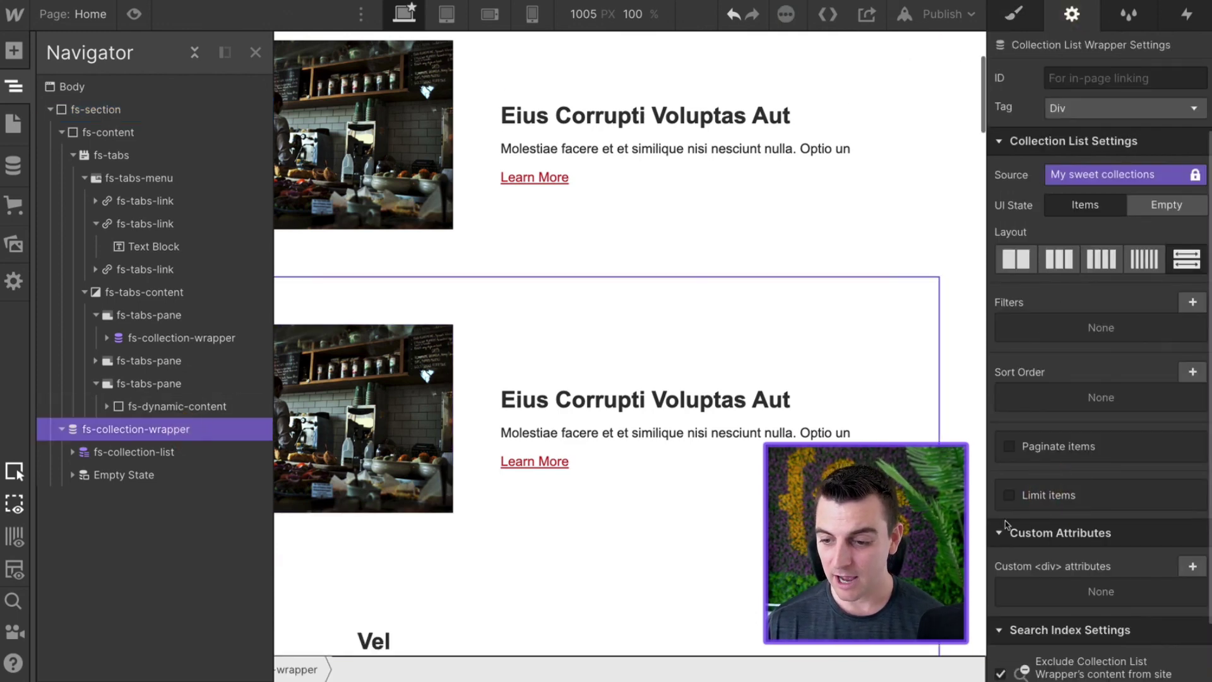
scroll(737, 480, down, 10)
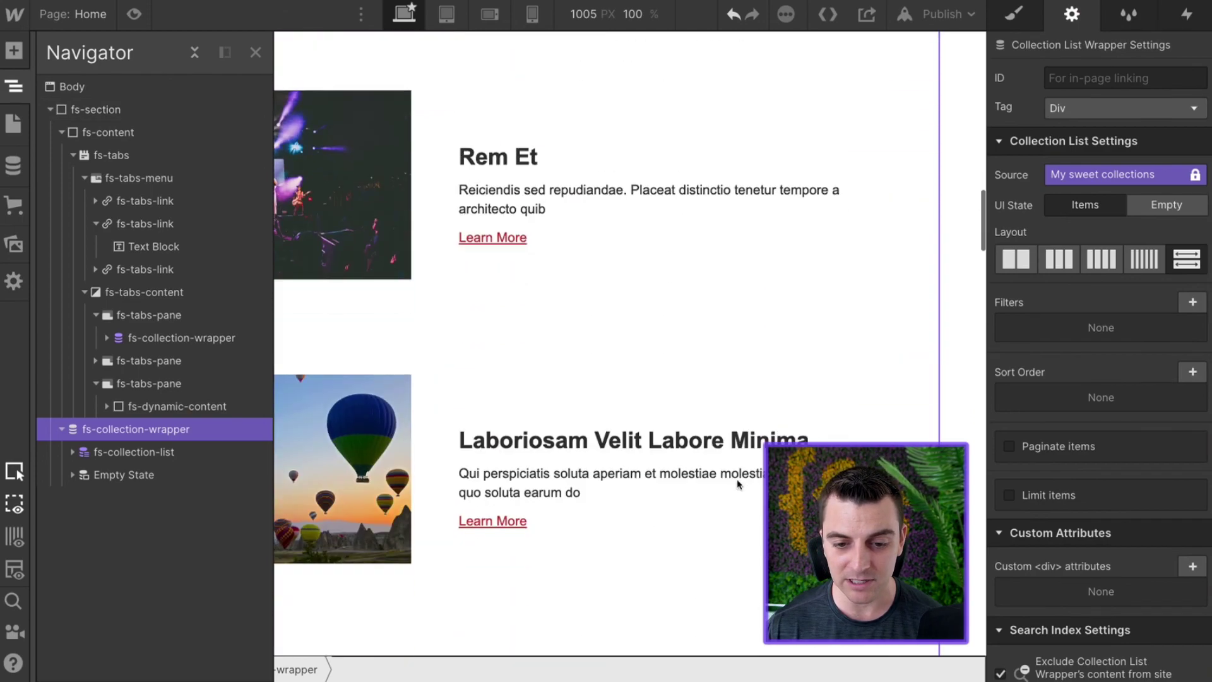
scroll(736, 484, down, 20)
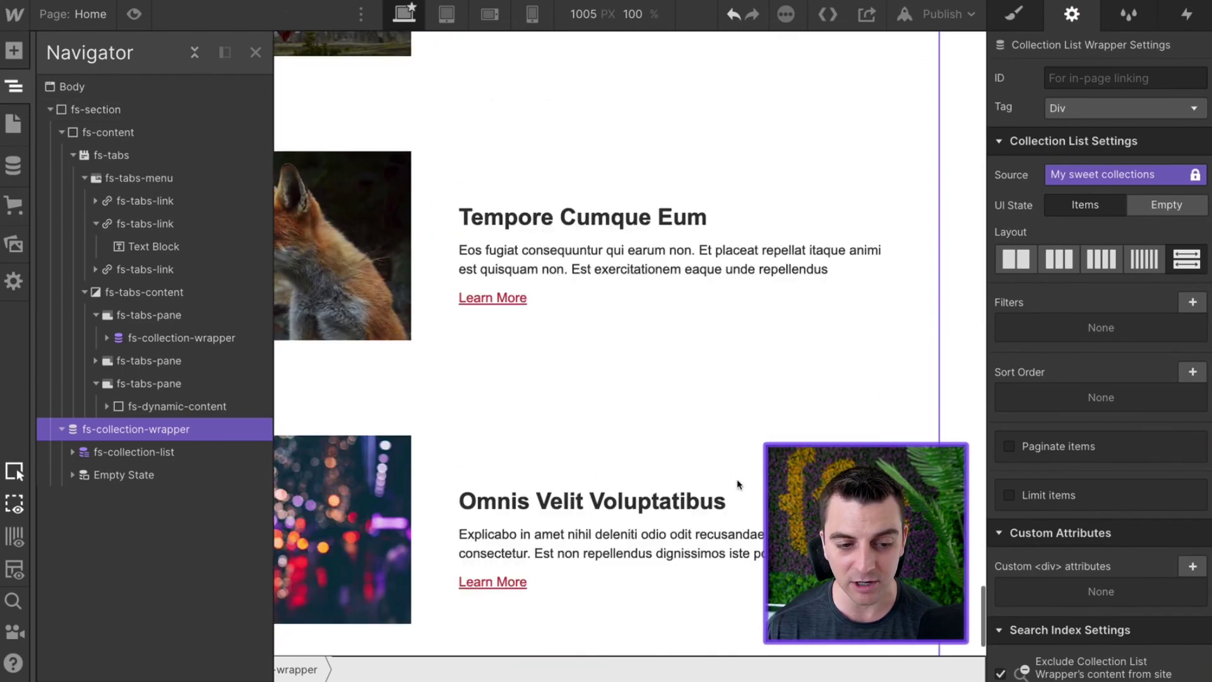
scroll(736, 483, up, 20)
scroll(725, 461, down, 1)
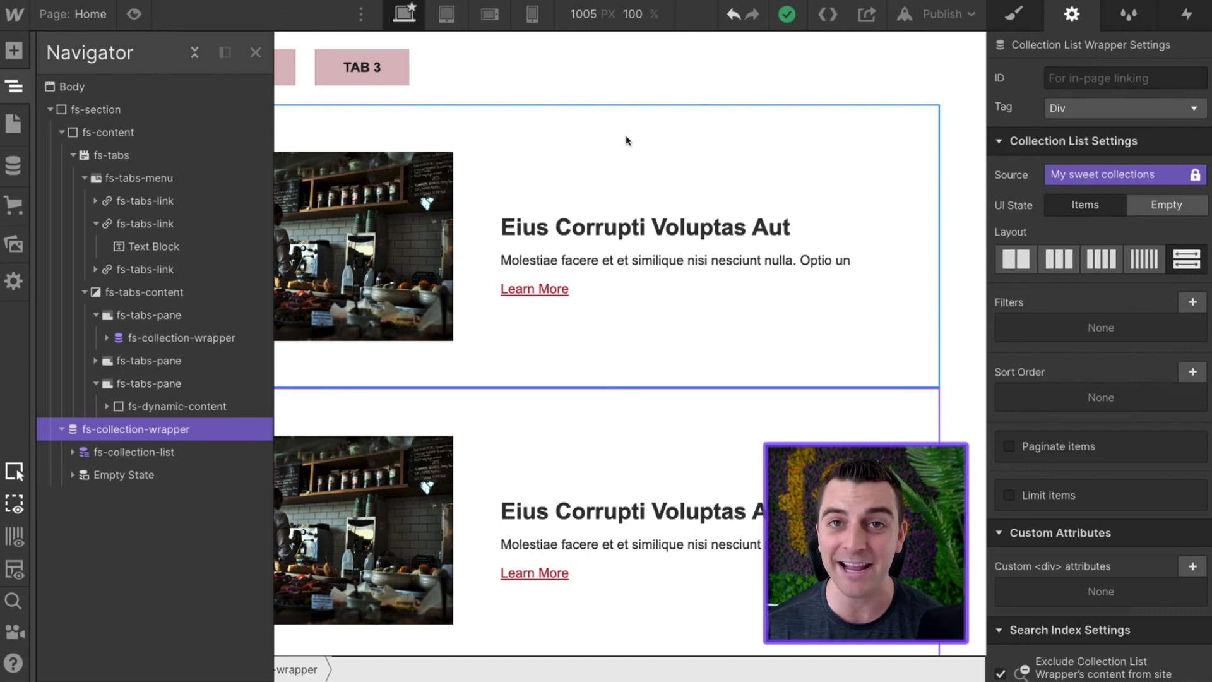
click(73, 451)
- Add the combo class fs-dynamic-feed to the copied fs-collection-list
click(84, 475)
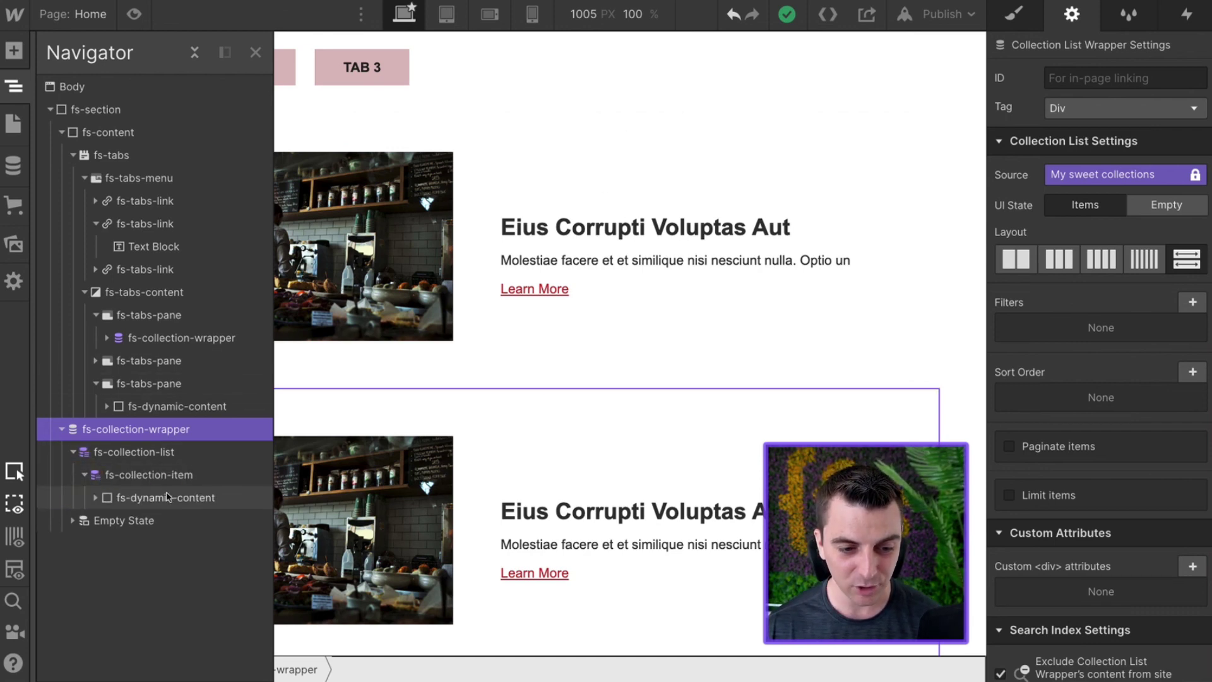
click(168, 497)
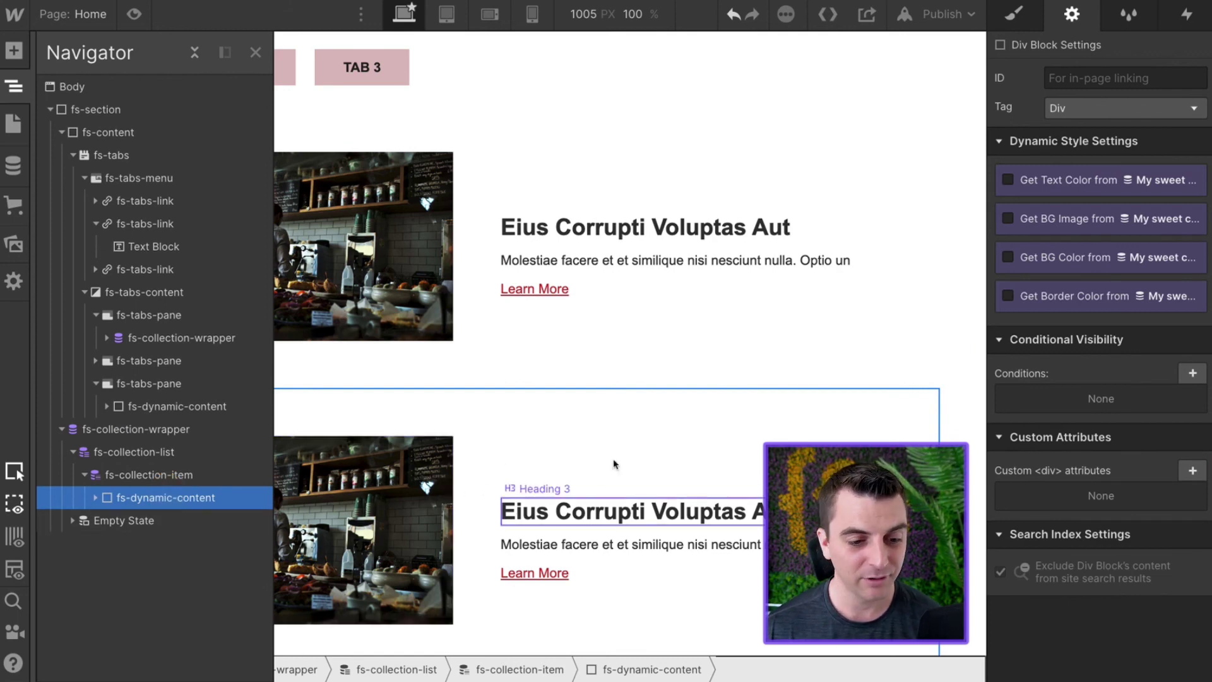
click(139, 459)
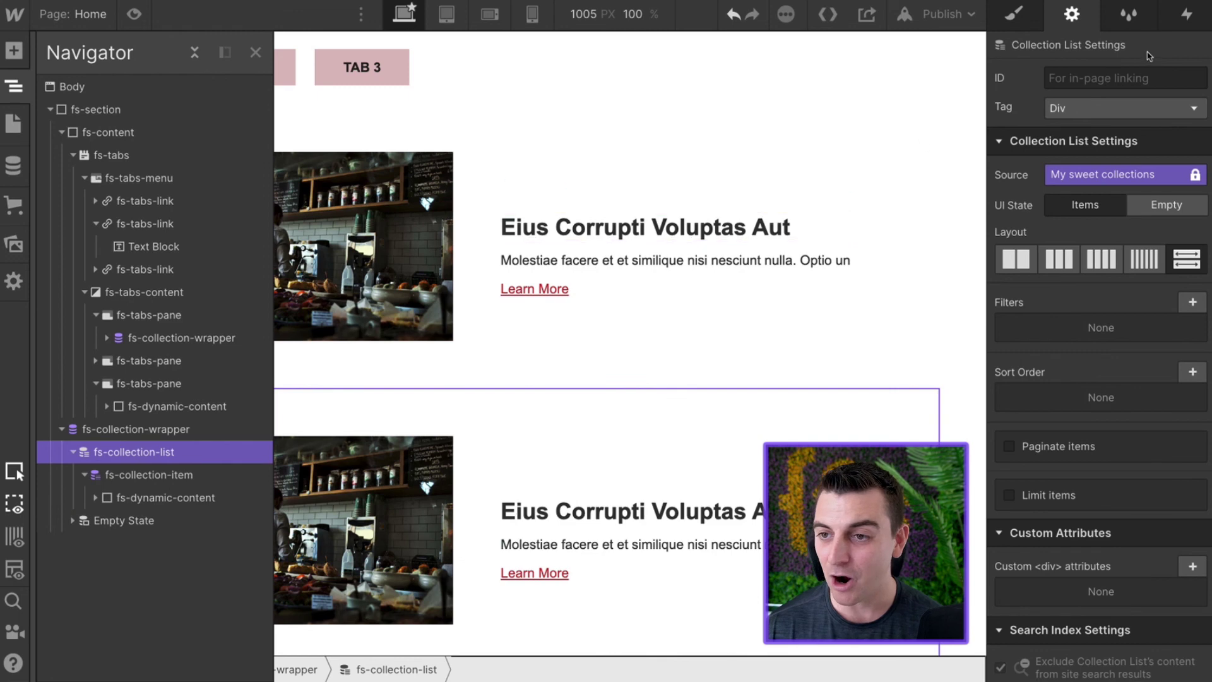
click(1008, 20)
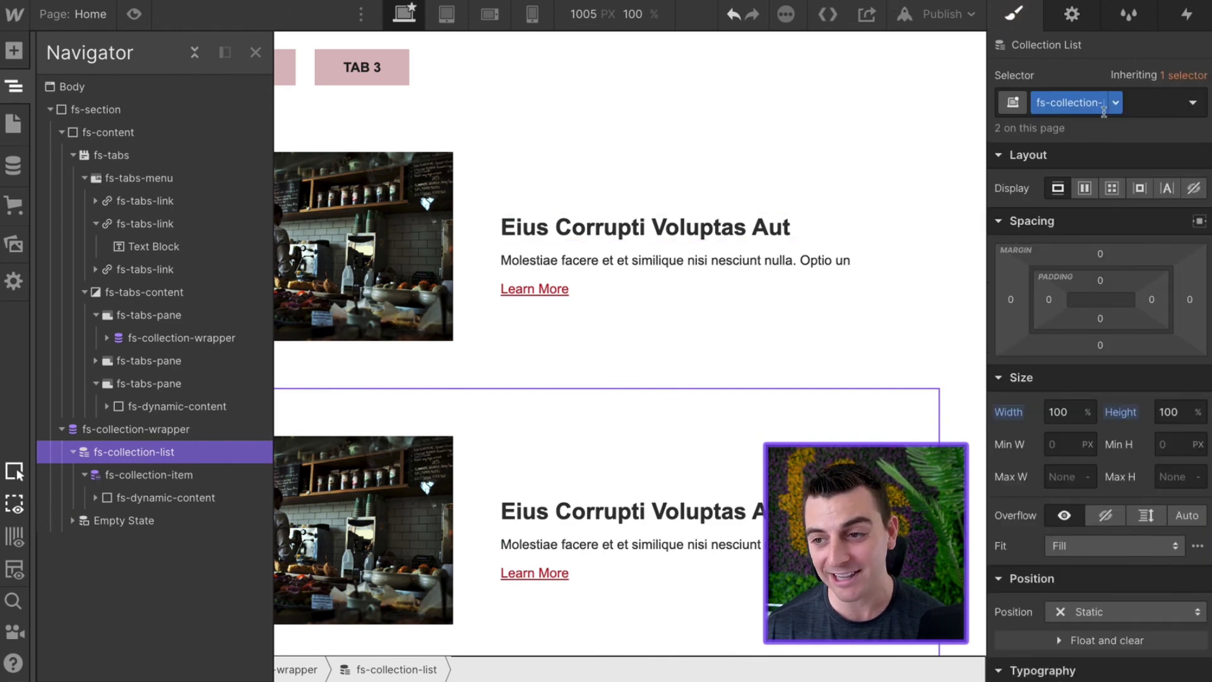
click(1150, 108)
text(fs-d)
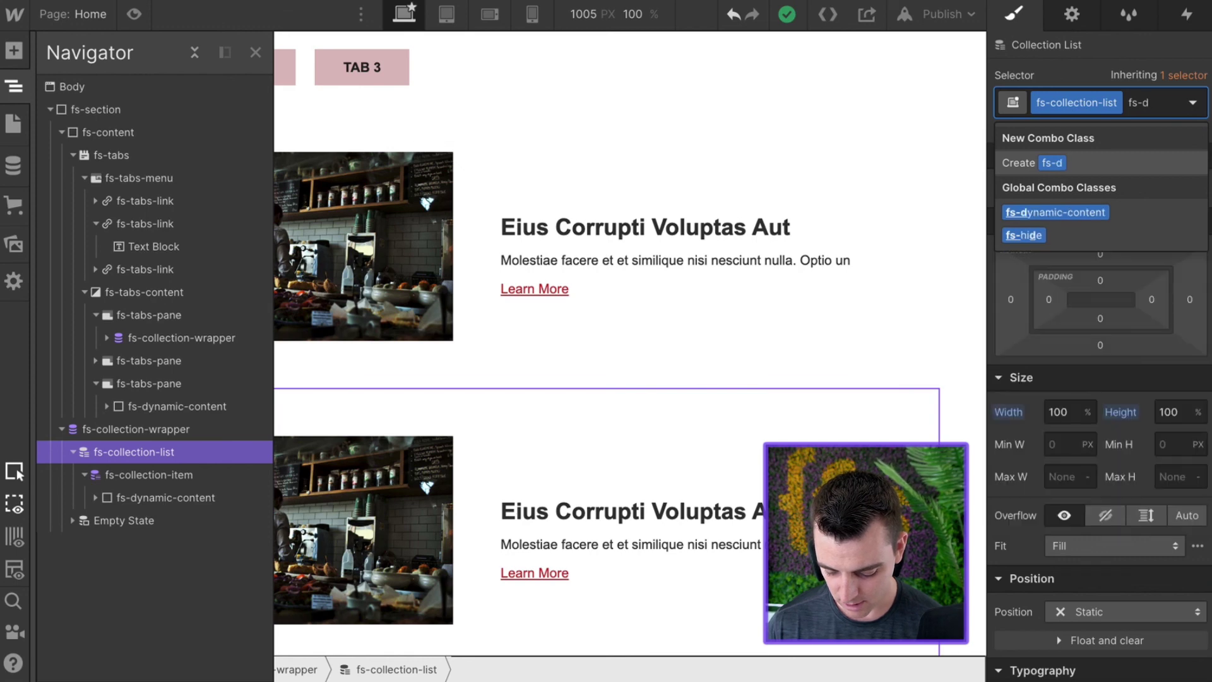
text(ynamic-fee)
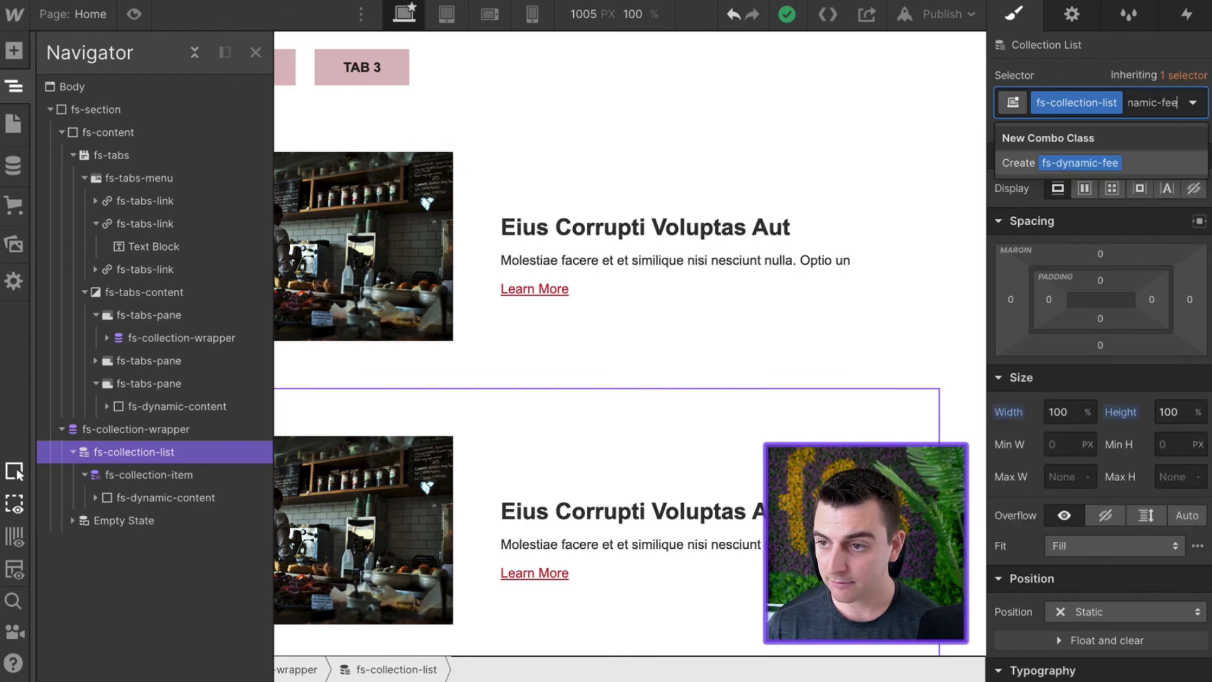
text(d\)
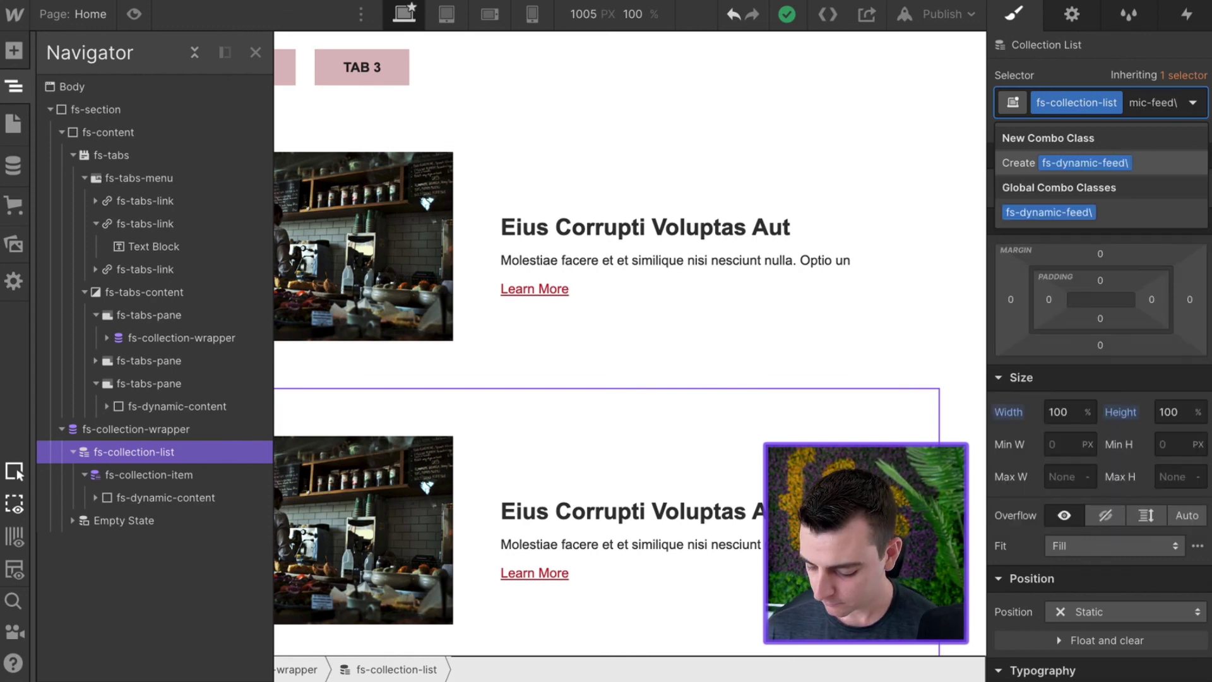
key(BackSpace)
key(Return)
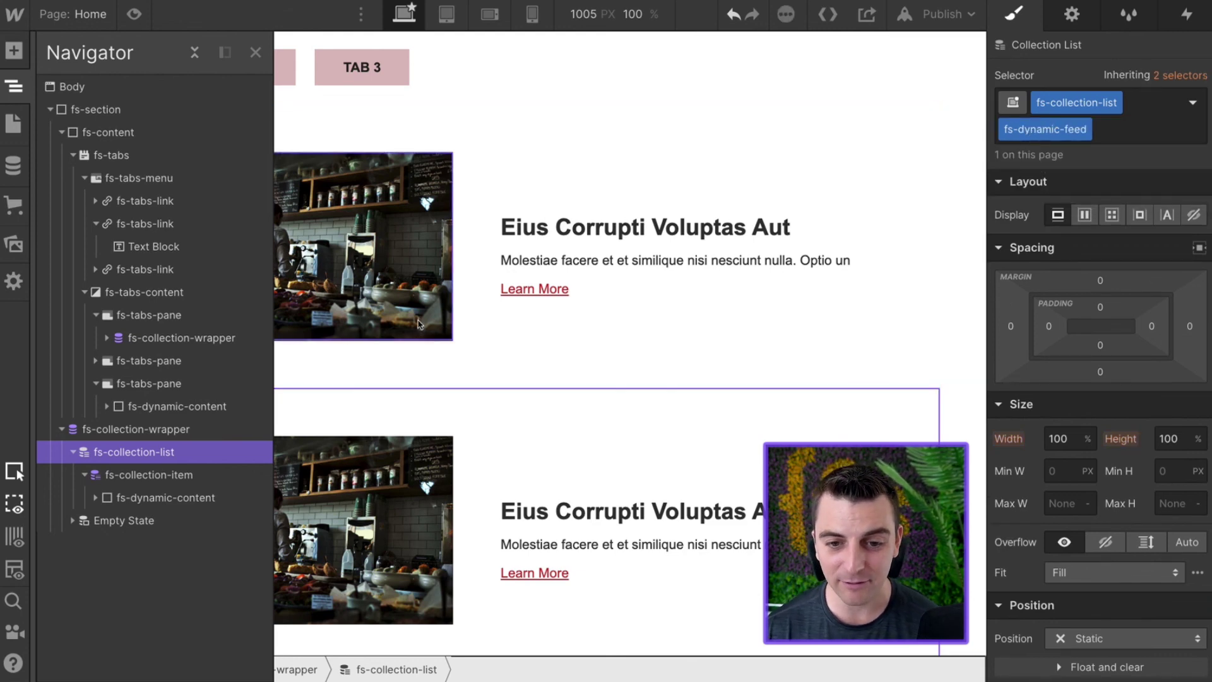
- Step from the Learn More link through the hidden fs-tab-name text up to the tabs component
click(503, 289)
key(Down)
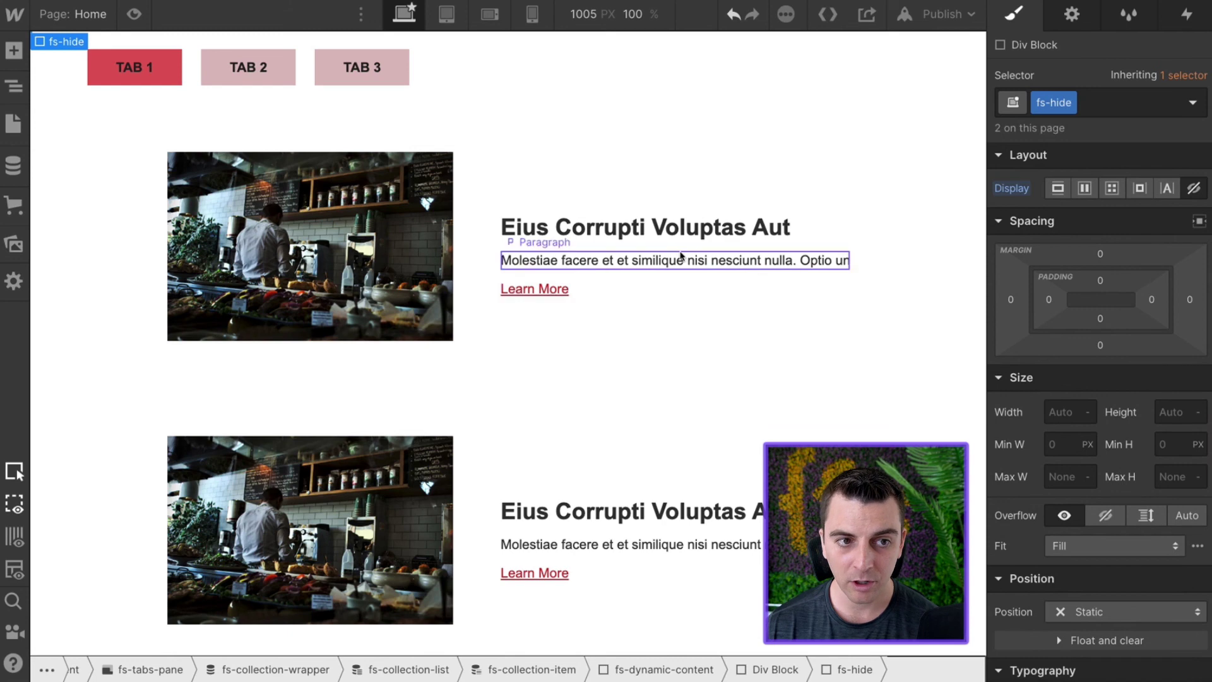
key(Down)
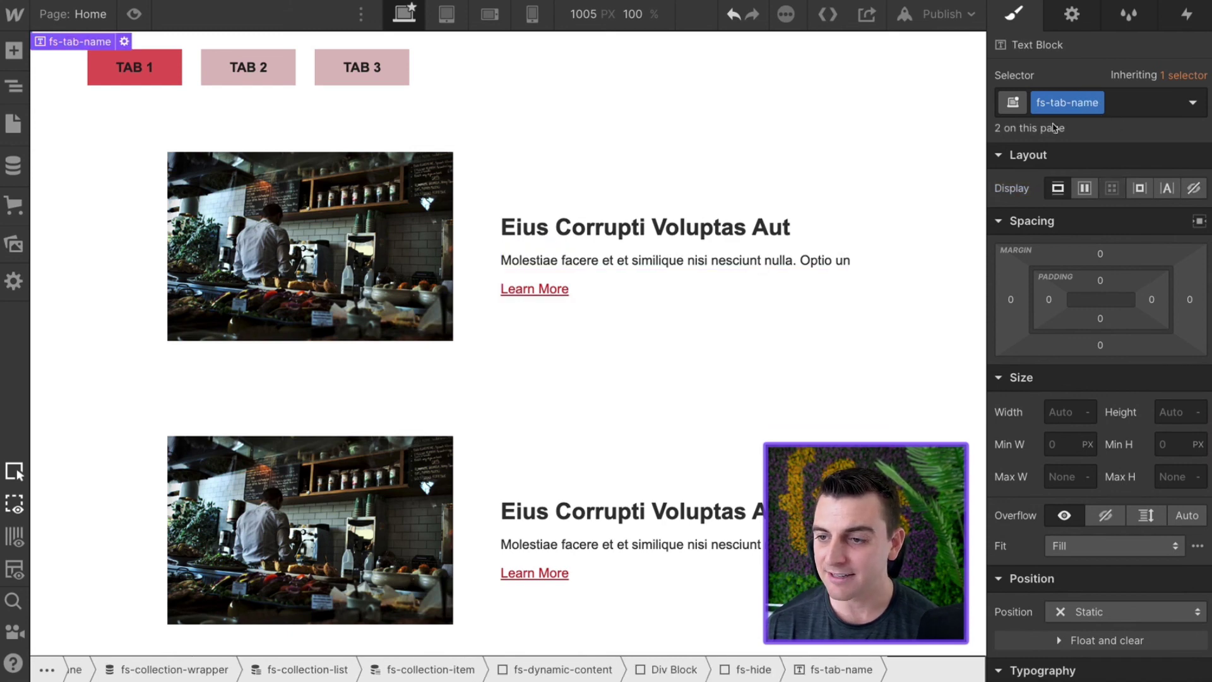
scroll(779, 209, up, 2)
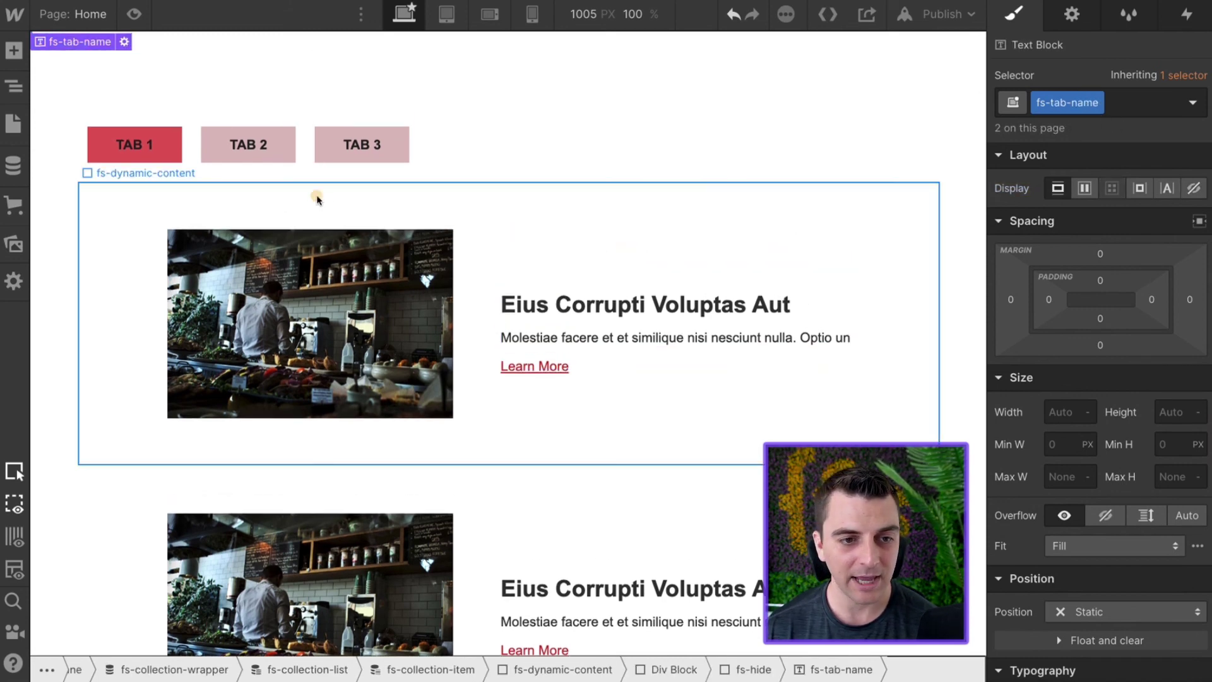
key(ctrl+Up)
key(ctrl+Up)
key(ctrl+Up)
key(ctrl+Up)
key(ctrl+Up)
key(ctrl+Up)
key(ctrl+Up)
key(ctrl+Up)
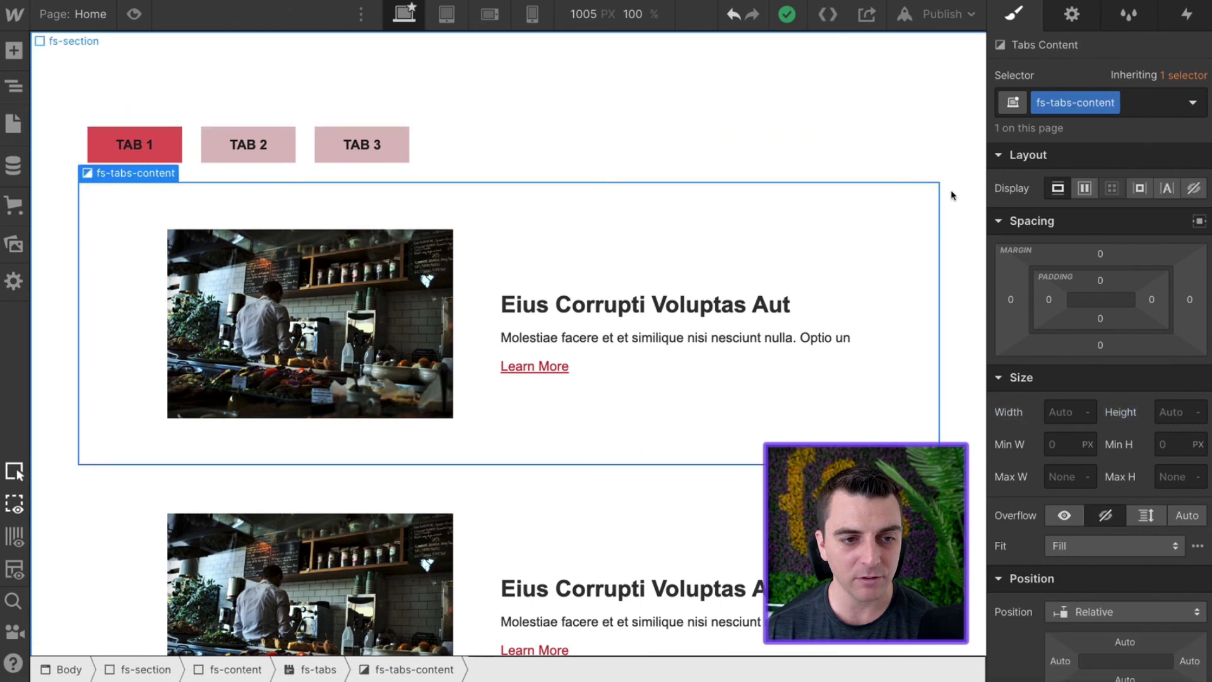
key(ctrl+Up)
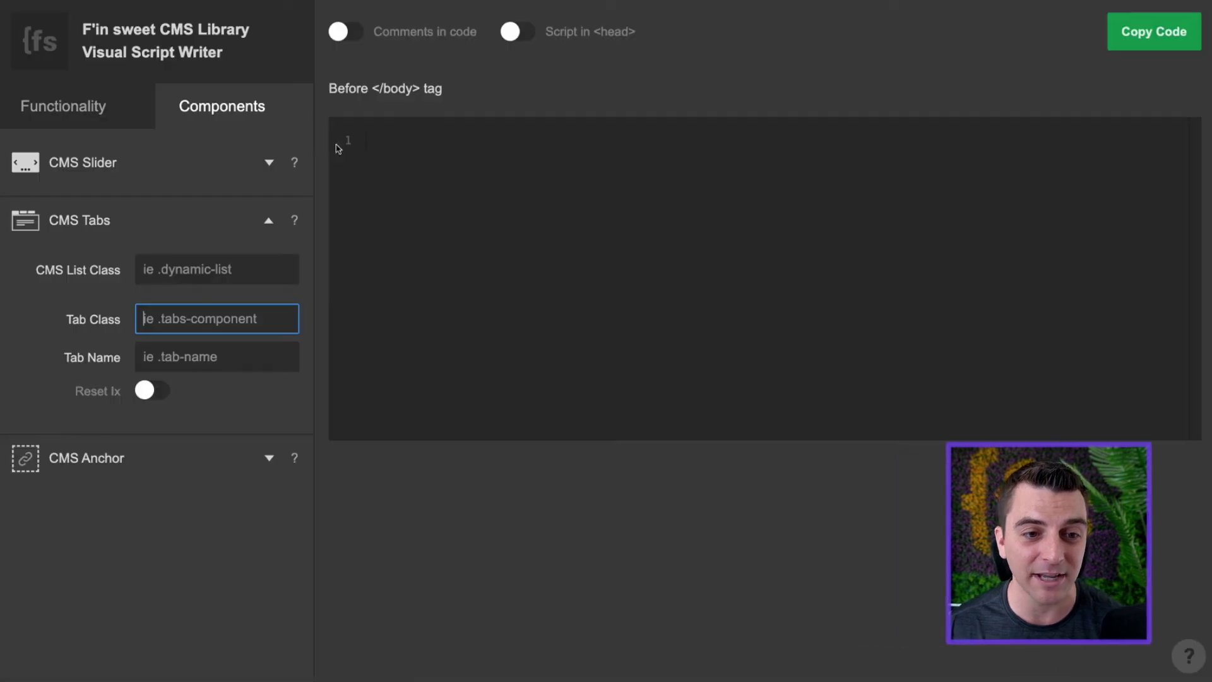
- Enter fs-tabs as the Tab Class in the CMS Tabs component settings
click(189, 271)
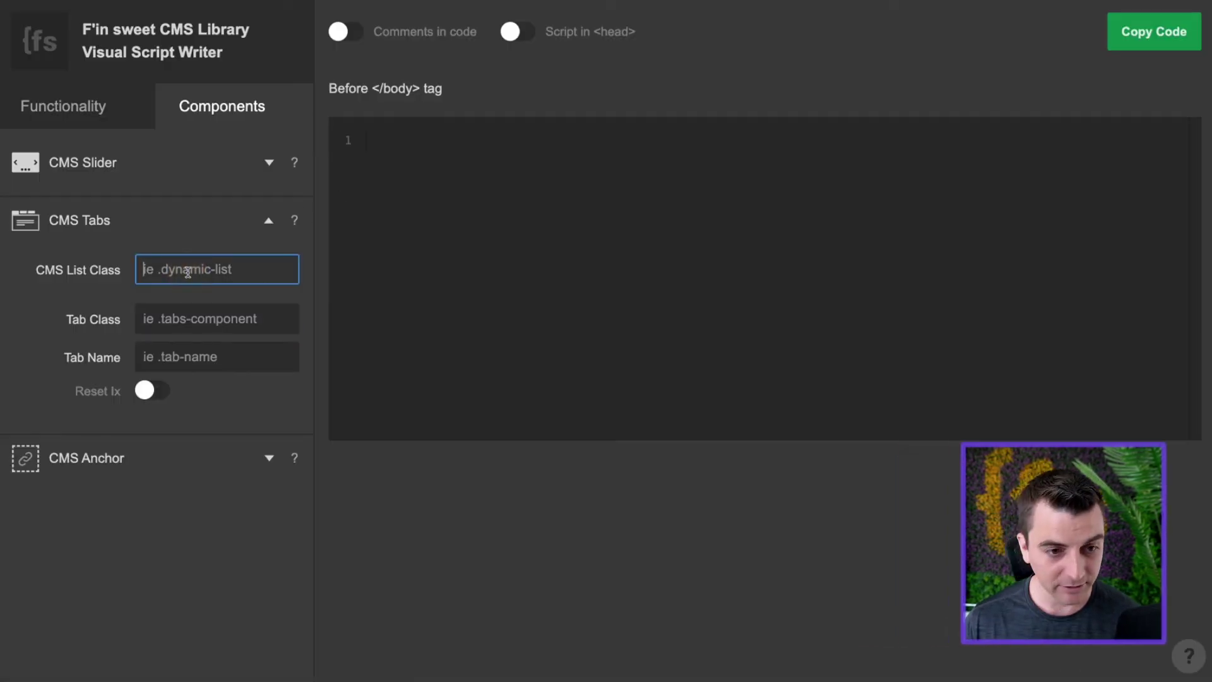
click(210, 316)
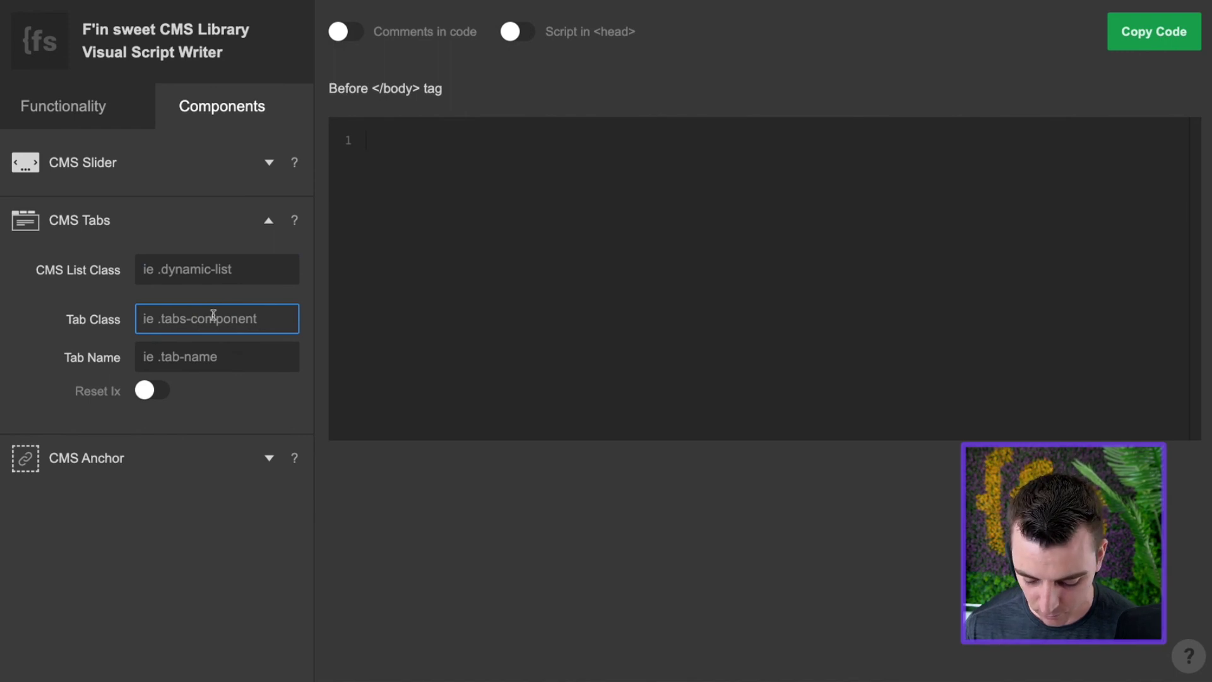
text(fs-tabs)
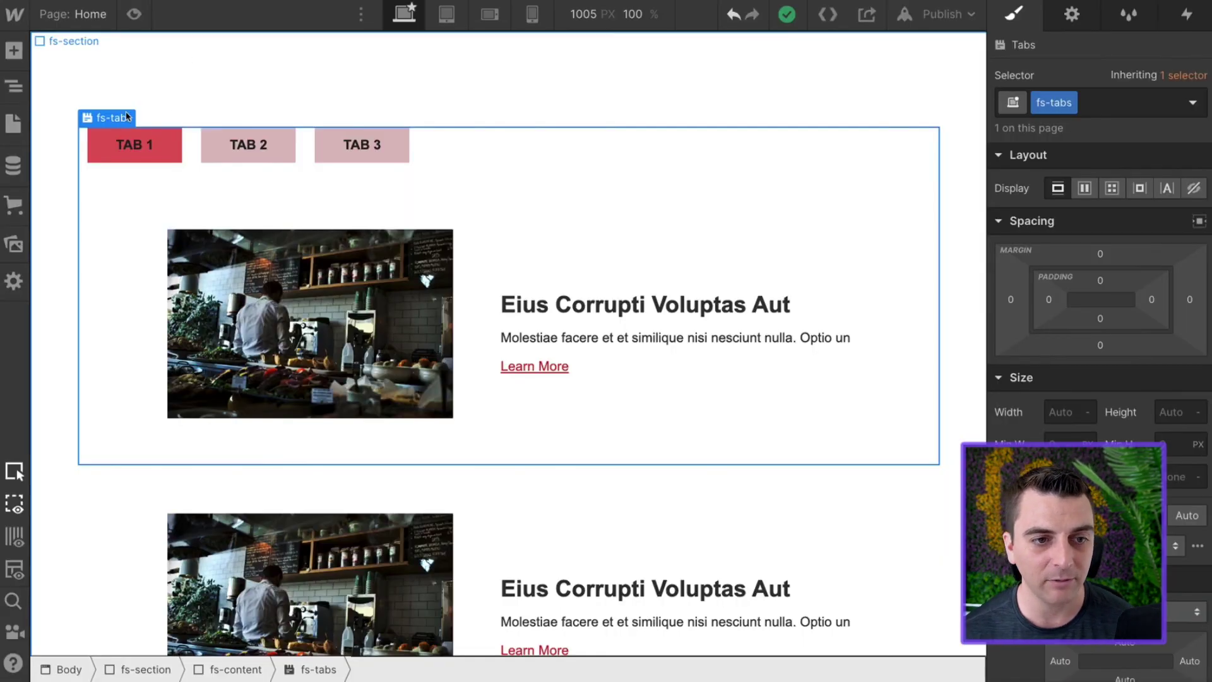
- In the Navigator, select fs-collection-list and check the fs-tab-name text block's class
click(21, 86)
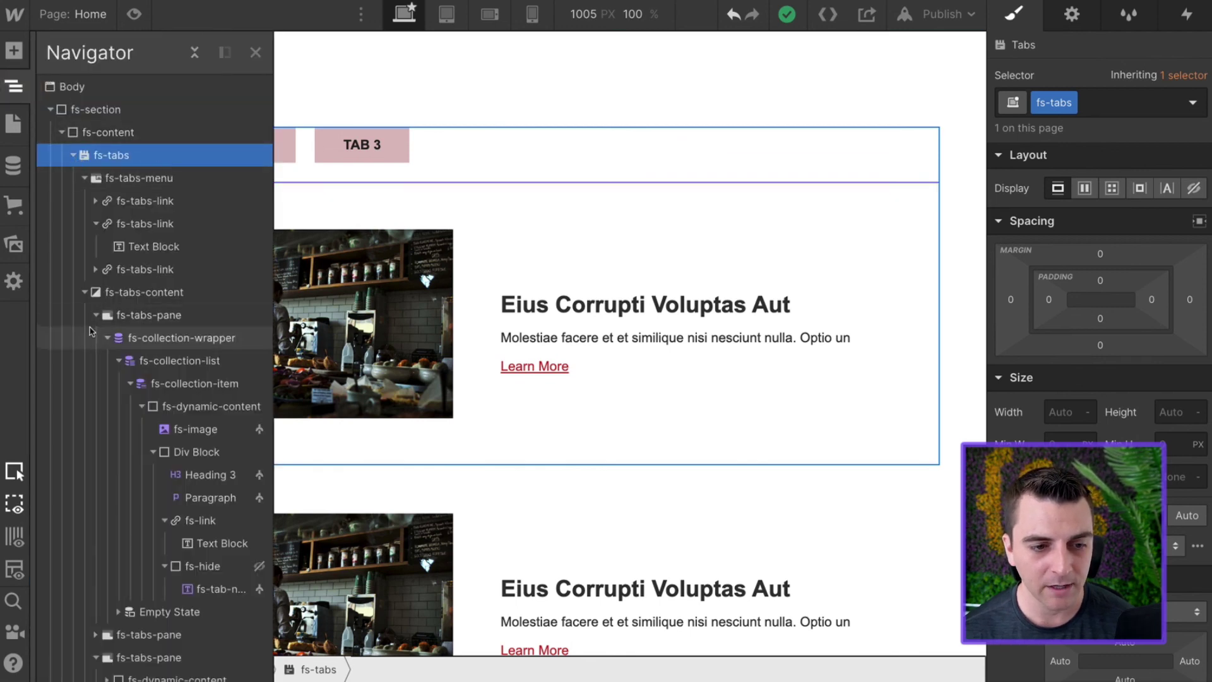
click(184, 361)
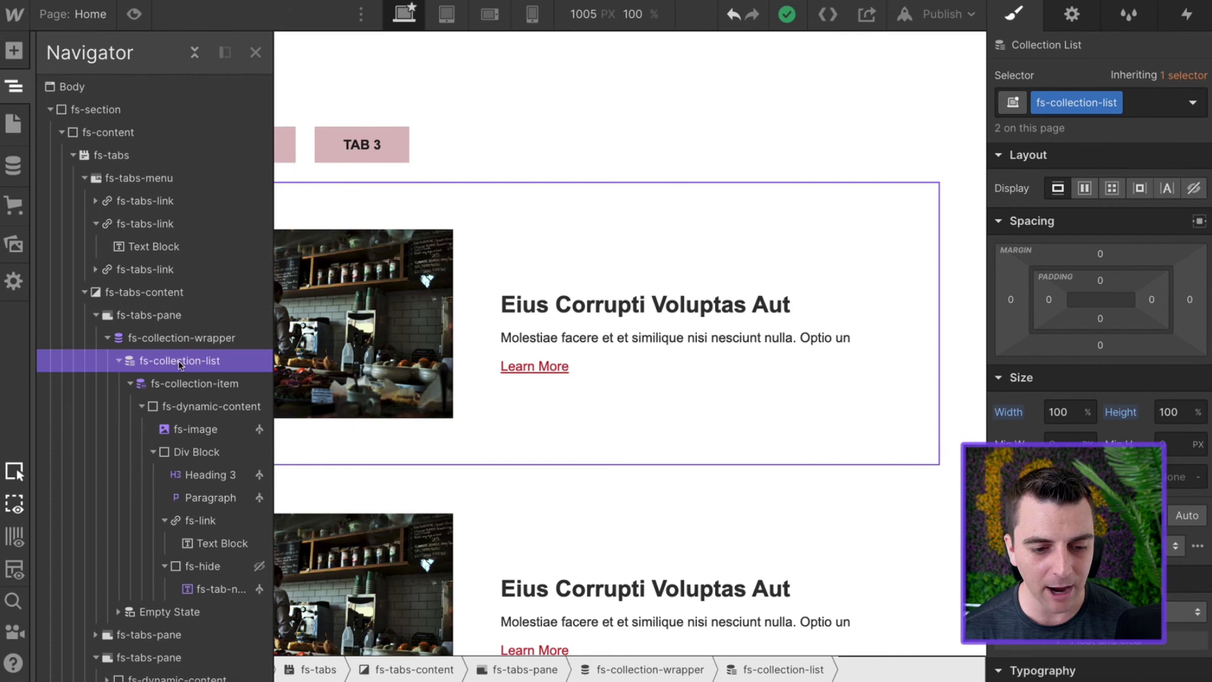
click(207, 592)
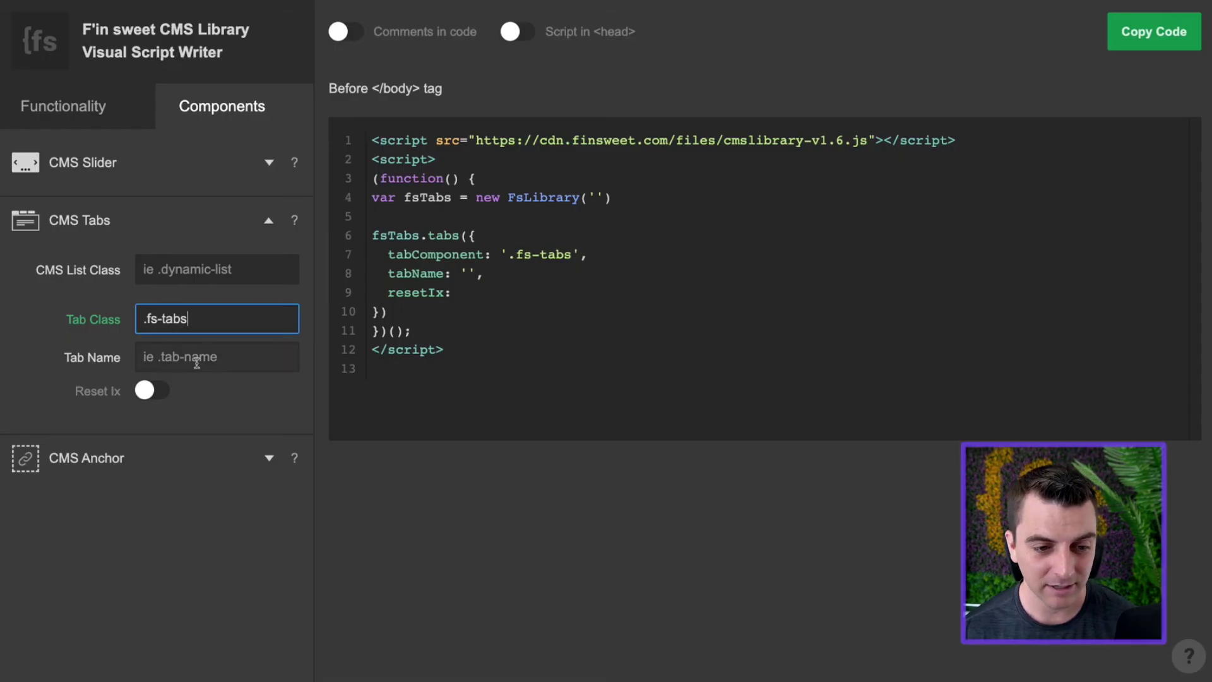
- Set the Tab Name class to .fs-tab-name, removing the extra s, and refresh the generated script
click(196, 363)
text(.fs-)
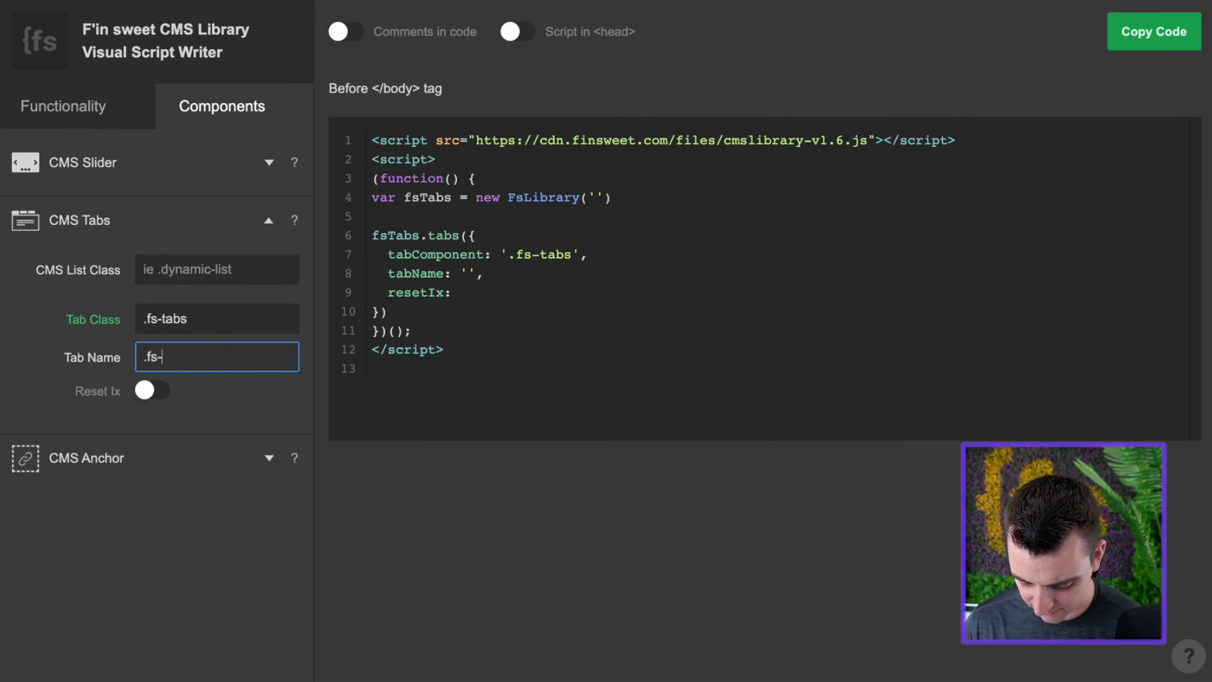
text(tabs-)
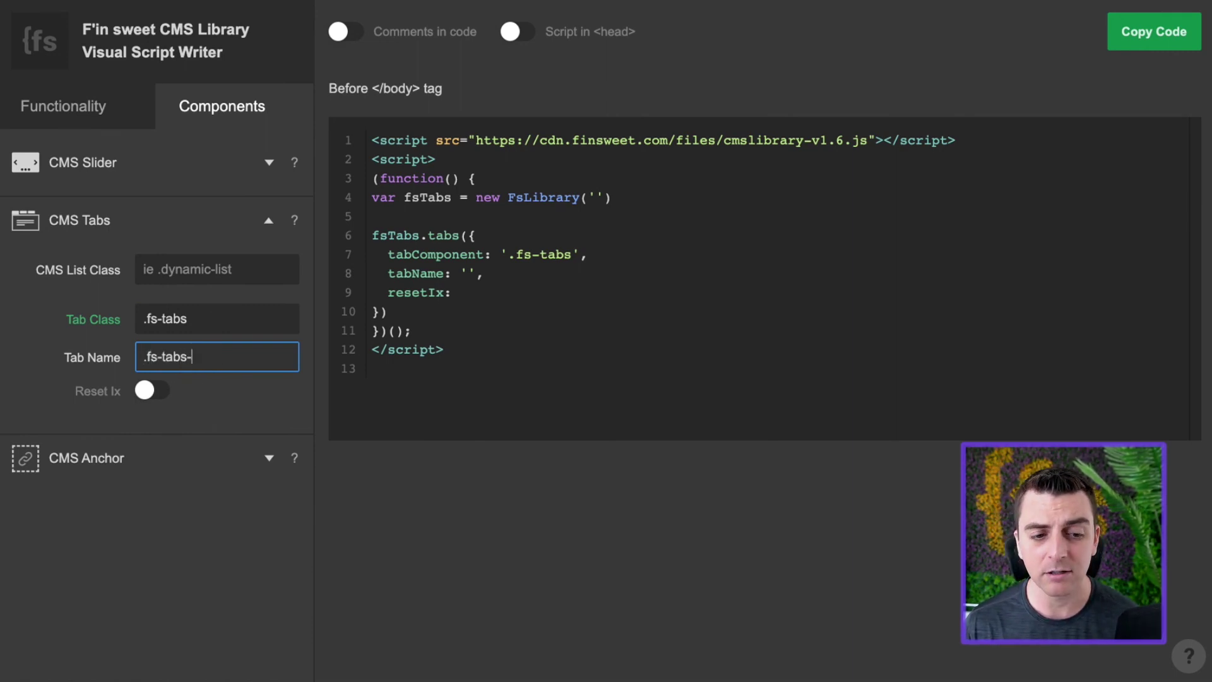
text(name)
key(super+Tab)
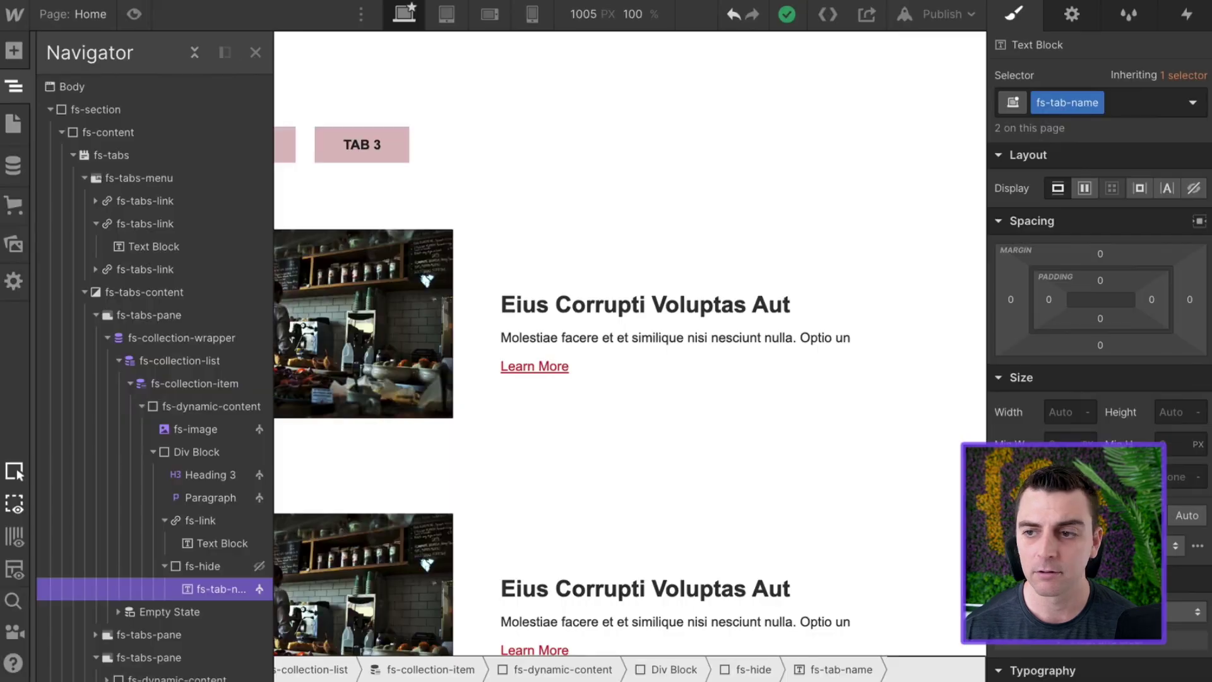
key(super+Tab)
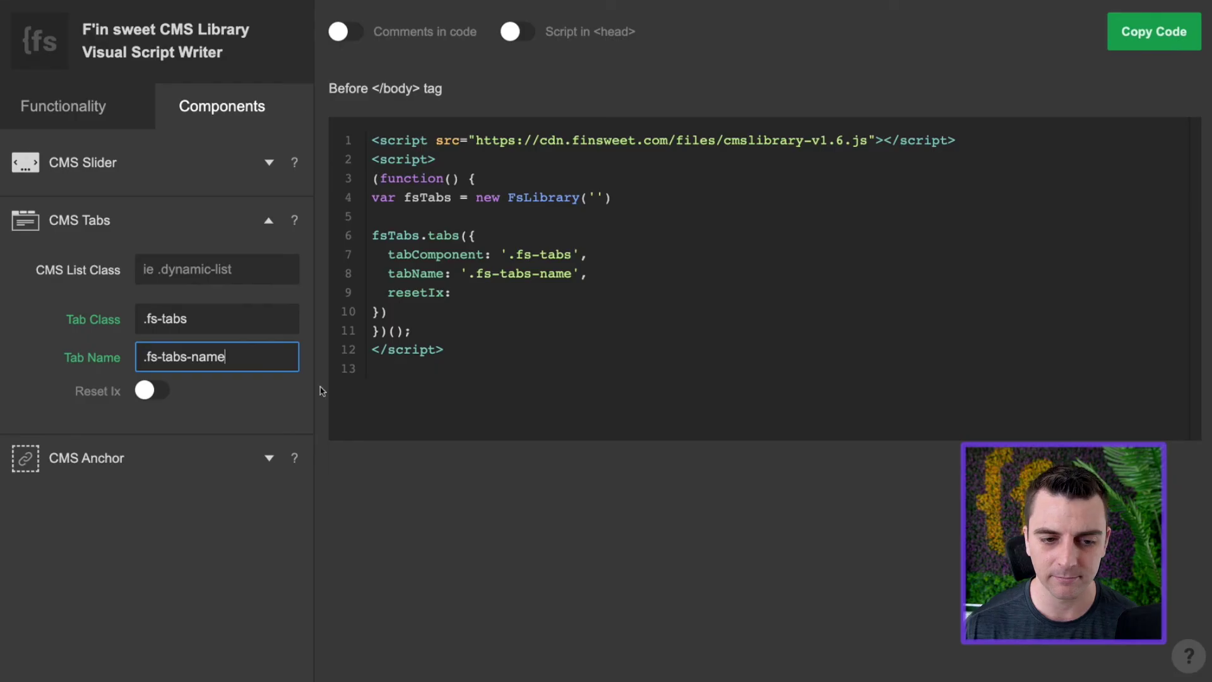
click(183, 357)
key(BackSpace)
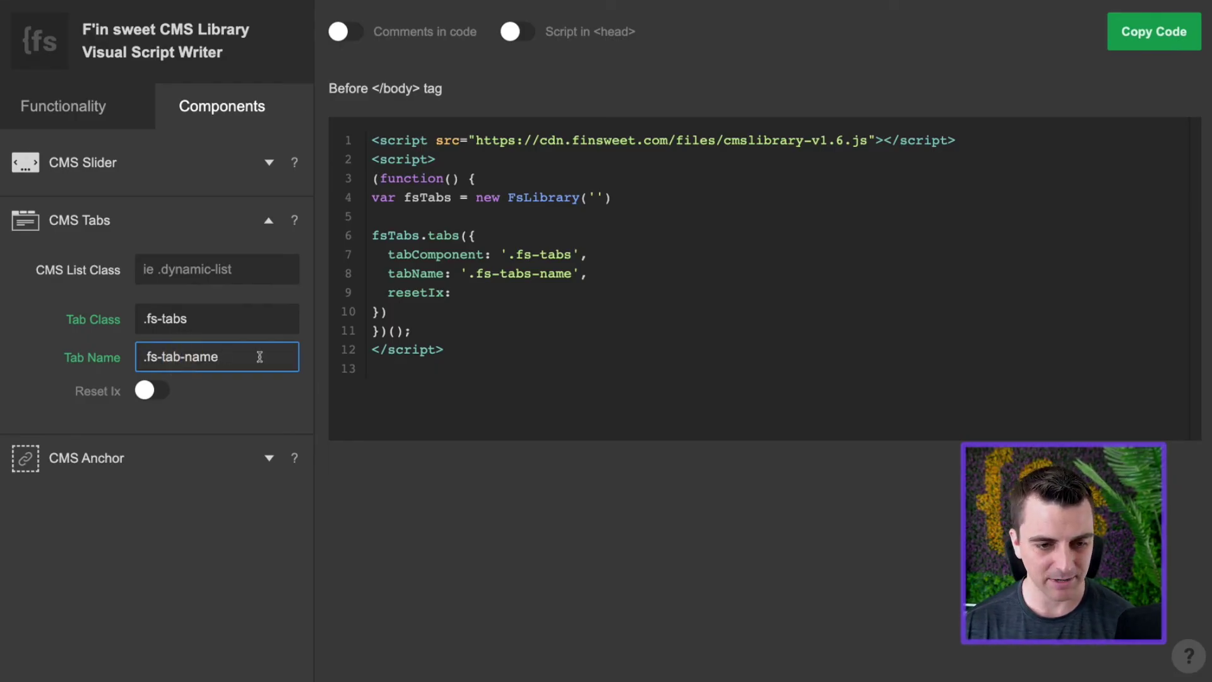
click(544, 355)
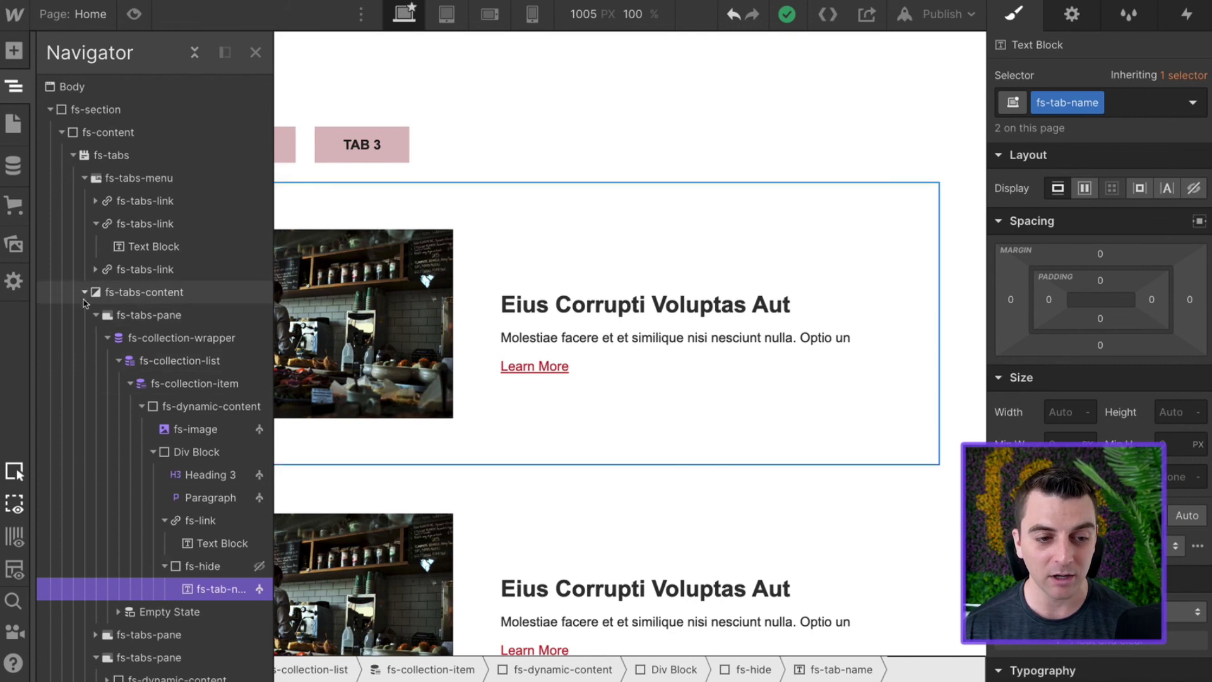
- Select the fs-dynamic-feed collection list in the Navigator and set its Display to None
click(84, 293)
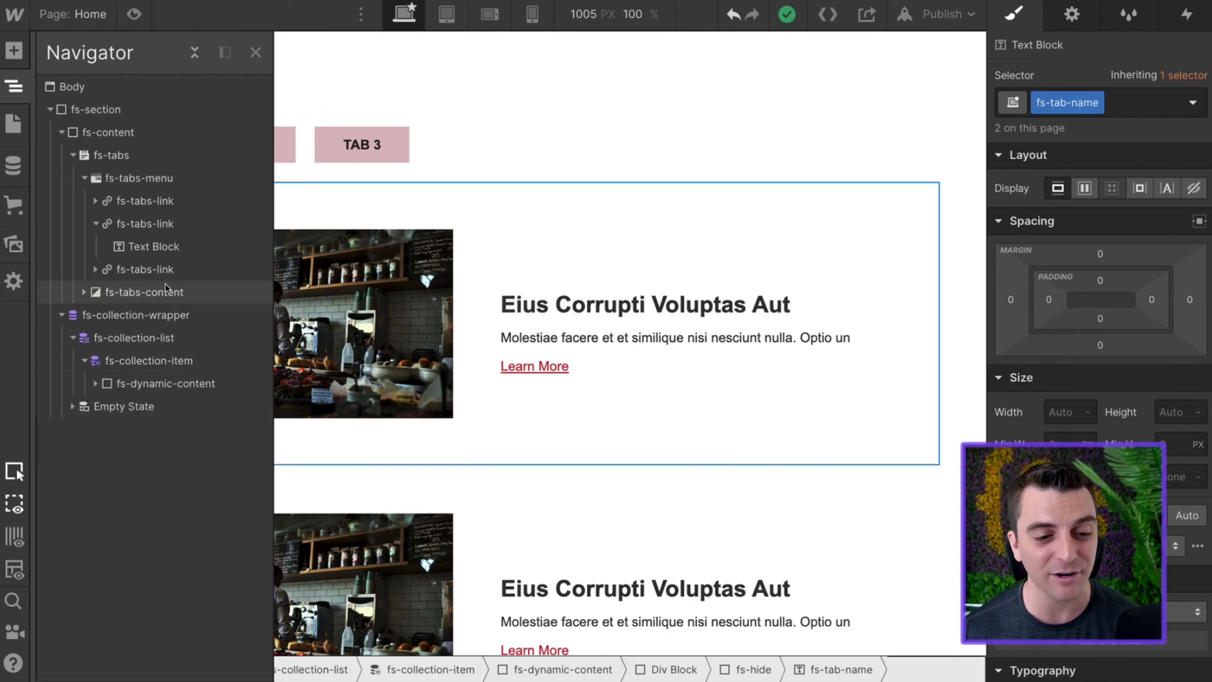
click(150, 362)
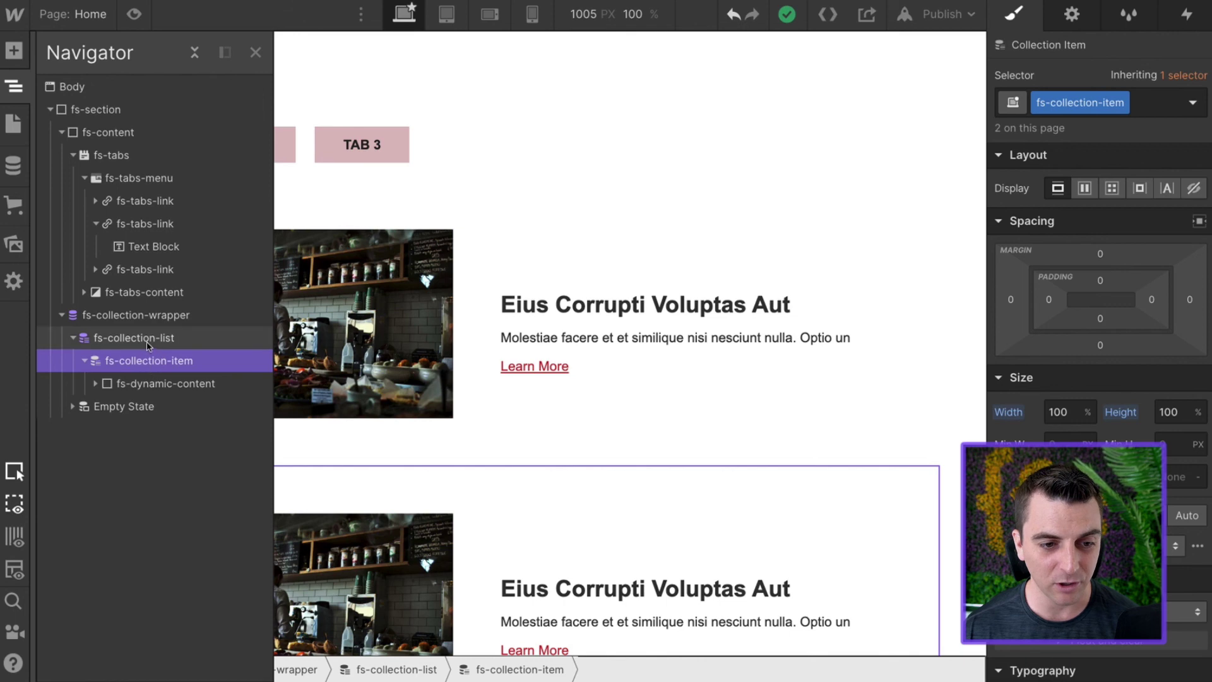
click(148, 341)
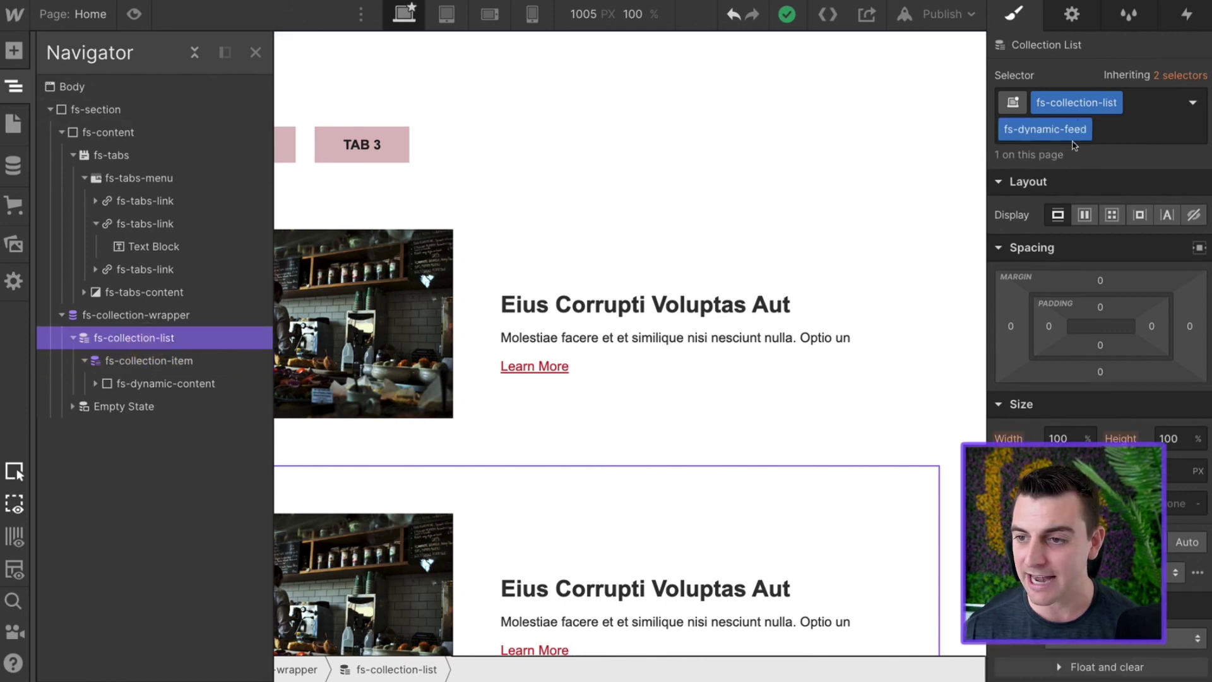
click(1189, 215)
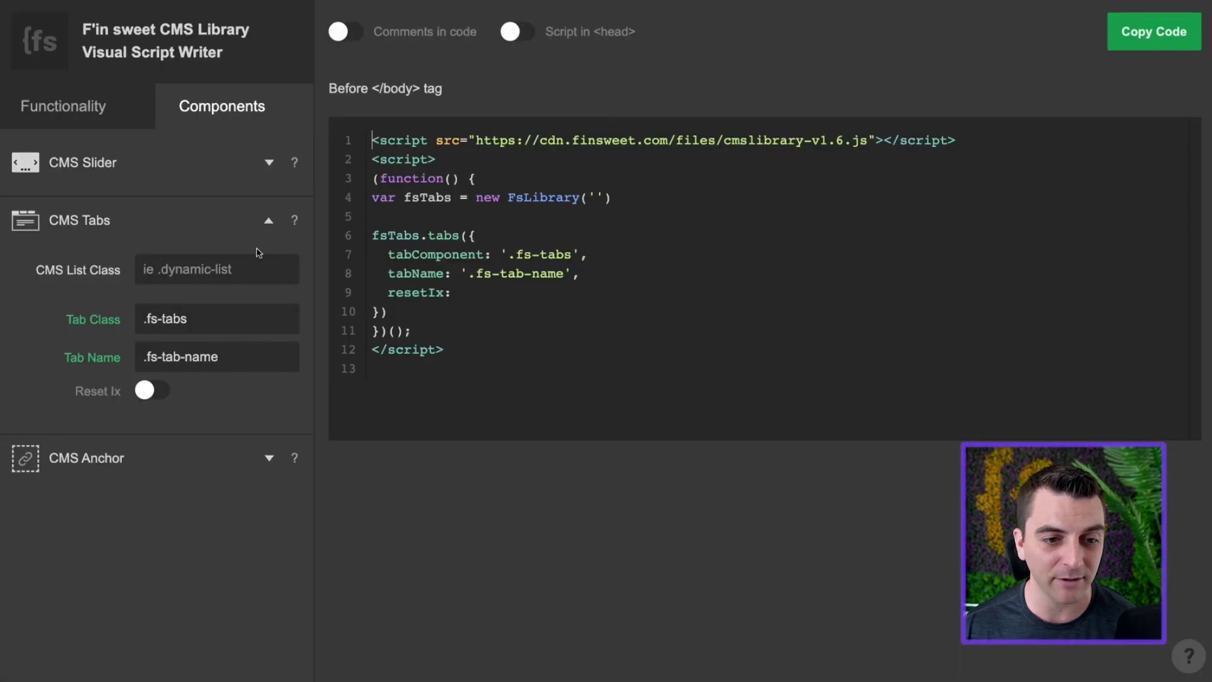
click(207, 265)
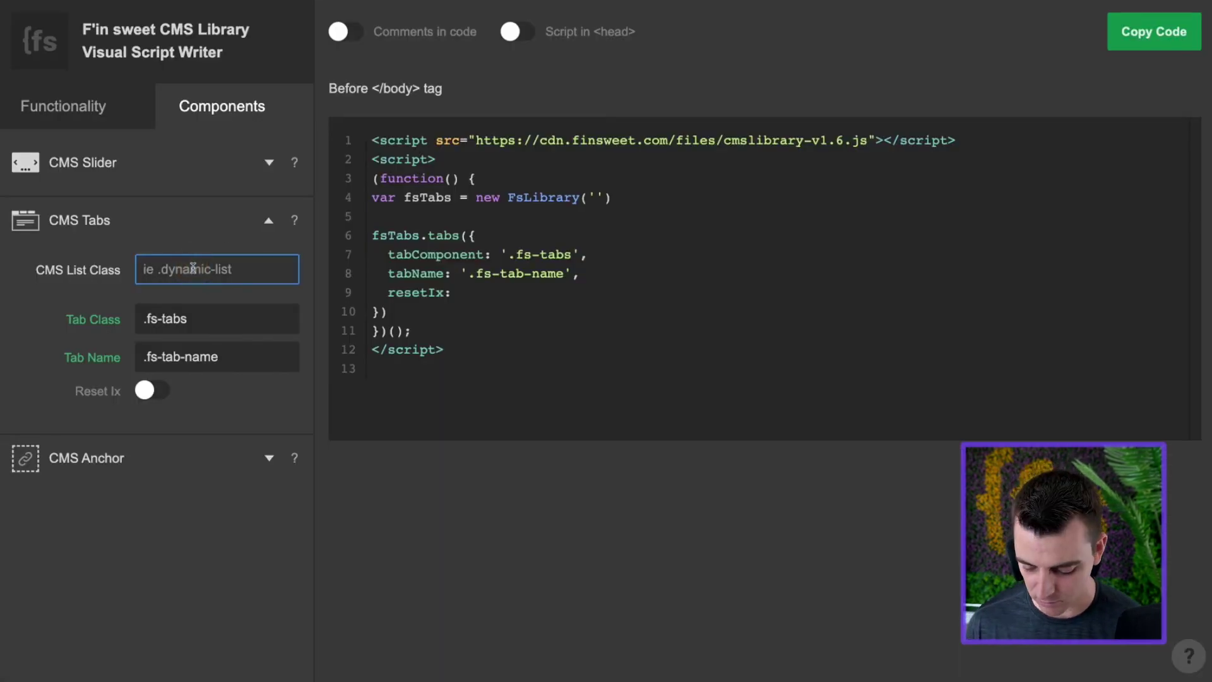
- Enter .fs-dynamic-feed as the CMS list class, turn on Reset Ix, and copy the code
text(.fs-dynami)
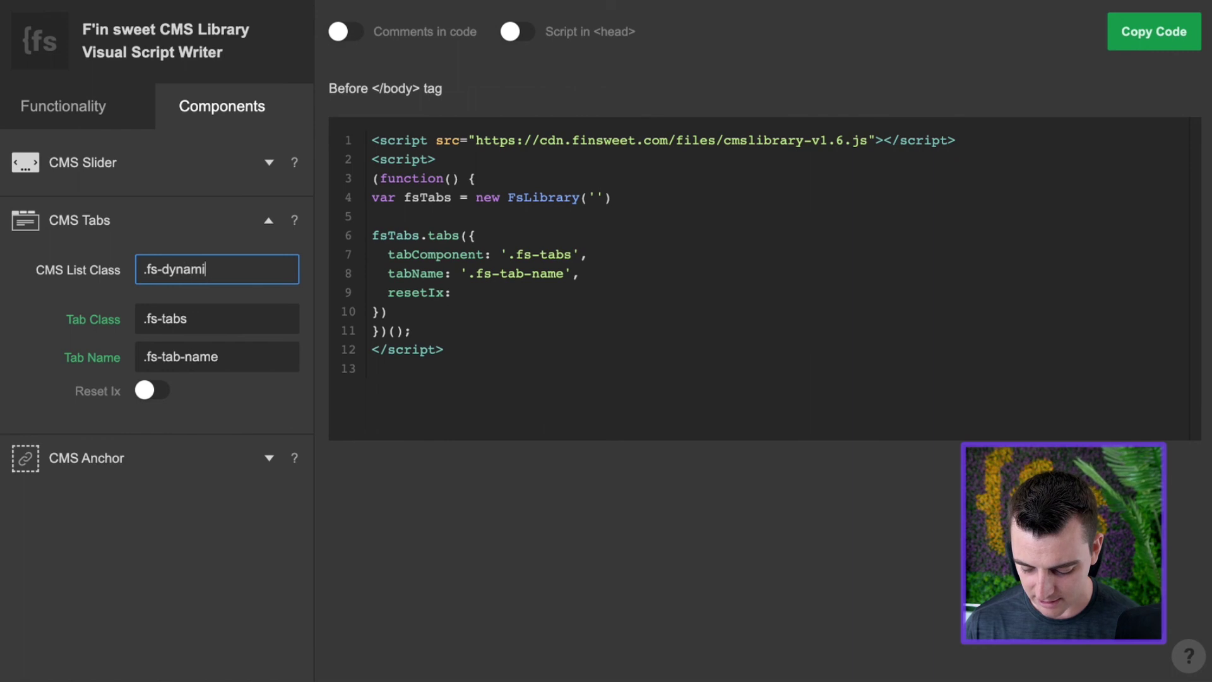
text(c-feed)
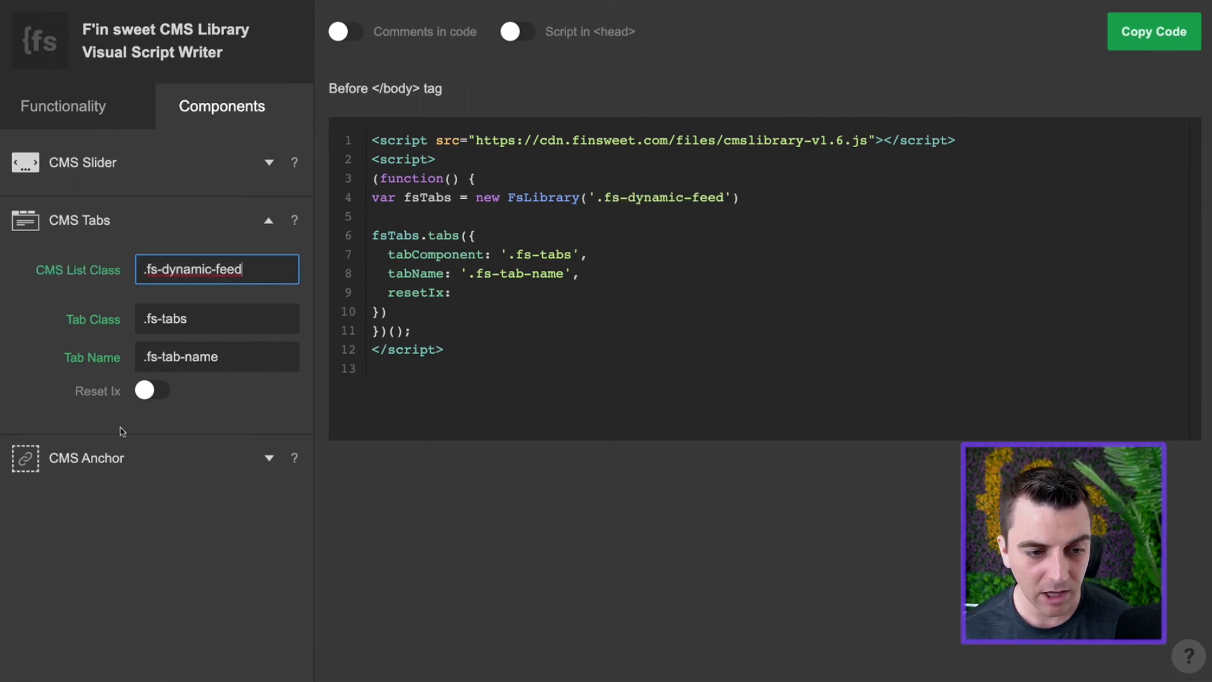
click(145, 390)
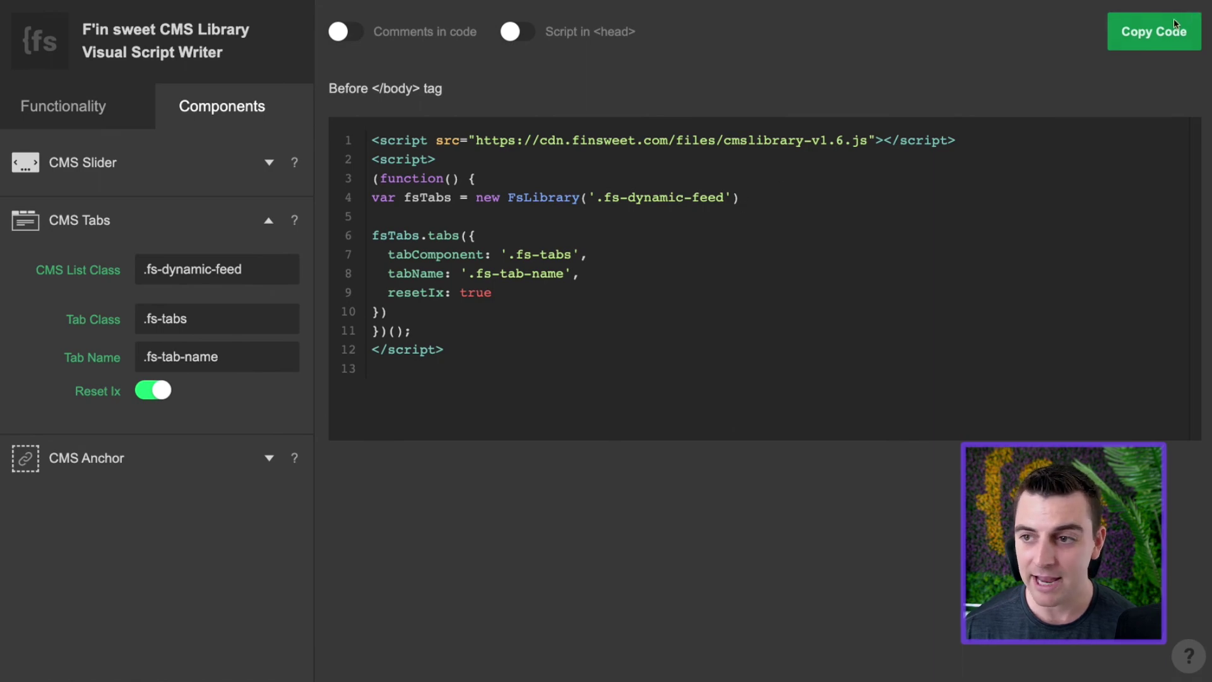
click(1184, 43)
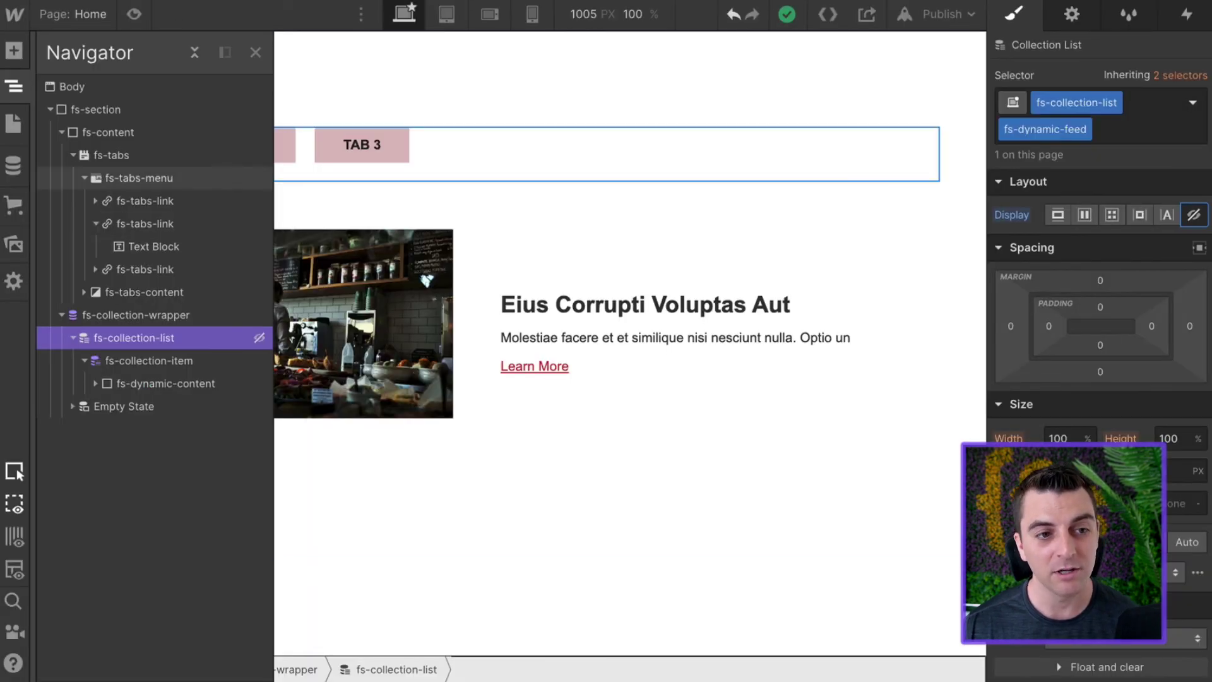
- Paste the copied script into the Home page's Before </body> custom code
click(12, 124)
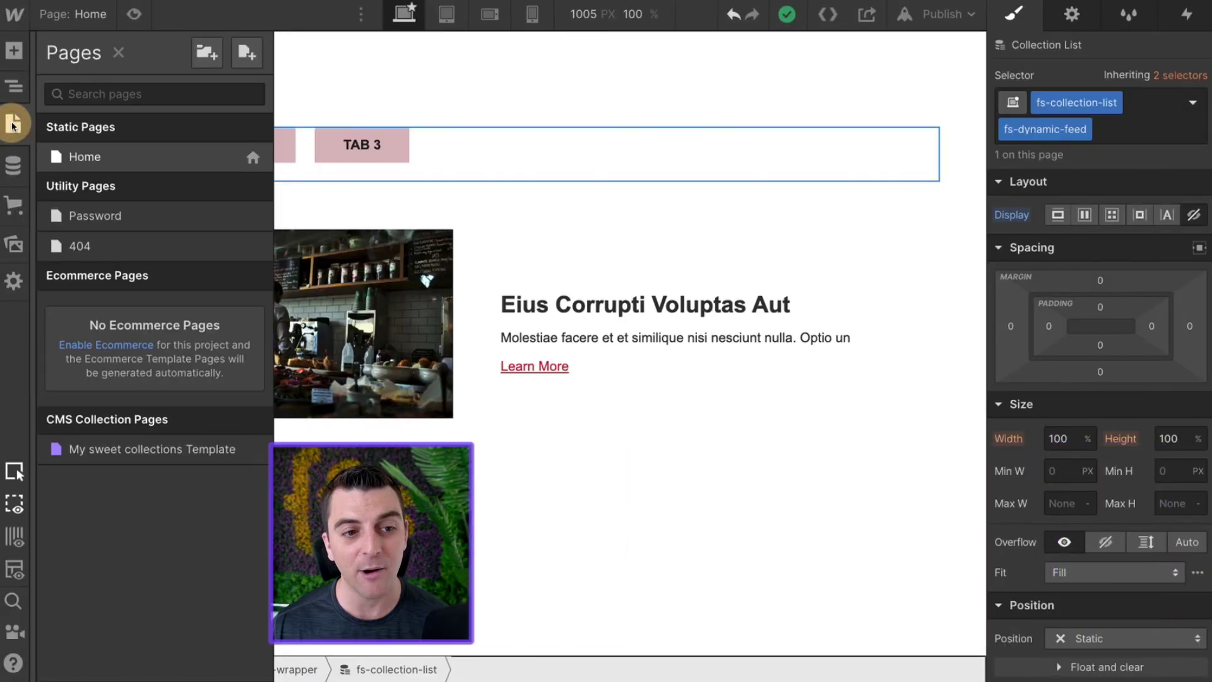
click(249, 155)
scroll(285, 237, down, 3)
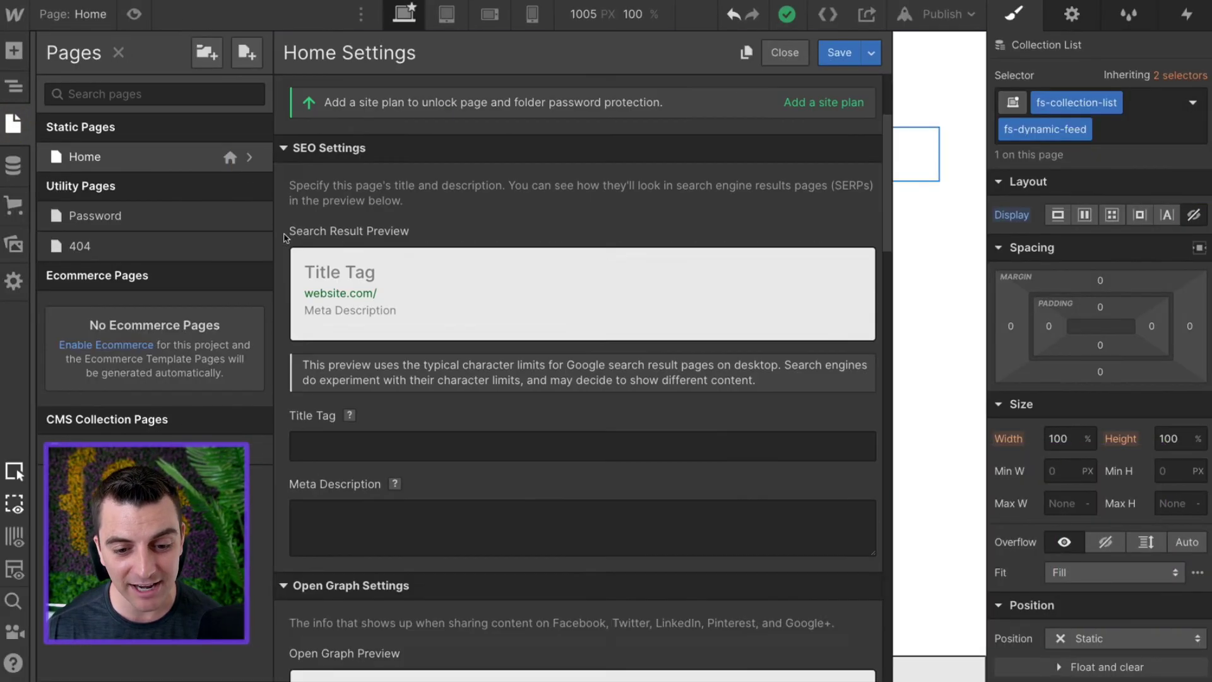
scroll(285, 237, down, 15)
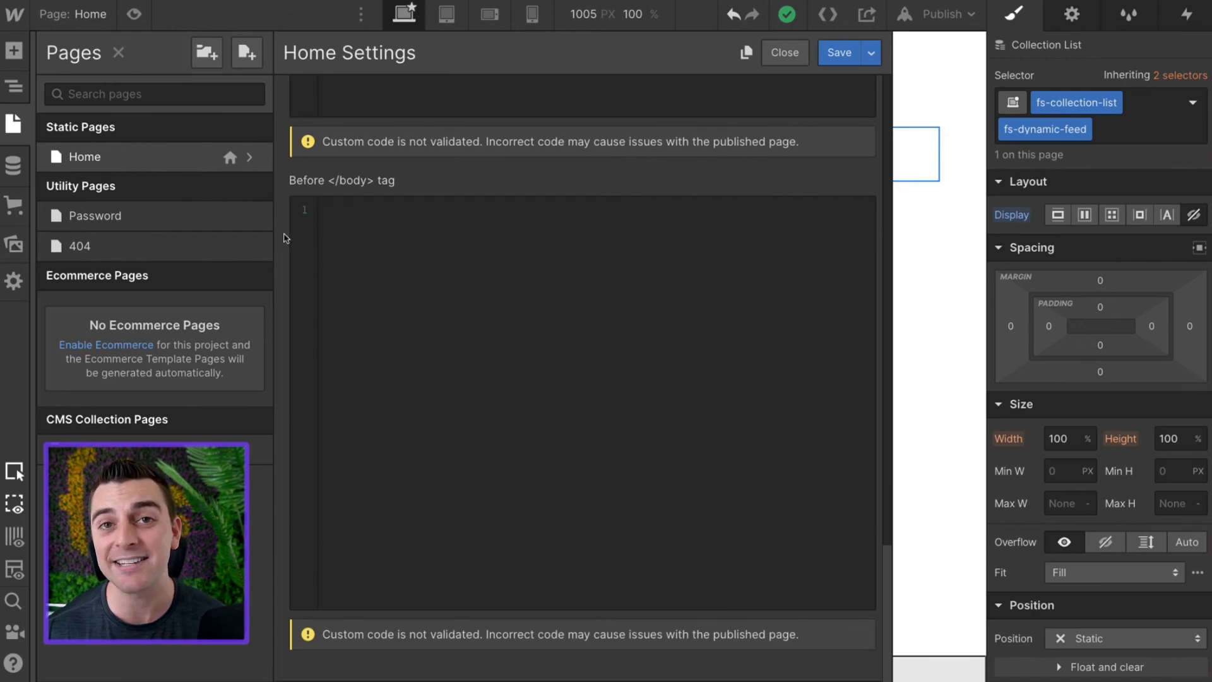
click(453, 240)
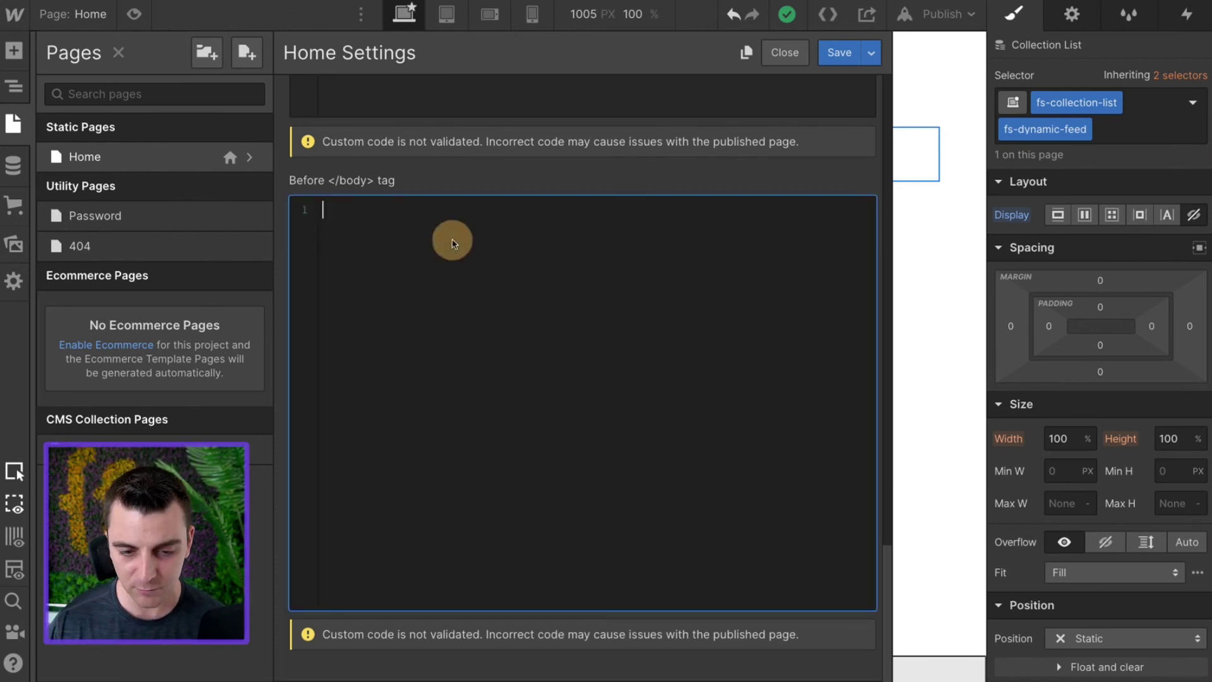
key(ctrl+v)
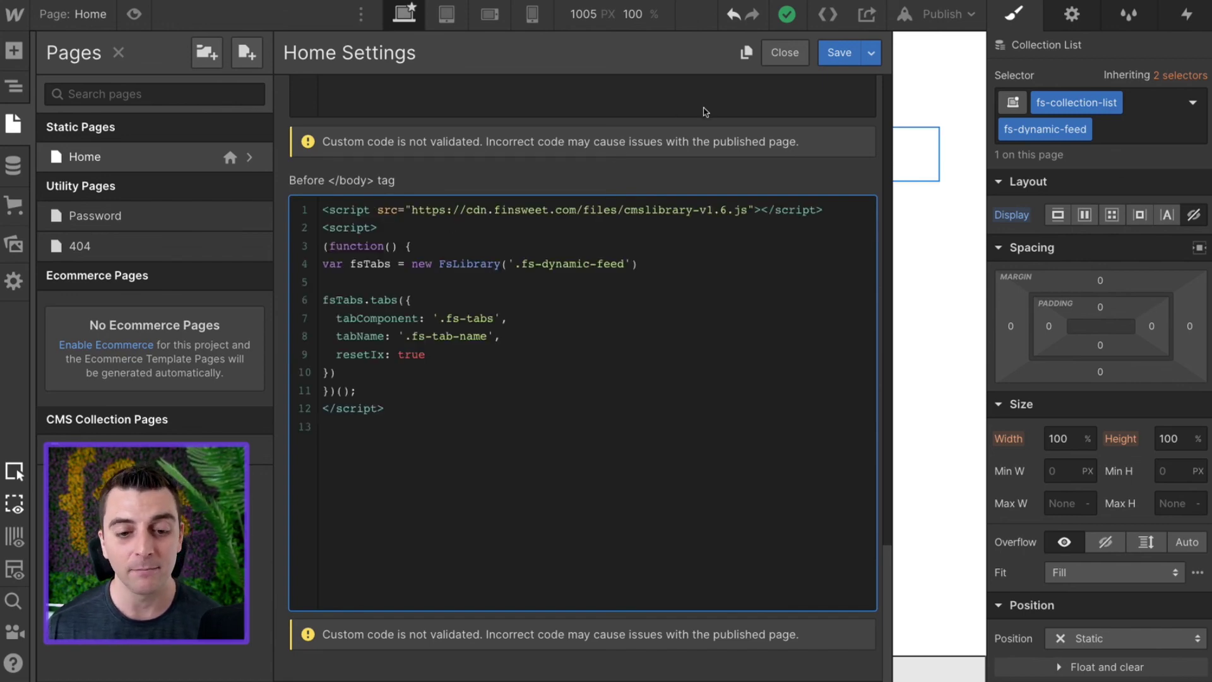
- Clear the pasted code, save the Home page settings, and bring up the publish destinations
key(ctrl+a)
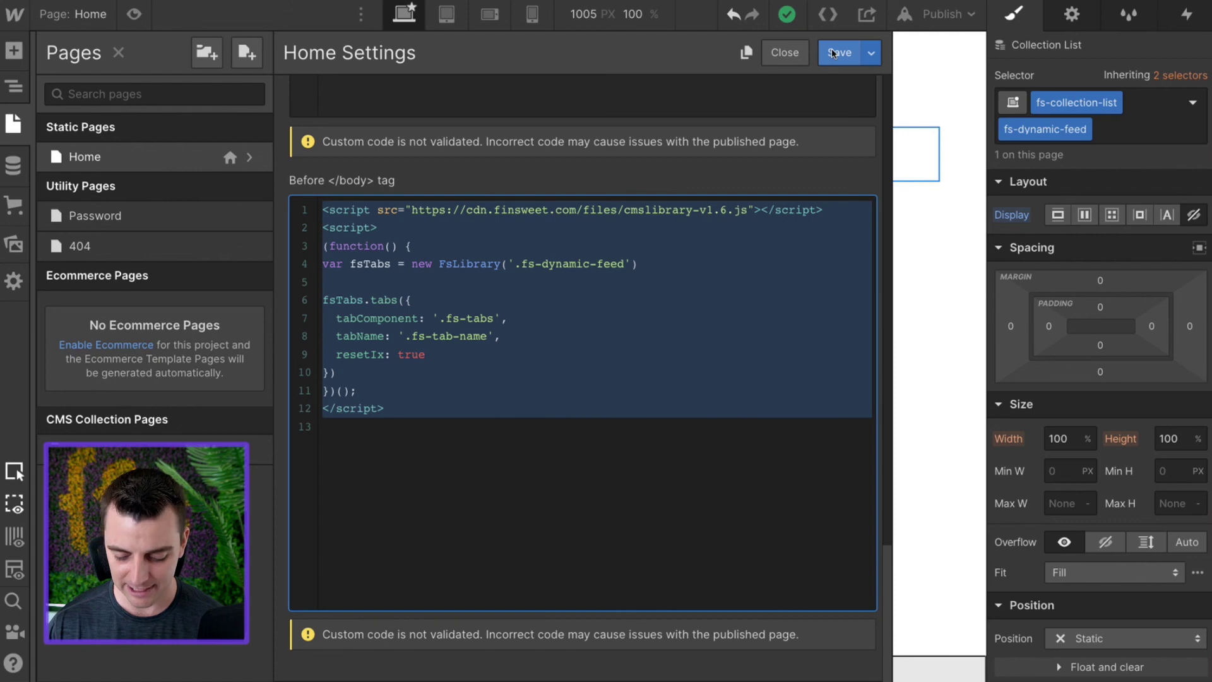
key(BackSpace)
click(838, 52)
click(942, 14)
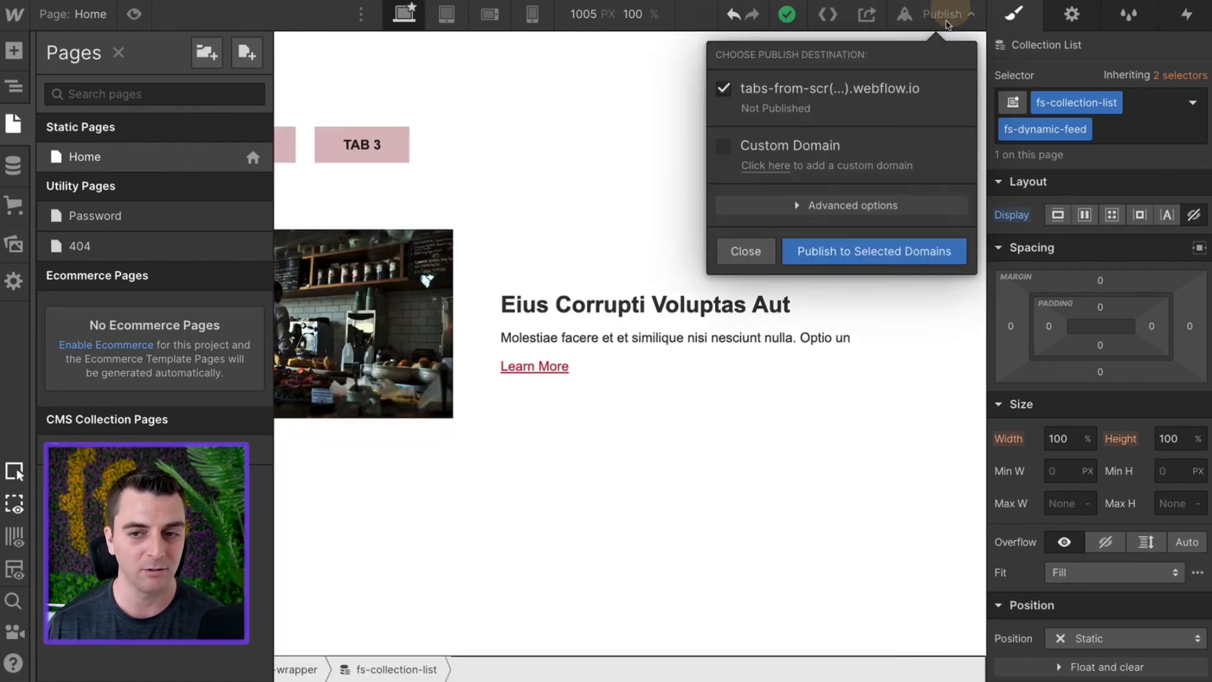
- Publish to the webflow.io domain, then paste the tabs script into Home's Before </body> code and save
click(834, 252)
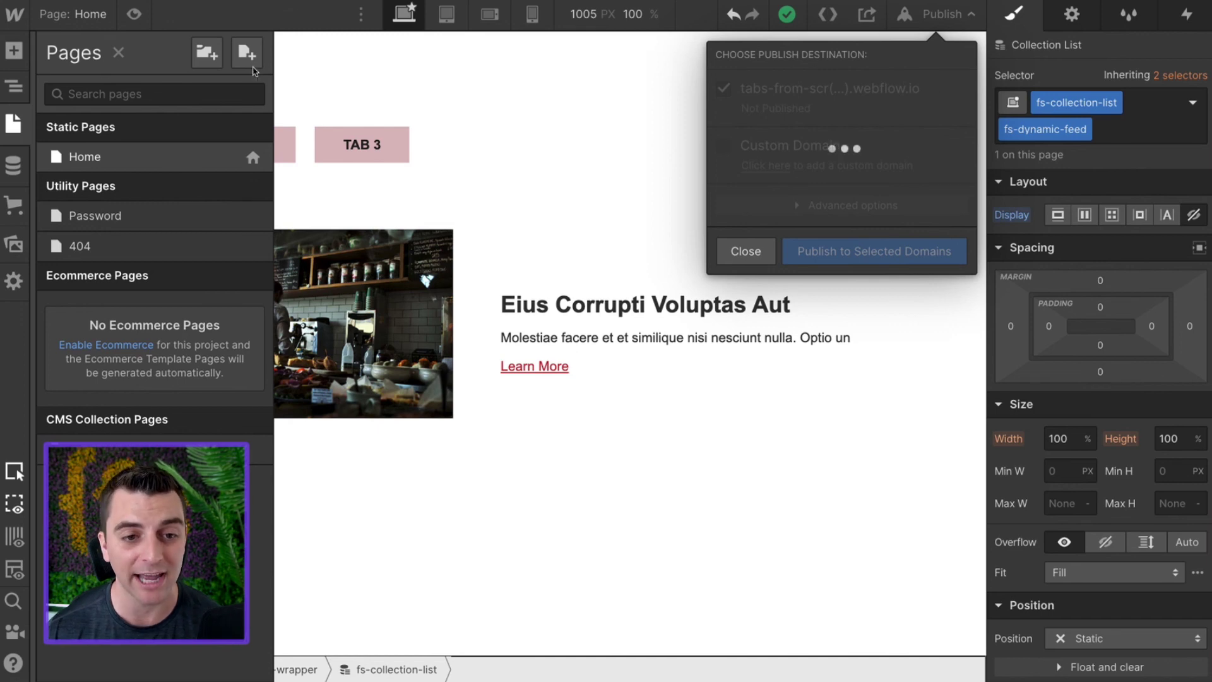
click(253, 157)
scroll(297, 217, down, 15)
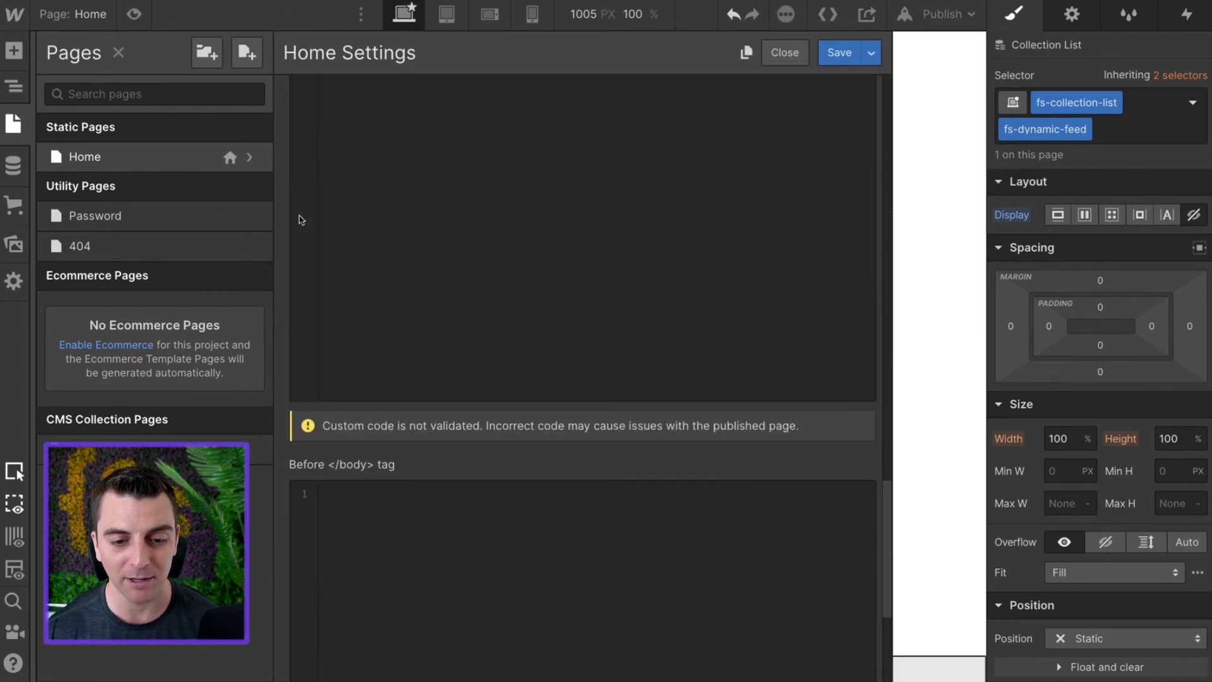
click(401, 411)
key(ctrl+v)
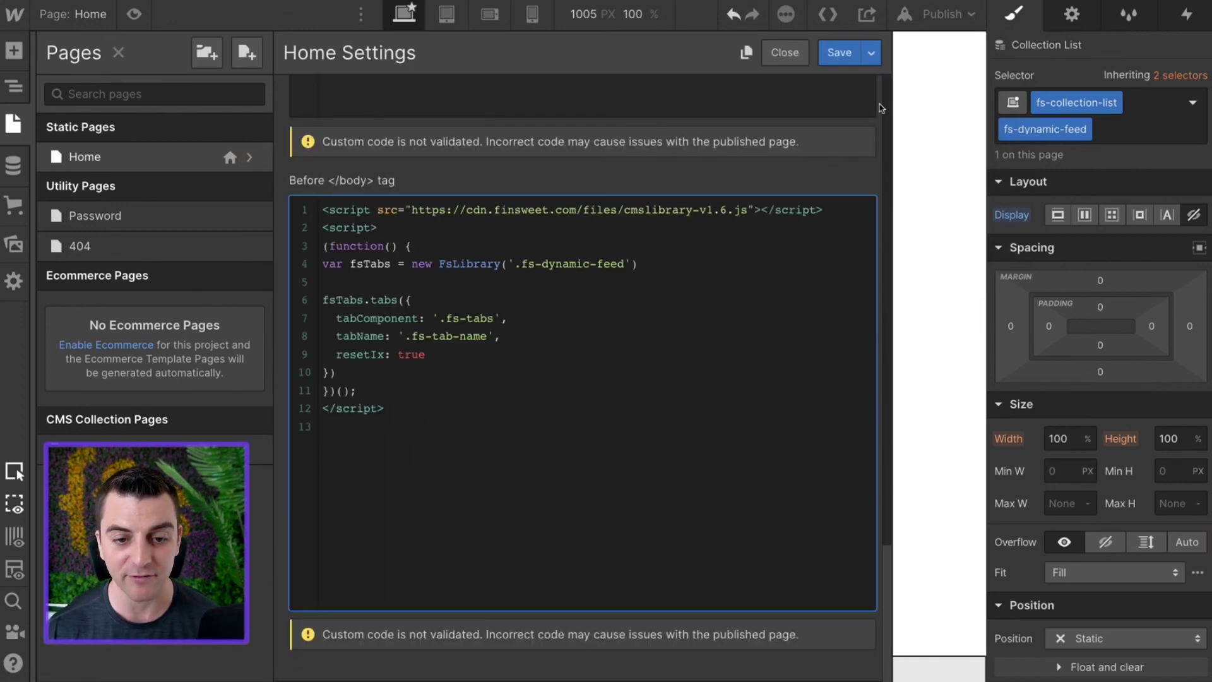
click(834, 56)
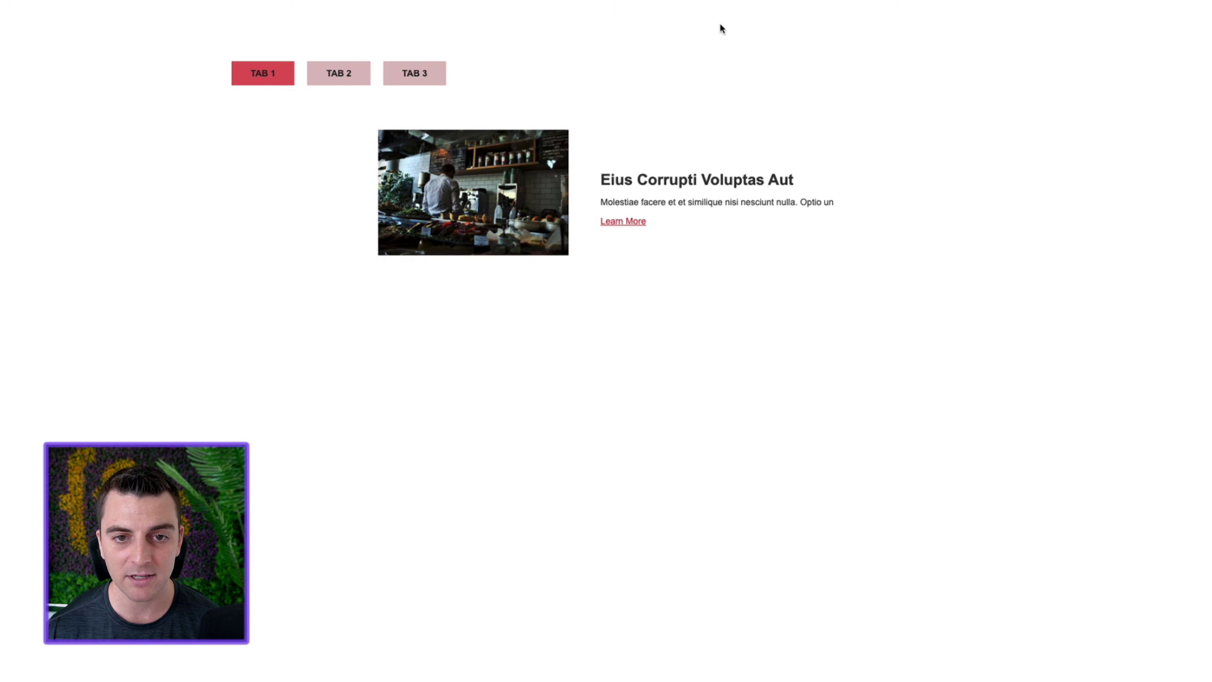
- Switch between TAB 1, TAB 2 and TAB 3 on the live page to confirm they work
click(338, 73)
click(414, 73)
click(340, 73)
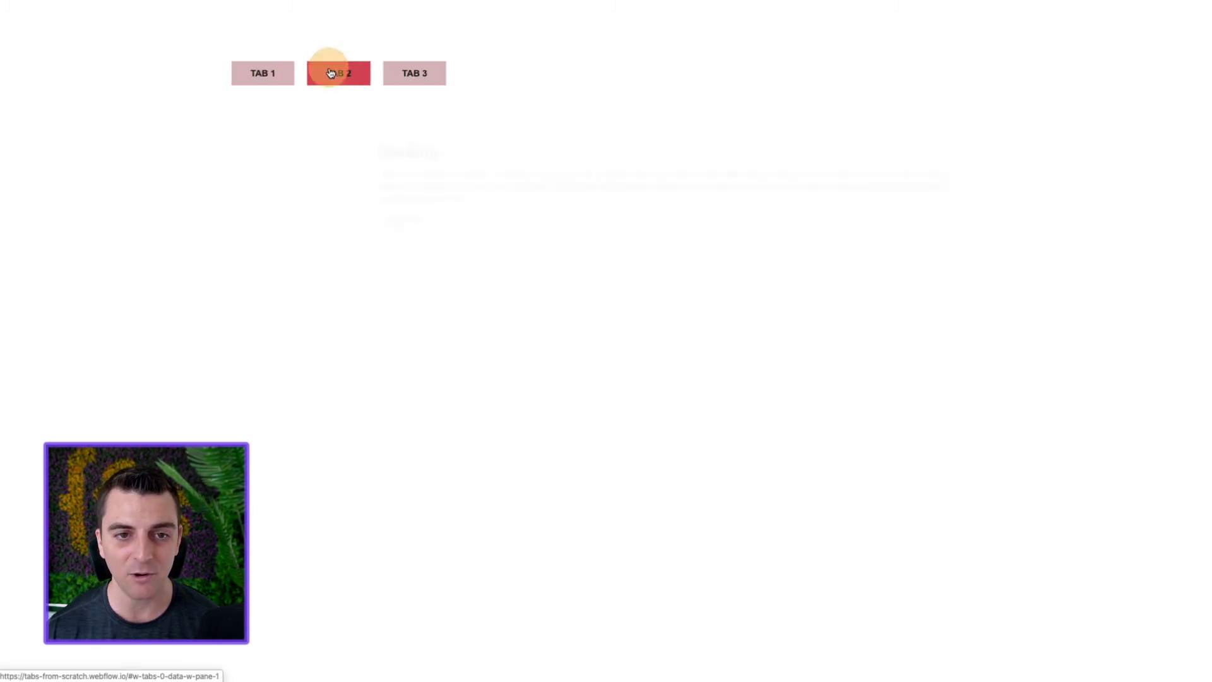
click(264, 73)
click(331, 81)
click(410, 76)
click(263, 74)
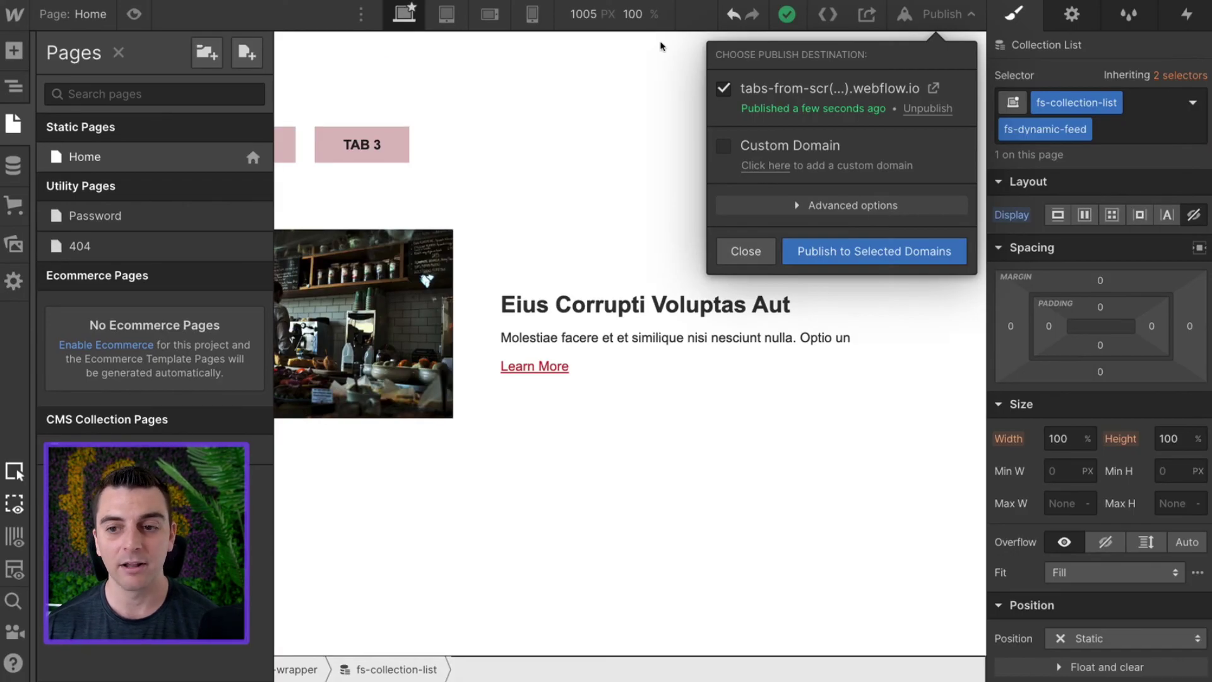
- Publish the site with the tabs script again to the webflow.io domain
click(881, 251)
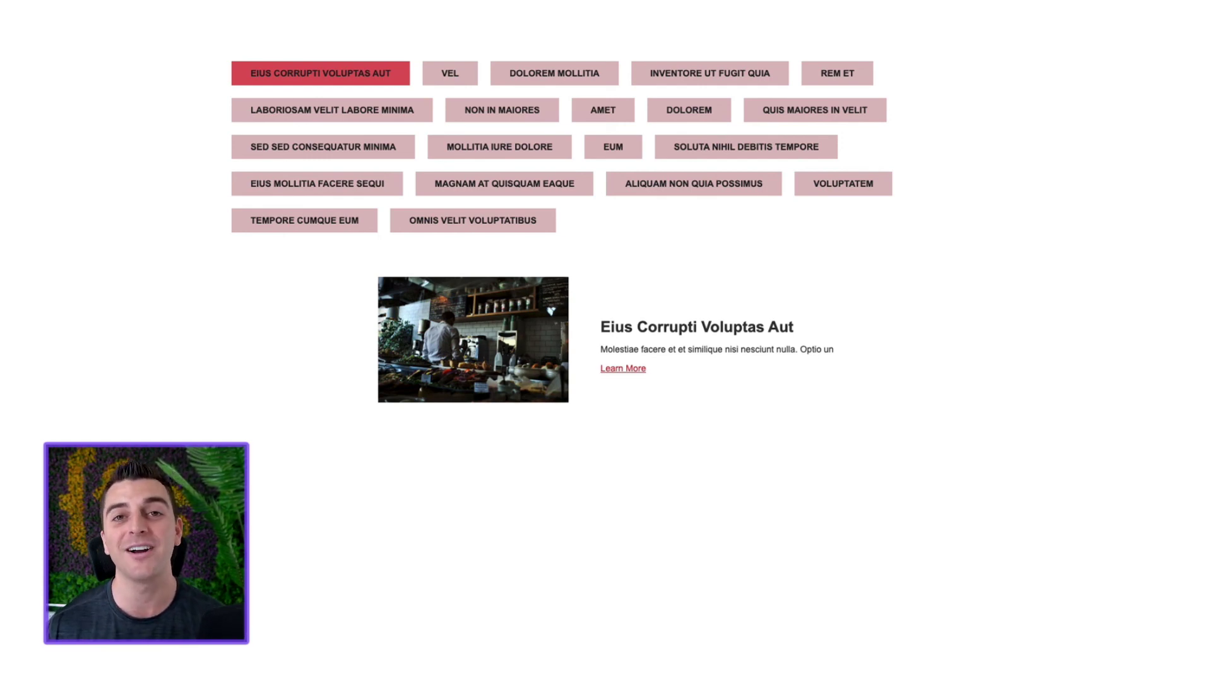
- Open the Vel, Eum, Amet, Voluptatem, Dolorem and other live tabs, checking each item's content, then close the browser tab
click(449, 74)
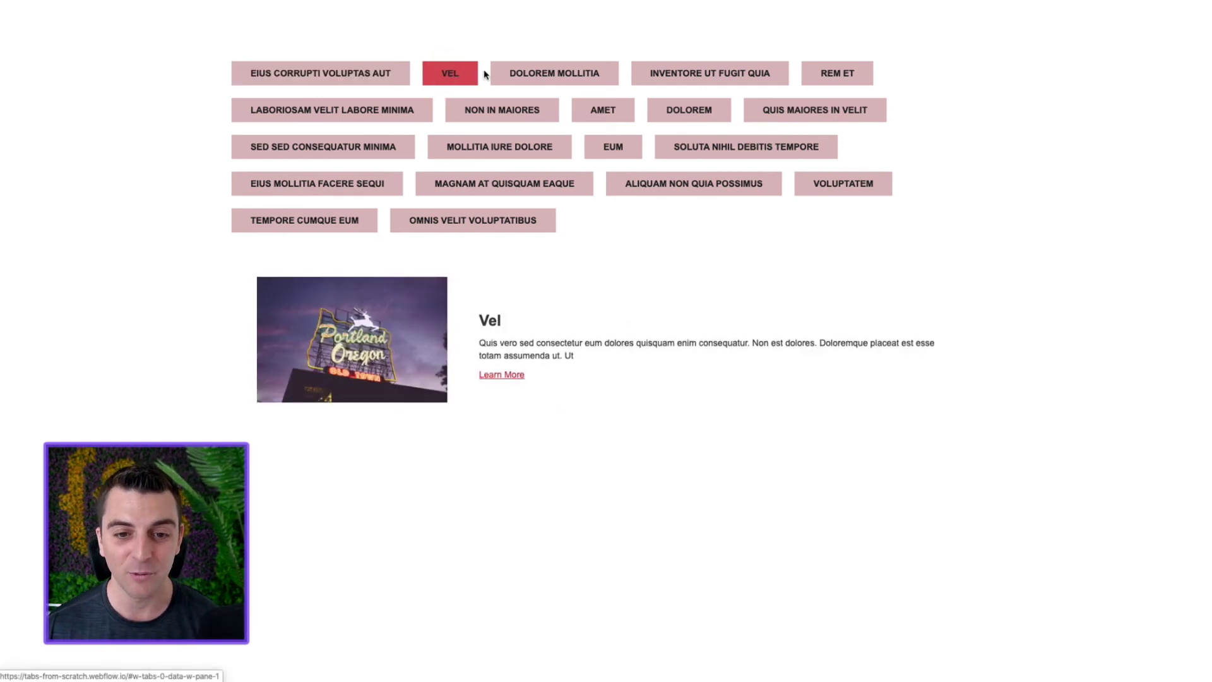
click(538, 79)
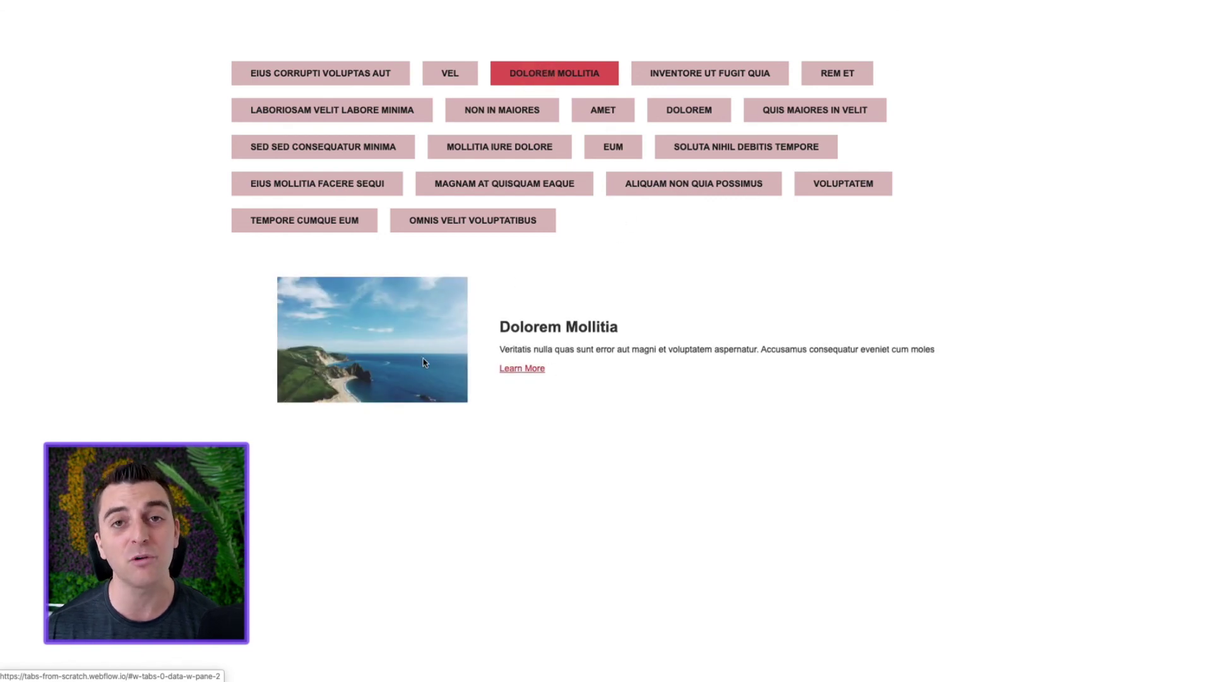
click(614, 149)
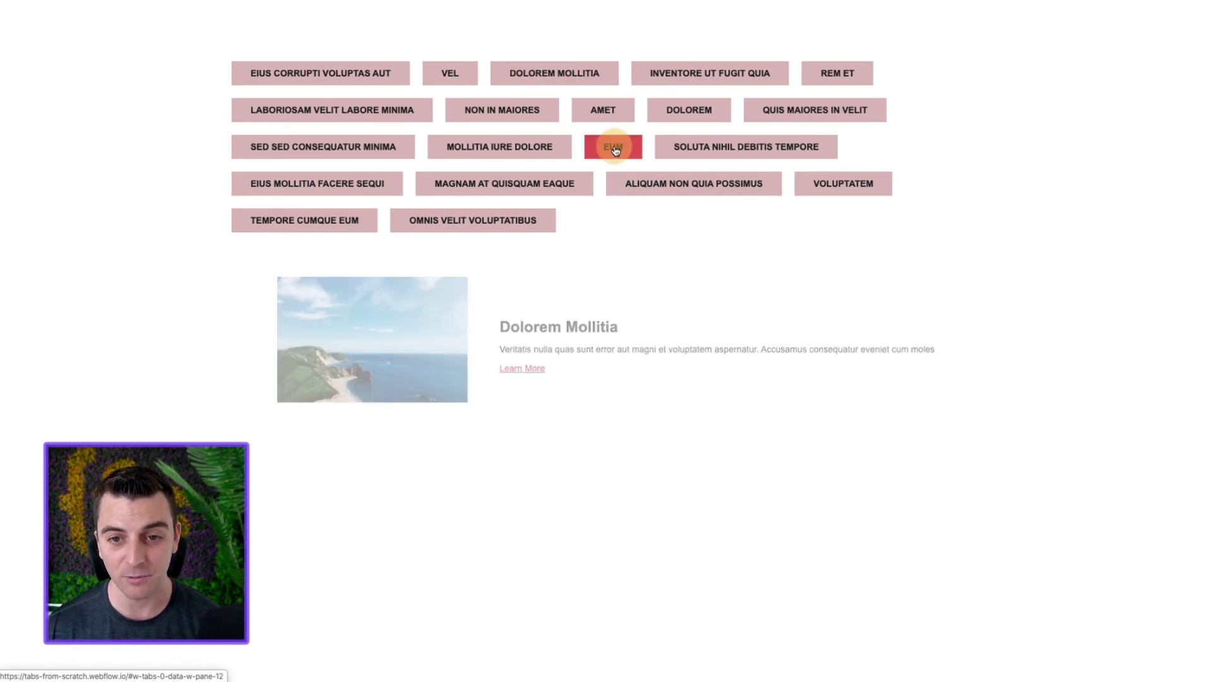
click(612, 107)
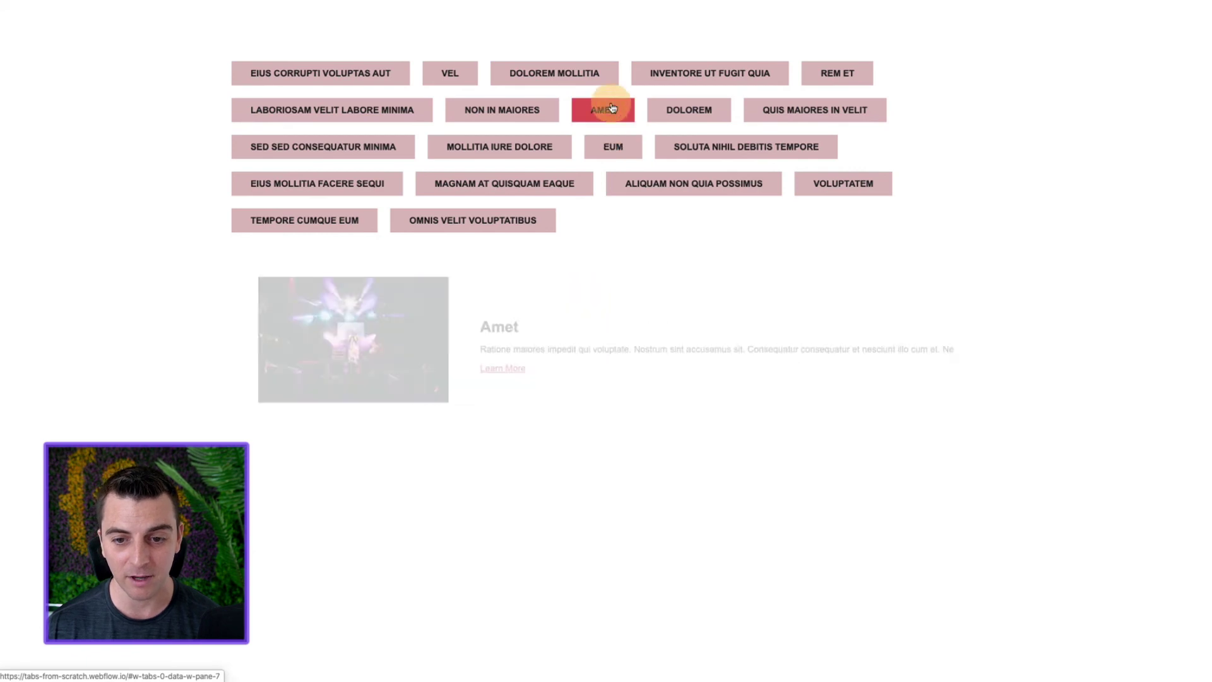
click(500, 152)
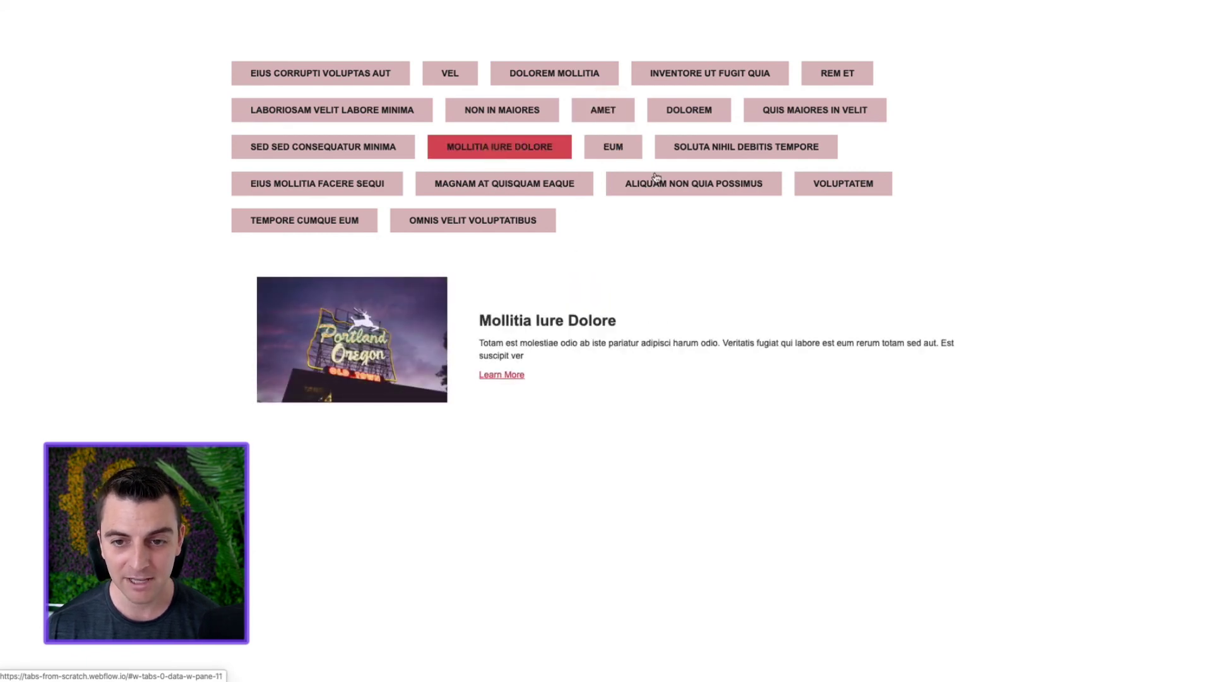
click(656, 179)
click(815, 184)
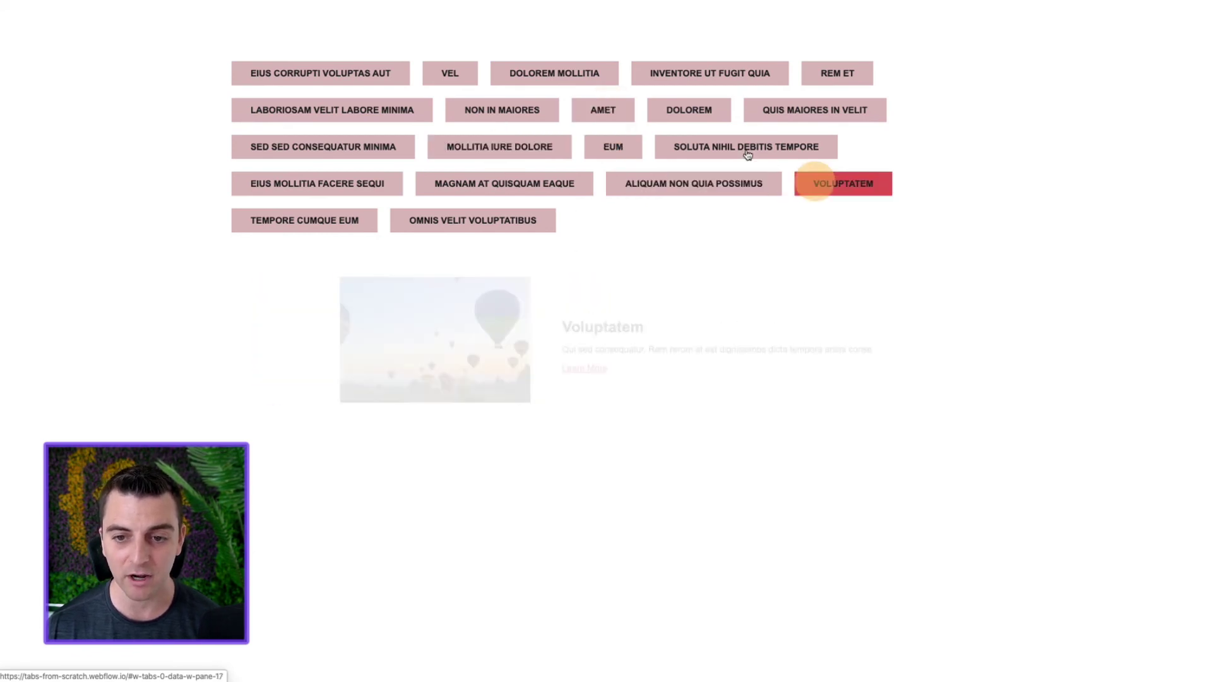
click(697, 114)
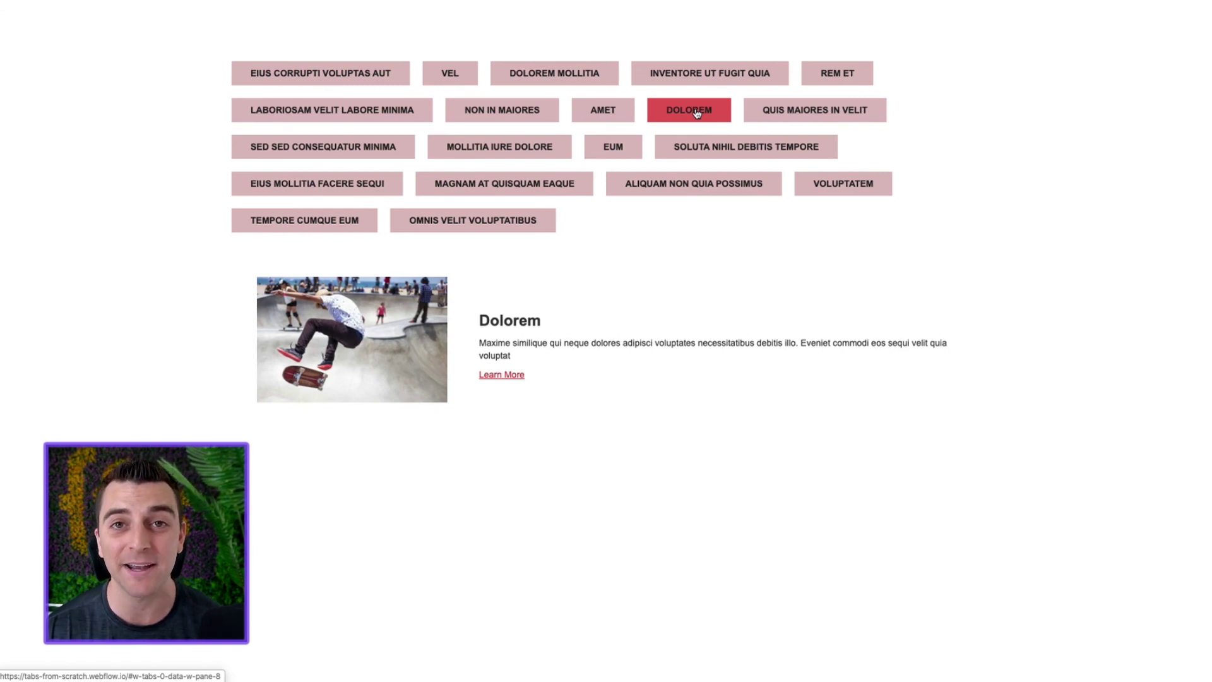
key(super+w)
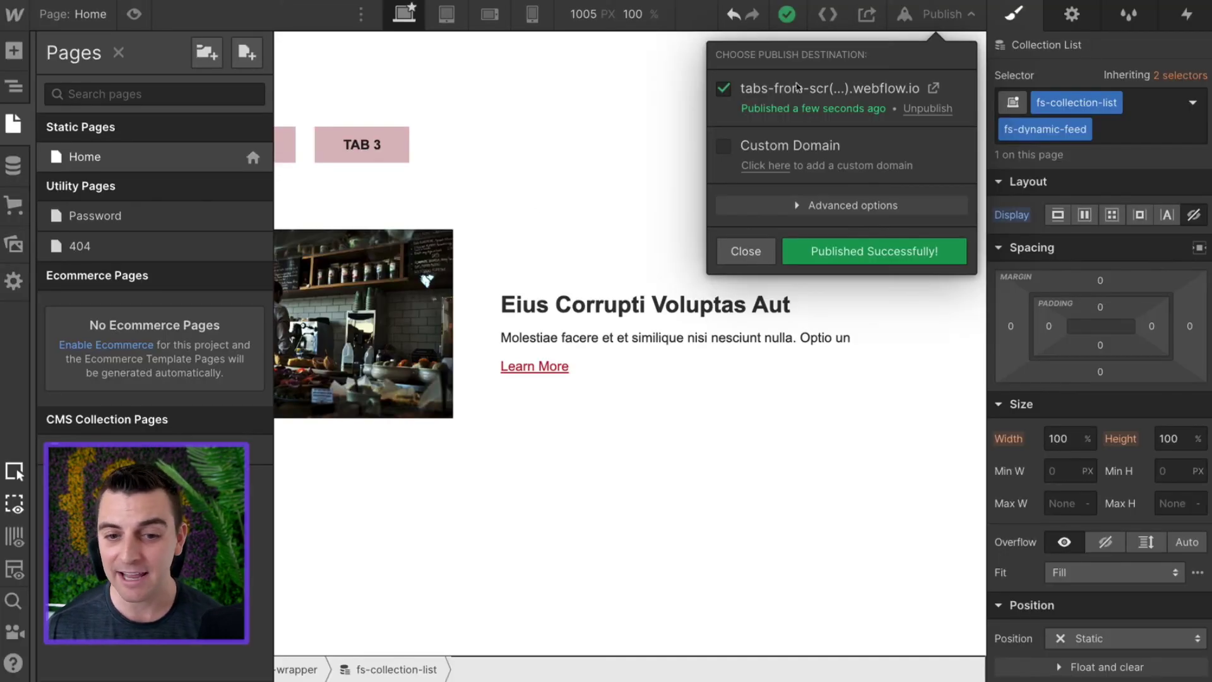
- Select fs-tabs-content and view its settings: 300 ms fade-in, 100 ms fade-out, ease easing
click(452, 246)
click(556, 243)
click(597, 245)
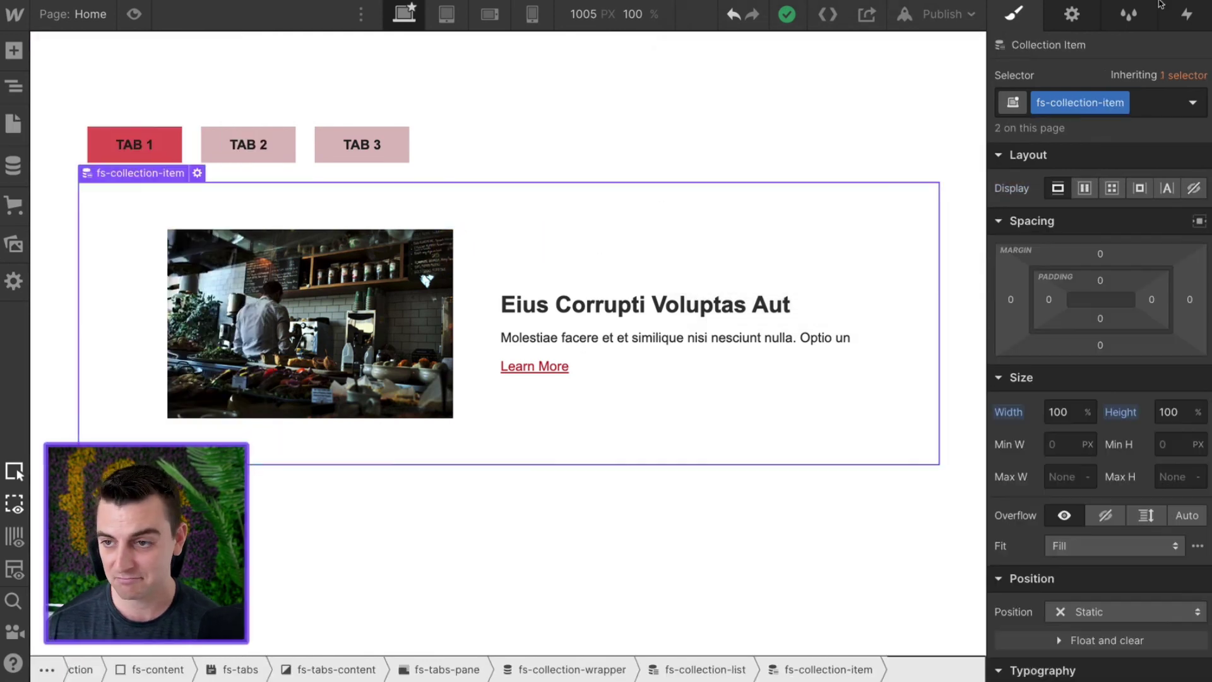
key(super+Up)
click(1072, 14)
key(super+Up)
key(super+Up)
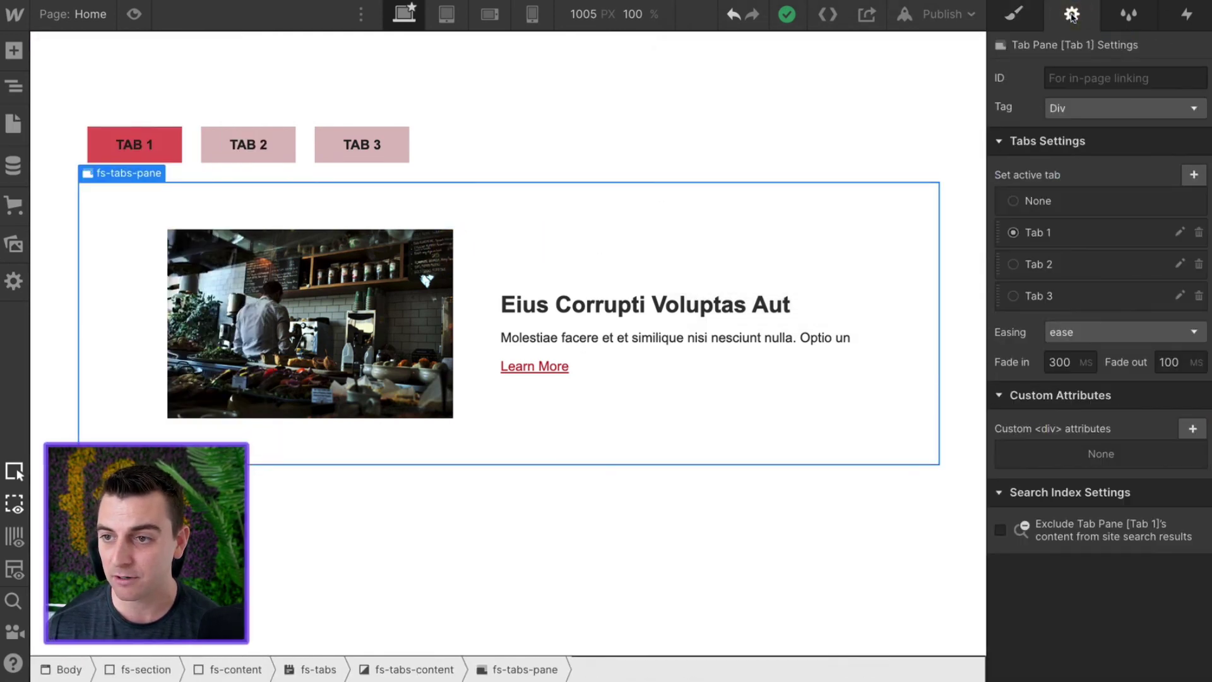
key(super+Up)
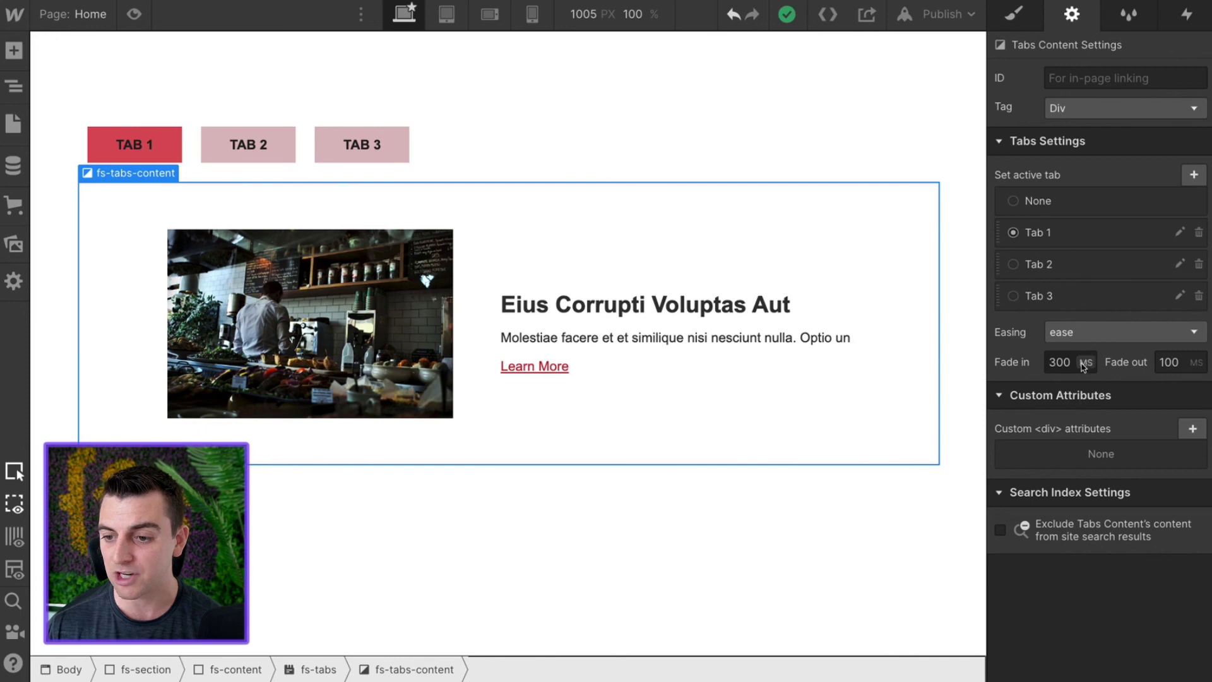